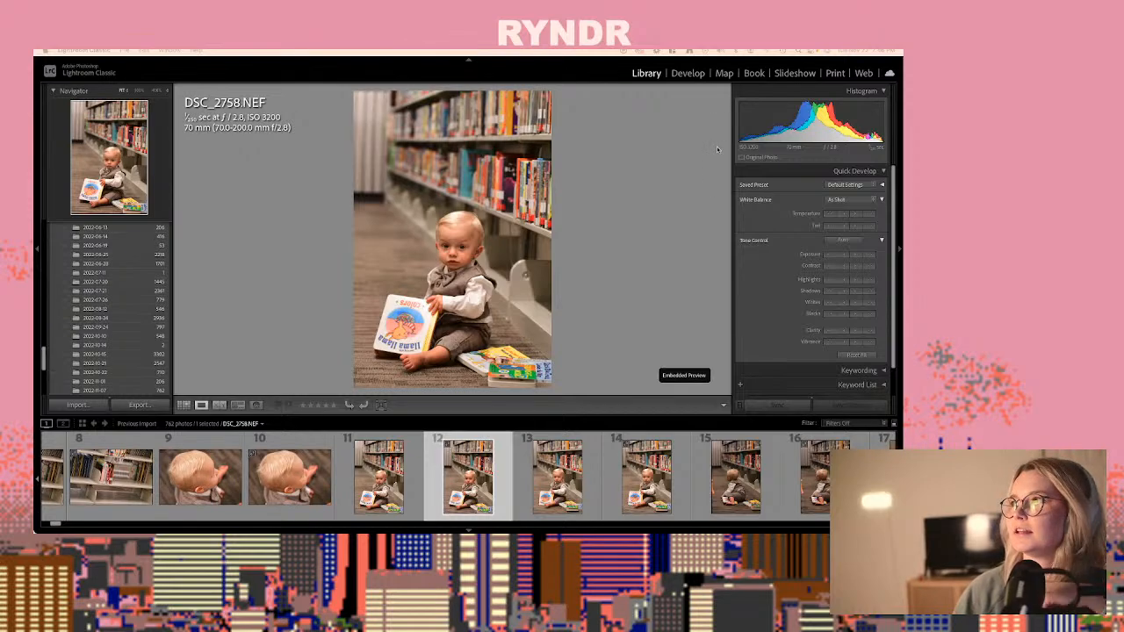
- Develop DSC_2758.NEF with the Velvet 2 preset, a white balance temperature of 3,256 and an exposure of -0.10
left_click(678, 75)
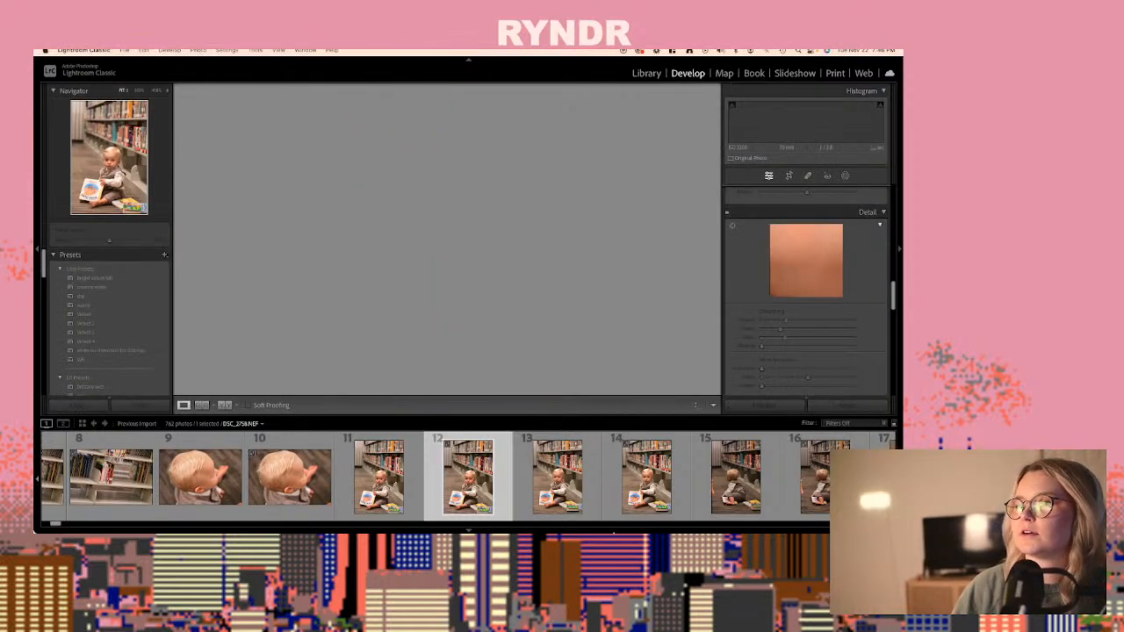
scroll(798, 226, "up", 15)
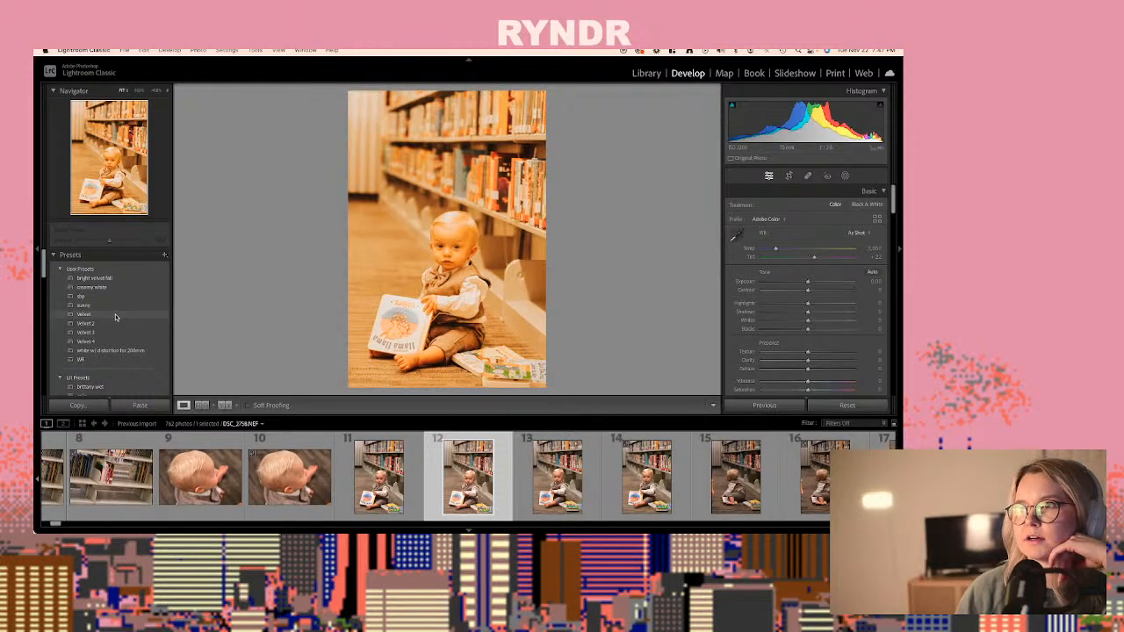
left_click(117, 322)
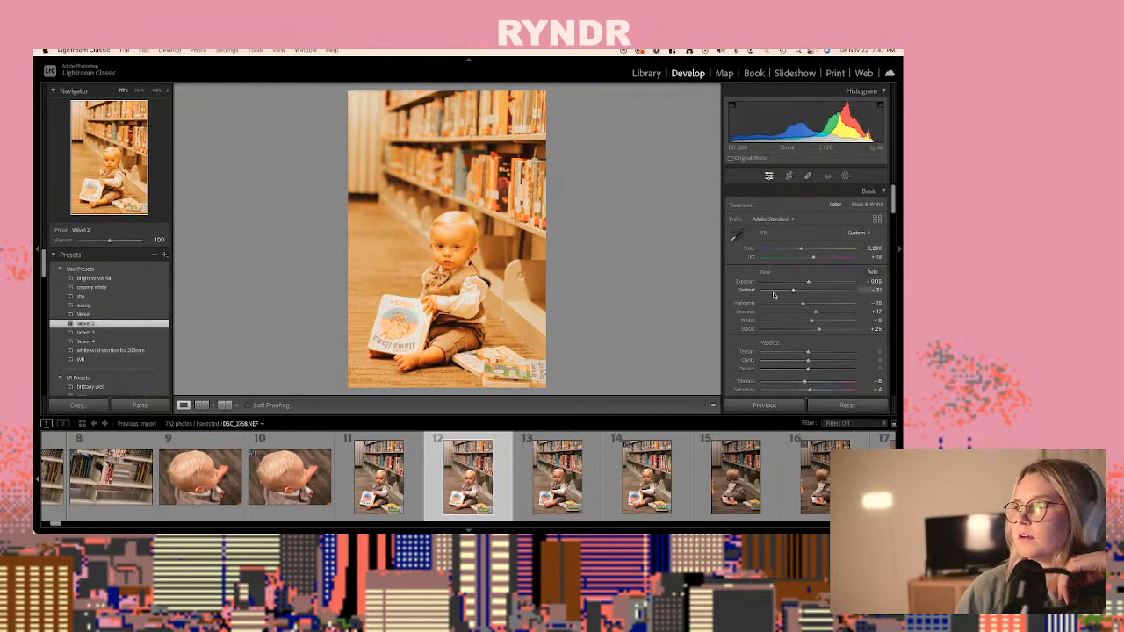
left_click_drag(788, 251, 772, 251)
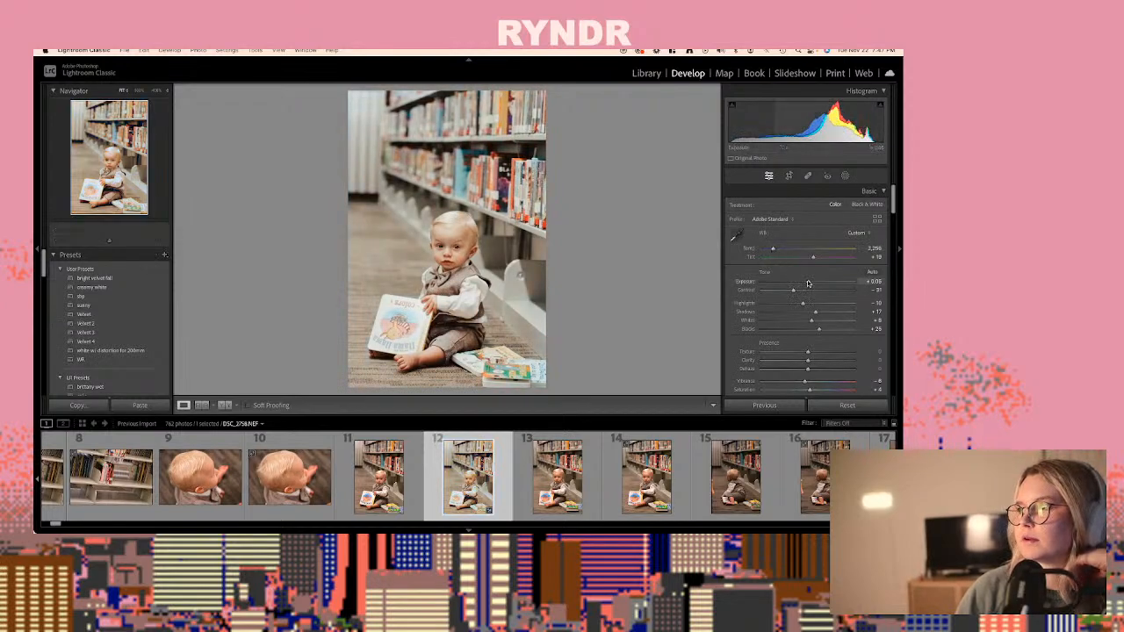
left_click_drag(809, 283, 807, 283)
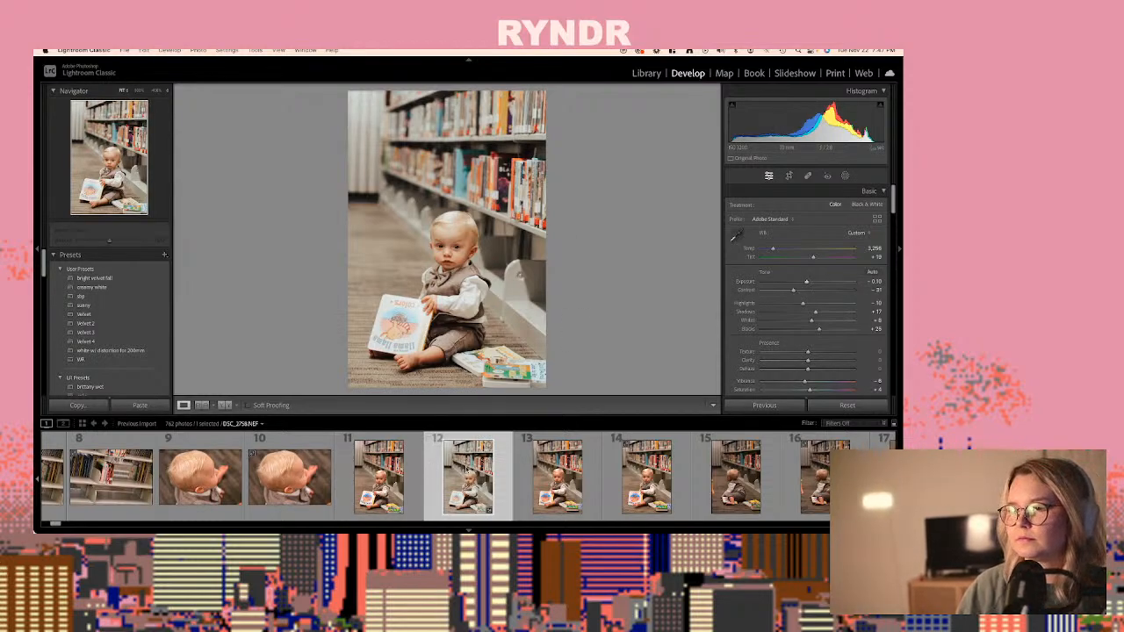
- Copy the develop settings of DSC_2758.NEF, keeping the already checked setting groups
right_click(466, 470)
mouse_move(496, 420)
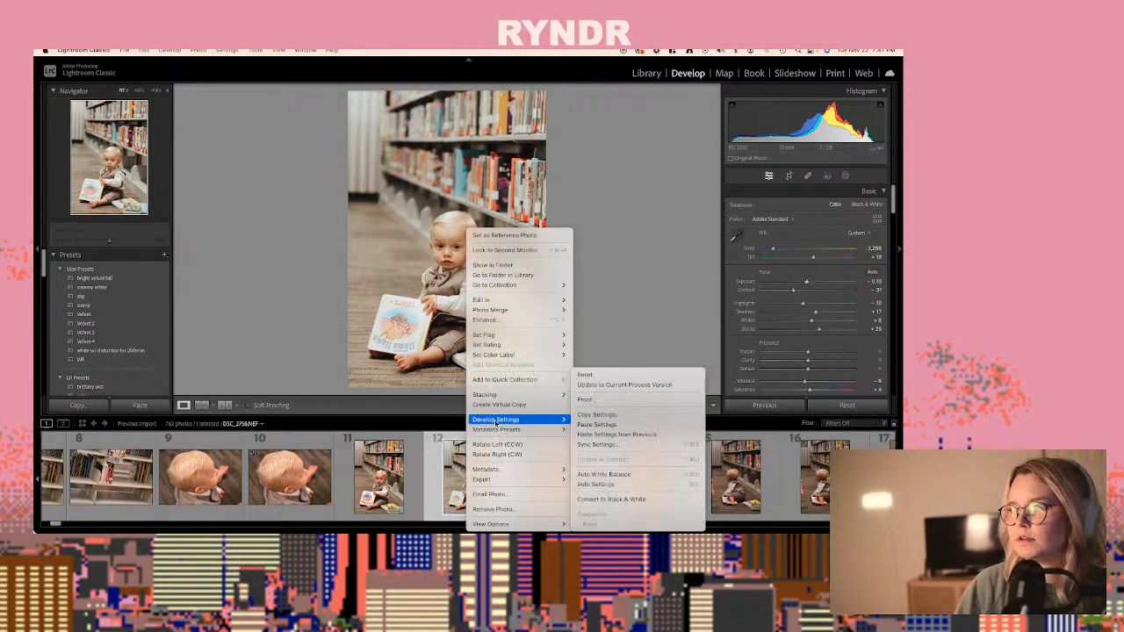
left_click(596, 414)
left_click(561, 262)
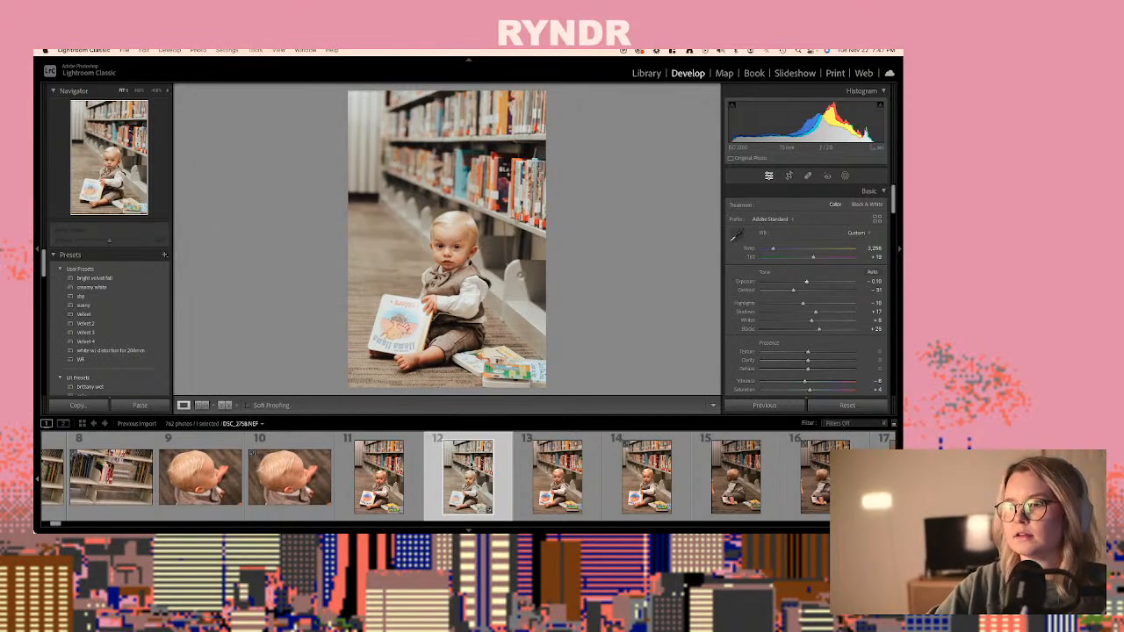
key("super+shift+c")
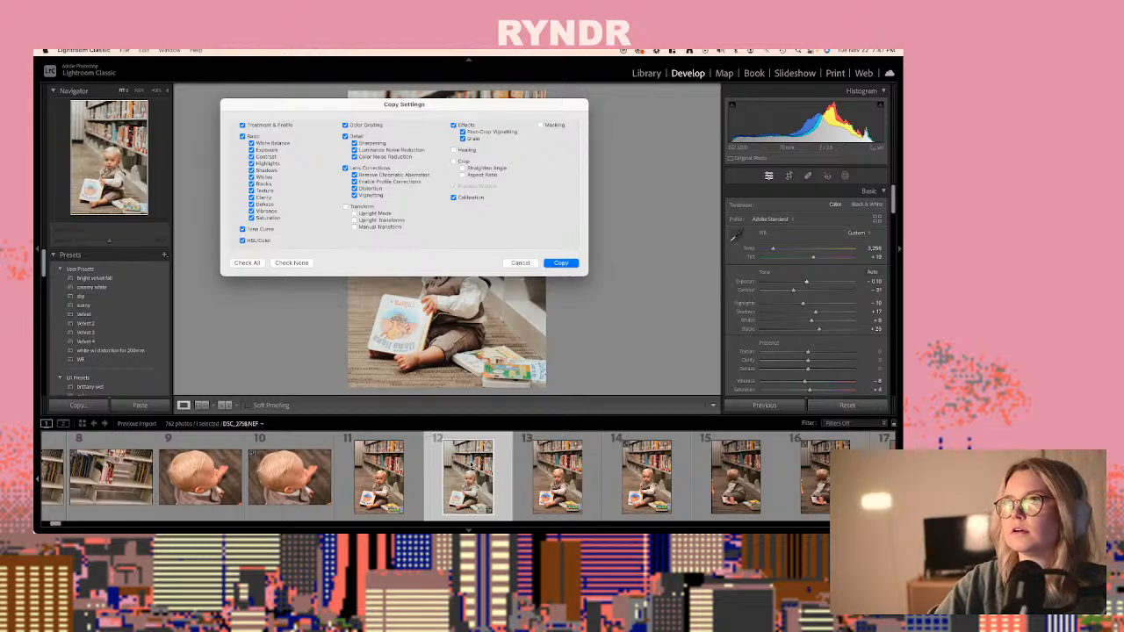
key("Return")
- Paste the copied develop settings onto DSC_2766.JPG, photo 27 in the filmstrip
key("Right")
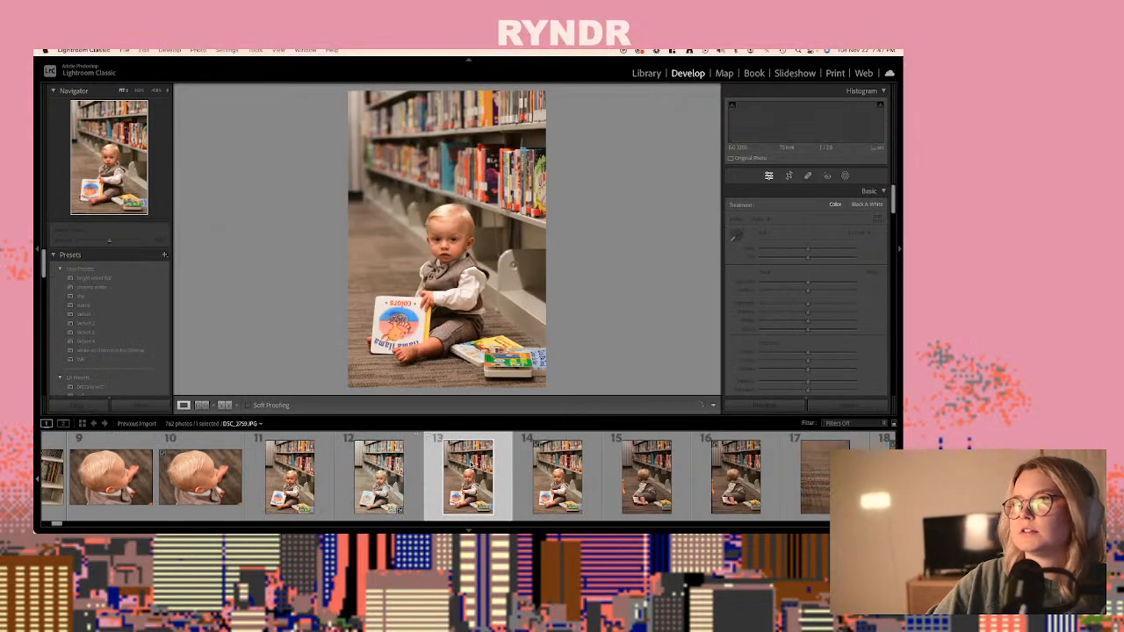
key("Right")
key("Right")
key("Right")
key("Right")
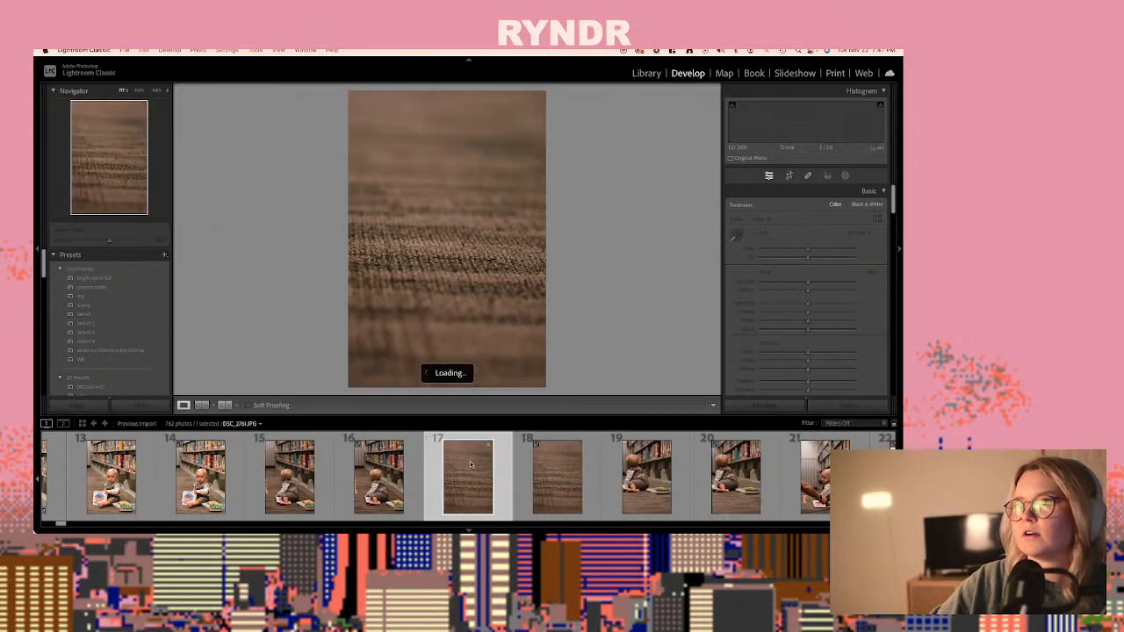
key("Right")
key("Right")
key("Right")
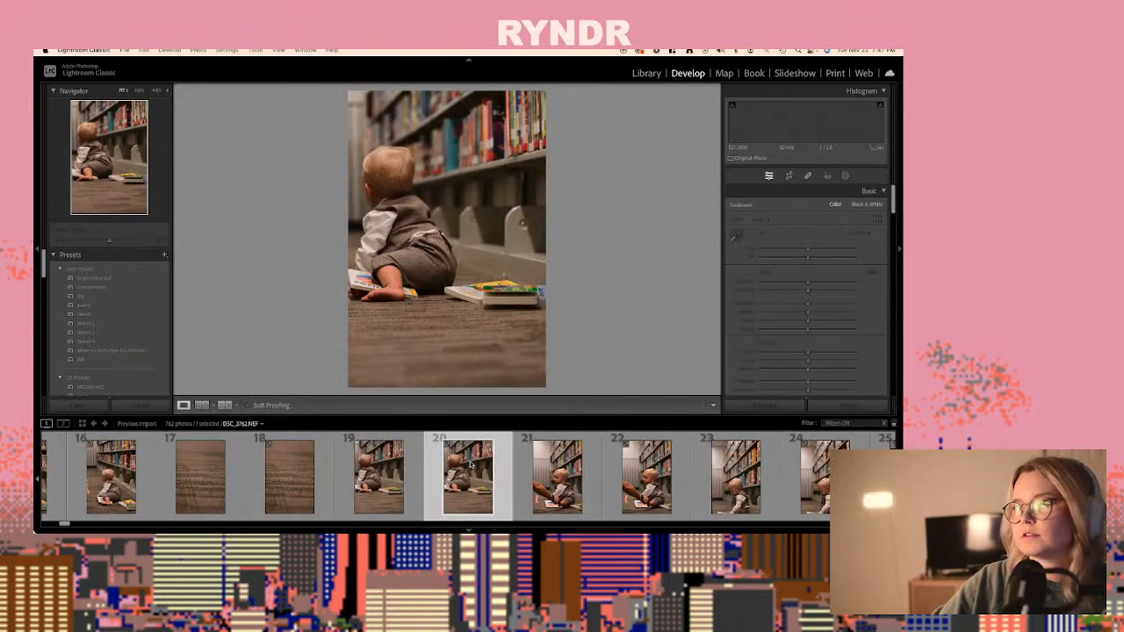
key("Right")
key("Right")
key("Right")
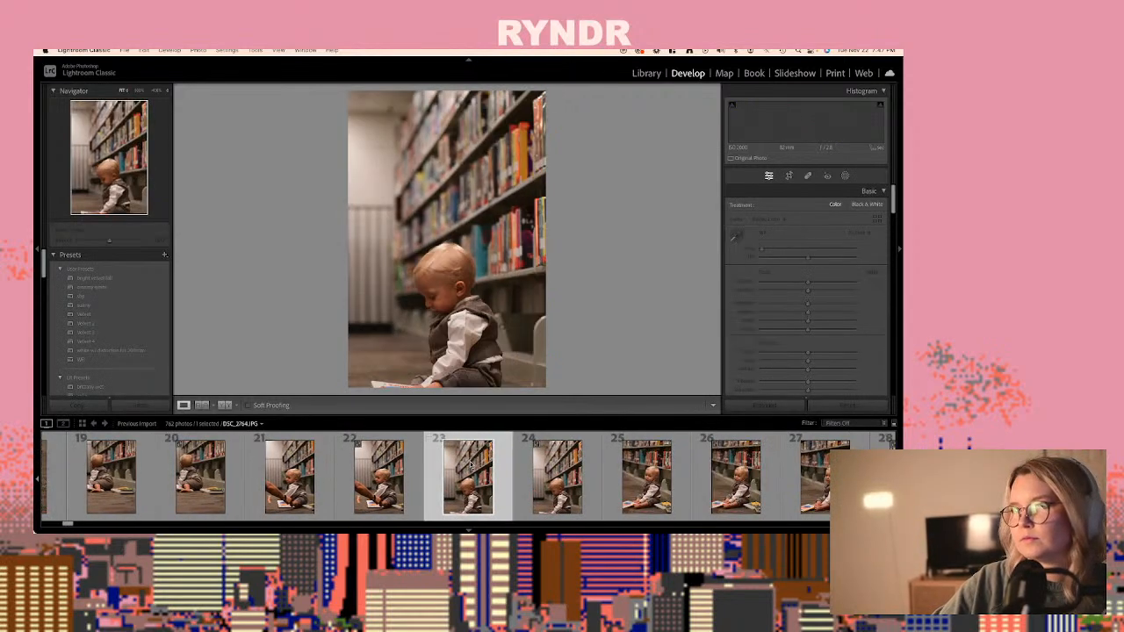
key("Right")
key("Right")
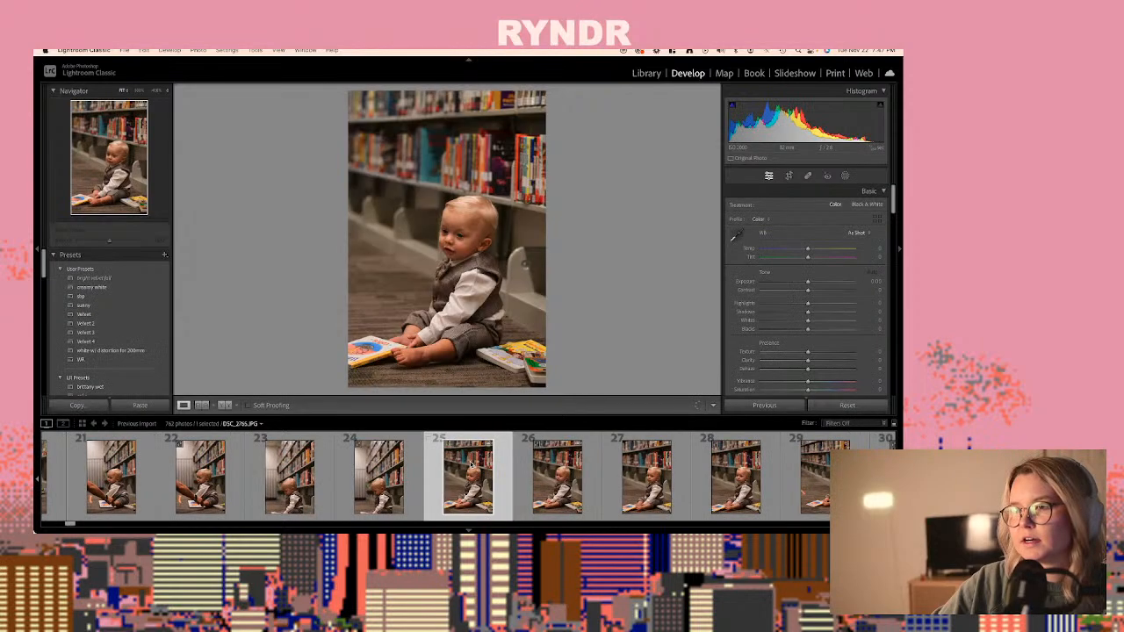
key("Right")
key("Right")
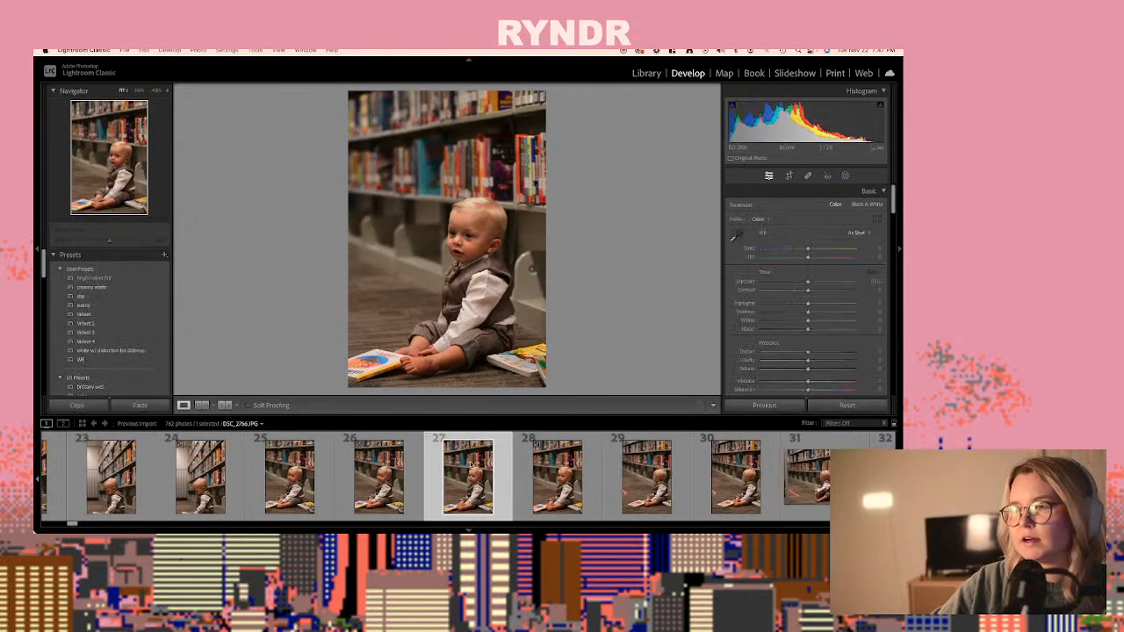
key("shift+super+v")
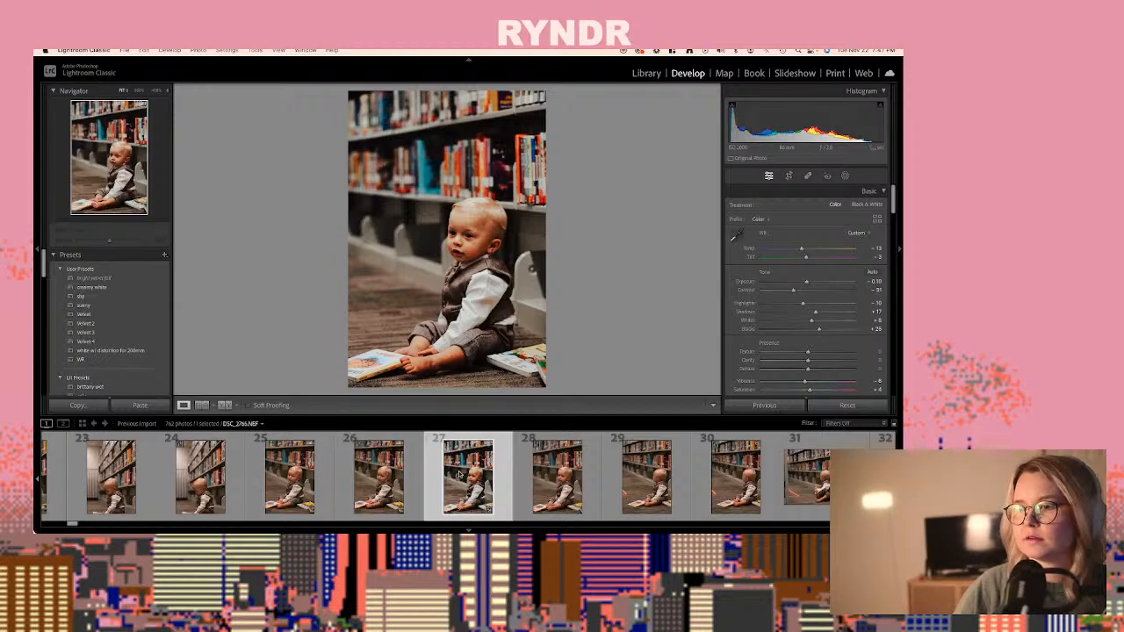
- Paste the copied settings onto the raw DSC_2766.NEF and fine-tune it to exposure +0.26, tint +23 and temperature 3,293
left_click(530, 474)
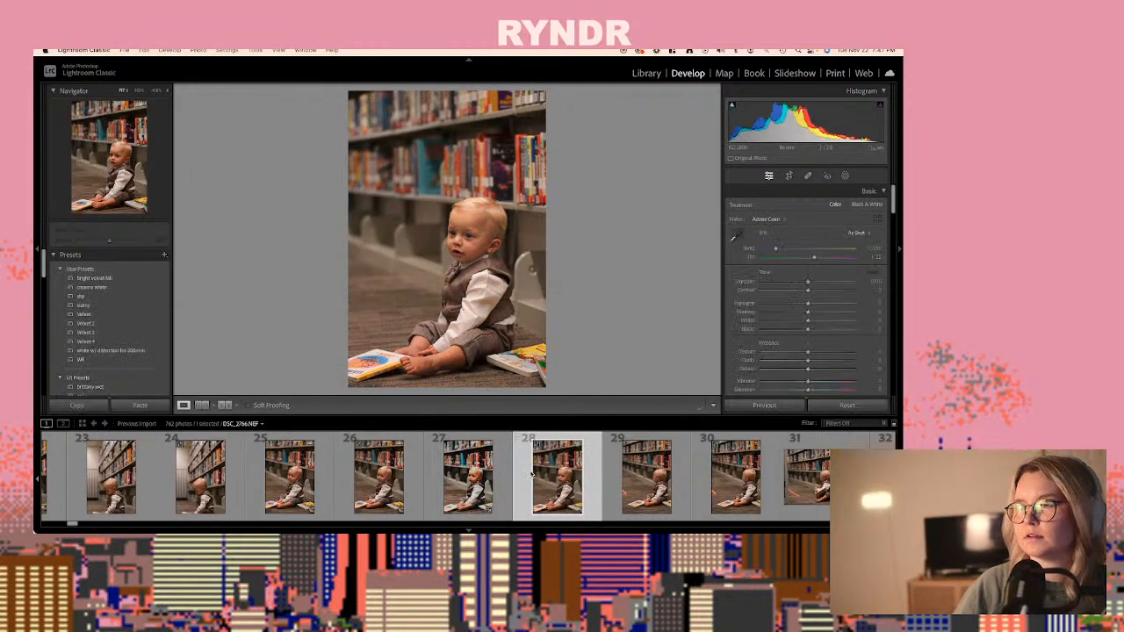
key("shift+super+v")
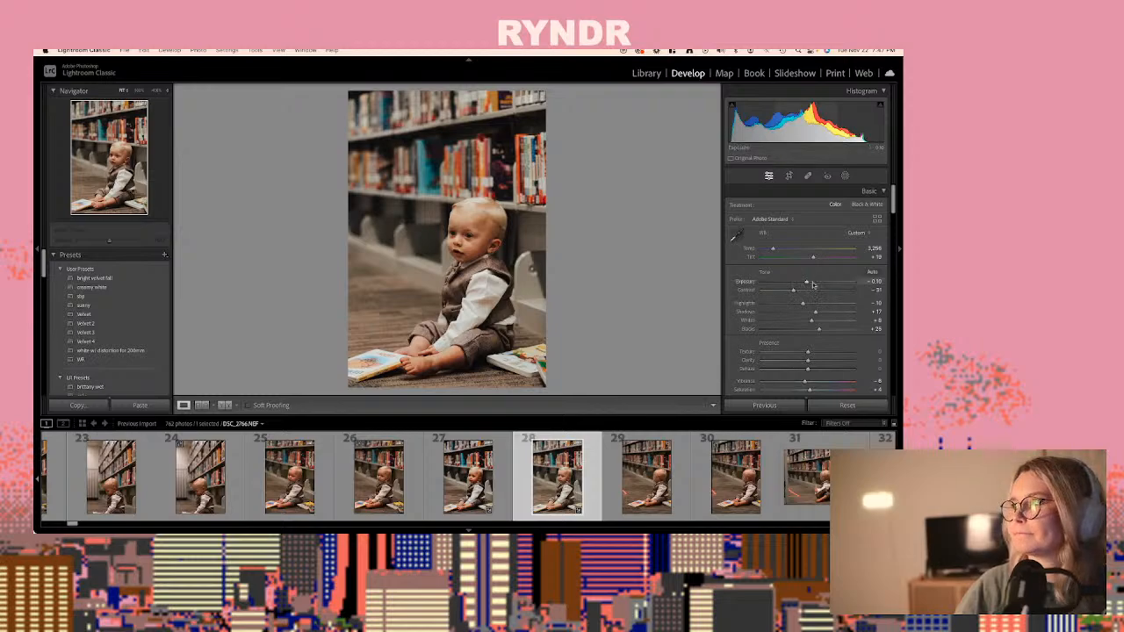
left_click_drag(807, 284, 815, 258)
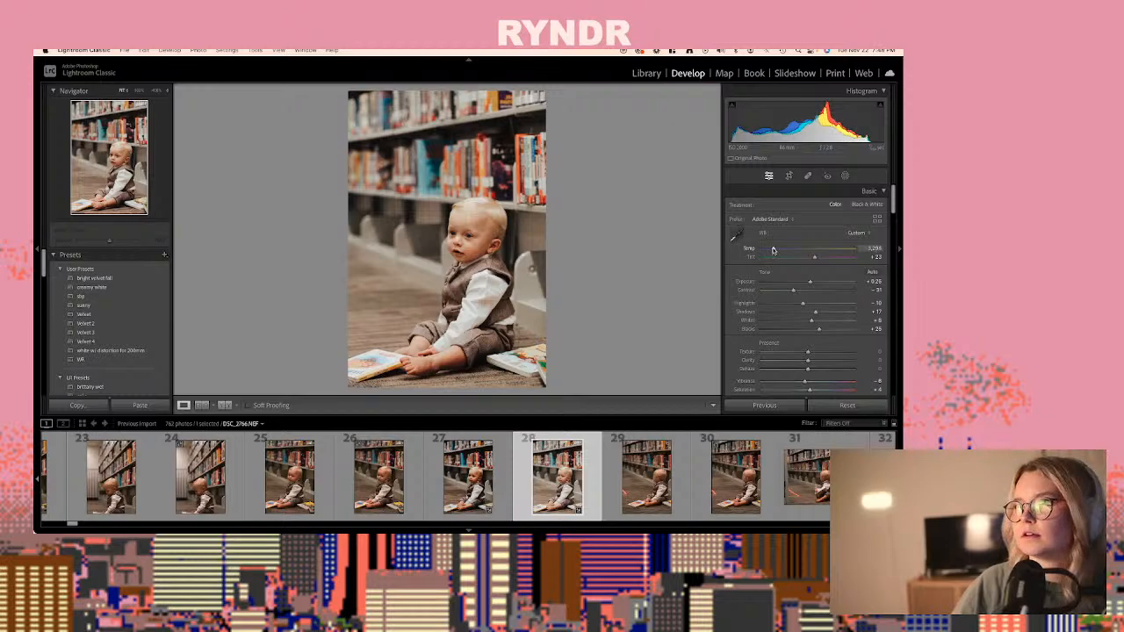
- Copy the develop settings of DSC_2766.NEF and paste them onto DSC_2782.NEF and its JPG version, photos 60 and 59
key("super+shift+c")
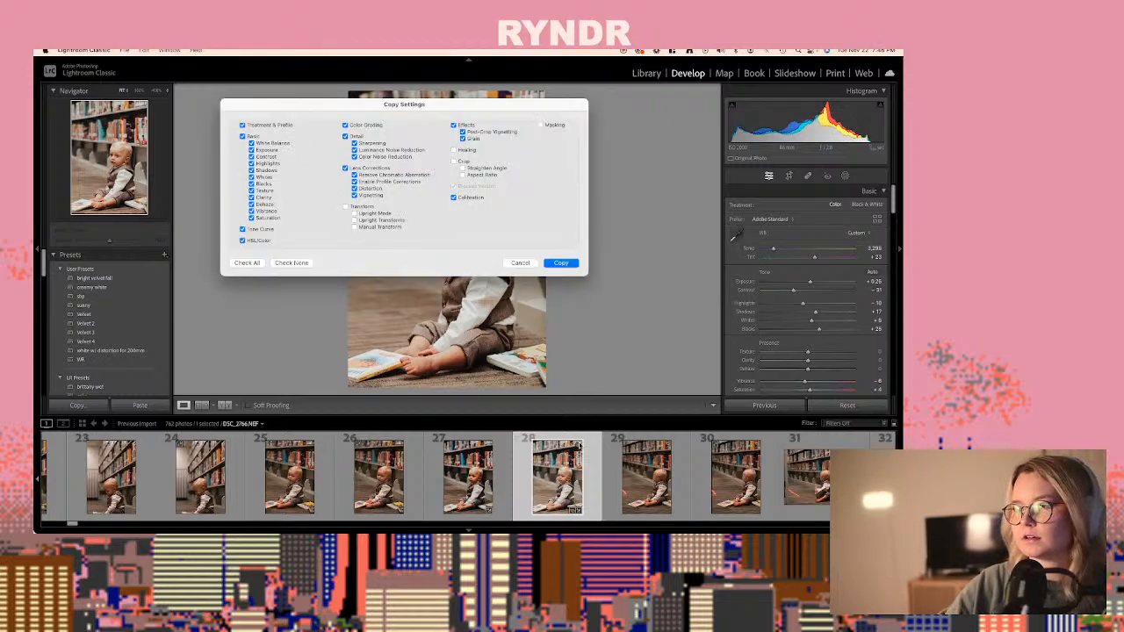
key("Return")
key("Right")
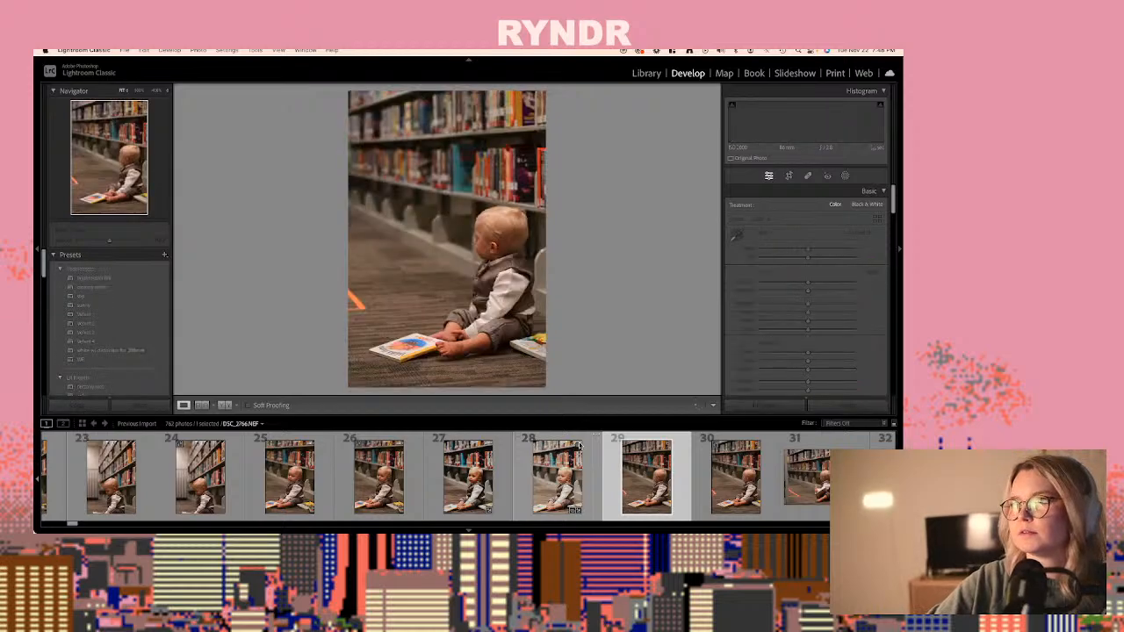
key("Right")
key("Right")
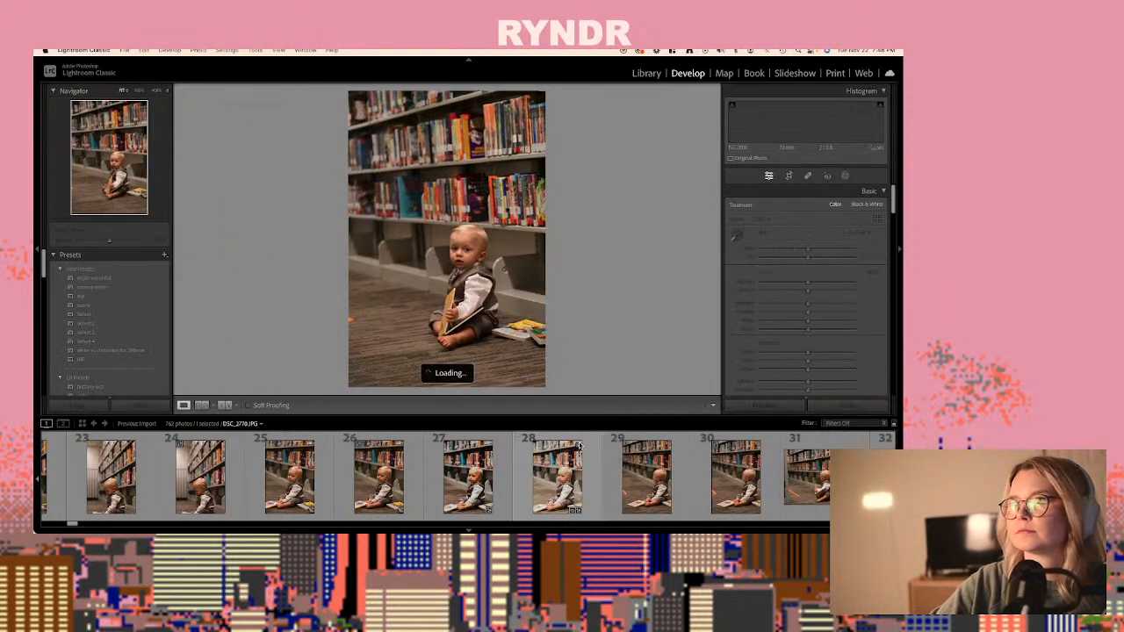
key("Right")
key("Right")
key("Right")
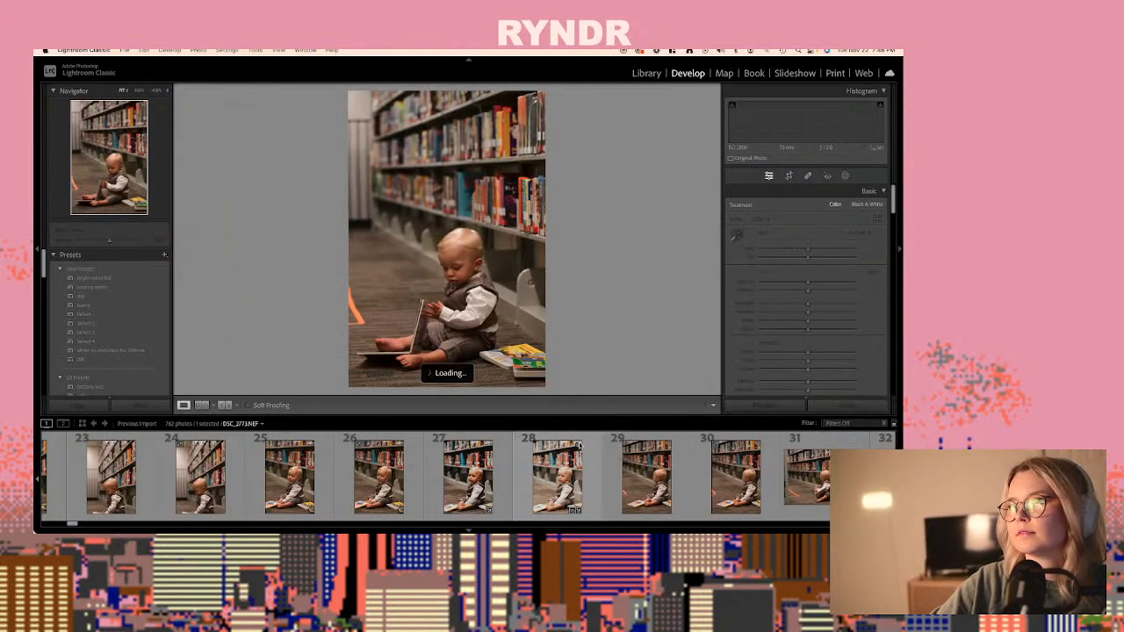
key("Right")
key("Right")
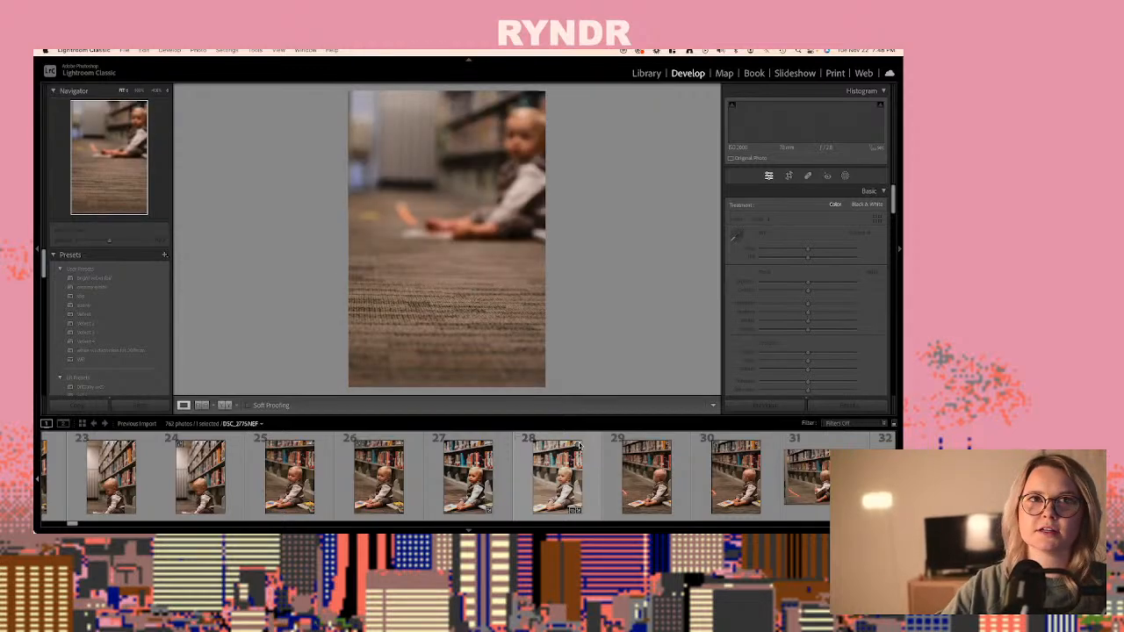
key("Right")
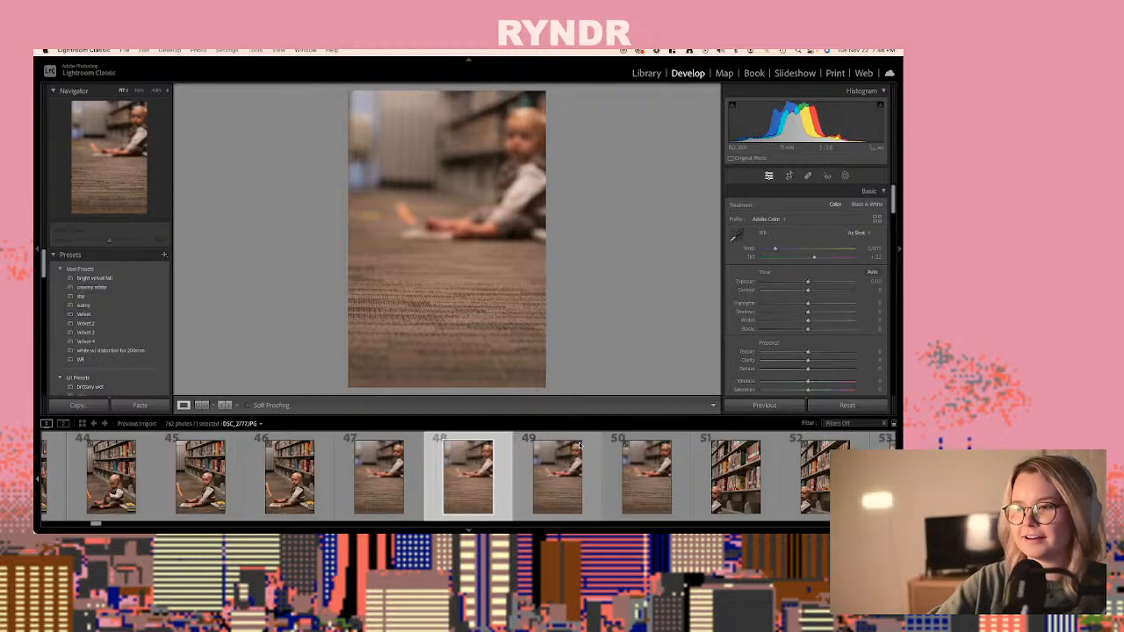
key("Right")
key("Right")
key("Right")
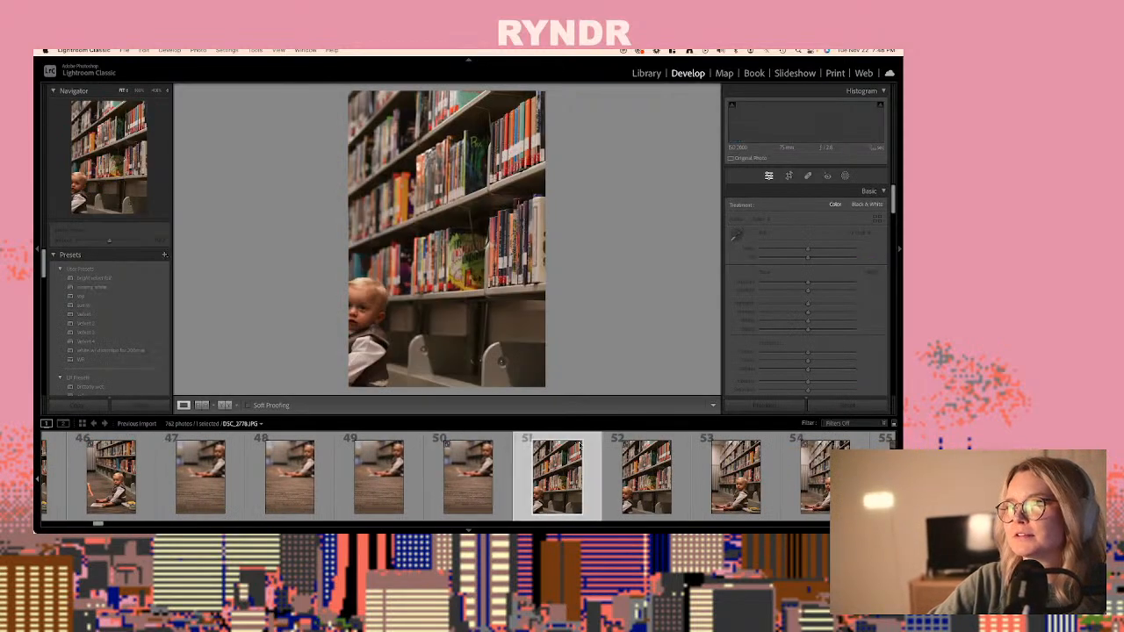
key("Right")
key("Right")
key("Right")
key("Right")
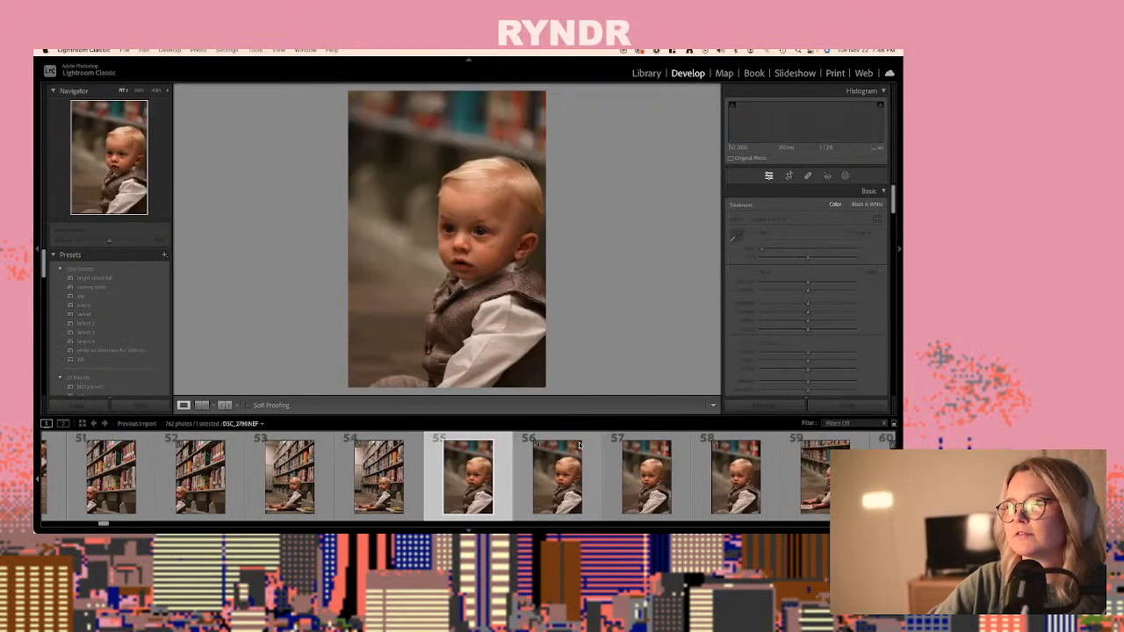
key("Right")
key("Right")
key("Right")
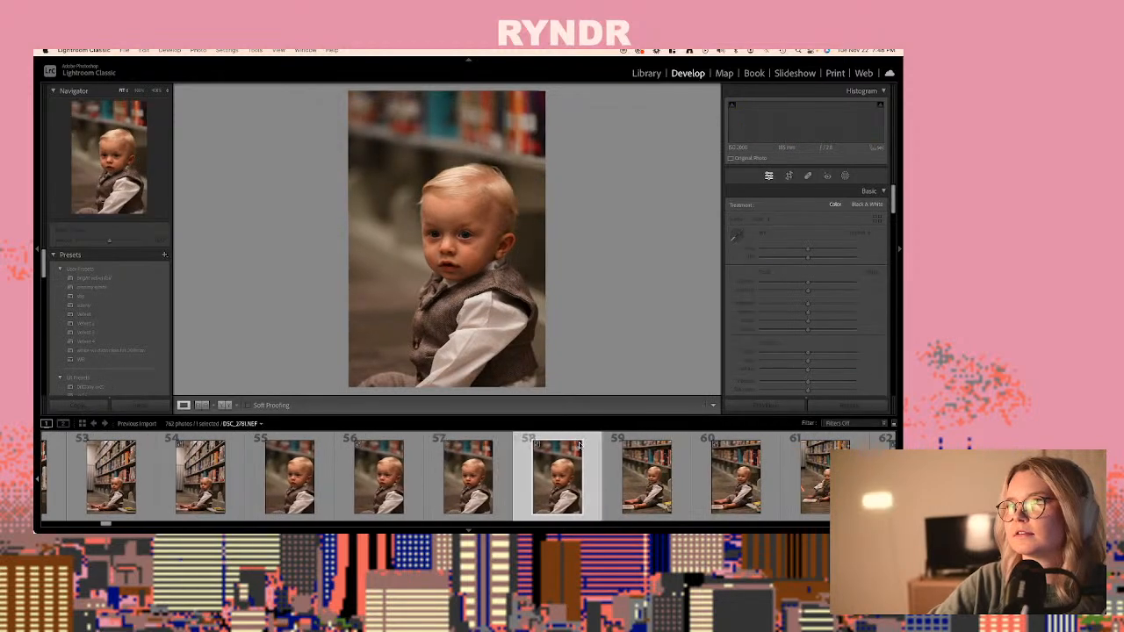
key("Right")
key("Right")
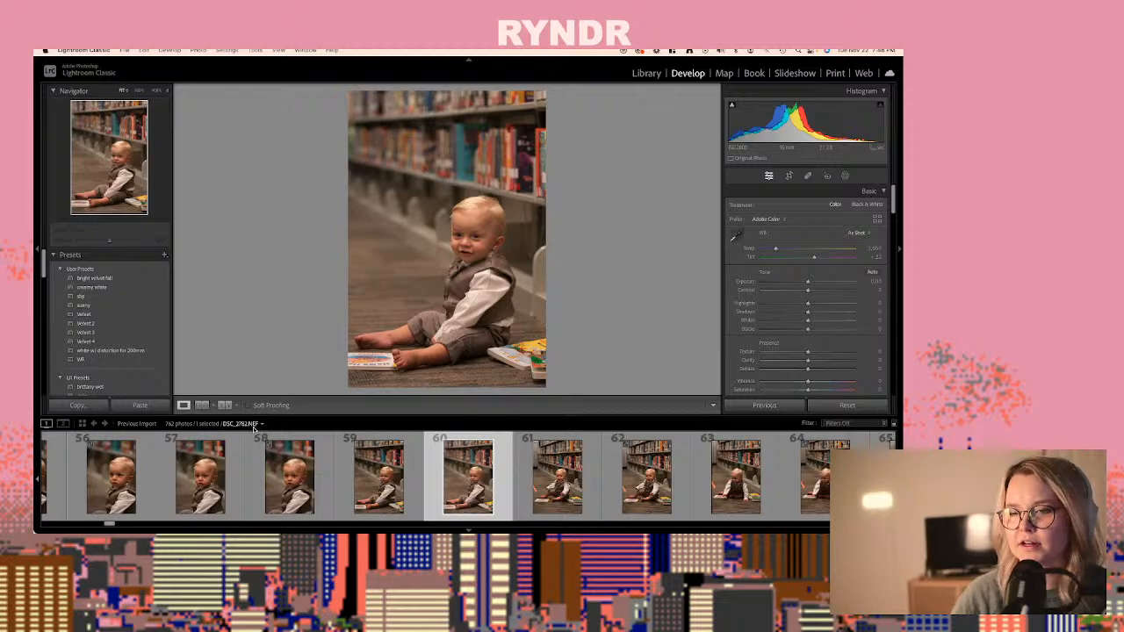
key("Left")
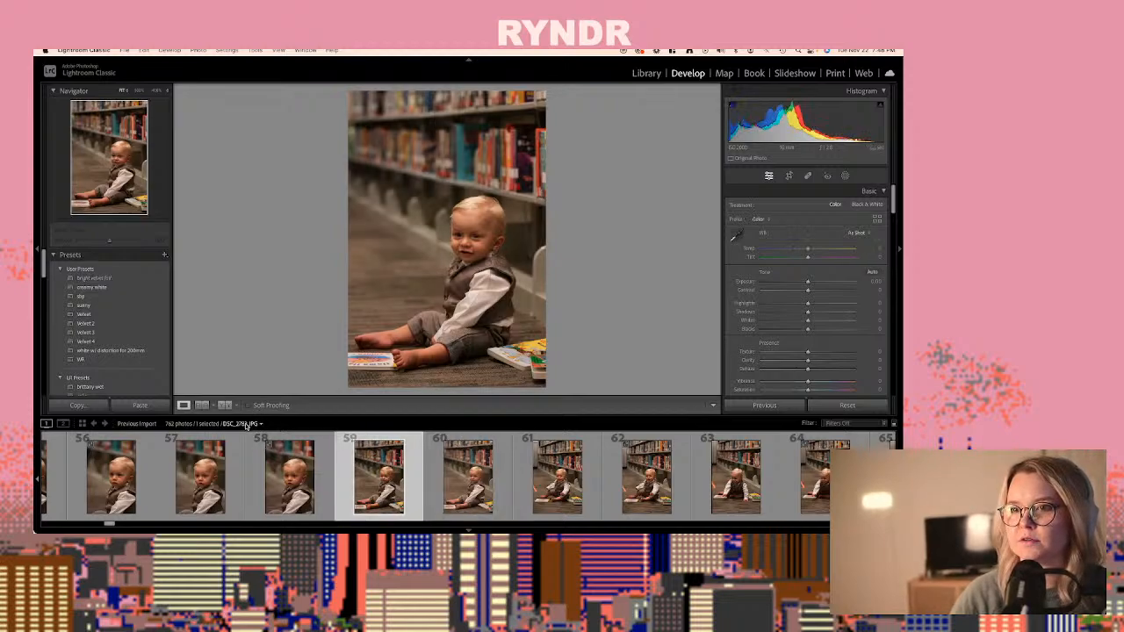
left_click(481, 481)
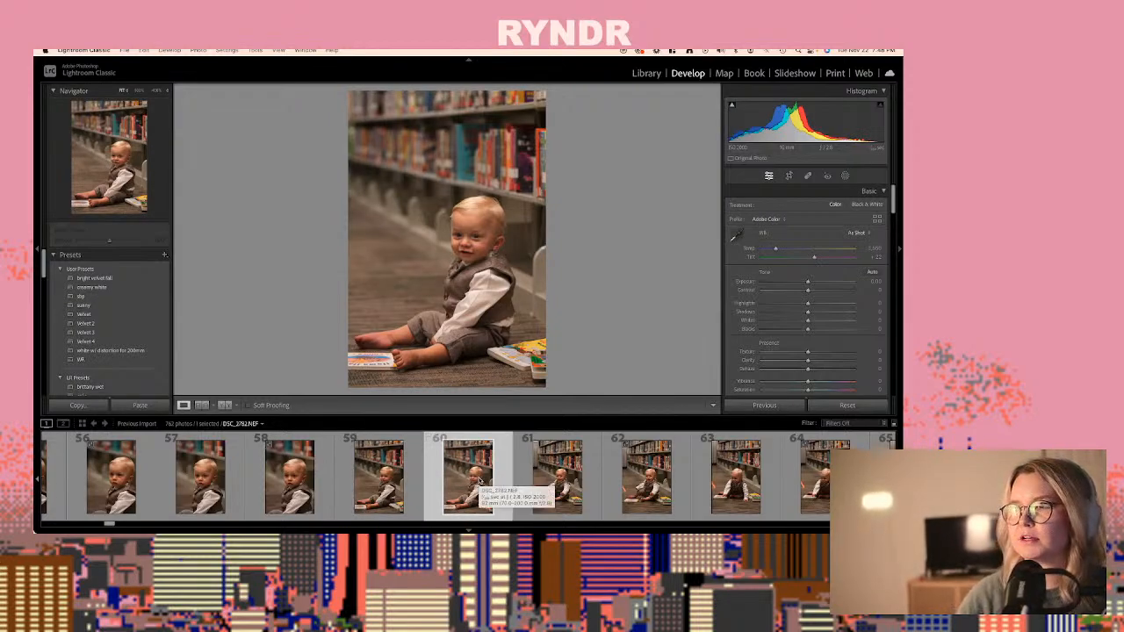
key("super+shift+v")
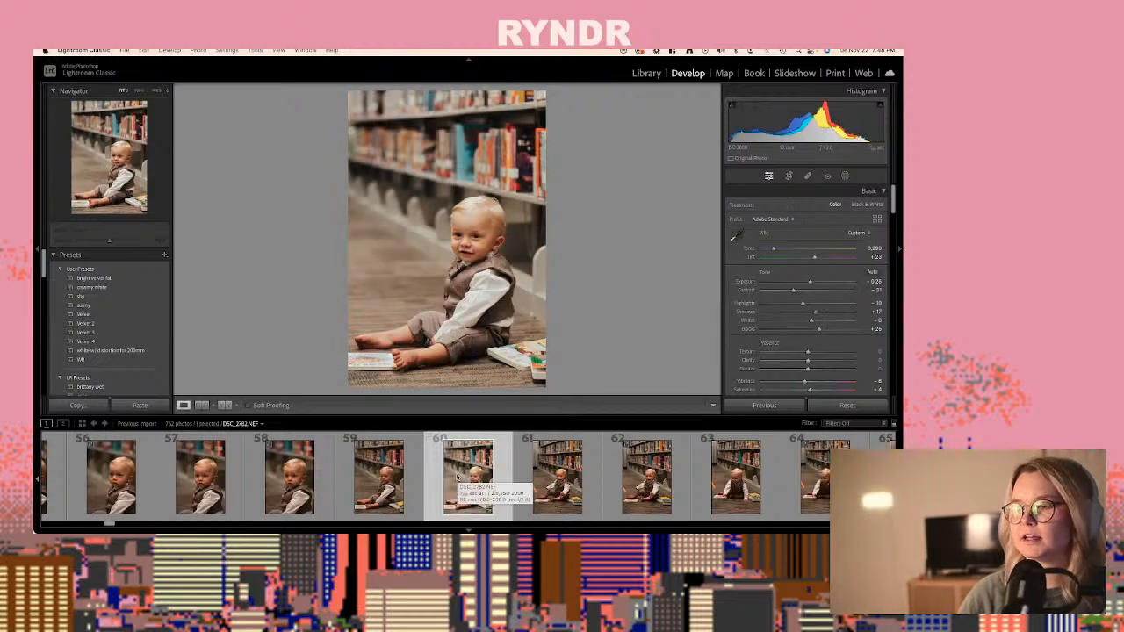
left_click(404, 474)
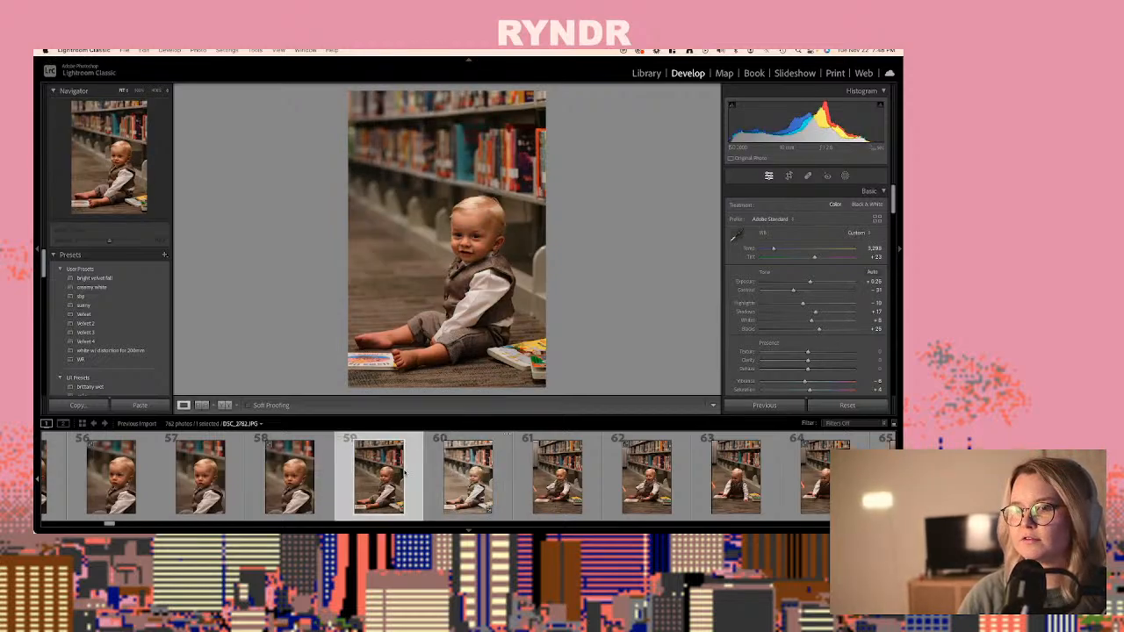
key("super+shift+v")
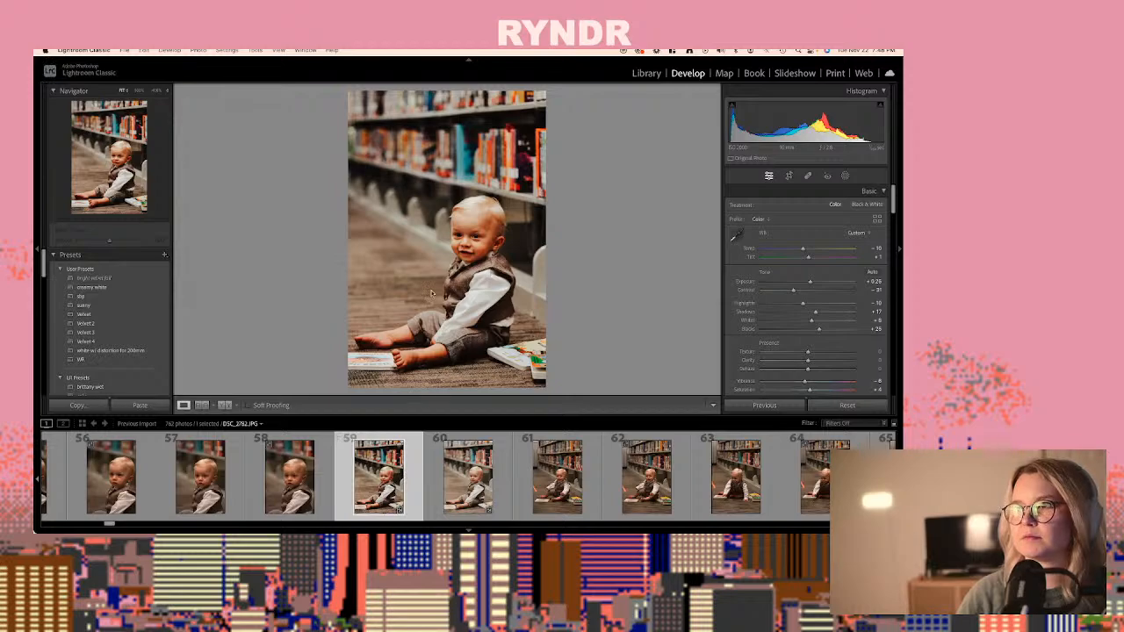
- Set the saturation of DSC_2782.NEF, photo 60, to +12 and copy its develop settings with the already checked setting groups
left_click(481, 475)
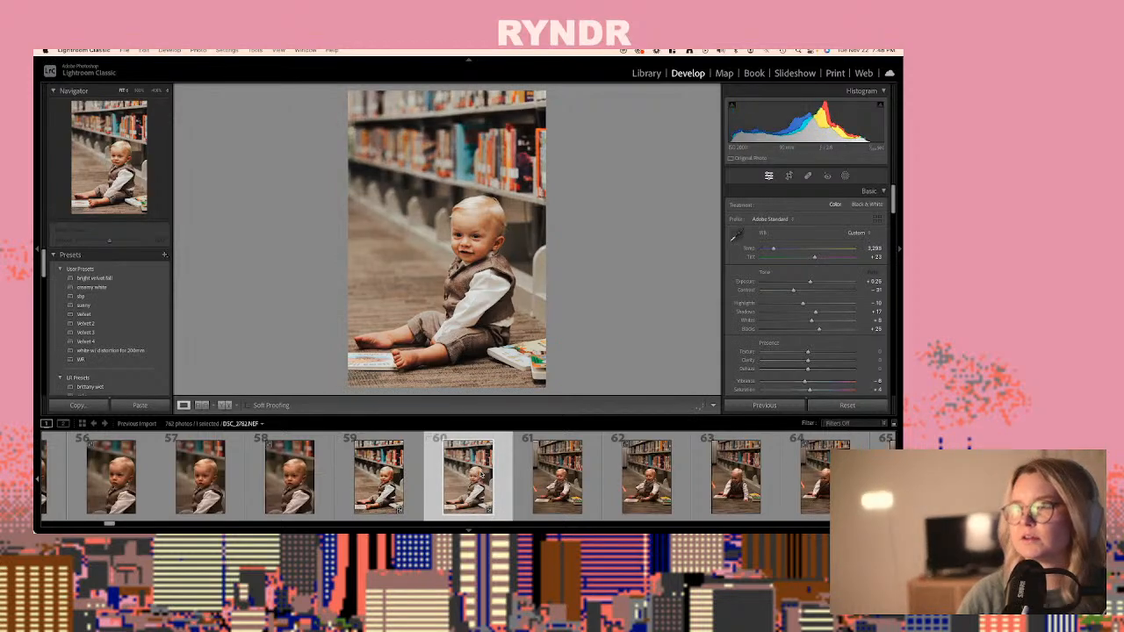
scroll(813, 382, "down", 1)
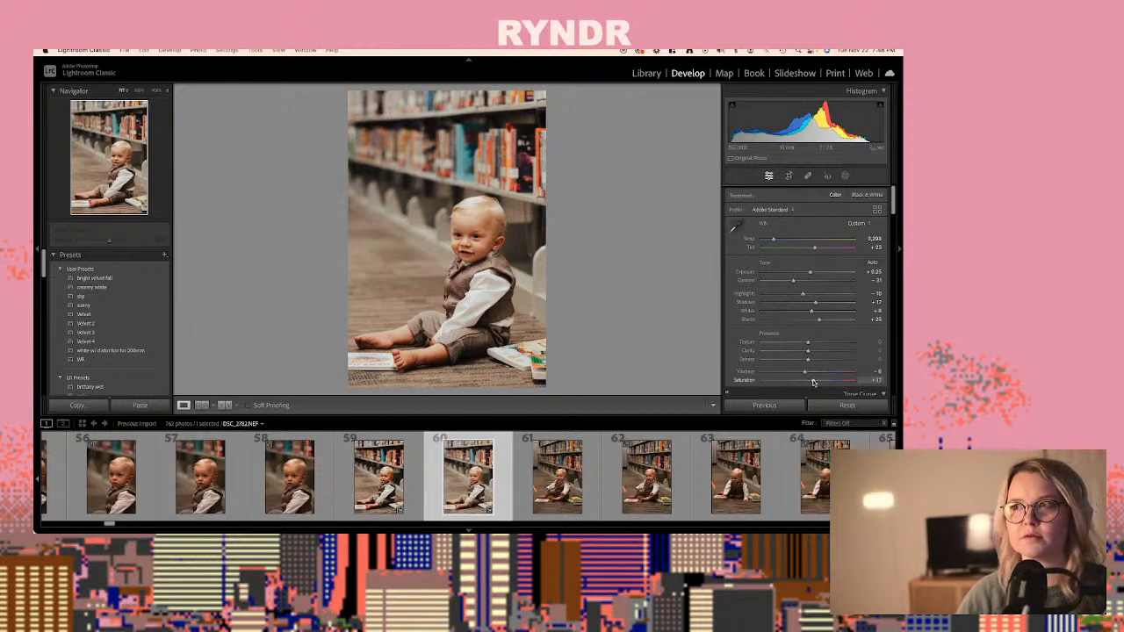
key("super+shift+c")
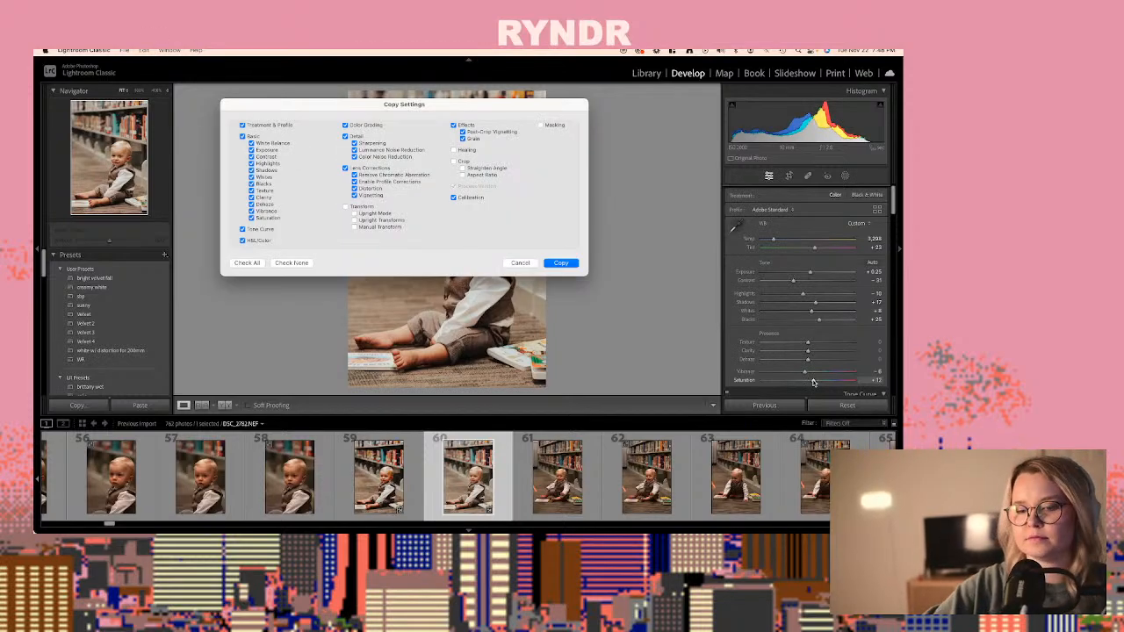
key("Return")
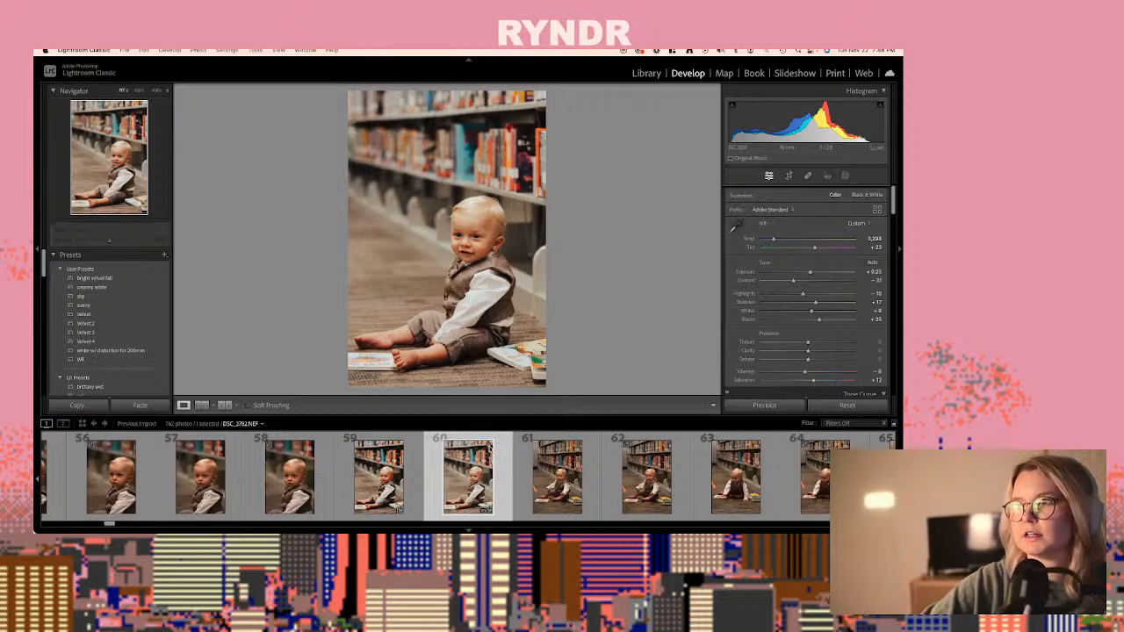
- Review the unedited photos following DSC_2782.NEF, up to DSC_2794.JPG, for the next frame worth editing
key("Right")
key("Right")
key("Right")
key("Right")
key("Right")
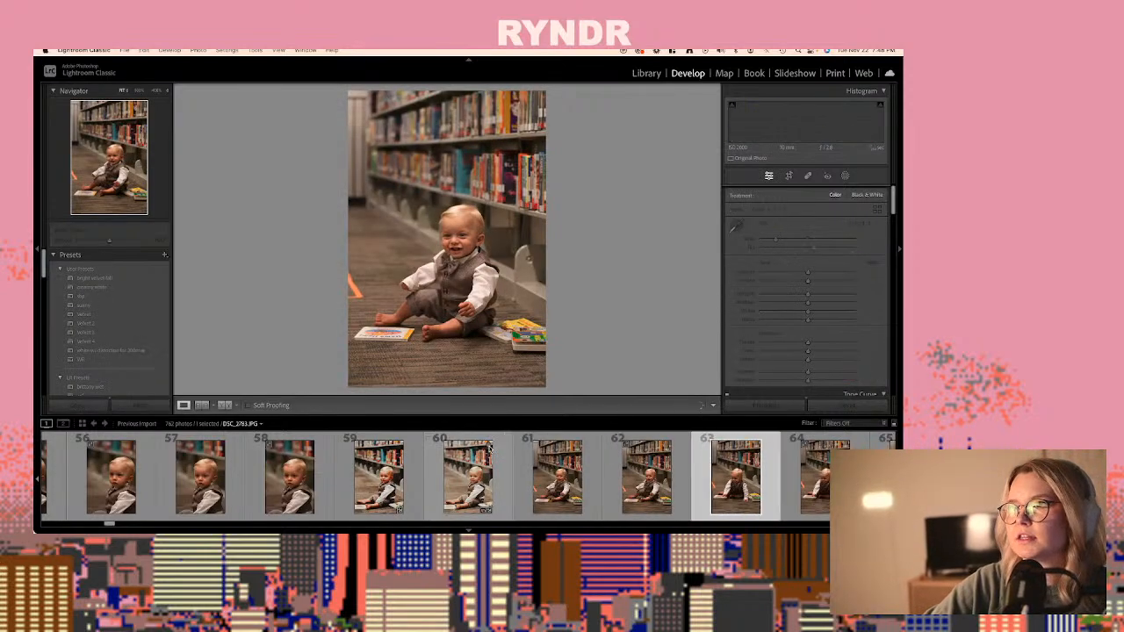
key("Right")
key("Right")
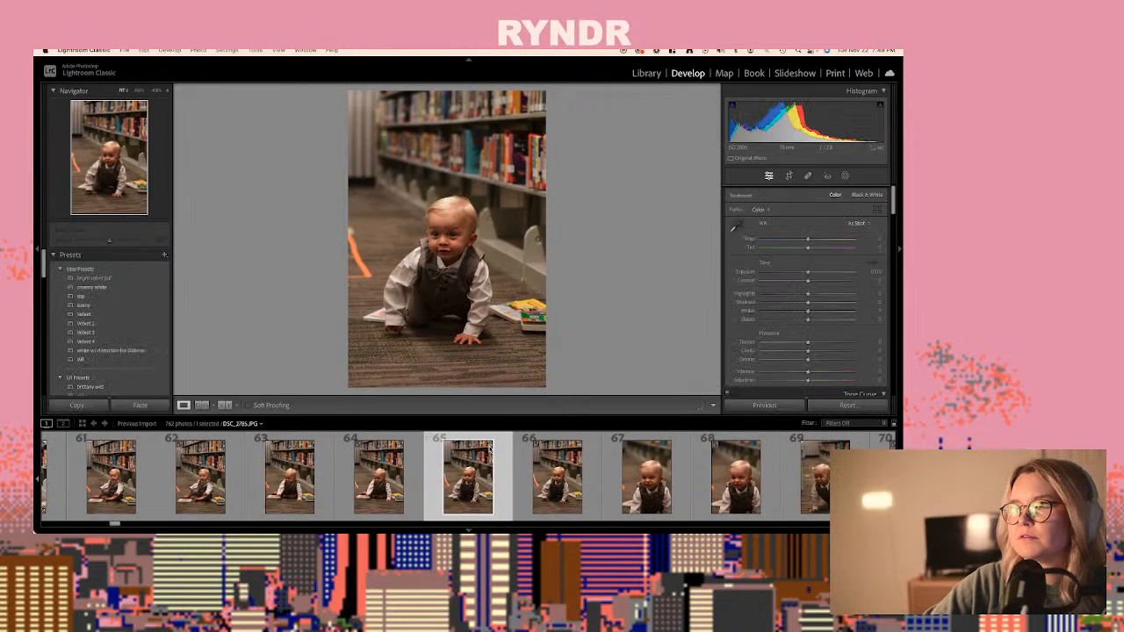
key("Right")
key("Right")
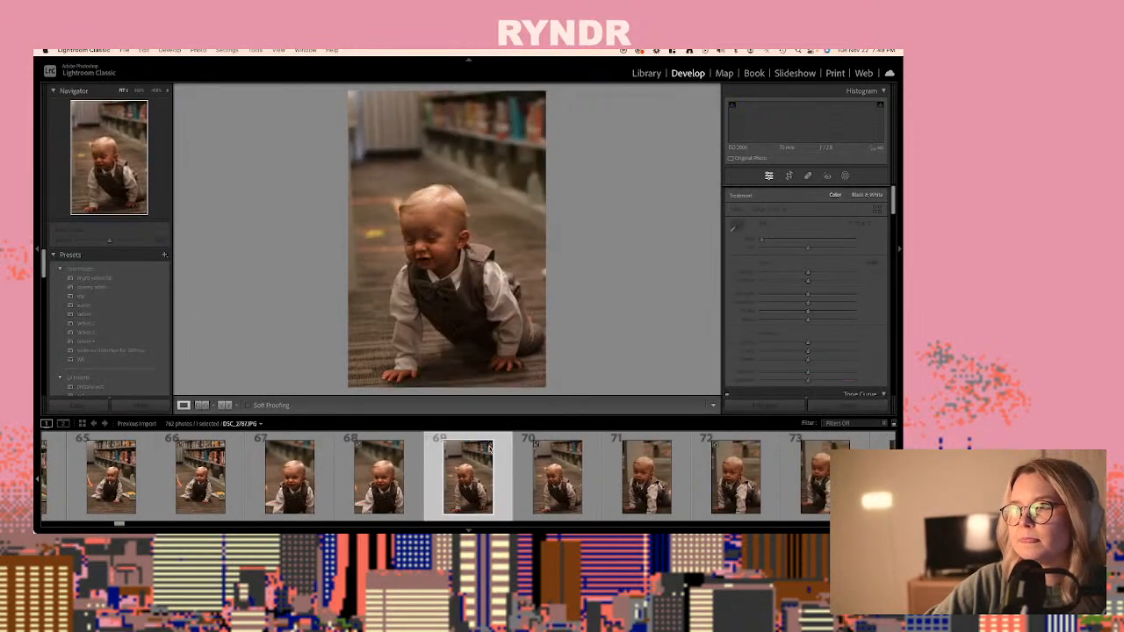
key("Right")
key("Right")
key("Right")
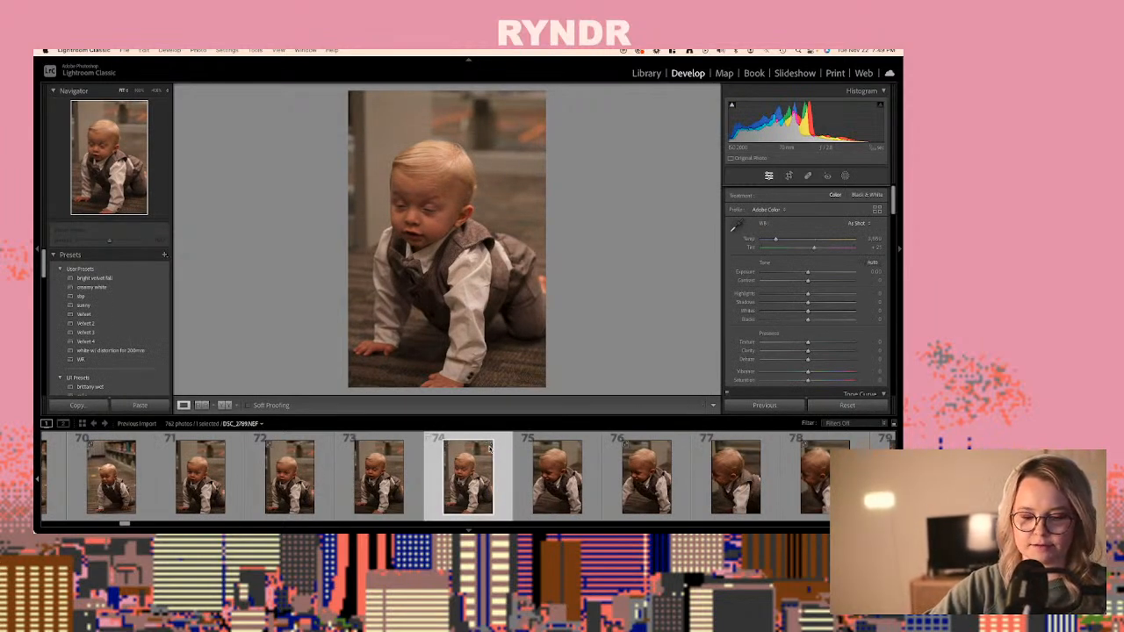
key("Right")
key("Right")
key("Right")
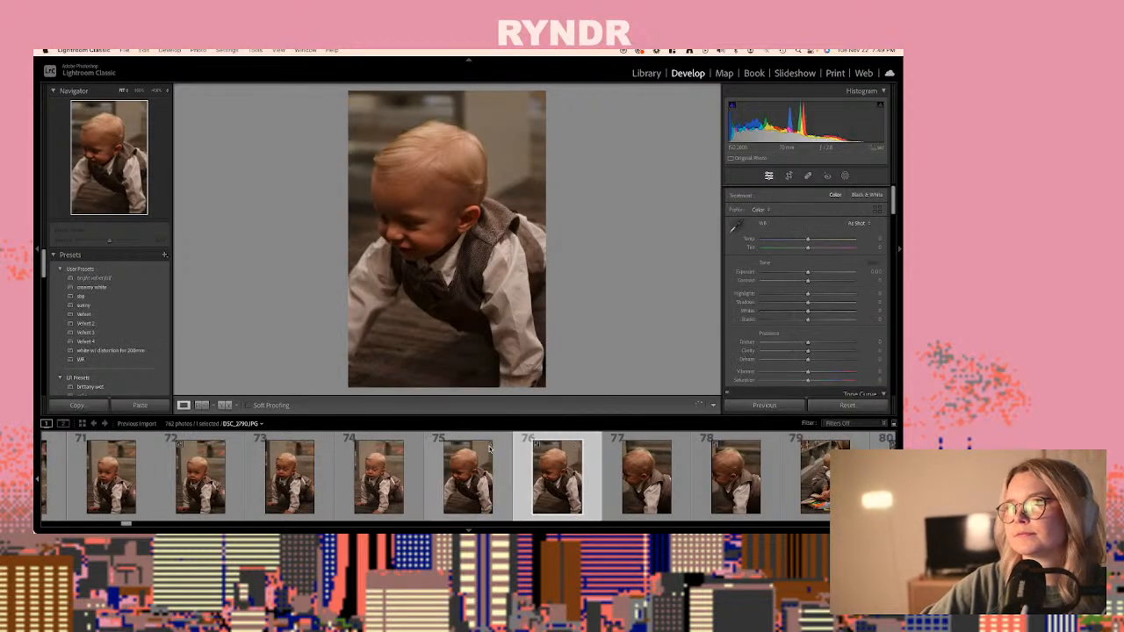
key("Right")
key("Right")
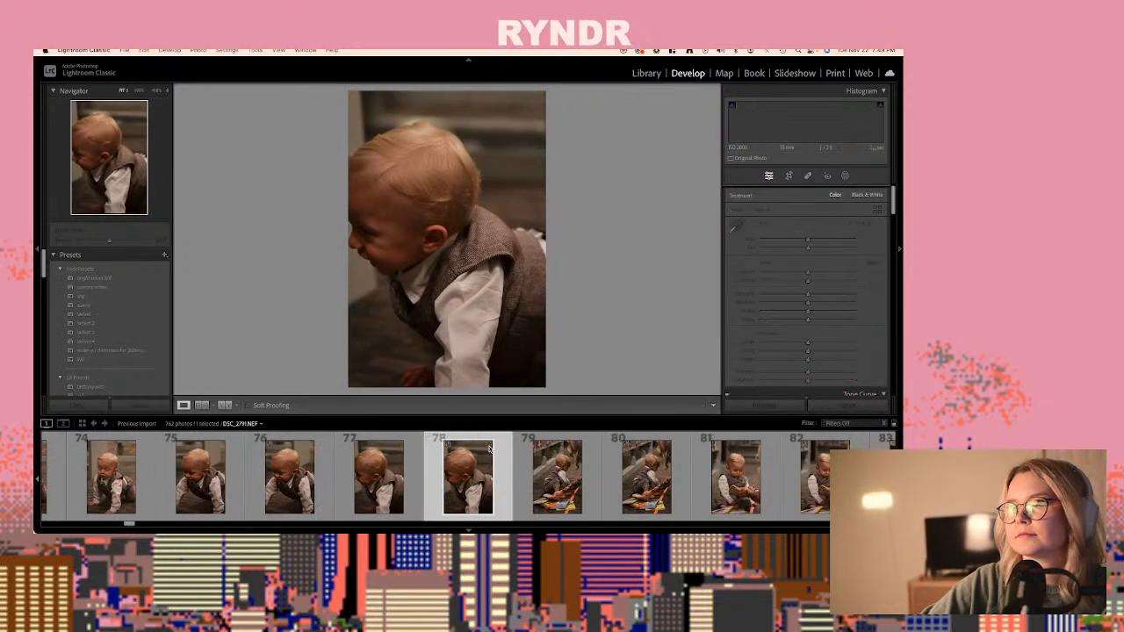
key("Right")
key("Right")
key("Right")
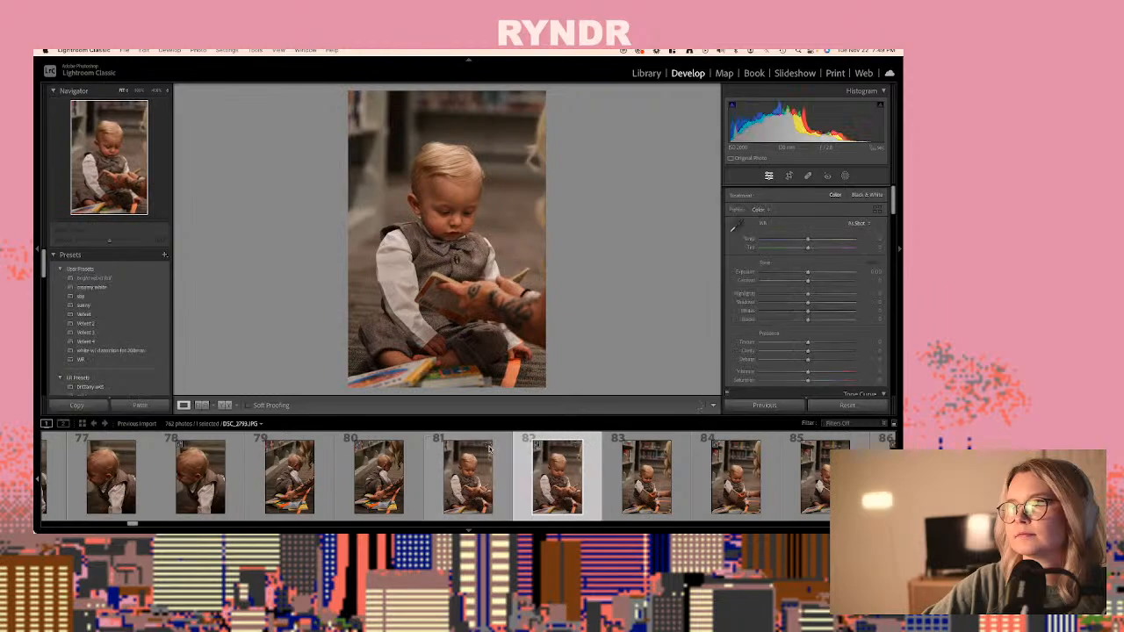
key("Right")
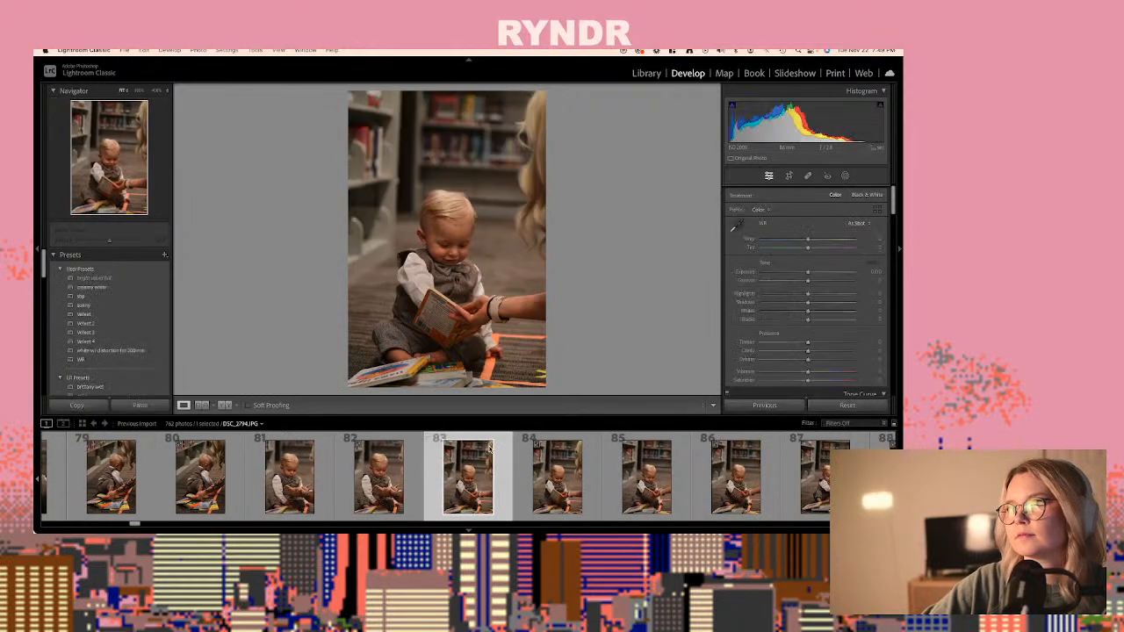
- Paste the copied settings onto DSC_2794.NEF, photo 84, and refine it to exposure +0.50 and temperature 3,124
key("Right")
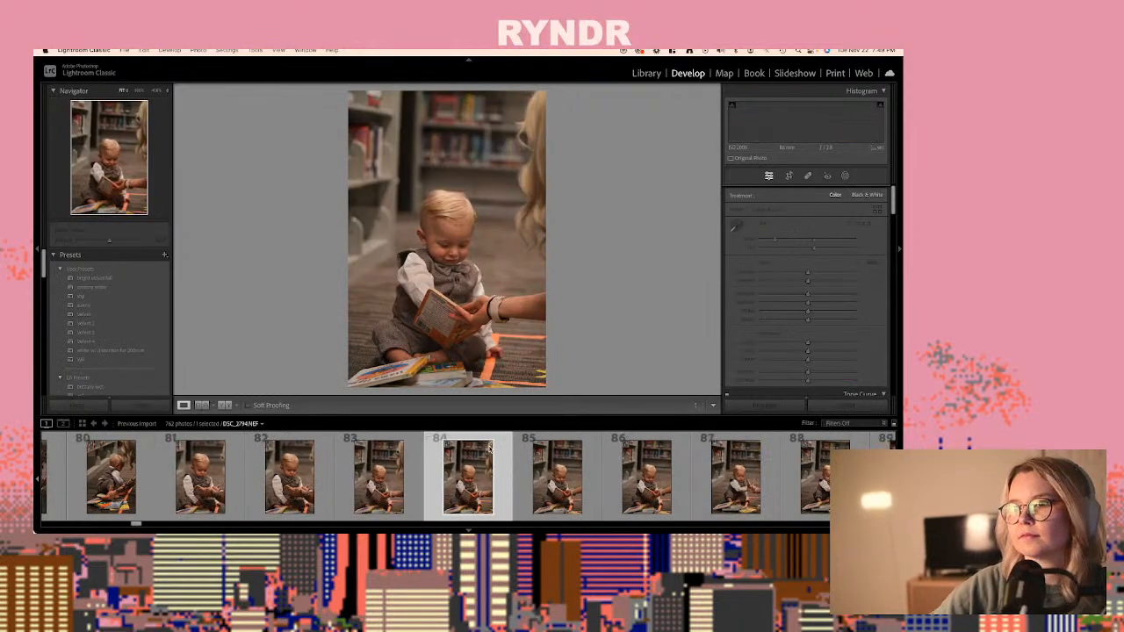
key("super+shift+v")
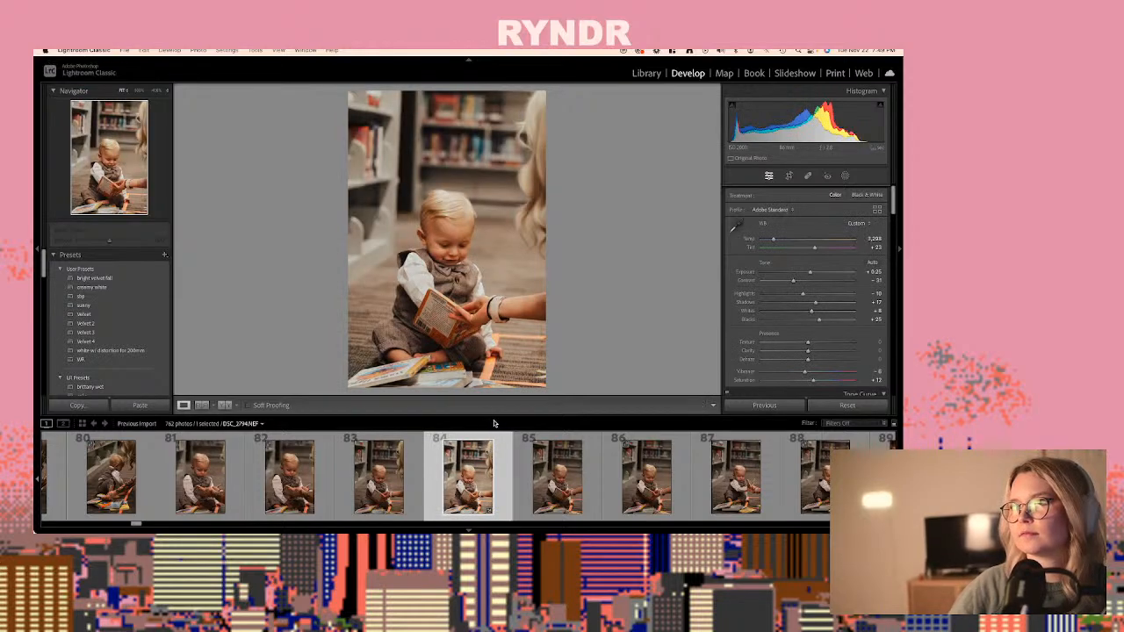
left_click(813, 271)
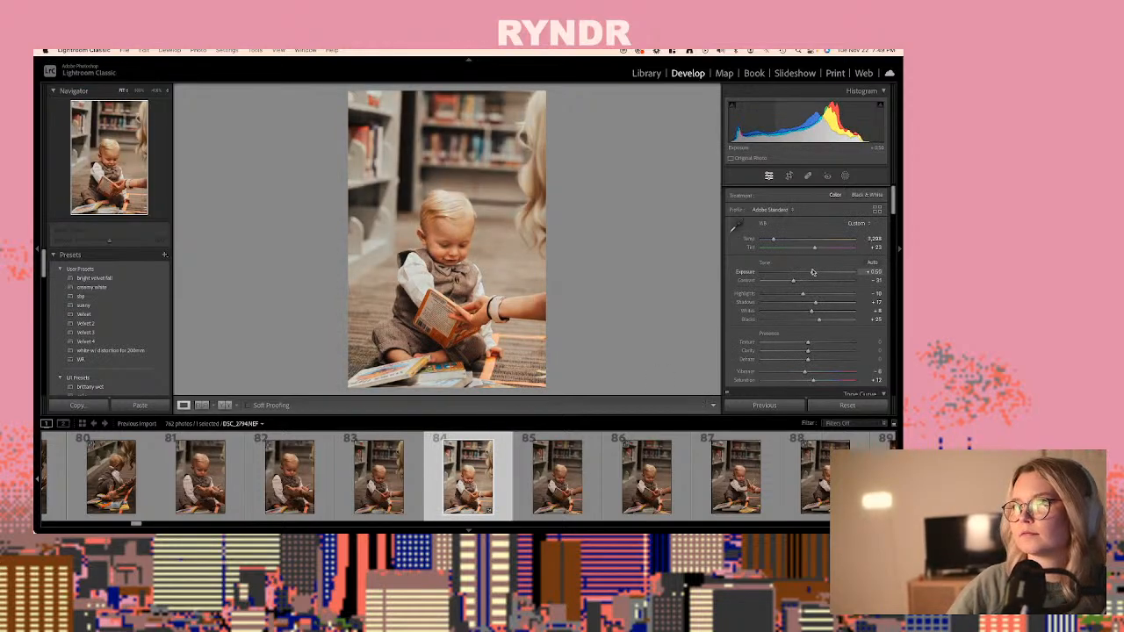
left_click_drag(771, 240, 770, 240)
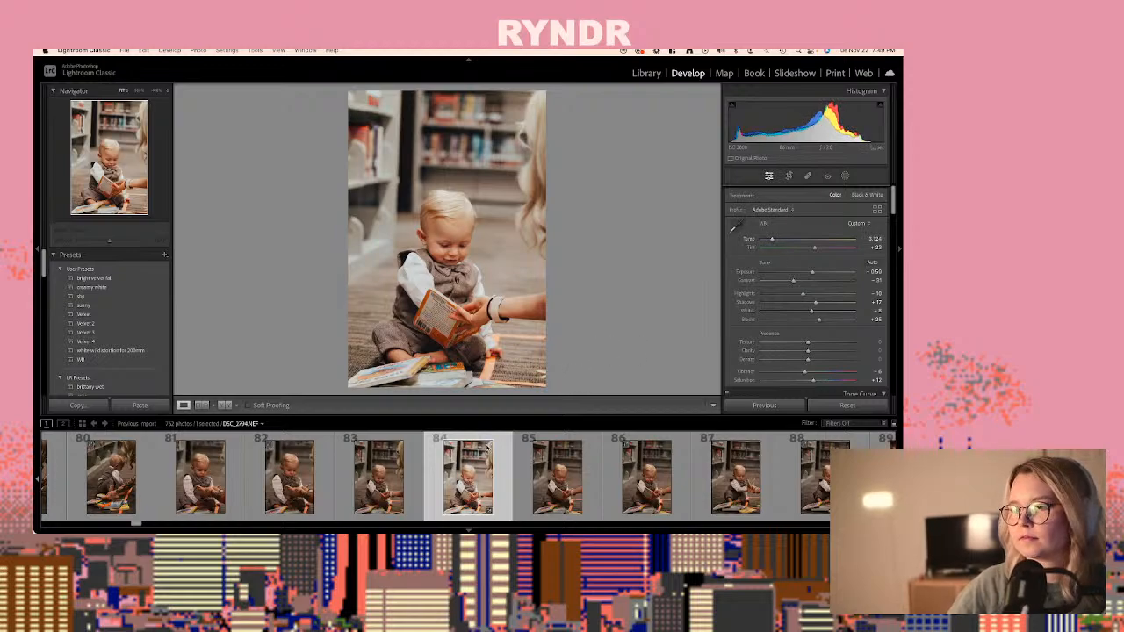
- Copy the develop settings of DSC_2794.NEF, keeping the checked setting groups
key("super+shift+c")
key("Return")
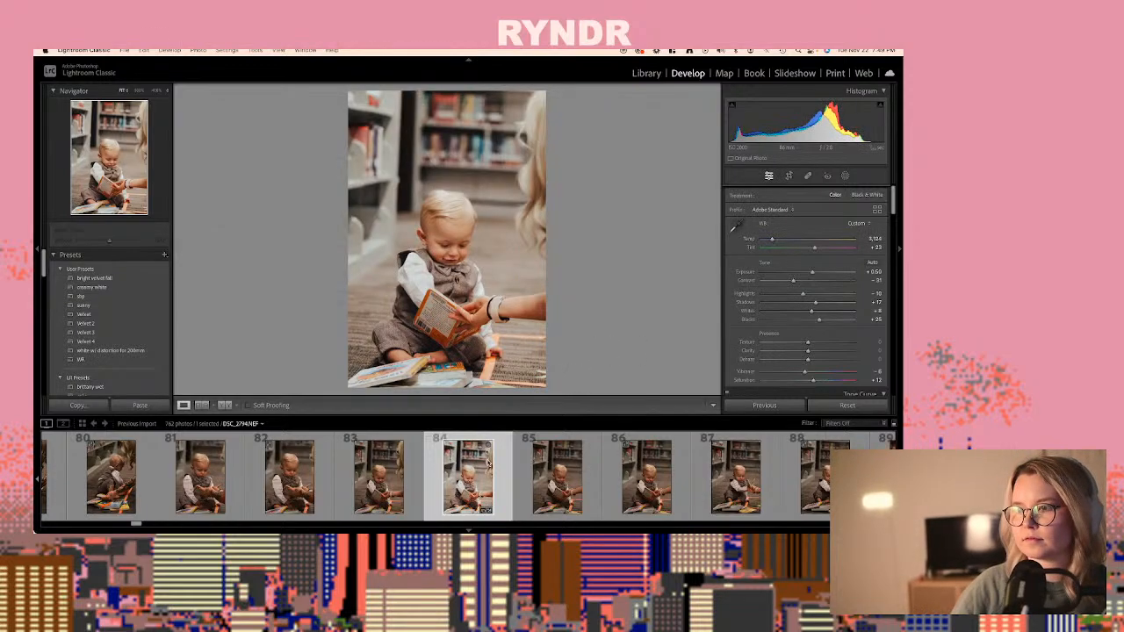
- Review the photos following DSC_2794.NEF, up to DSC_2804.JPG, to find another frame to edit
key("Right")
key("Right")
key("Right")
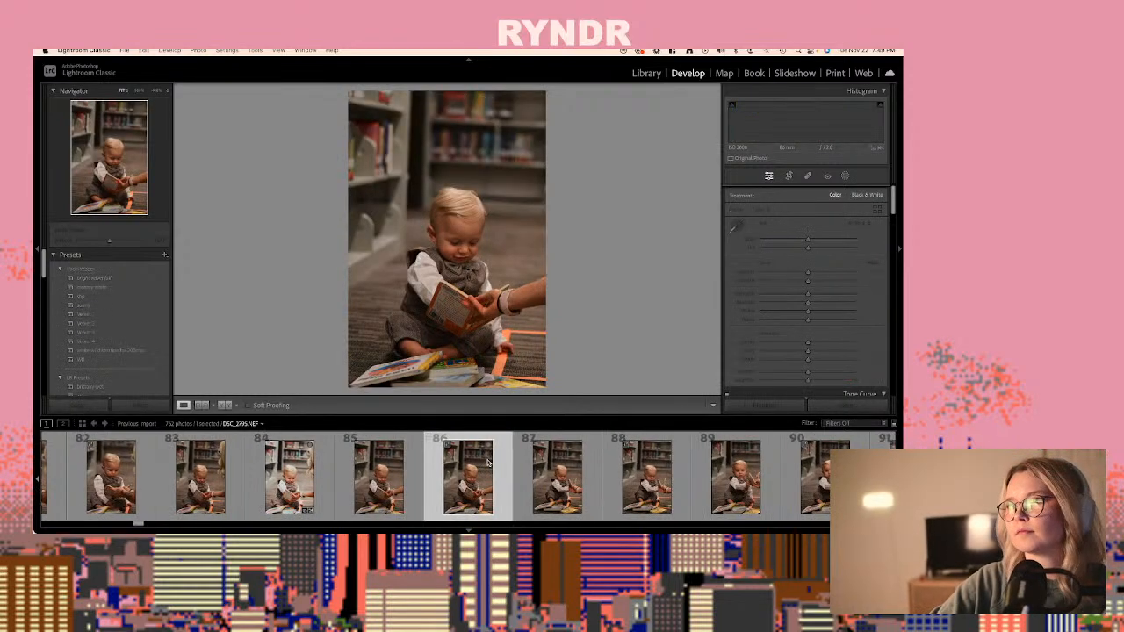
key("Right")
key("Right")
key("Right")
key("Right")
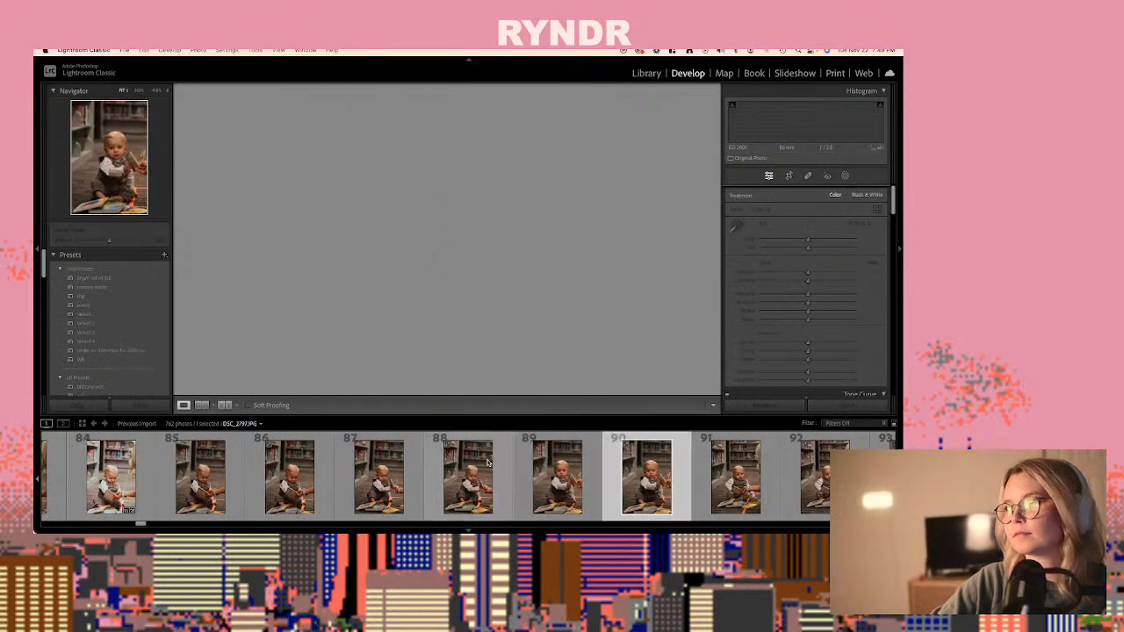
key("Right")
key("Right")
key("Right")
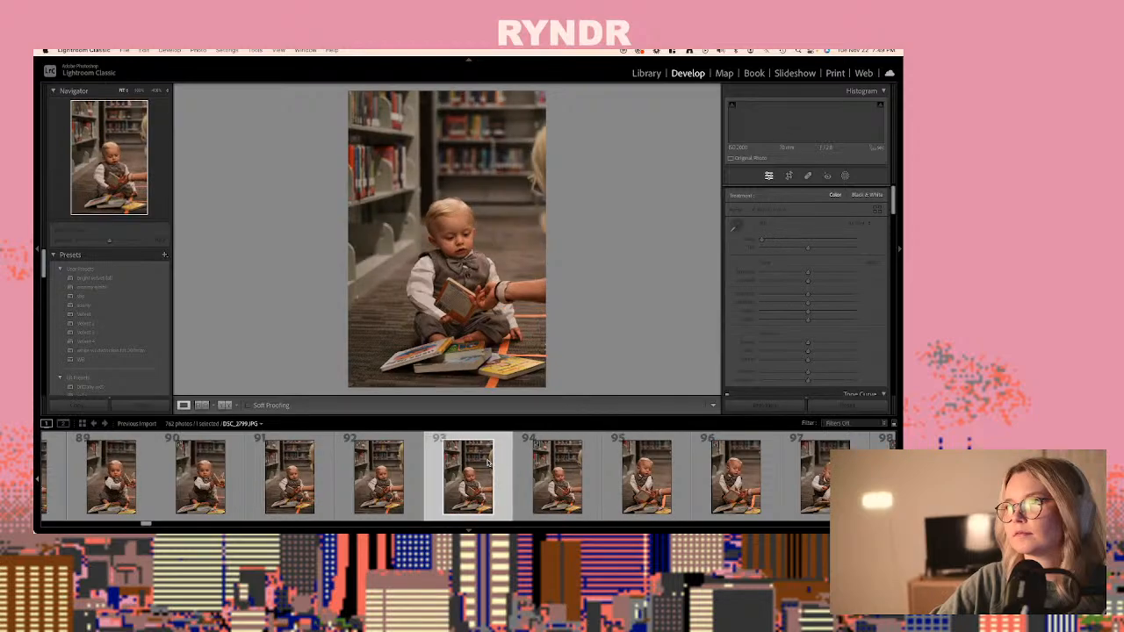
key("Right")
key("Right")
key("Right")
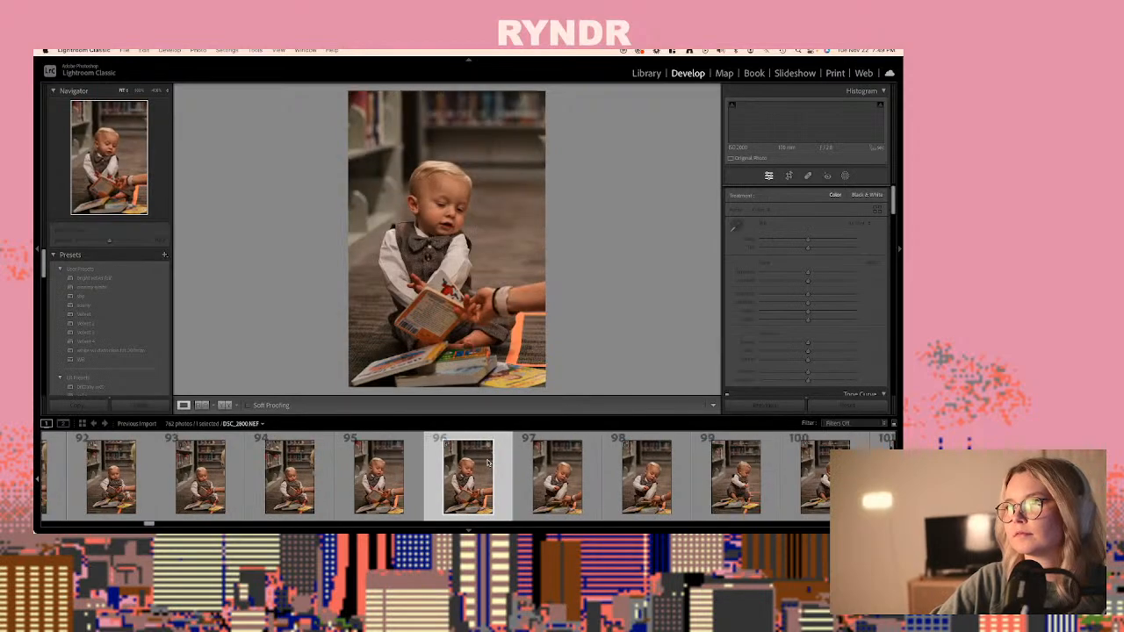
key("Right")
key("Right")
key("Right")
key("Right")
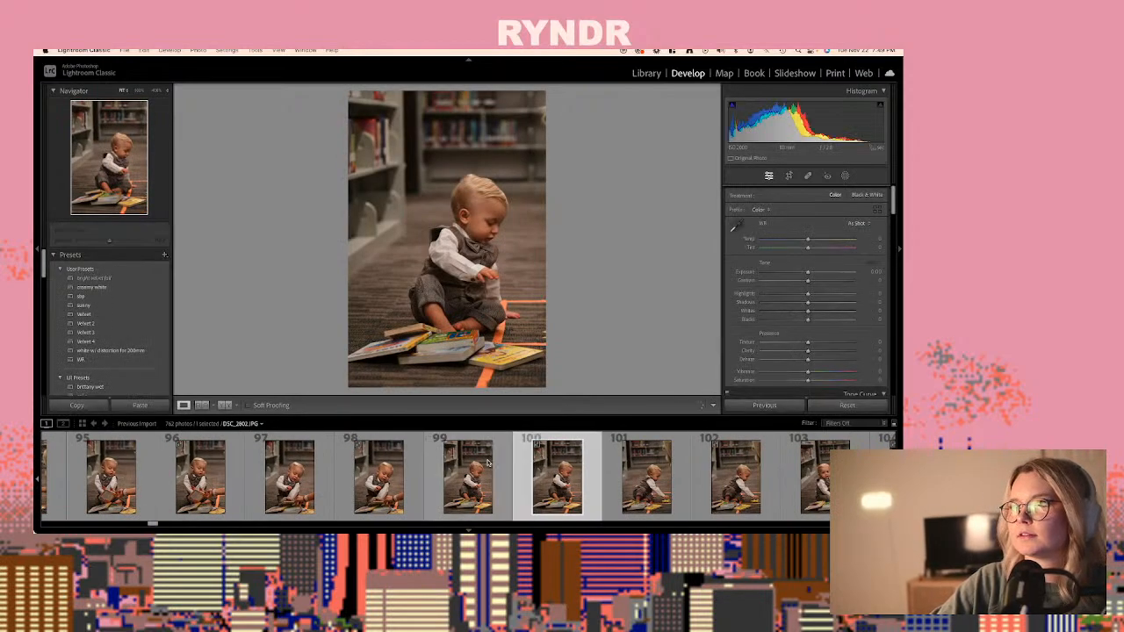
key("Right")
key("Right")
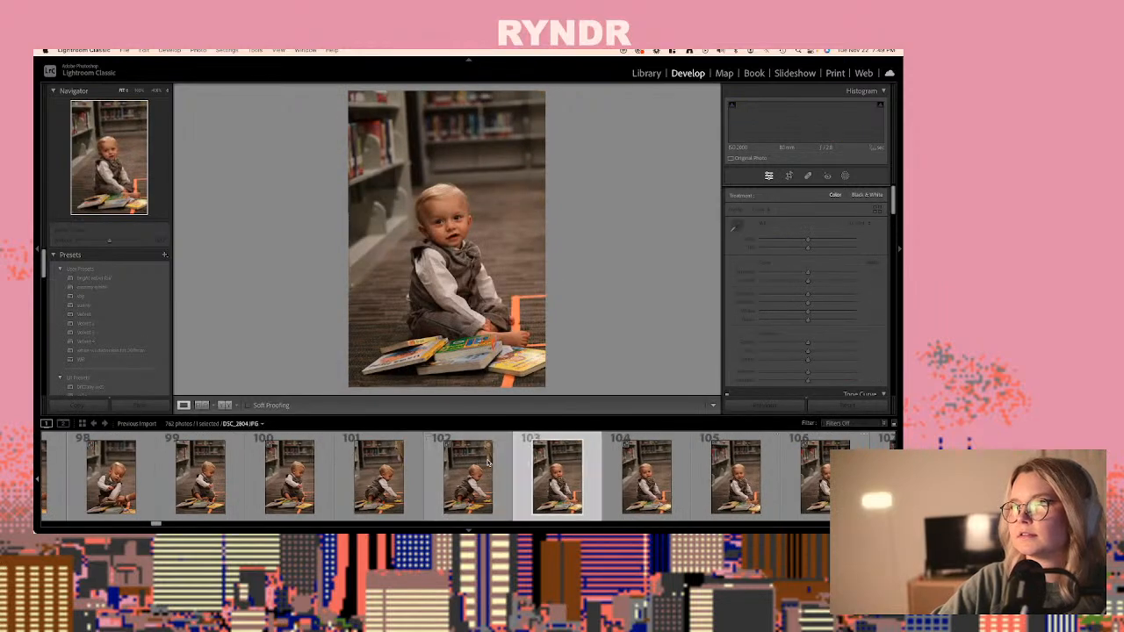
- Paste the copied settings onto the raw DSC_2804.NEF, photo 104, and set its exposure to +0.25
key("Right")
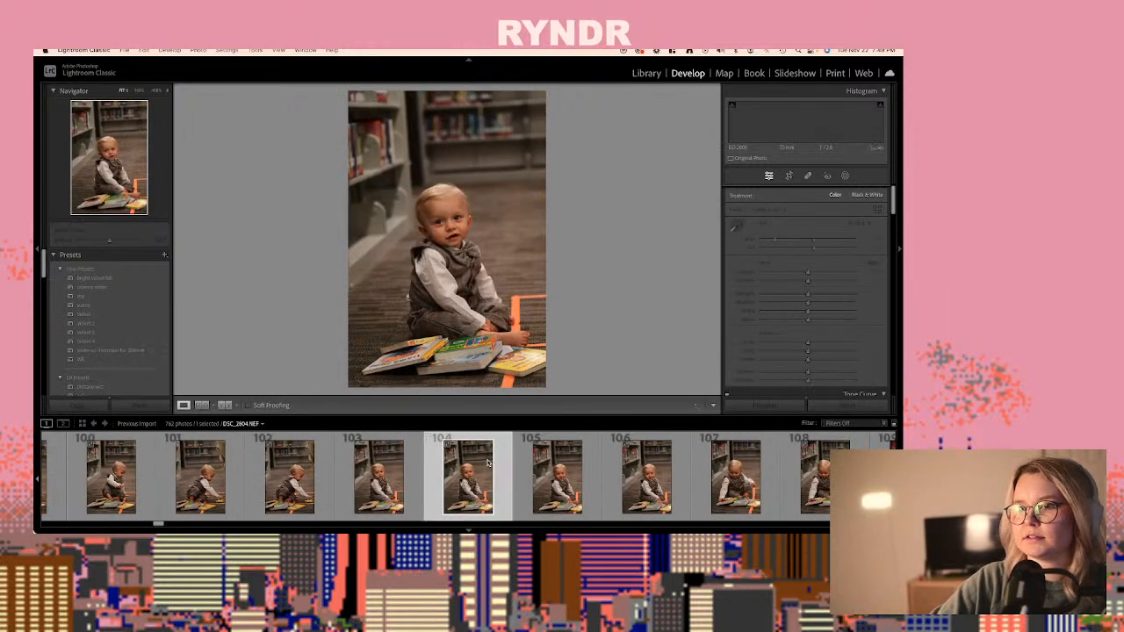
key("shift+super+v")
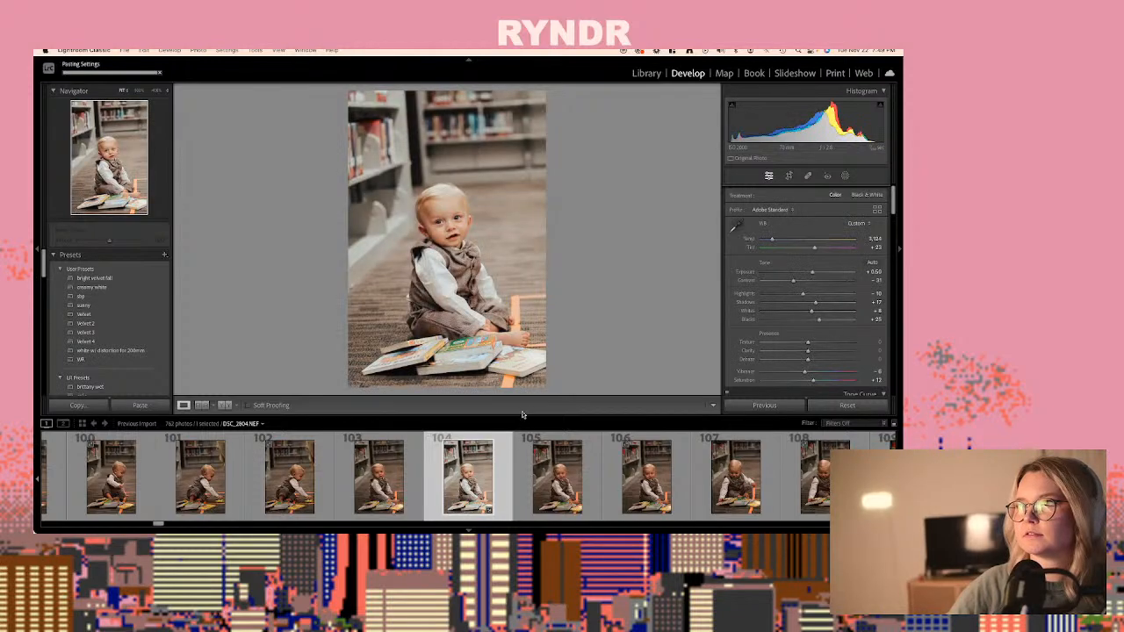
left_click_drag(815, 273, 811, 275)
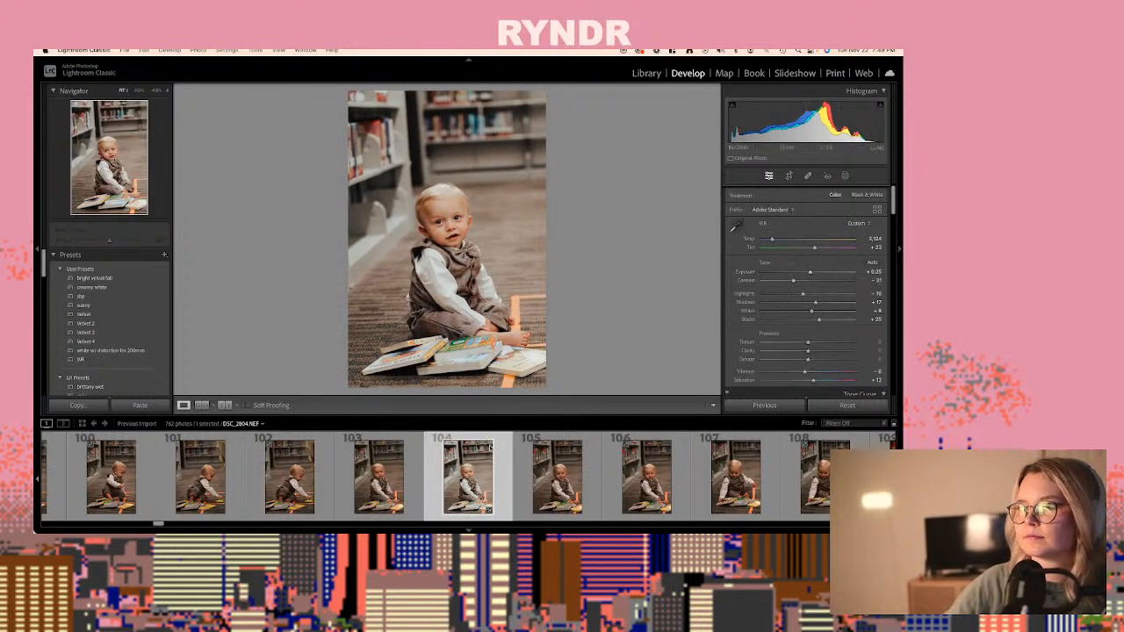
- Paste the copied settings onto DSC_2805.NEF, photo 106, and set its exposure to +0.25
key("Right")
key("Right")
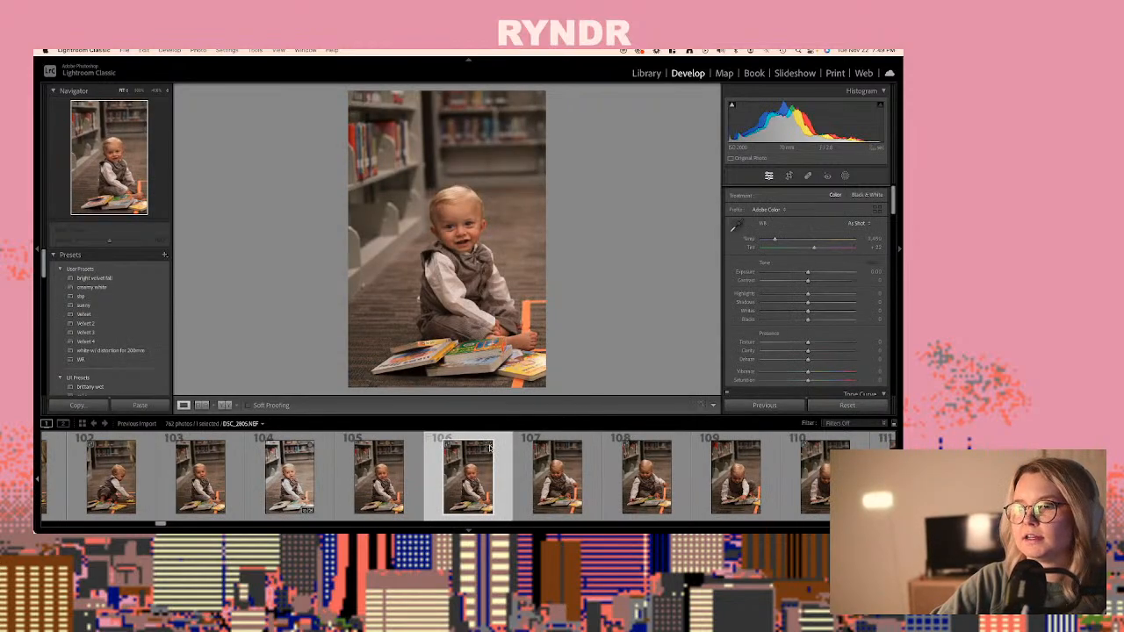
key("ctrl+shift+v")
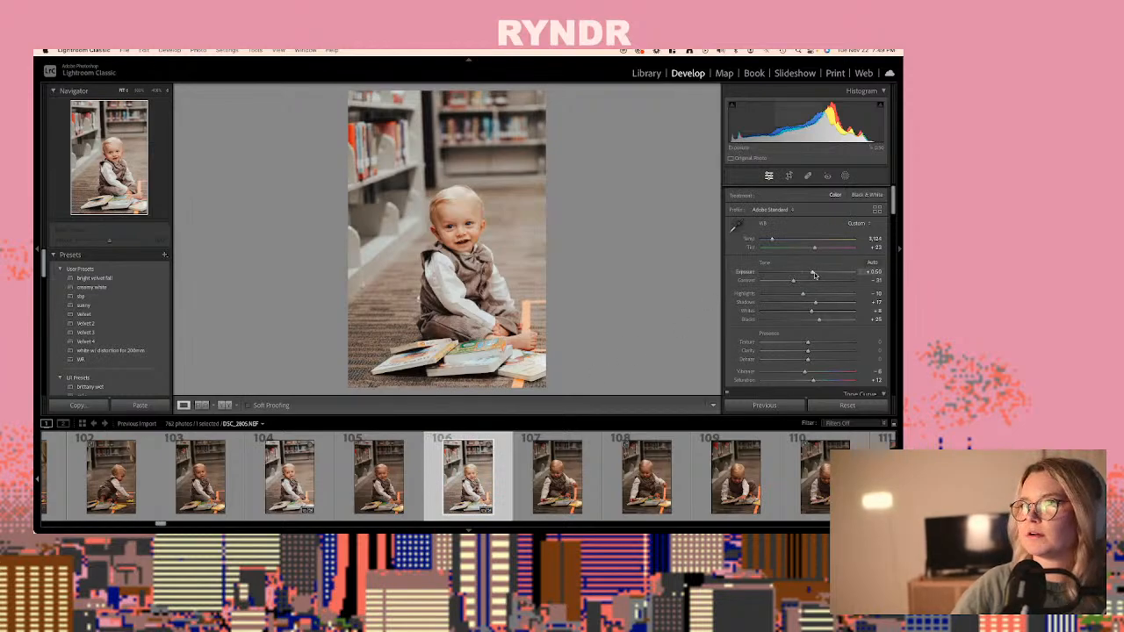
left_click_drag(815, 274, 812, 275)
- Copy the develop settings of DSC_2805.NEF and paste them onto DSC_2808.NEF, photo 112
key("ctrl+shift+c")
key("Return")
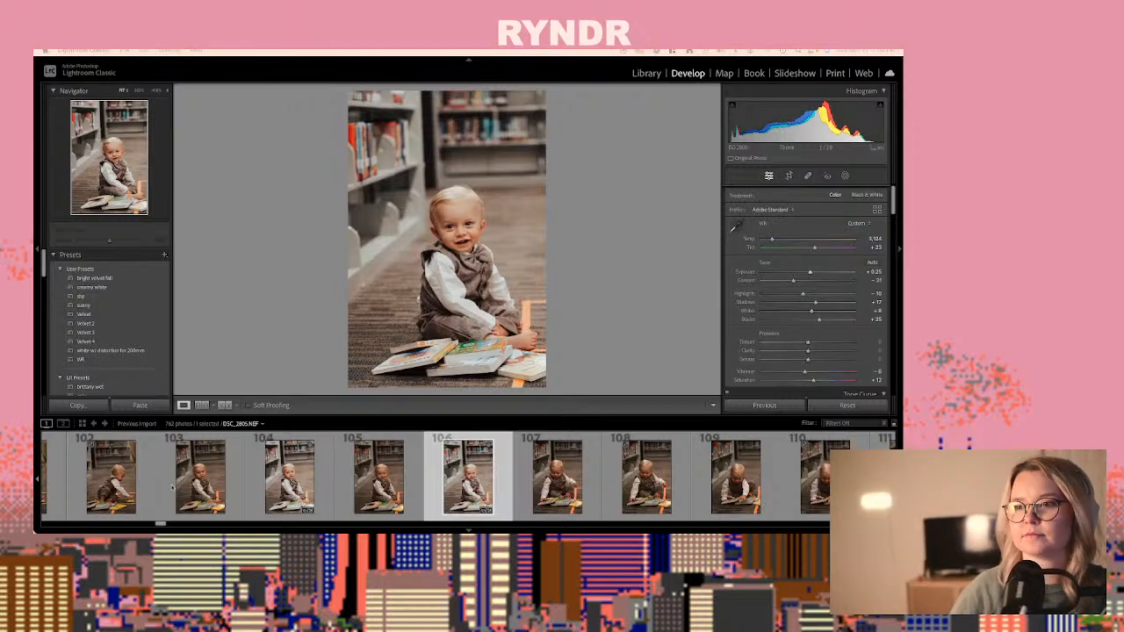
key("Right")
key("Right")
key("Right")
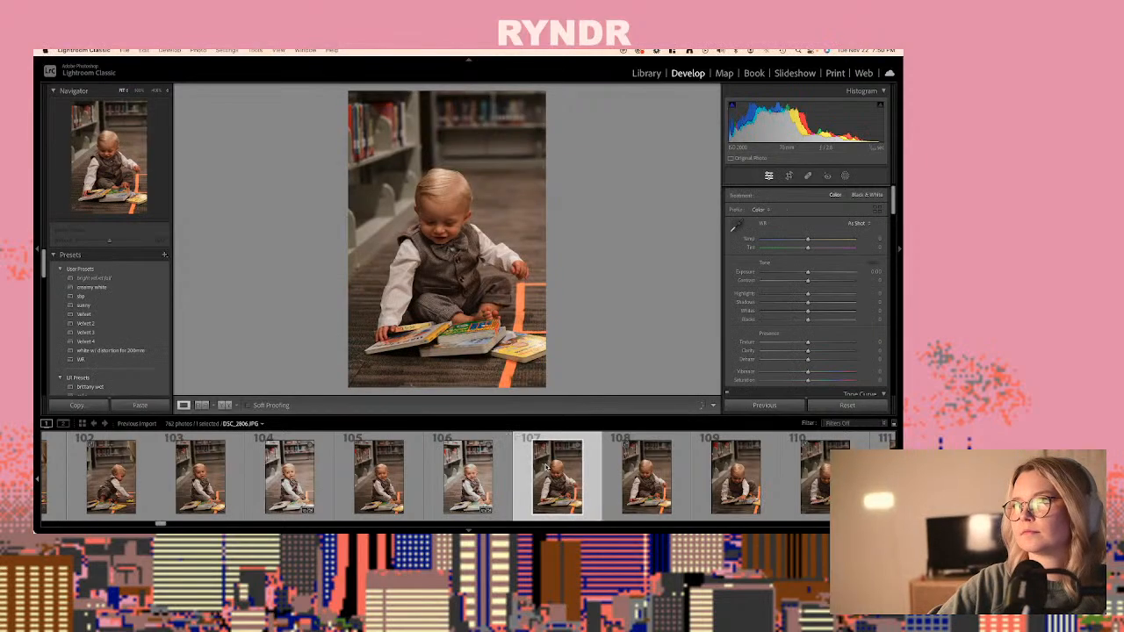
key("Right")
key("Right")
key("Right")
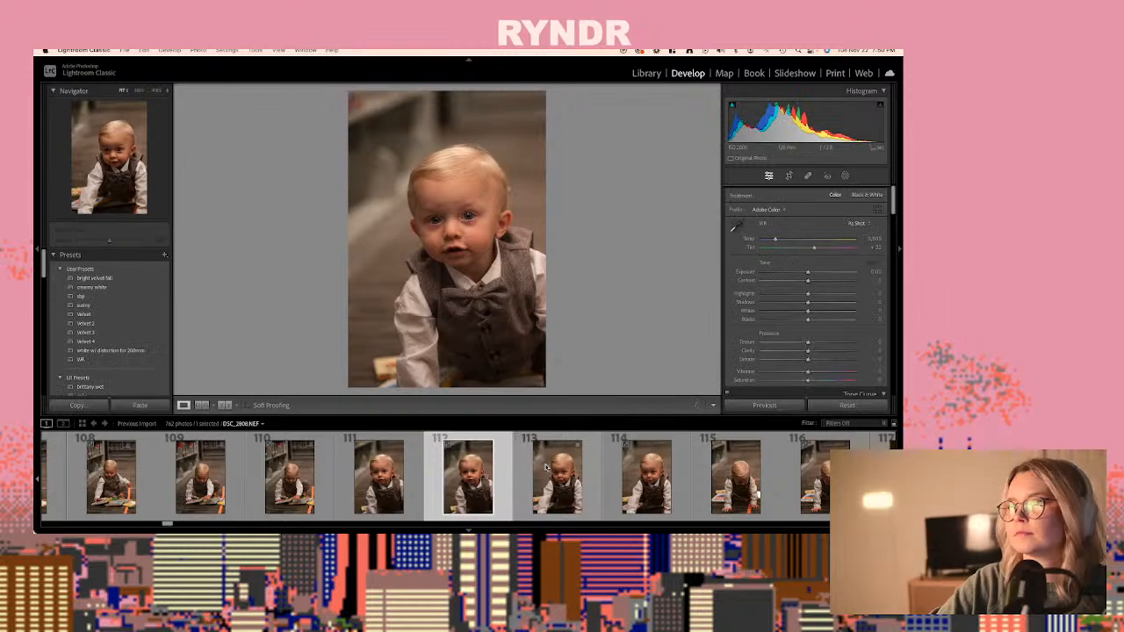
key("ctrl+shift+v")
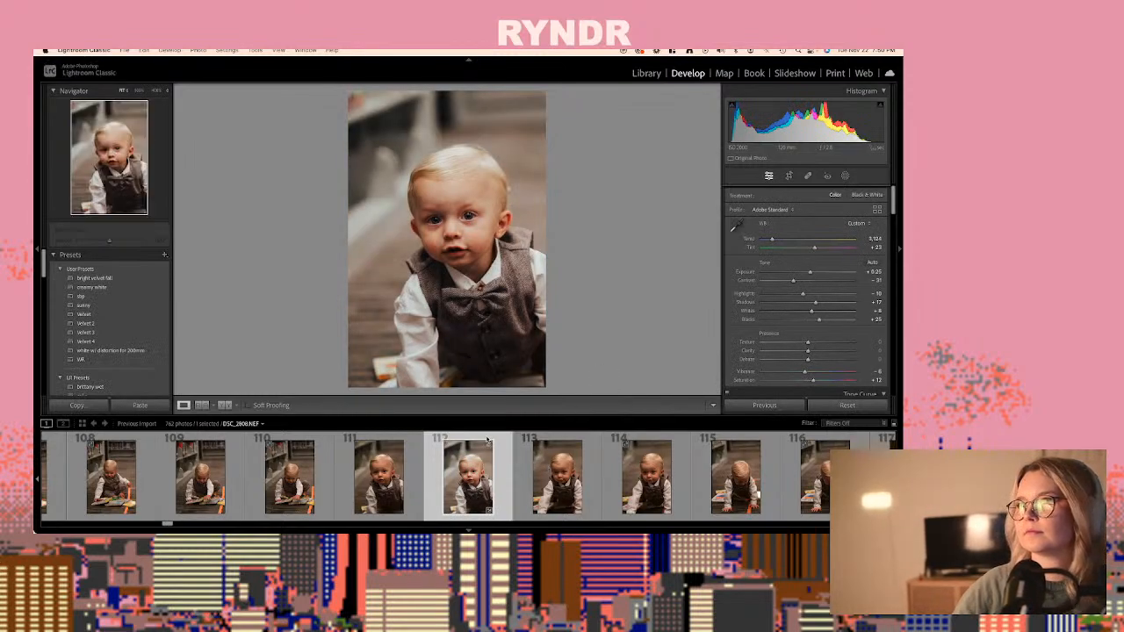
- Paste the copied develop settings onto the raw DSC_2814.NEF, photo 124
key("Right")
key("Right")
key("Right")
key("Right")
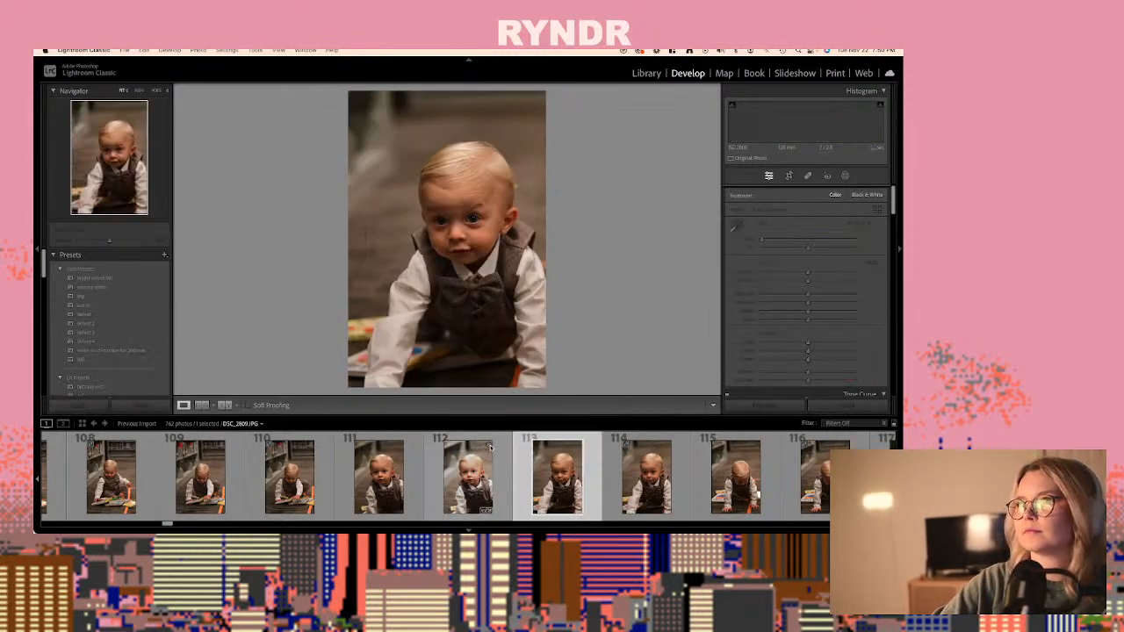
key("Right")
key("Right")
key("Right")
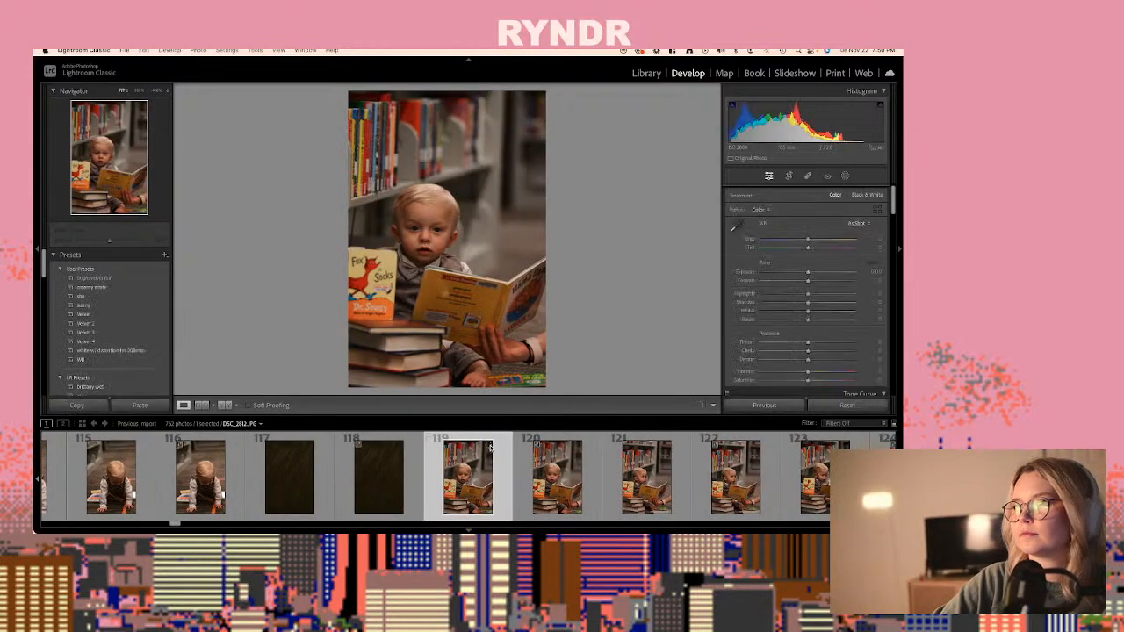
key("Right")
key("Right")
key("Right")
key("Right")
key("Right")
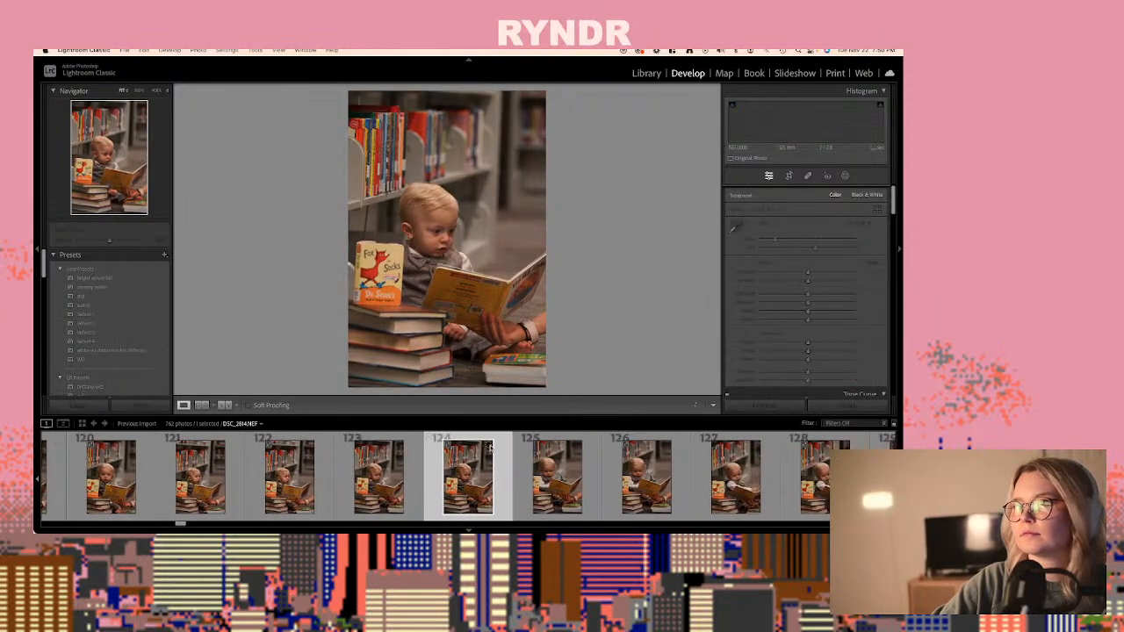
key("ctrl+shift+v")
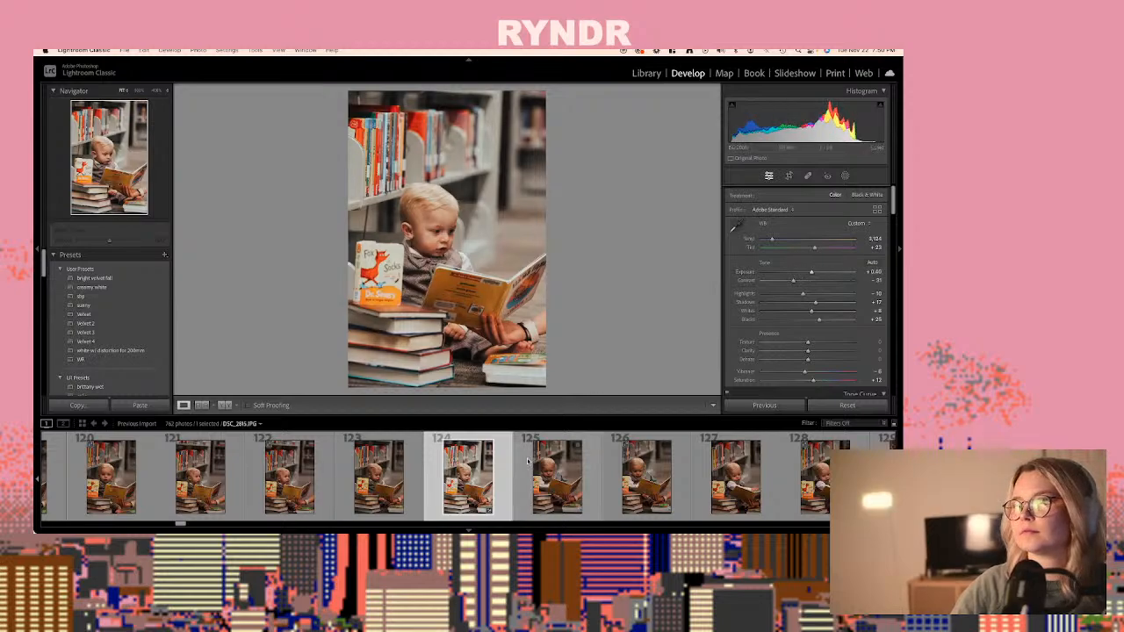
- Paste the copied develop settings onto DSC_2816.NEF, photo 128
key("Right")
key("Right")
key("Right")
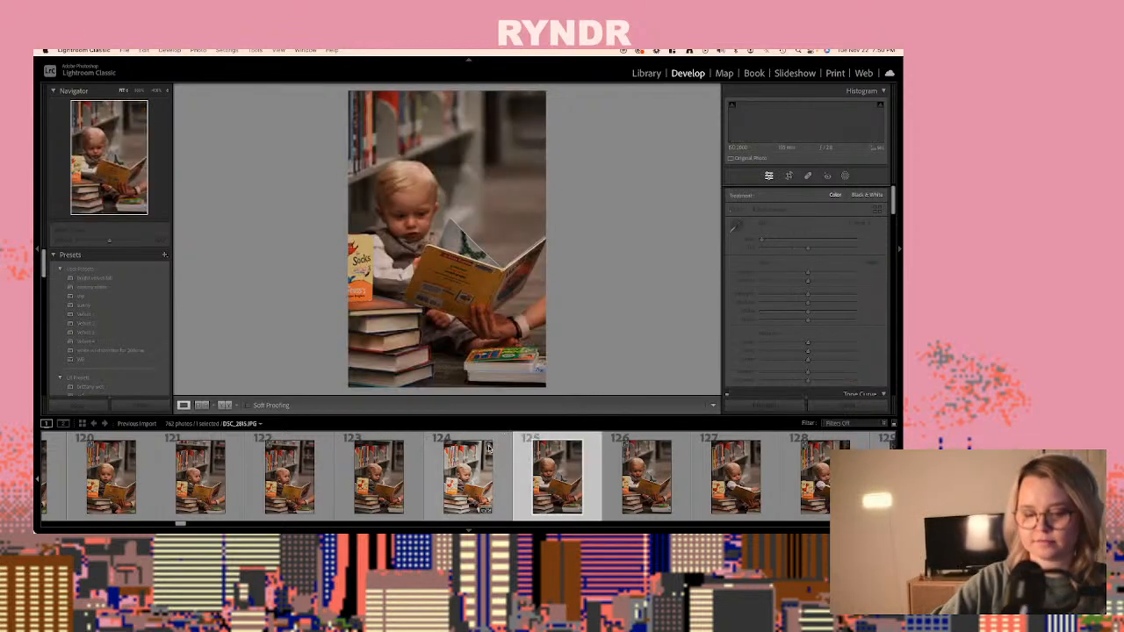
key("Right")
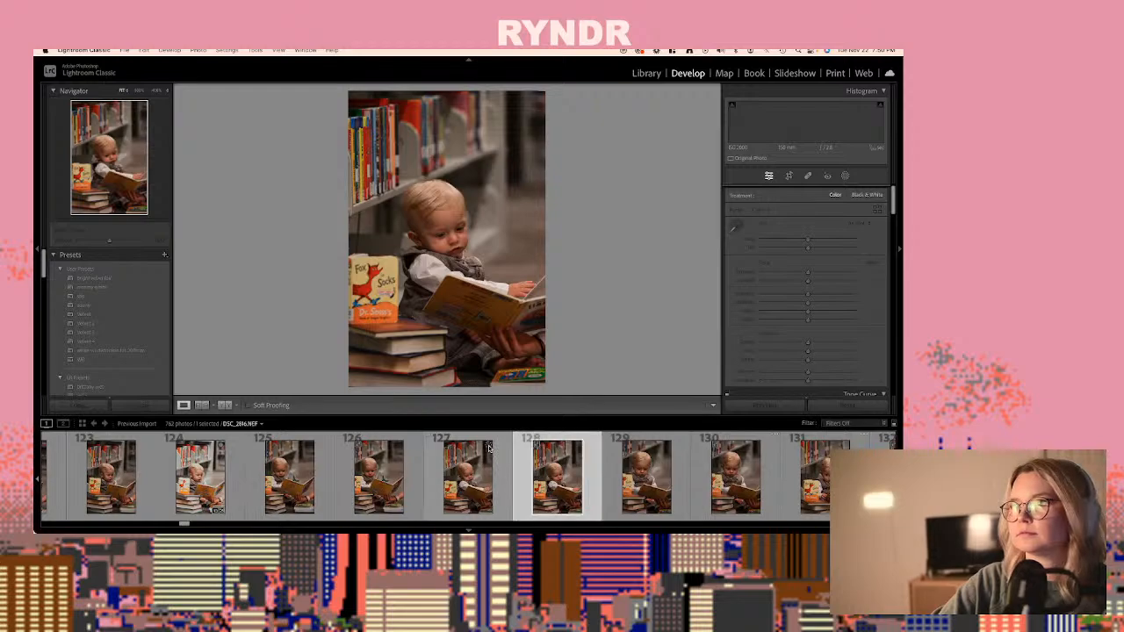
key("super+shift+v")
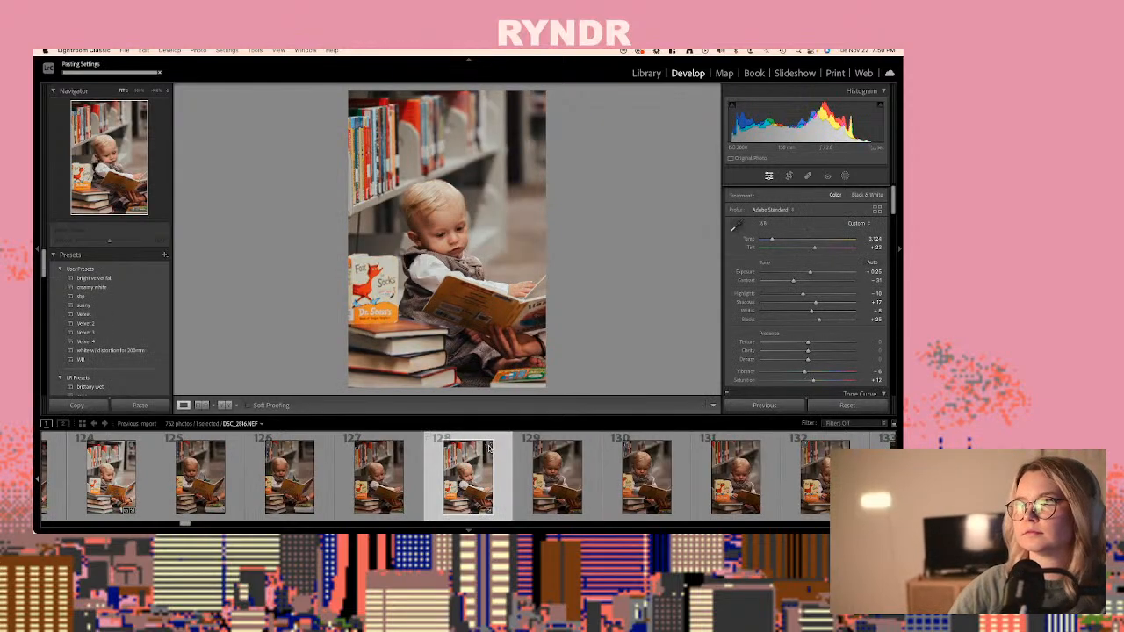
- Paste the copied develop settings onto the raw DSC_2822.NEF, photo 140
key("Right")
key("Right")
key("Right")
key("Right")
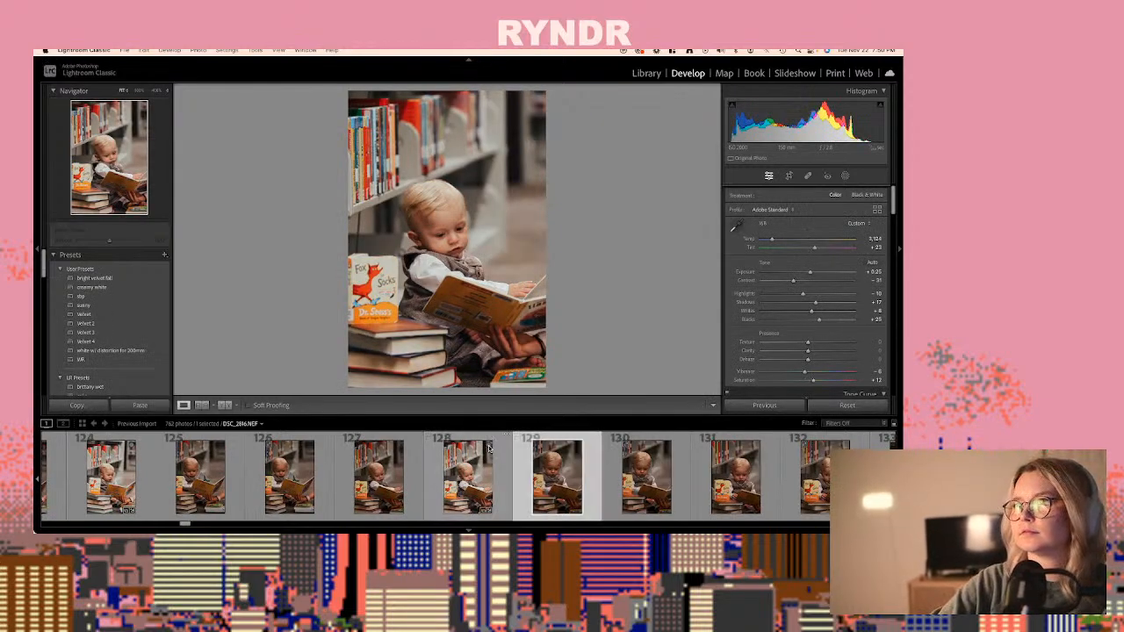
key("Right")
key("Right")
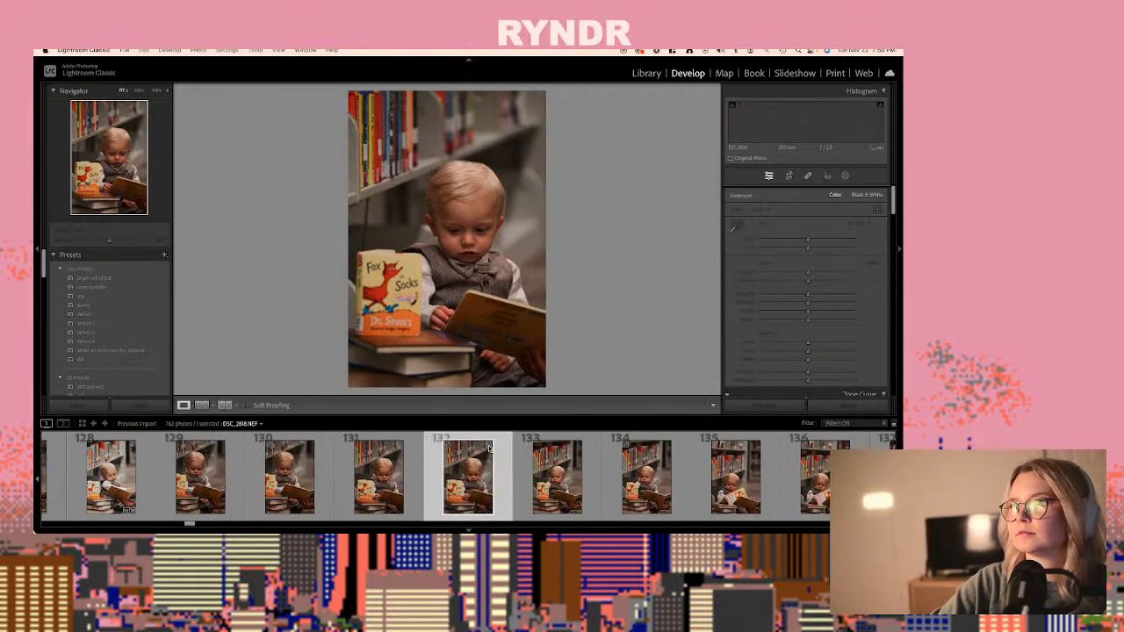
key("Right")
key("Right")
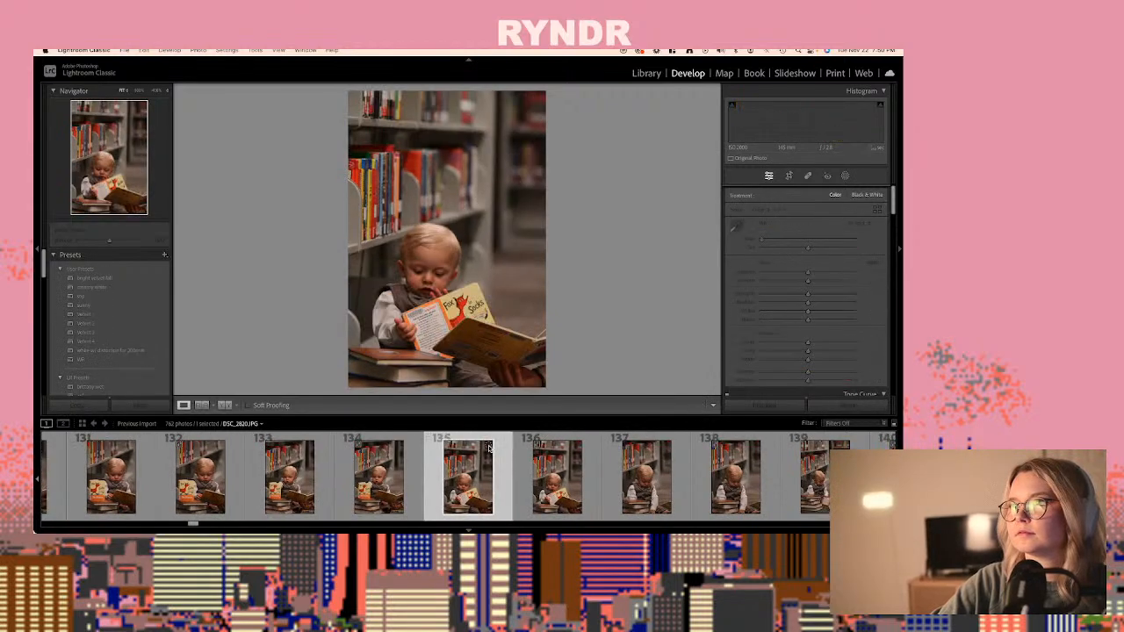
key("Right")
key("Right")
key("Right")
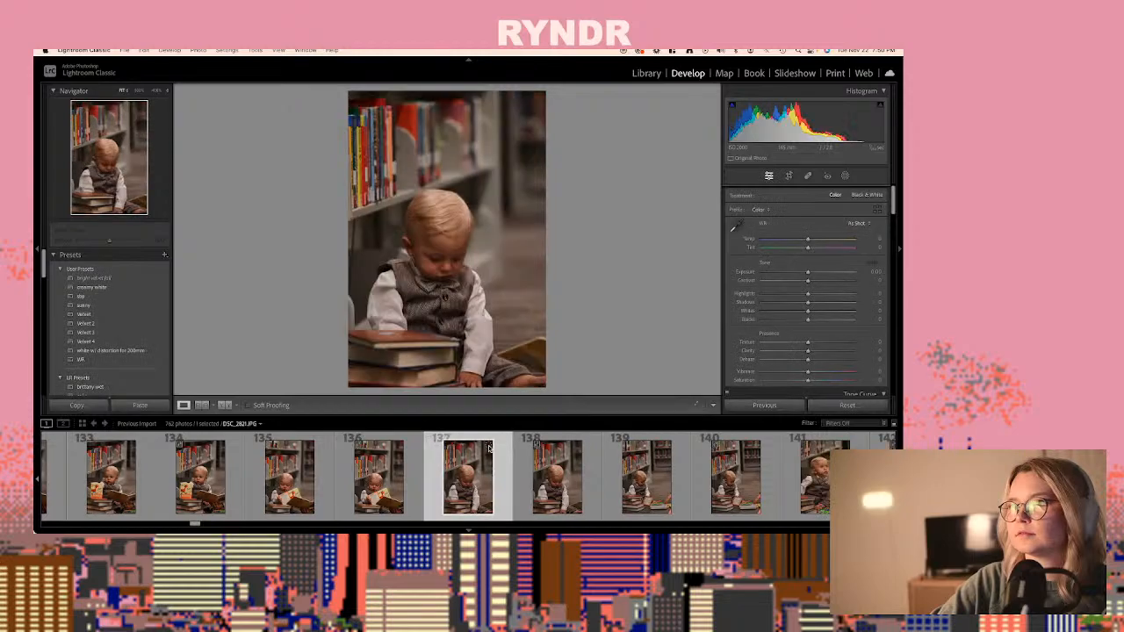
key("Right")
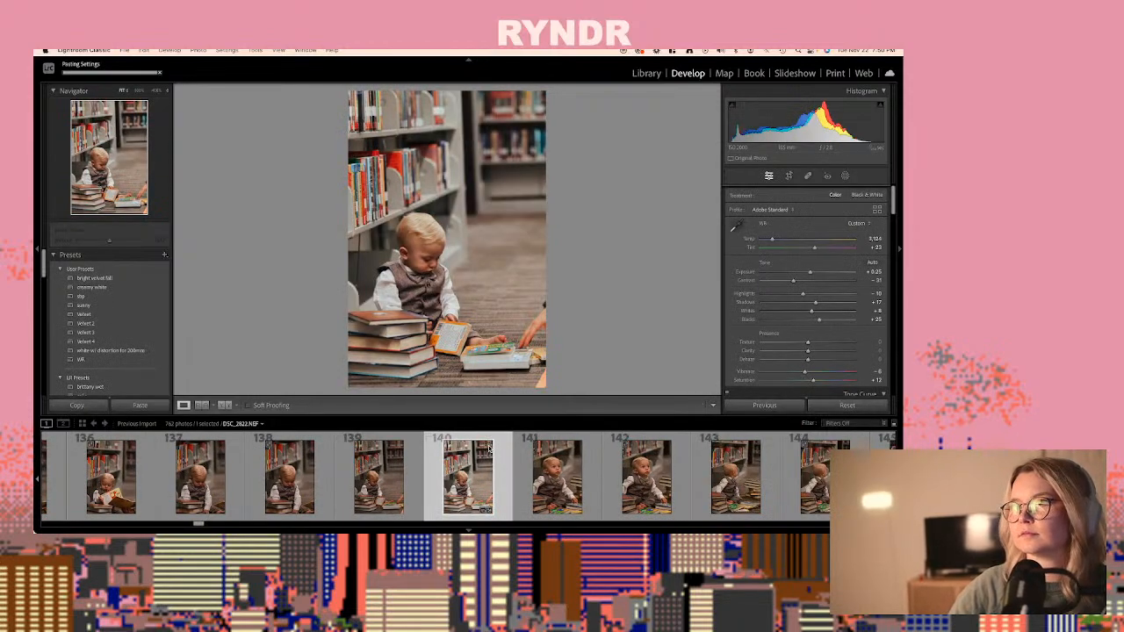
- Paste the copied develop settings onto the raw DSC_2825.NEF, photo 146
key("Right")
key("Right")
key("Right")
key("Right")
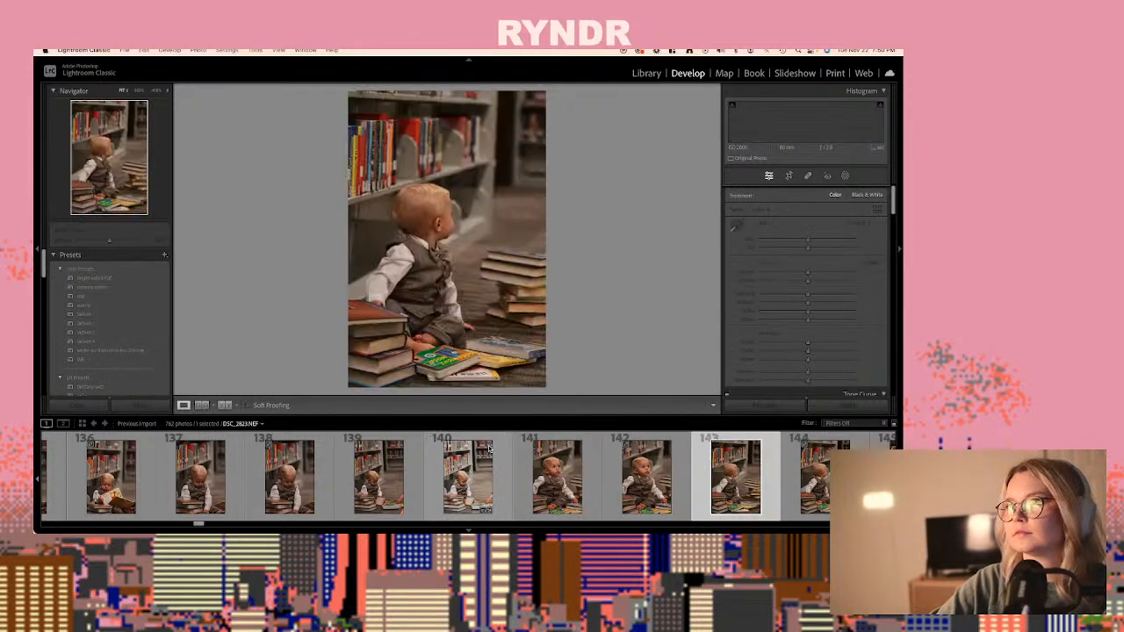
key("Right")
key("Right")
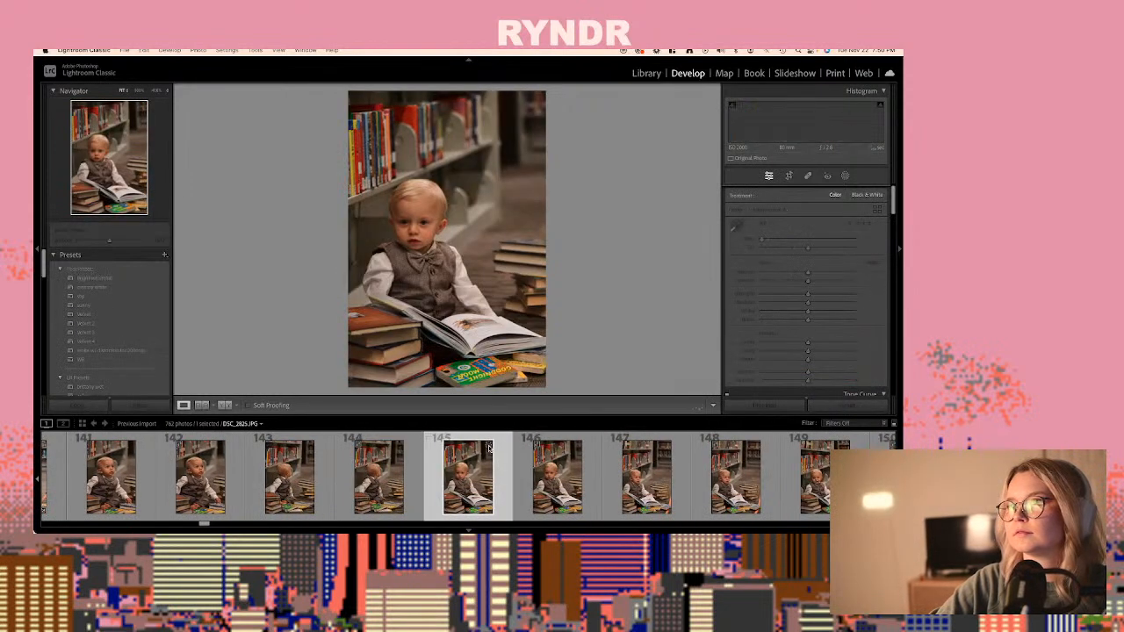
key("super+shift+v")
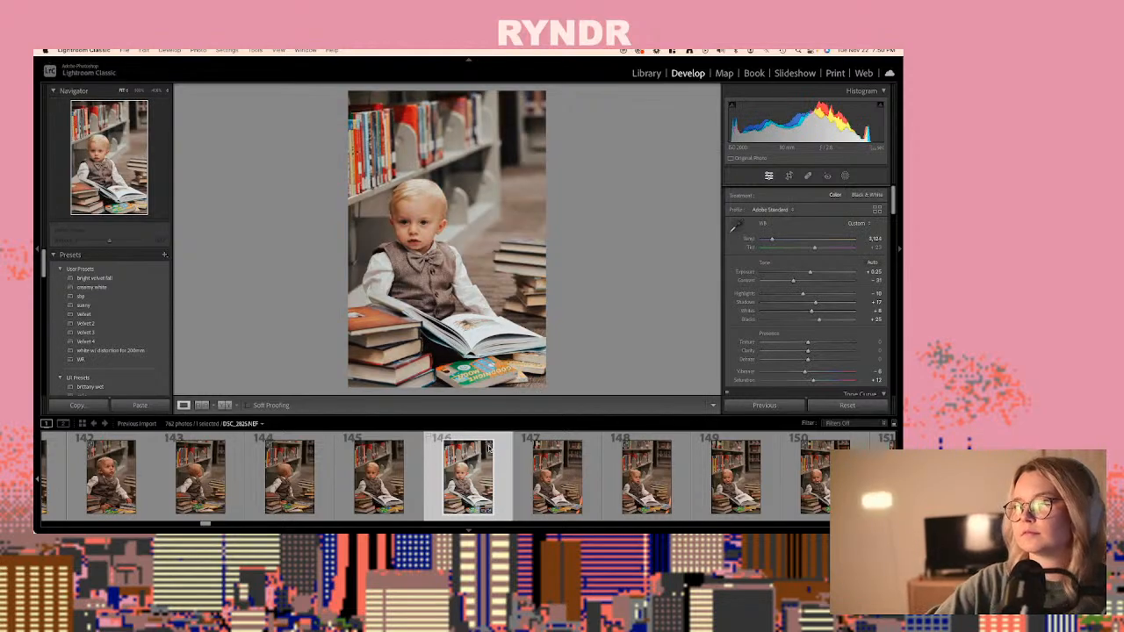
- Paste the copied settings onto DSC_2826.NEF, photo 148, and set its exposure to +0.15
key("Right")
key("Right")
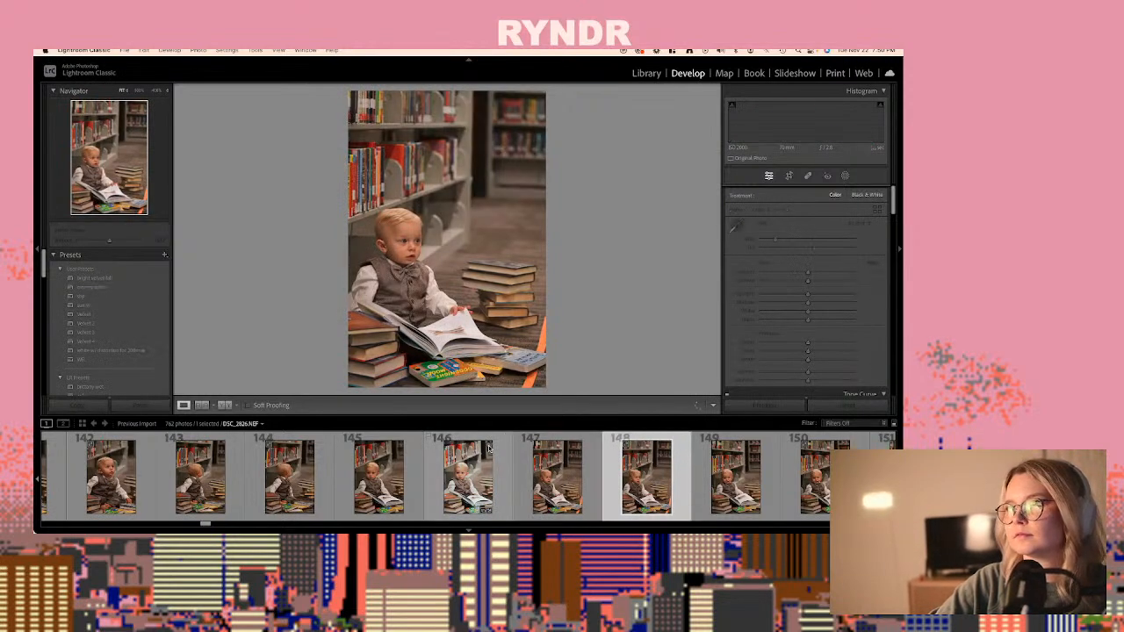
key("super+shift+v")
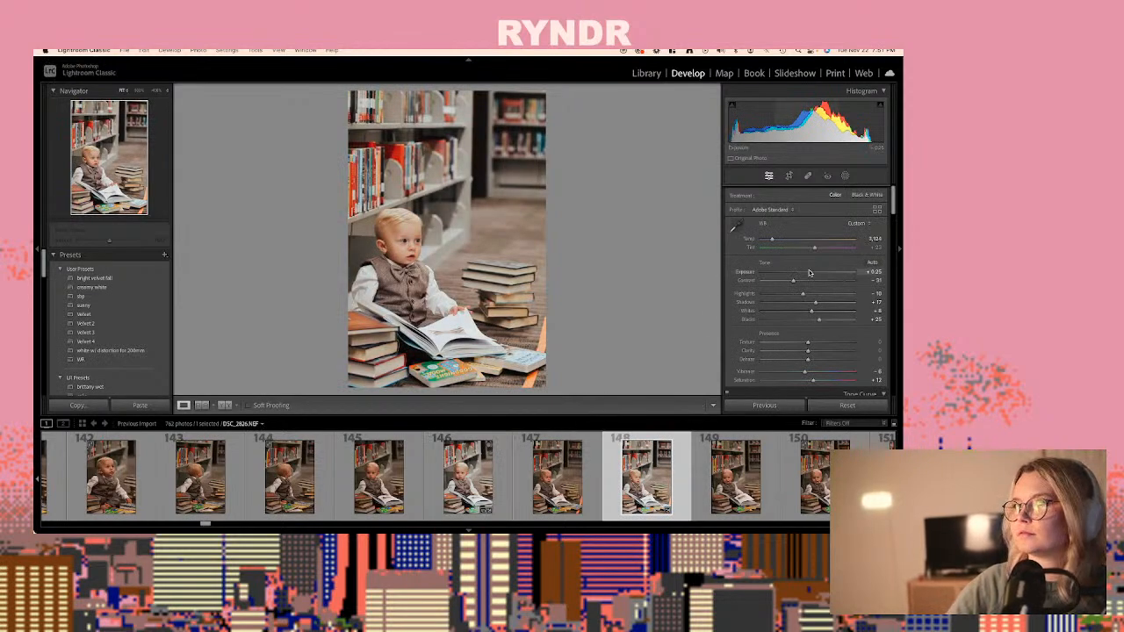
left_click_drag(810, 273, 809, 272)
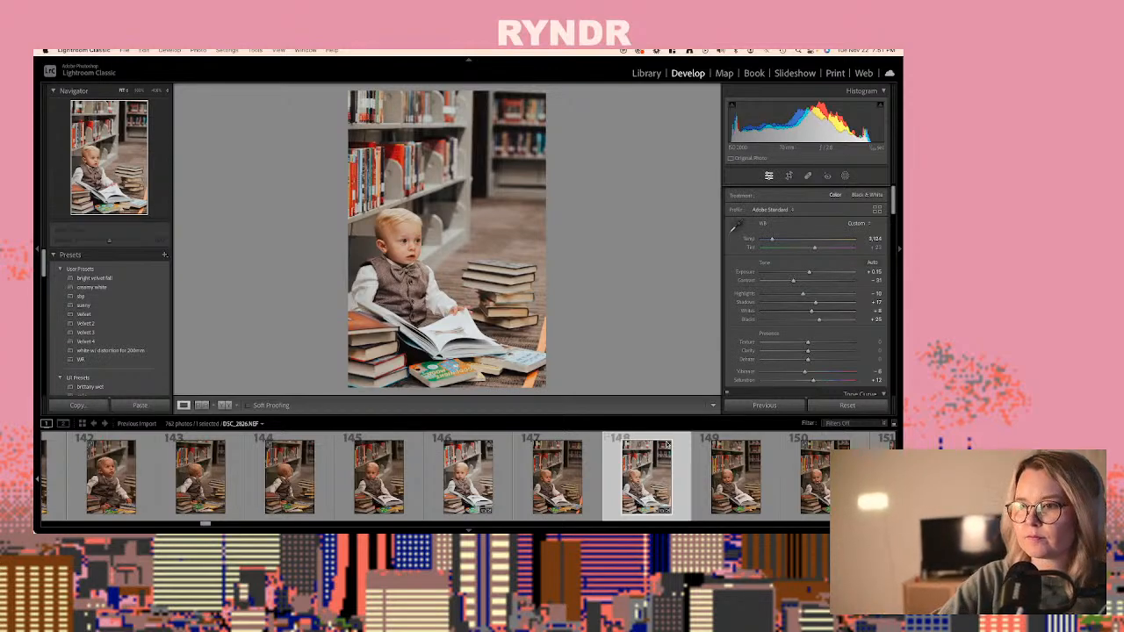
- Paste the copied settings onto DSC_2828.NEF, photo 152, and set its temperature to 3,200
left_click(727, 475)
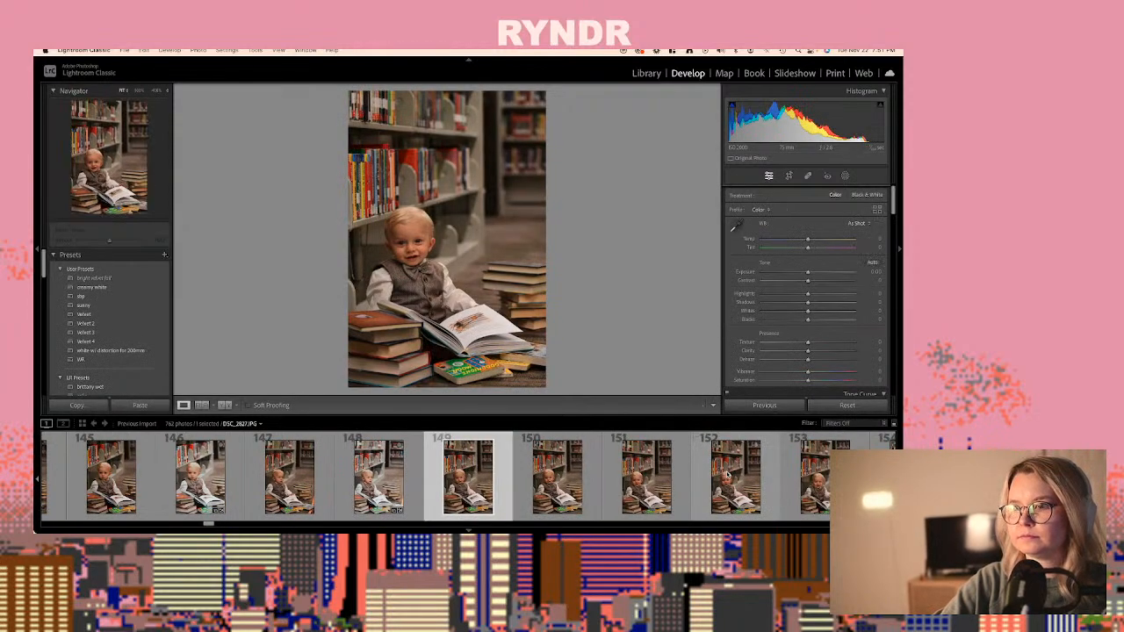
key("Right")
key("Right")
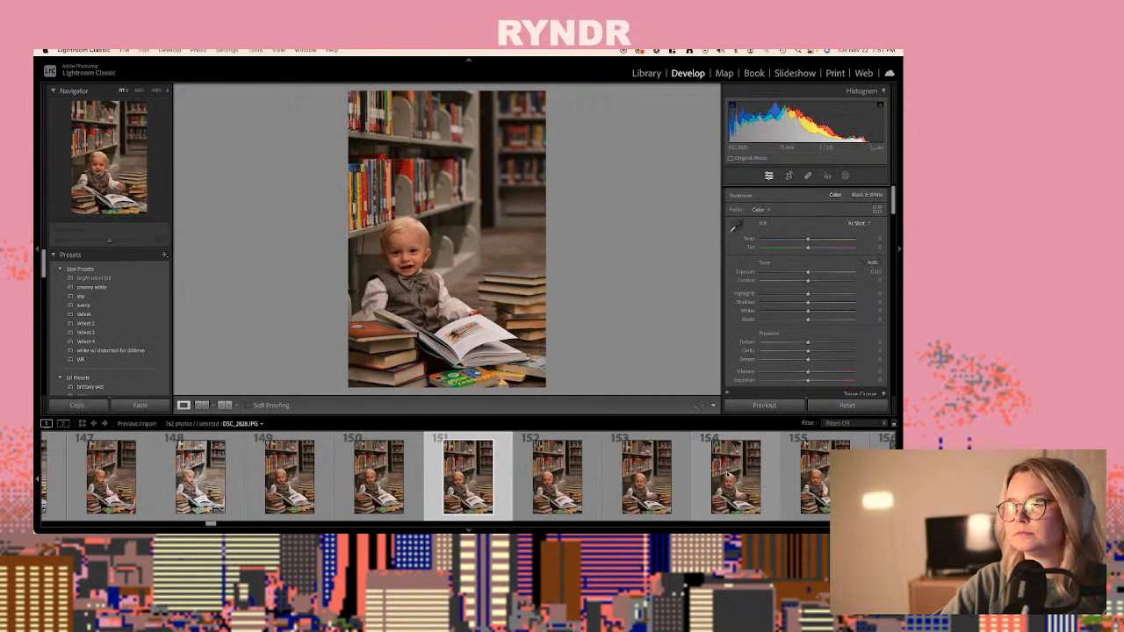
key("Right")
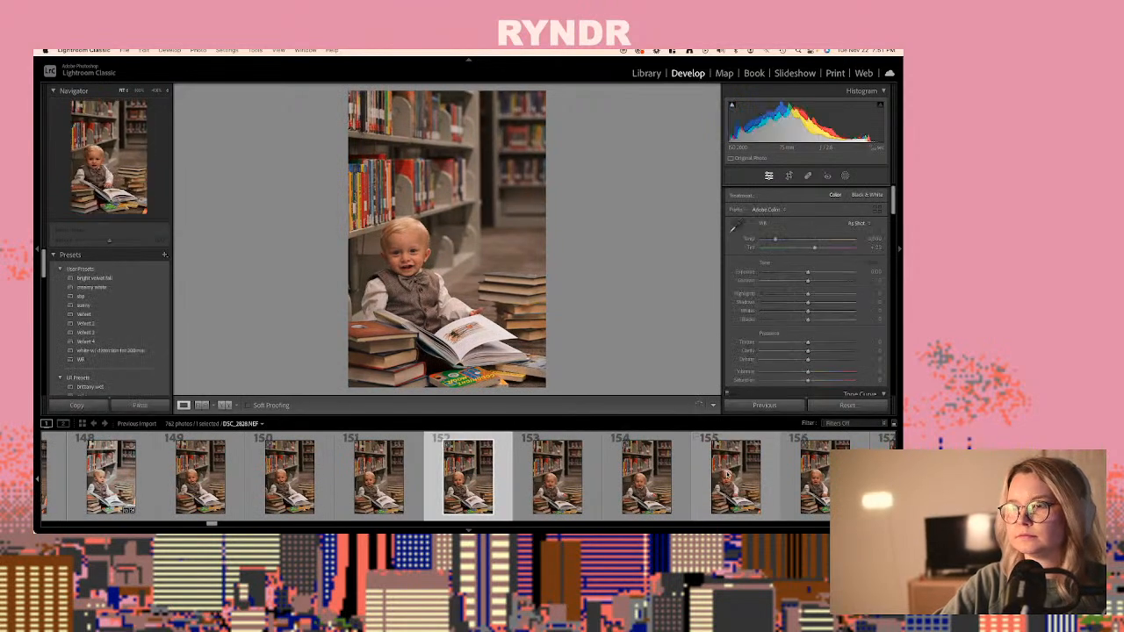
key("super+v")
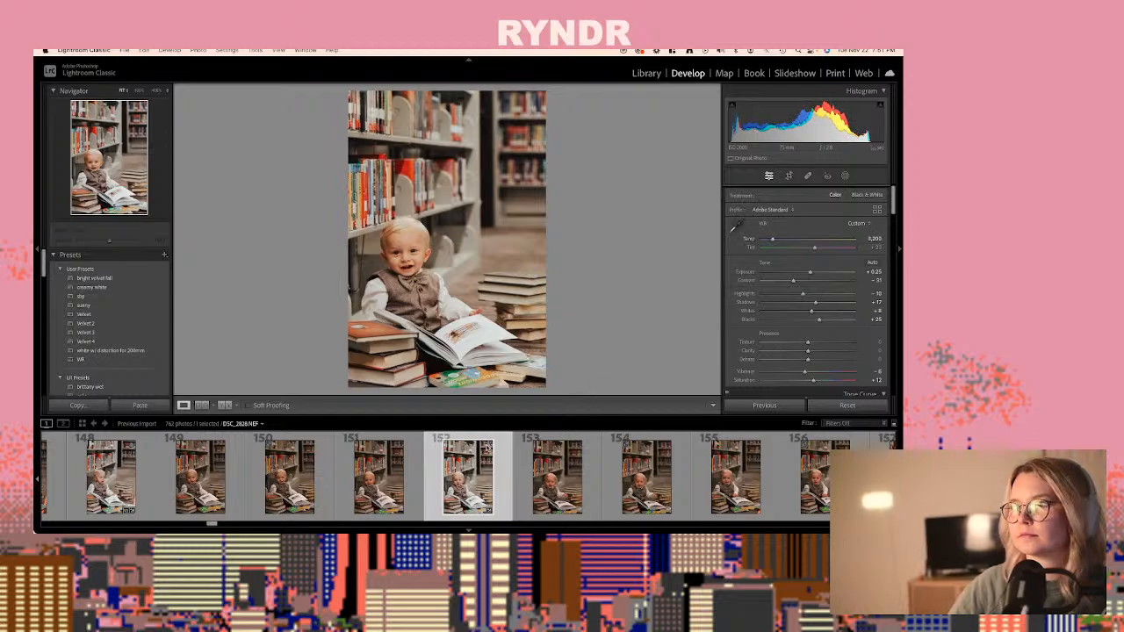
- Copy the settings of DSC_2828.NEF and paste them onto DSC_2829.NEF and DSC_2830.NEF, photos 154 and 156
key("Right")
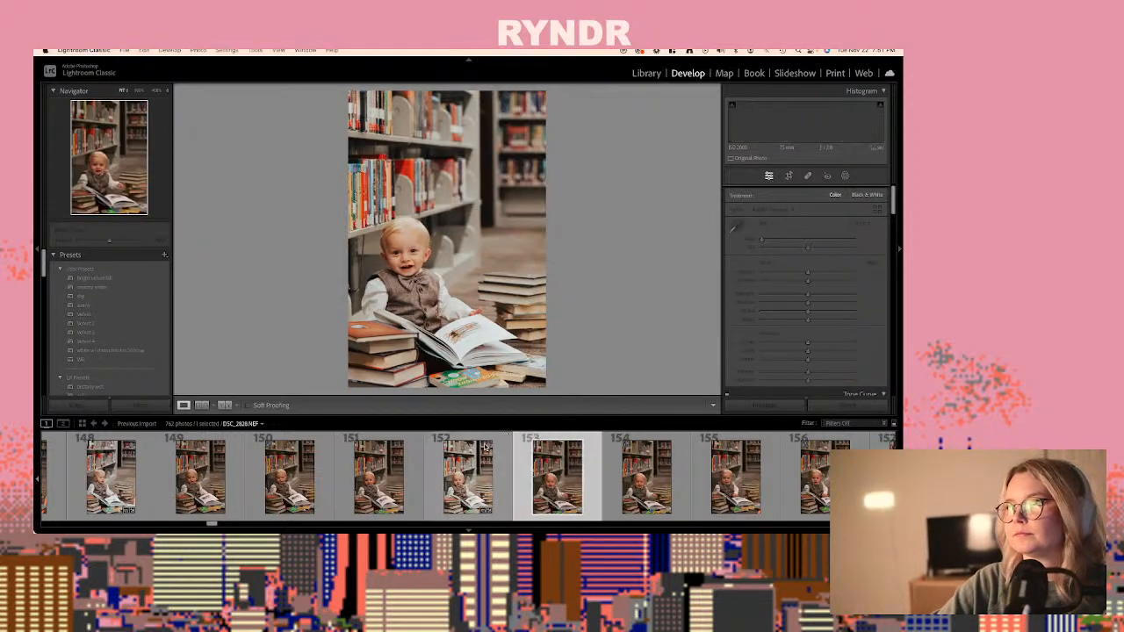
key("Right")
key("super+shift+v")
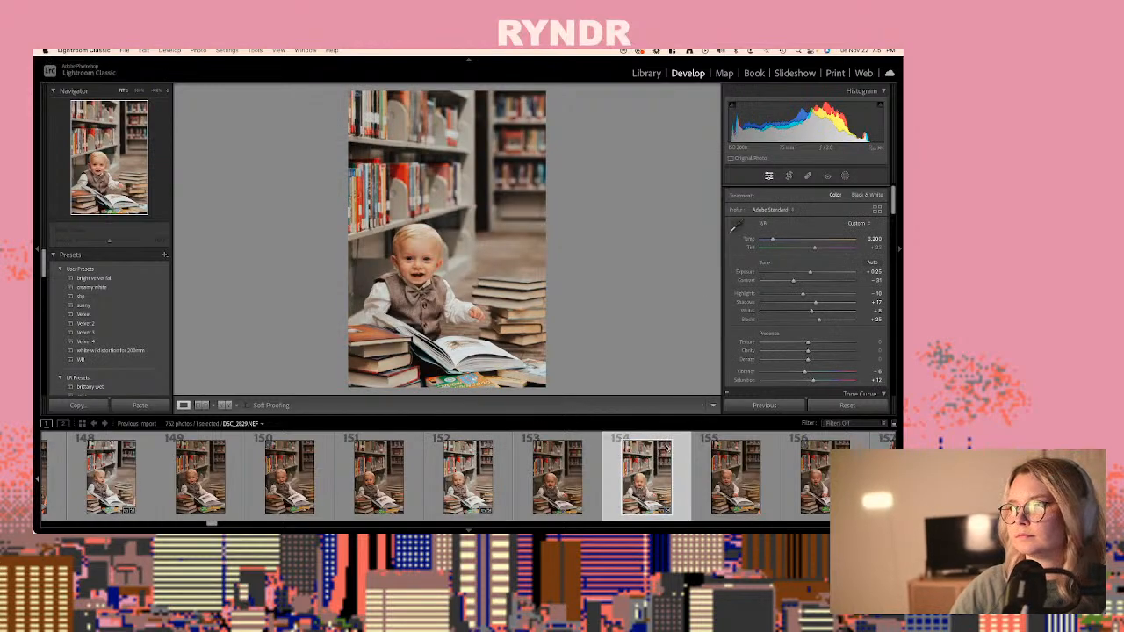
key("Right")
key("Right")
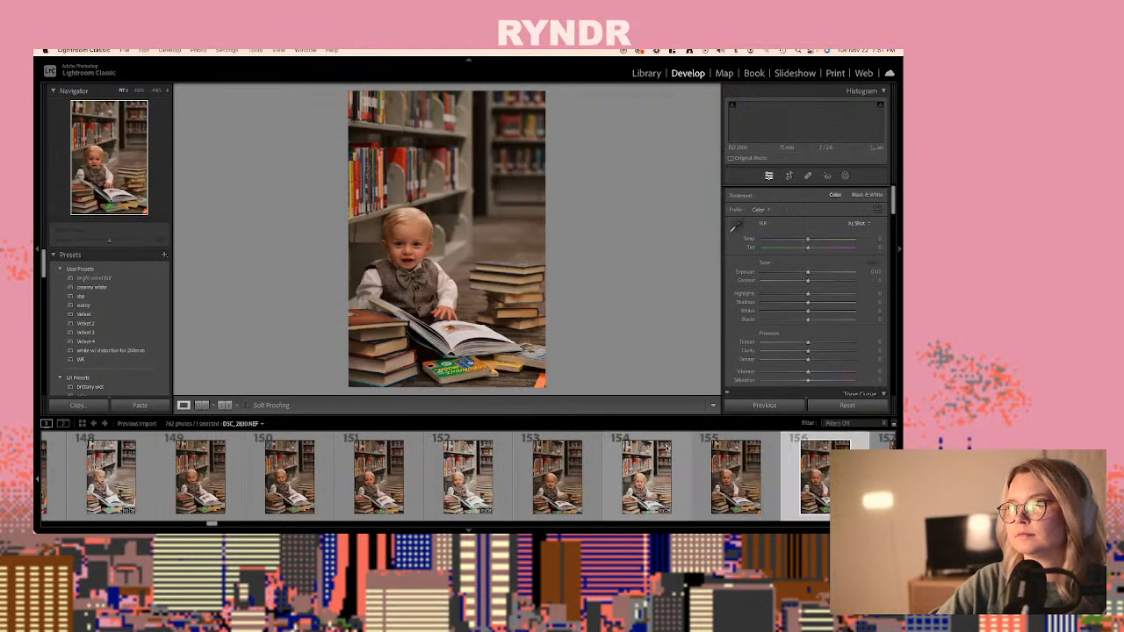
key("super+shift+v")
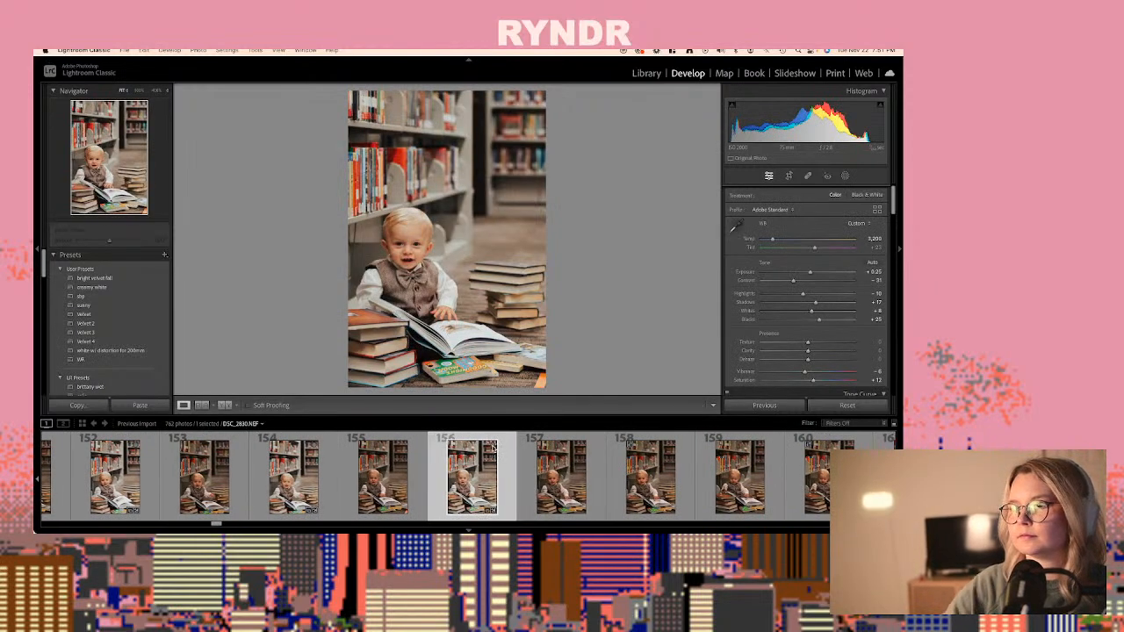
- Paste the copied develop settings onto the raw DSC_2833.NEF, photo 162
key("Right")
key("Right")
key("Right")
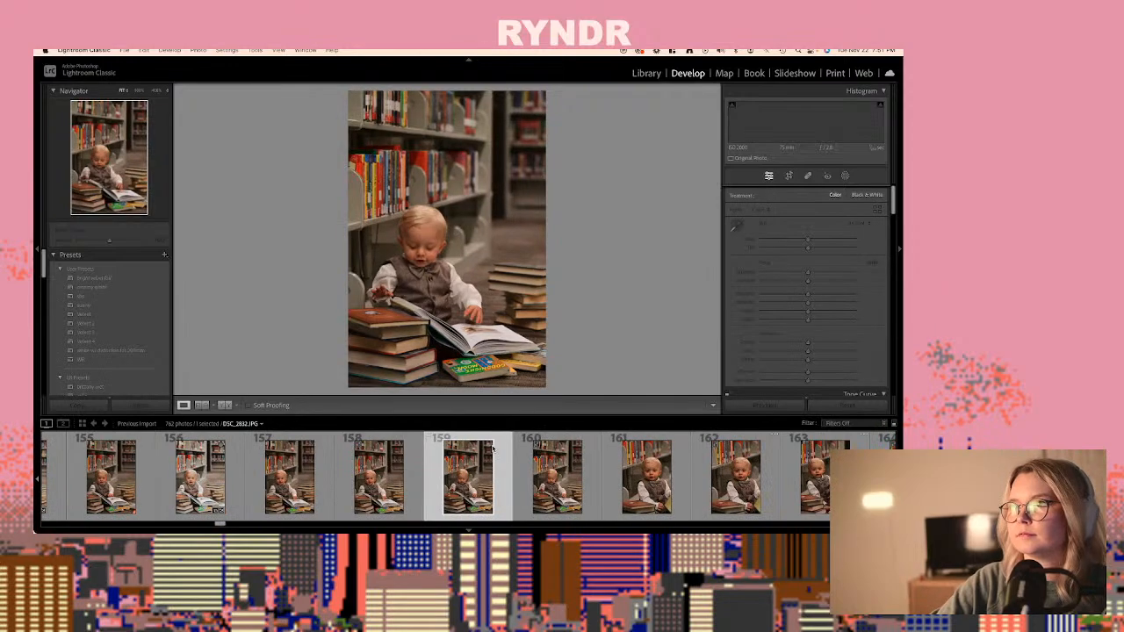
key("Right")
key("Right")
key("Right")
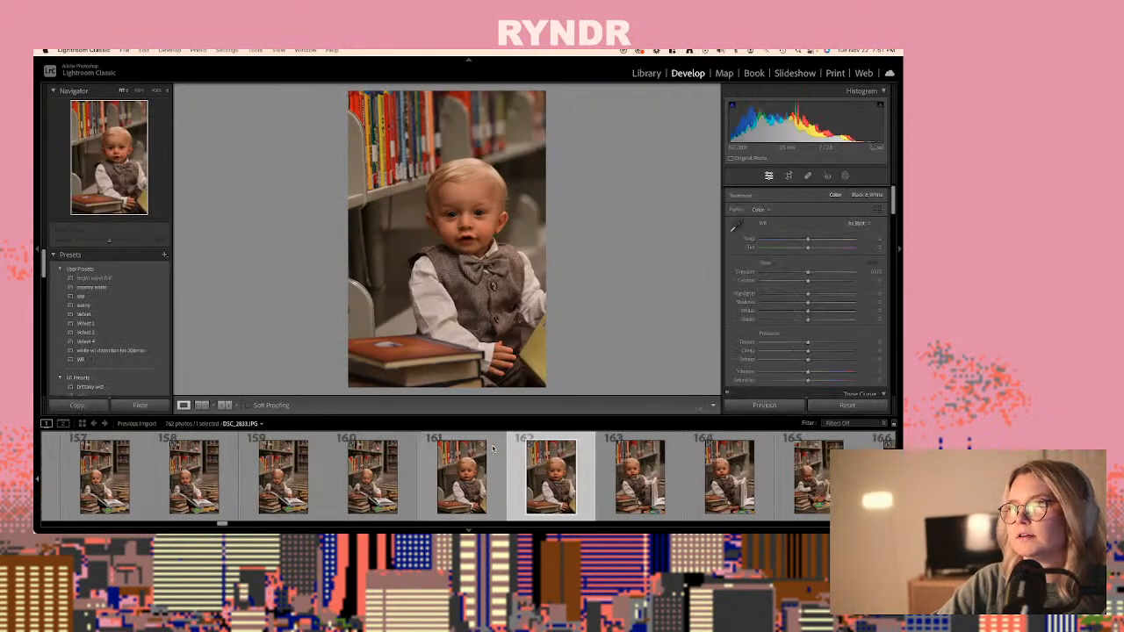
key("super+shift+v")
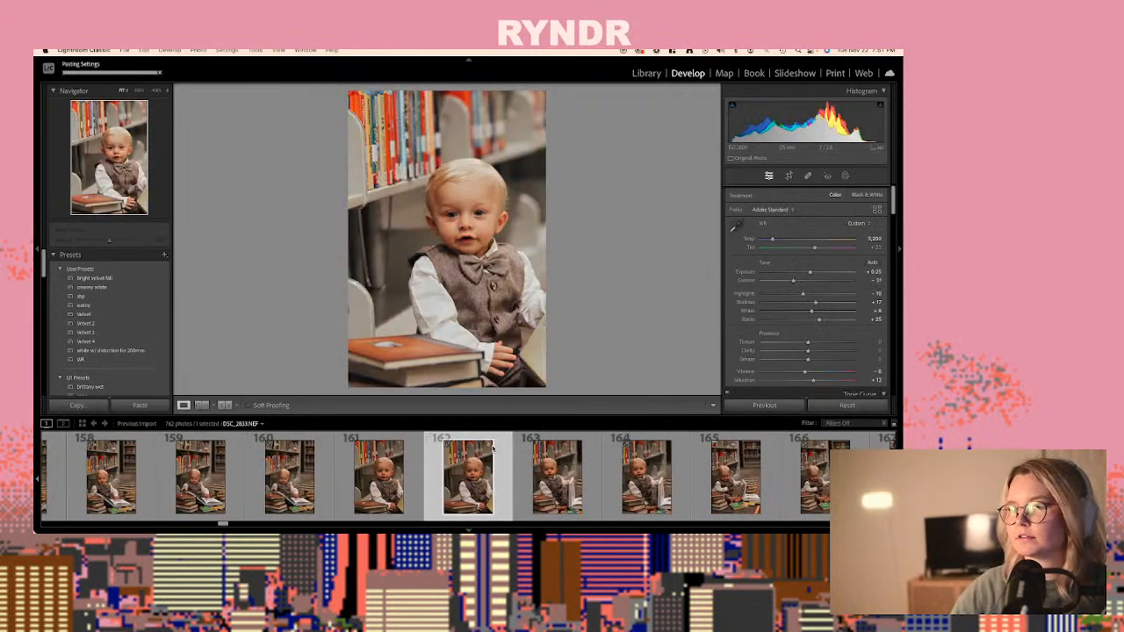
- Paste the copied develop settings onto DSC_2834.NEF, photo 164
key("Right")
key("Right")
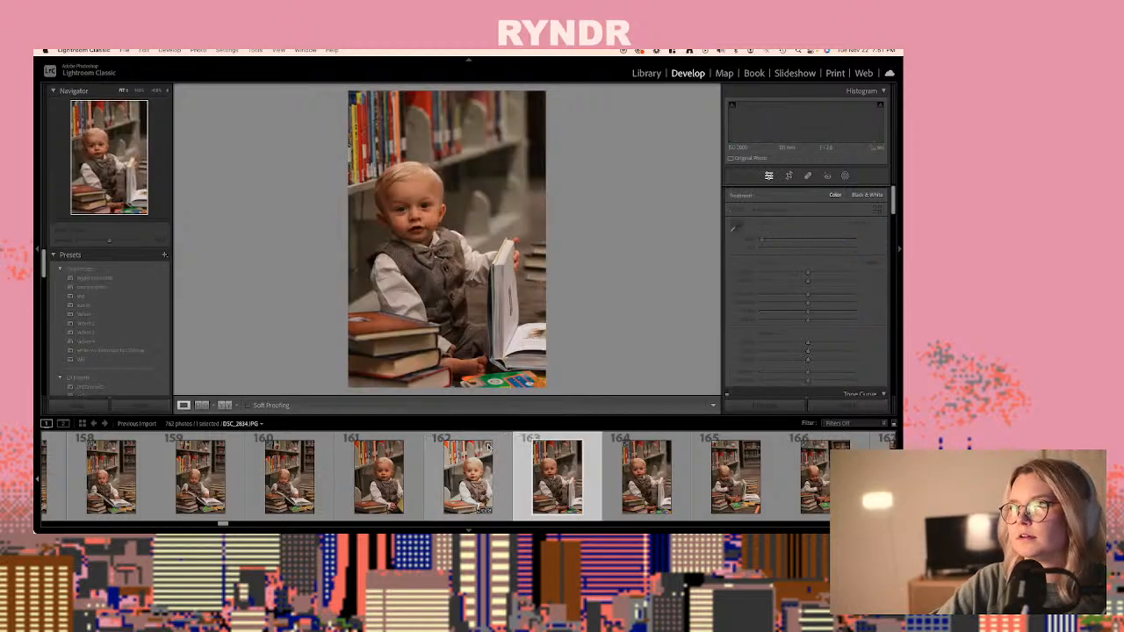
key("super+shift+v")
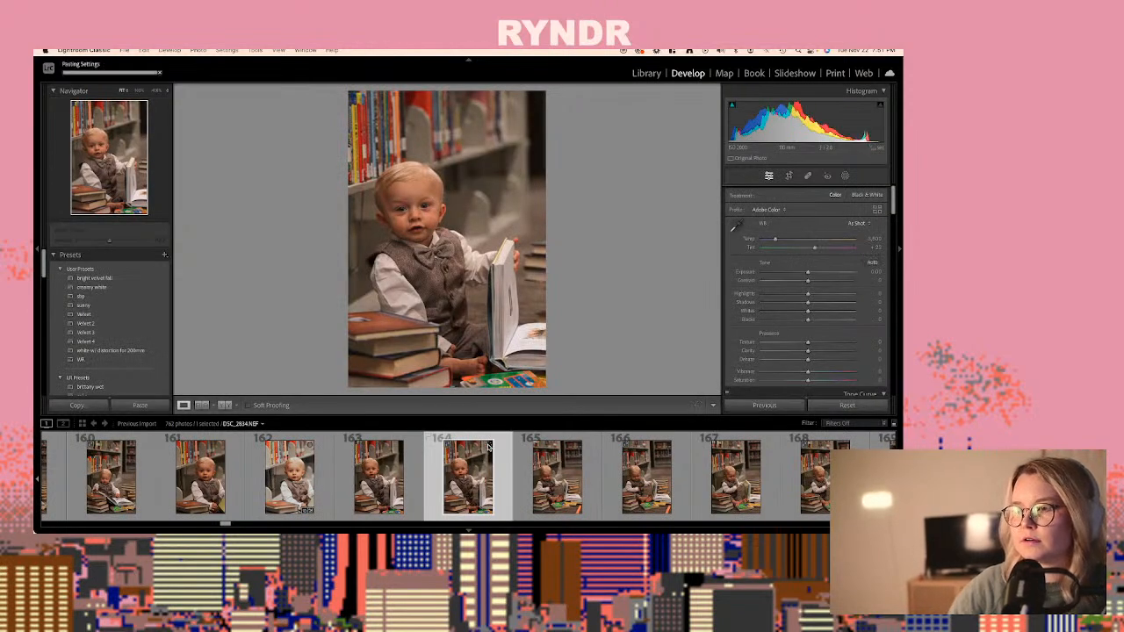
- Review the photos following DSC_2834.NEF, up to DSC_2841.JPG, photo 177, to find another frame to edit
key("Right")
key("Right")
key("Right")
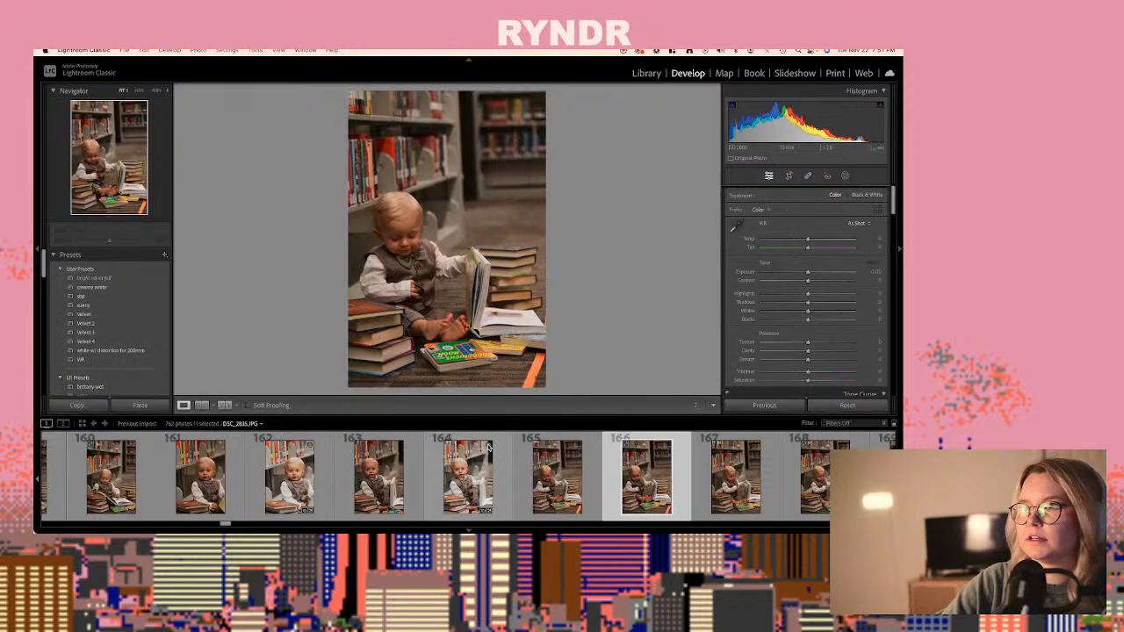
key("Right")
key("Right")
key("Right")
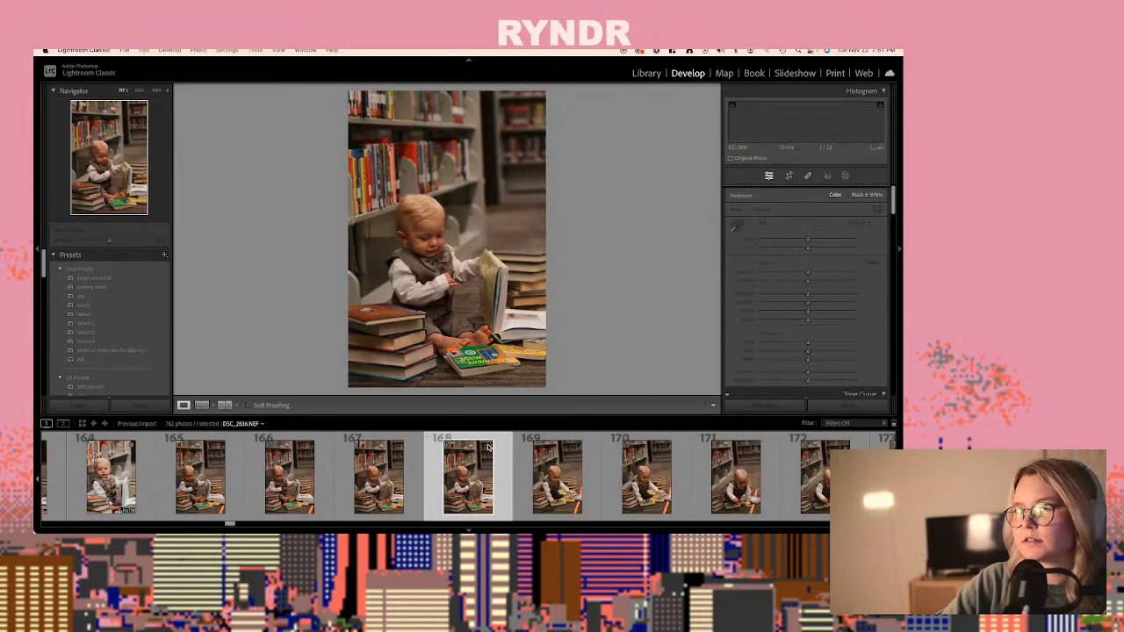
key("Right")
key("Right")
key("Right")
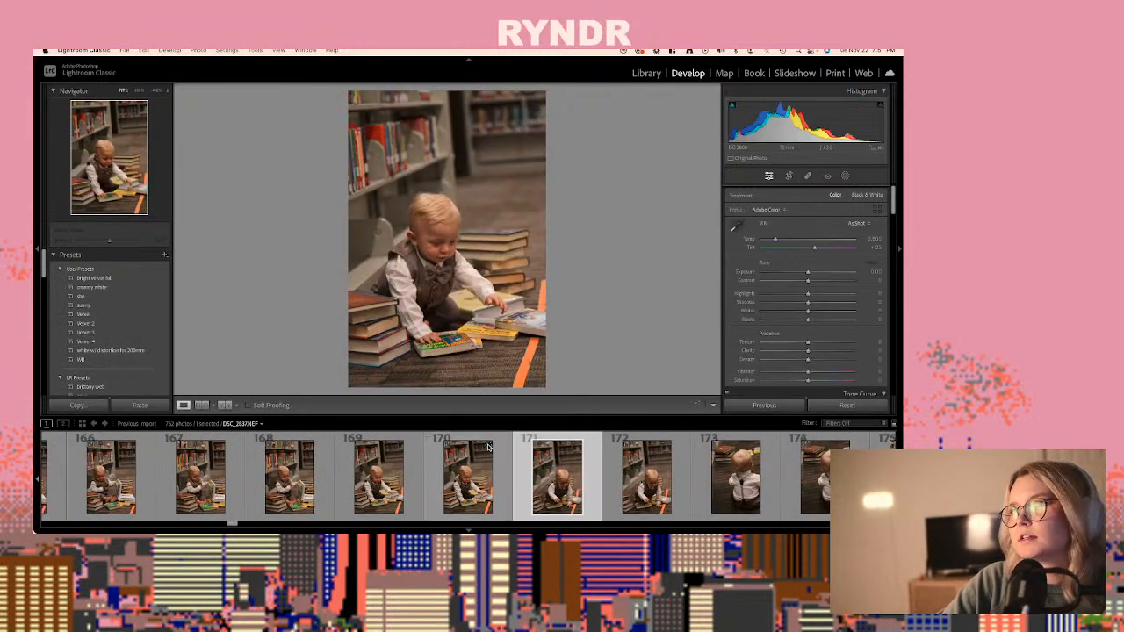
key("Right")
key("Right")
key("Right")
key("Right")
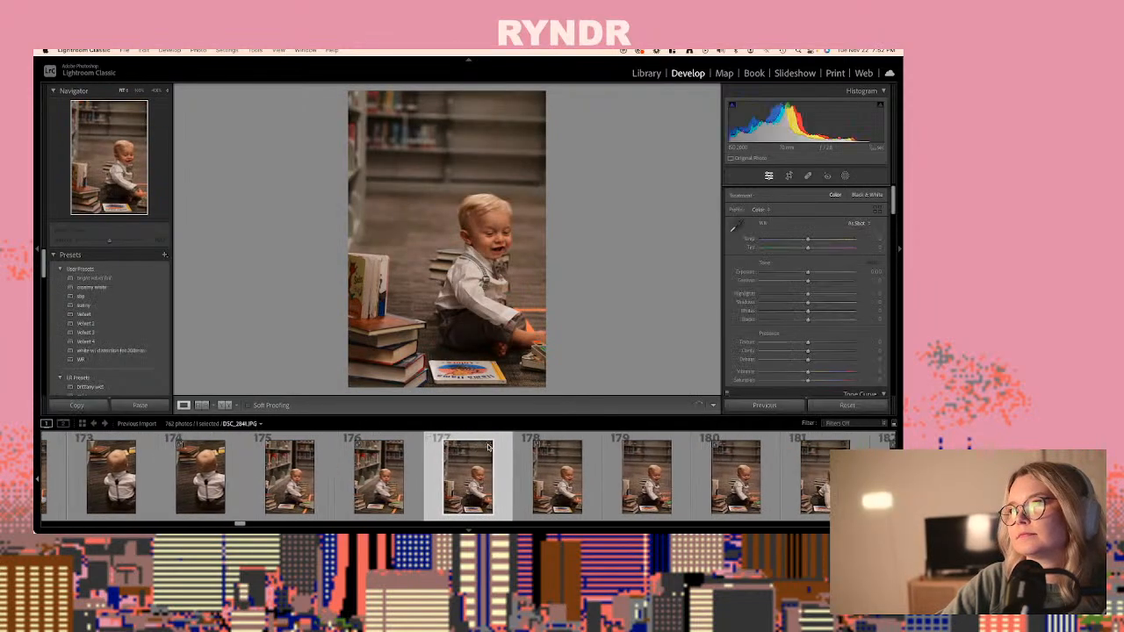
- Paste the copied develop settings onto the raw DSC_2842.NEF, photo 180
key("Right")
key("Right")
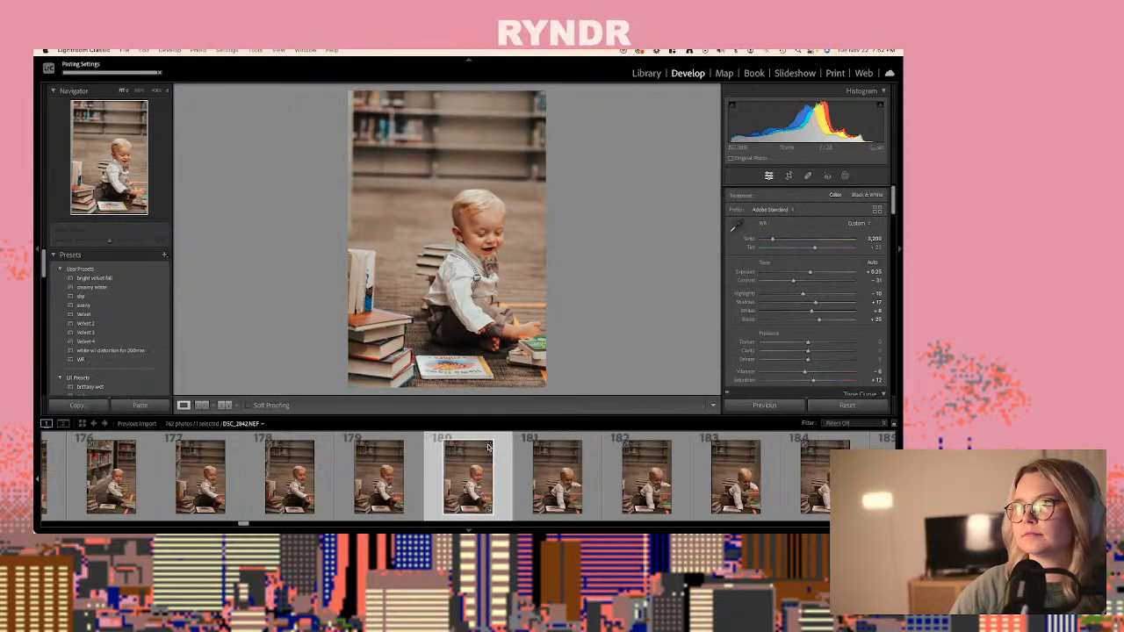
- Review the photos following DSC_2842.NEF, up to DSC_2868.JPG, photo 231, to find another frame to edit
key("Right")
key("Right")
key("Right")
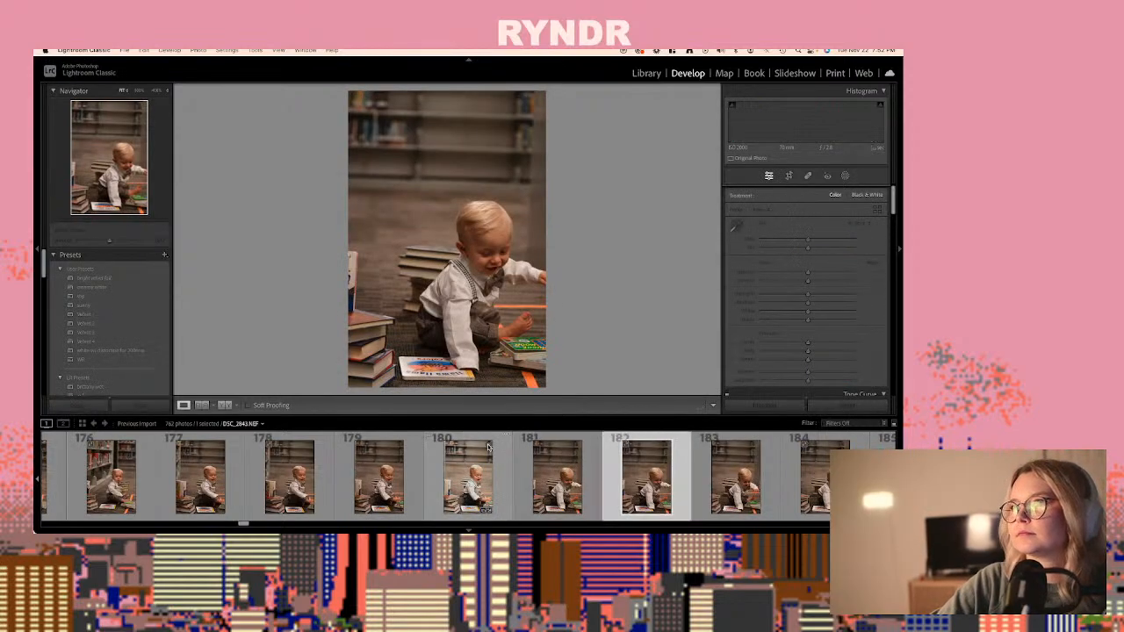
key("Right")
key("Right")
key("Right")
key("Right")
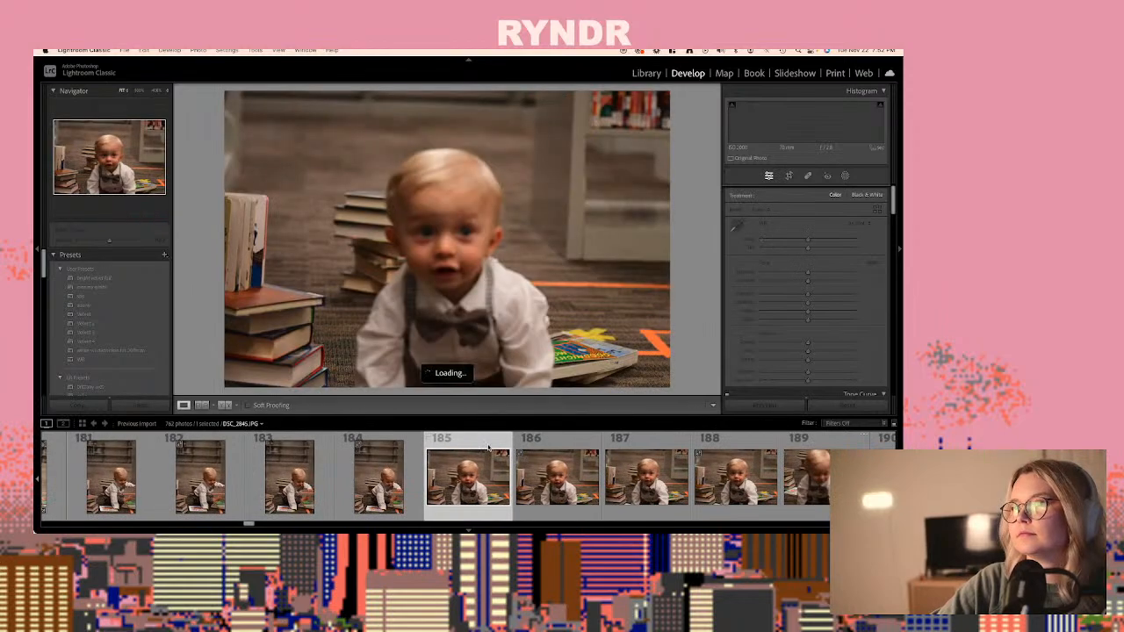
key("Right")
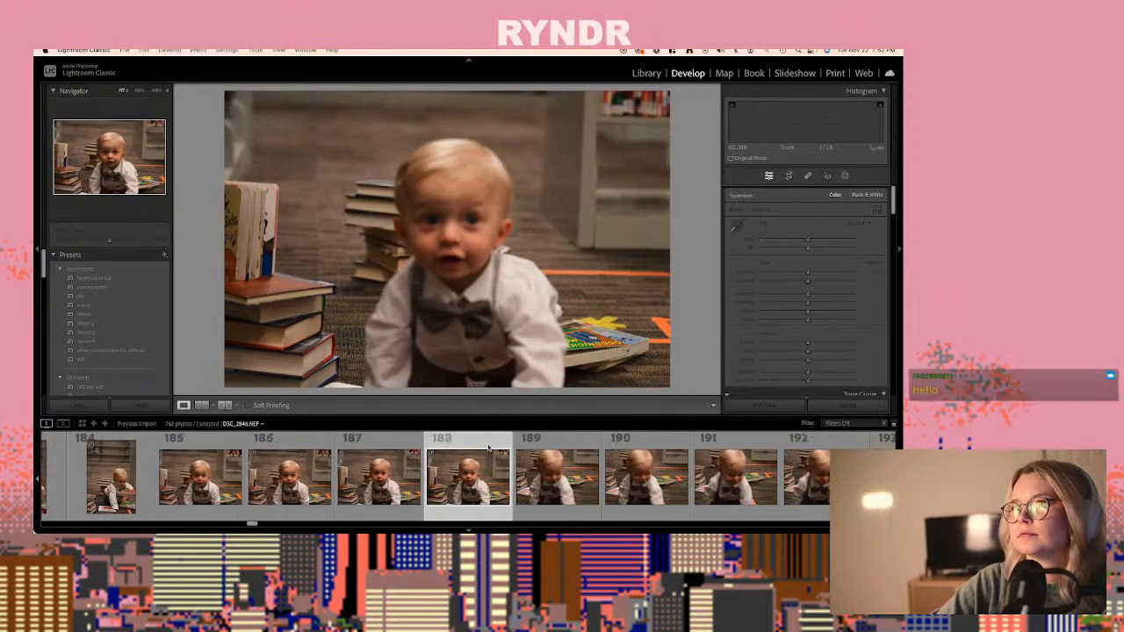
key("Right")
key("Right")
key("Right")
key("Right")
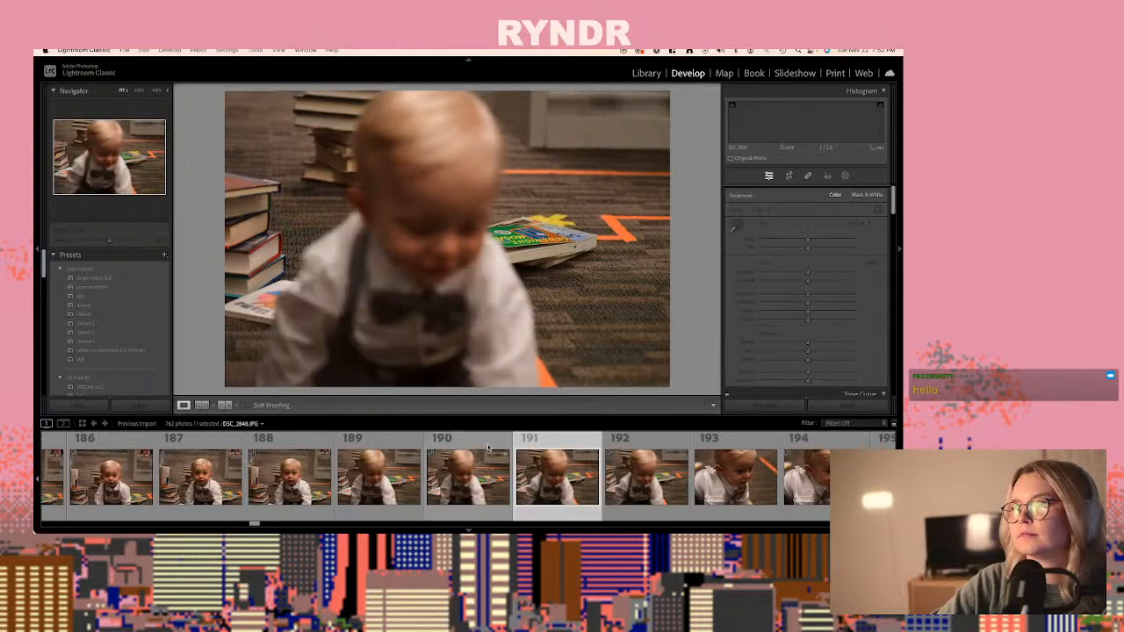
key("Right")
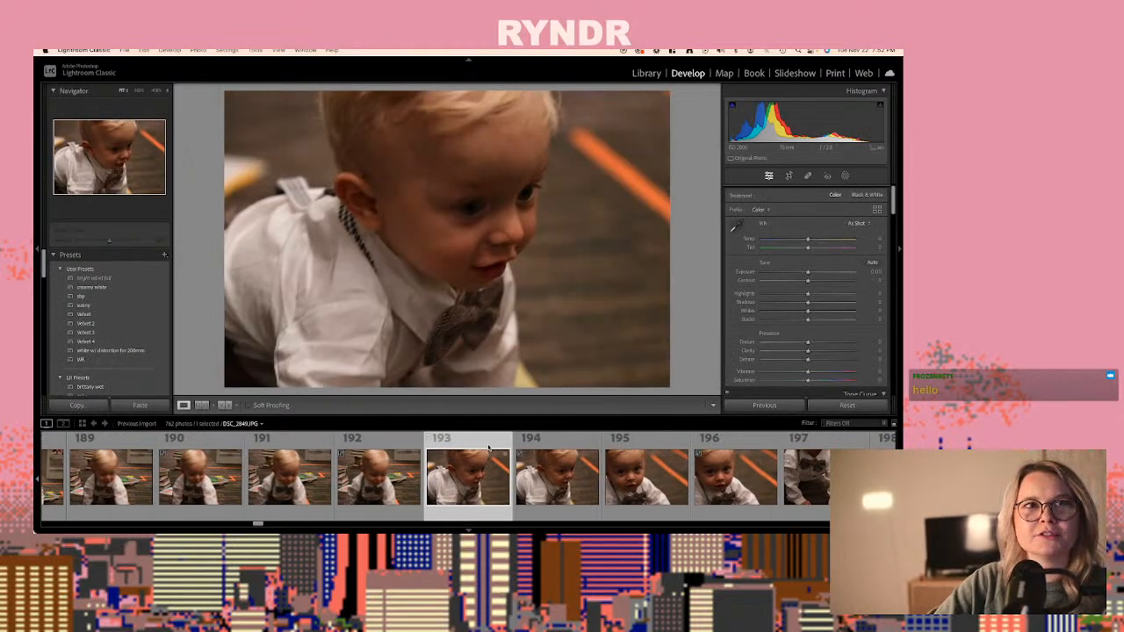
key("Right")
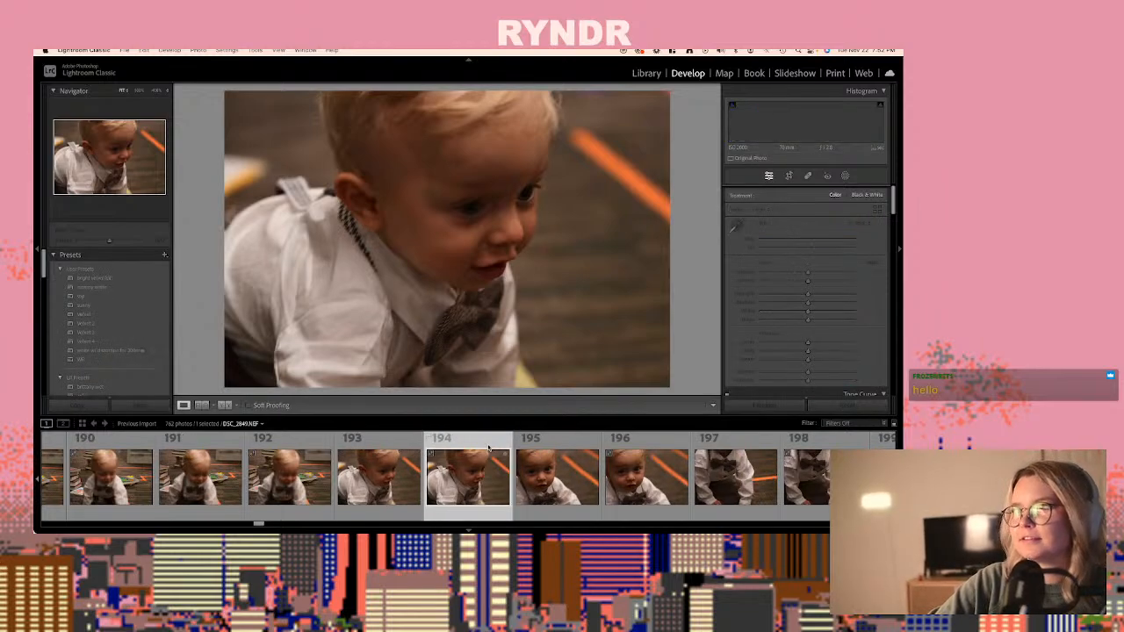
key("Right")
key("Right")
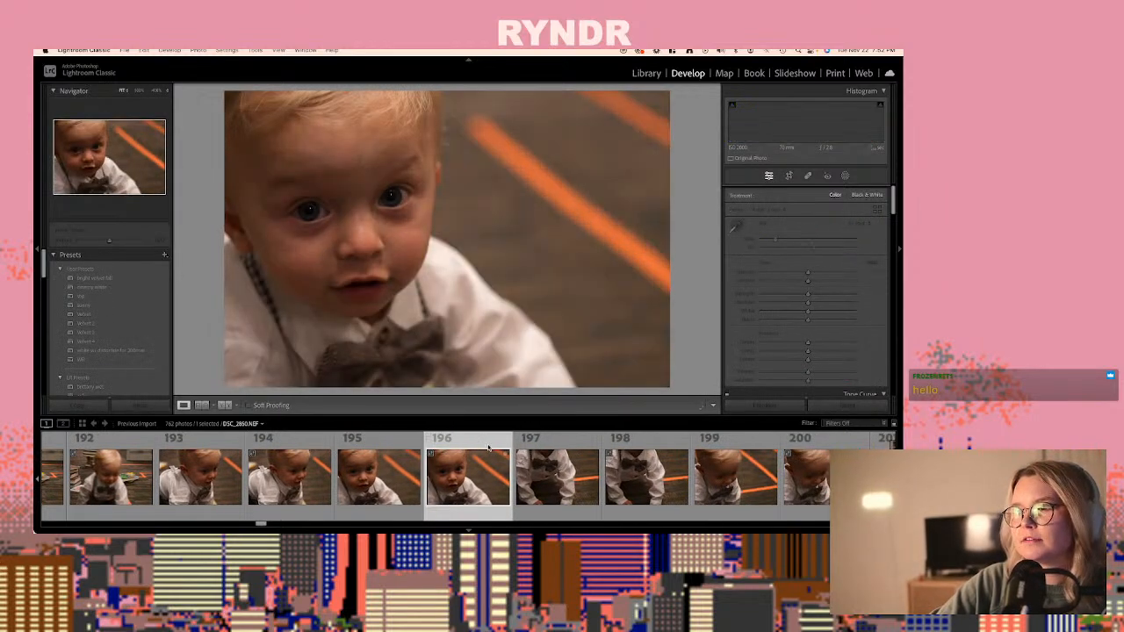
key("Right")
key("Right")
key("Right")
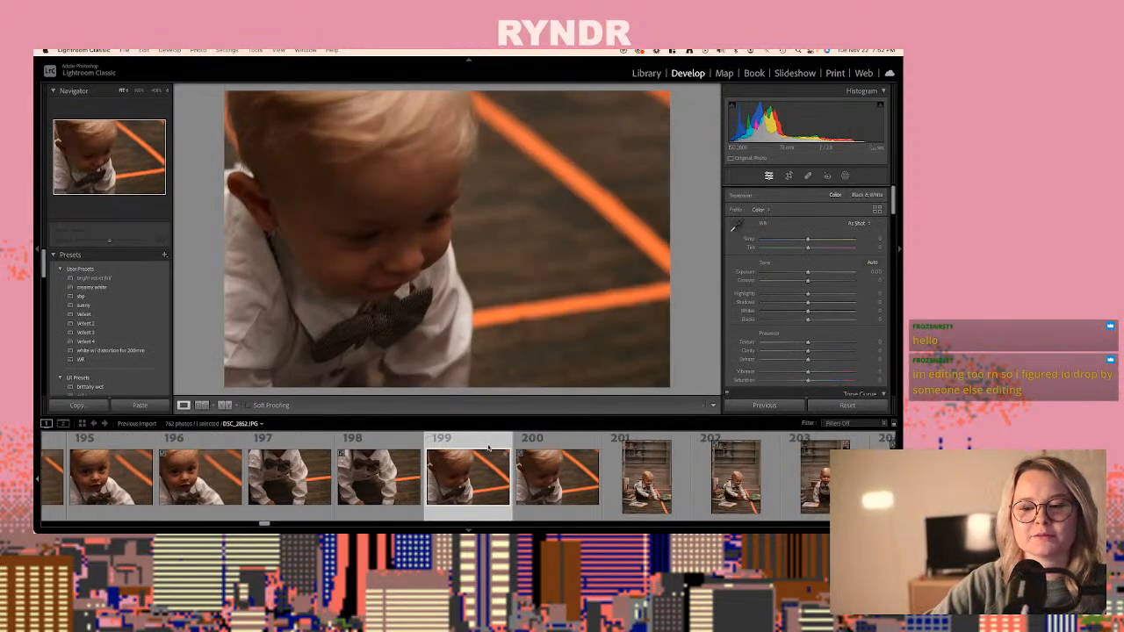
key("Right")
key("Right")
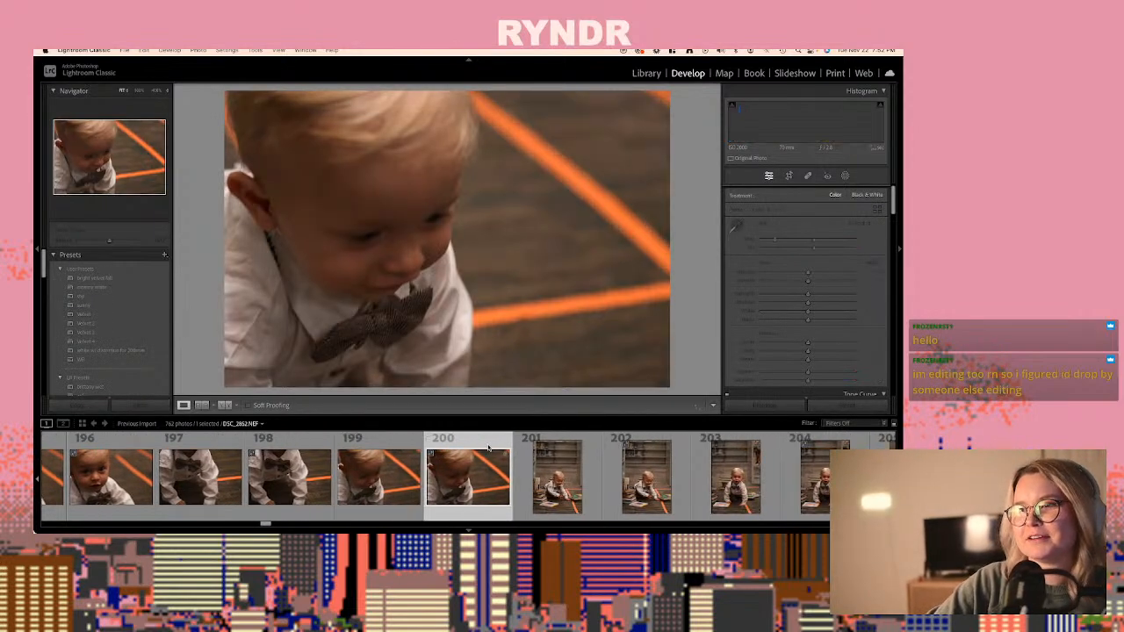
key("Right")
key("Right")
key("Right")
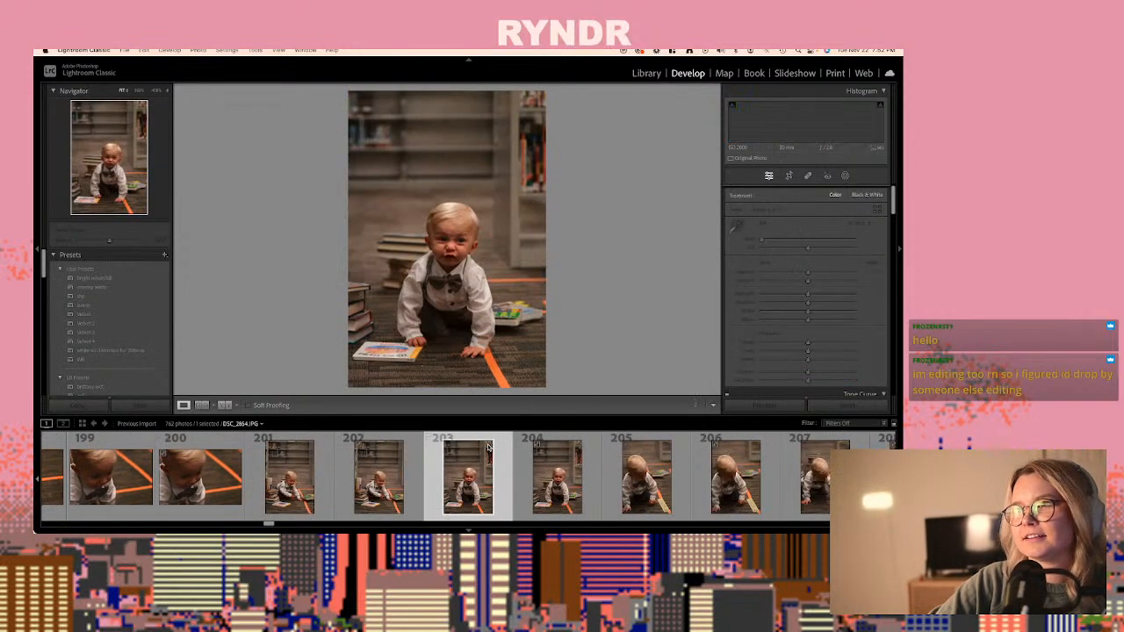
key("Right")
key("Right")
key("Right")
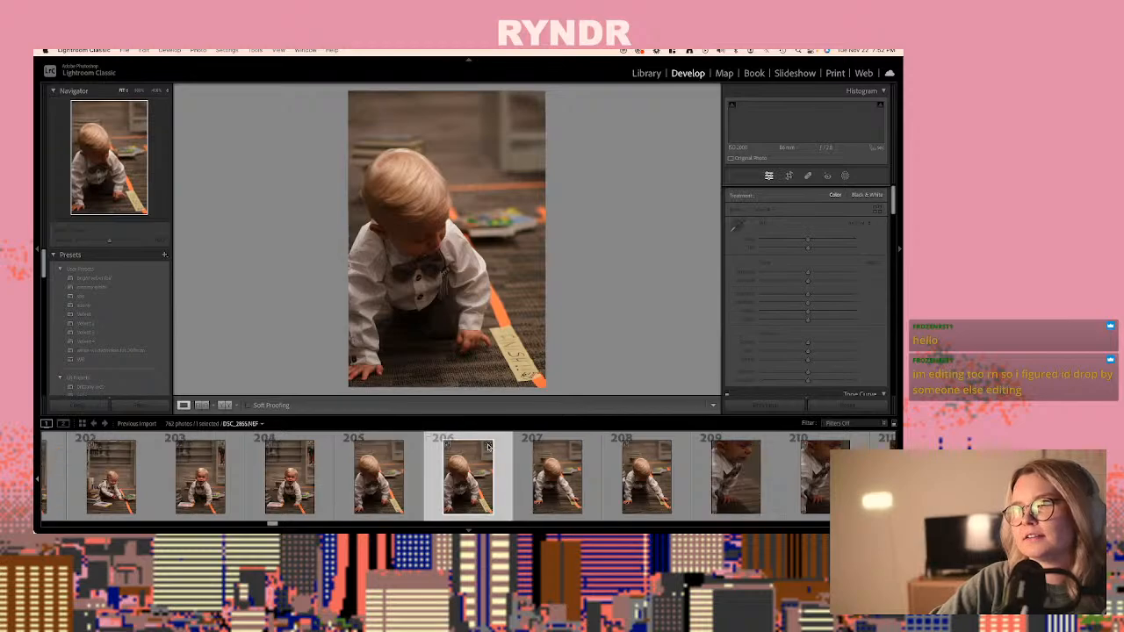
key("Right")
key("Right")
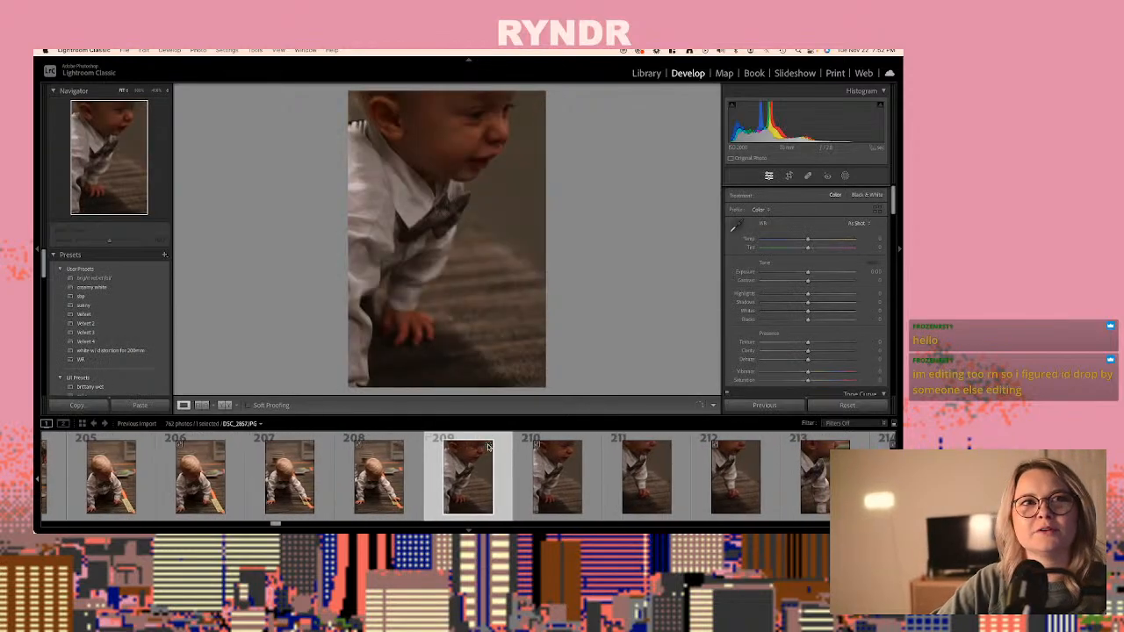
key("Right")
key("Right")
key("Right")
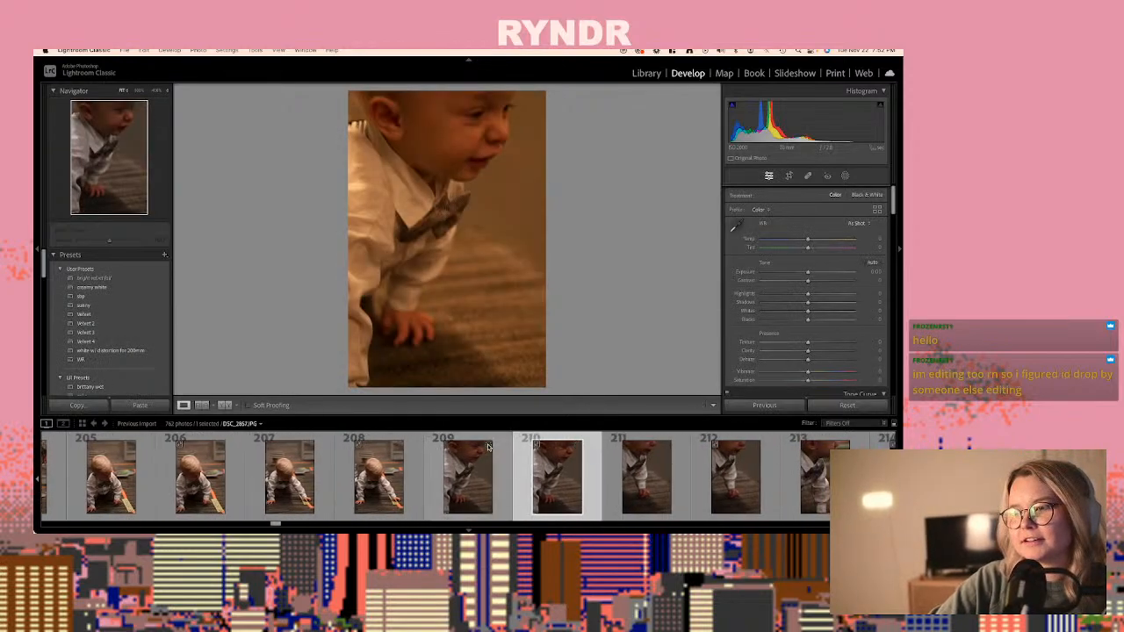
key("Right")
key("Right")
key("Right")
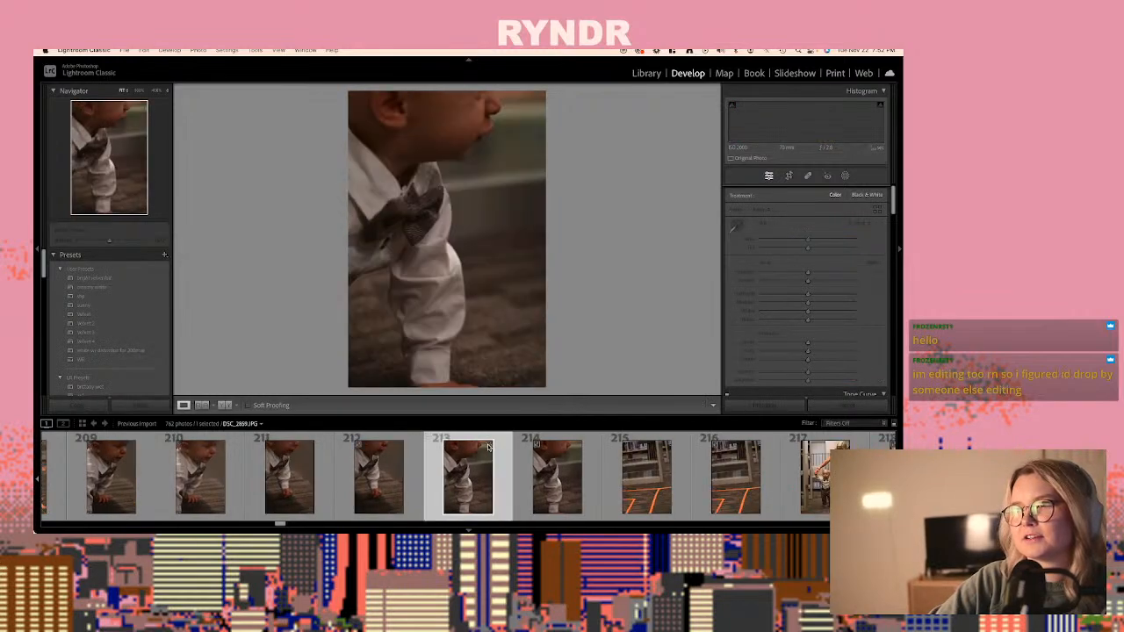
key("Right")
key("Right")
key("Right")
key("Right")
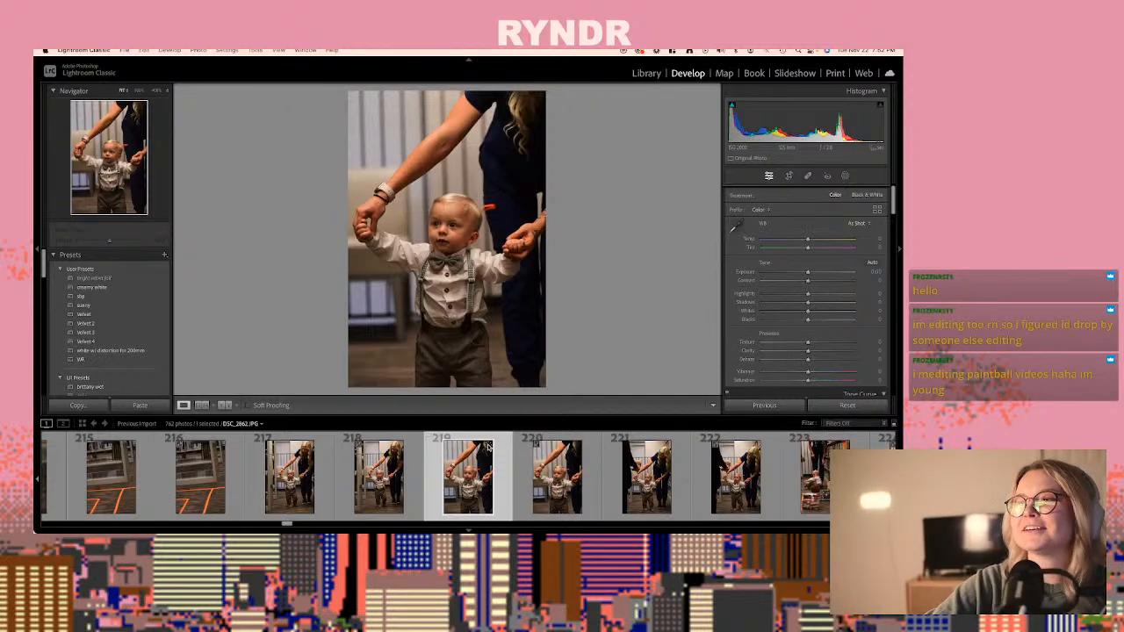
key("Right")
key("Right")
key("Right")
key("Right")
key("Right")
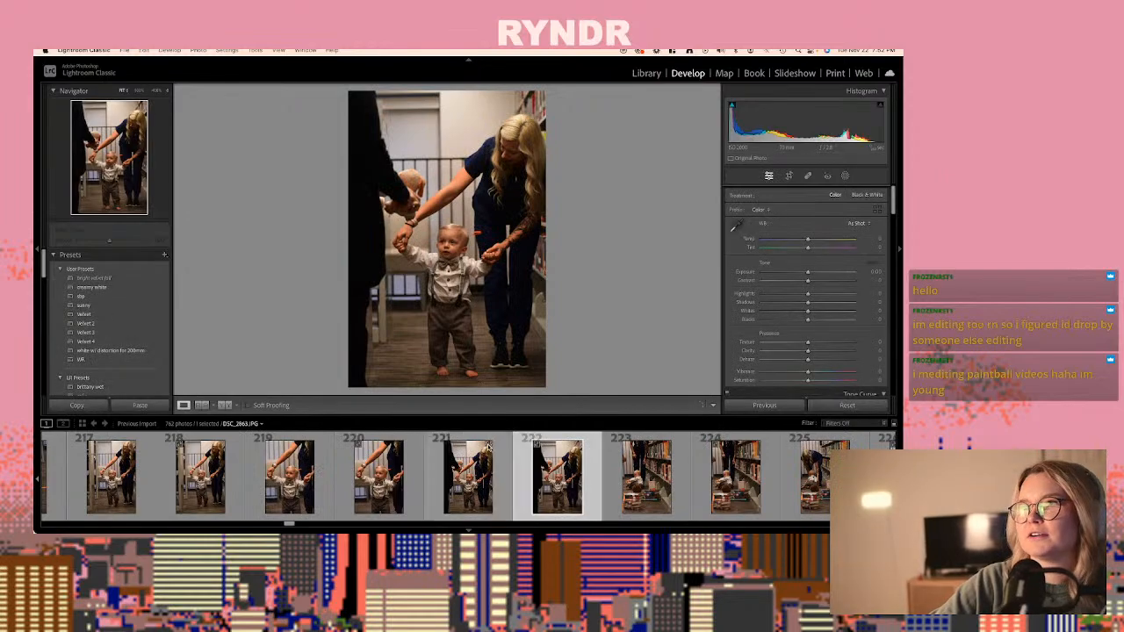
key("Right")
key("Right")
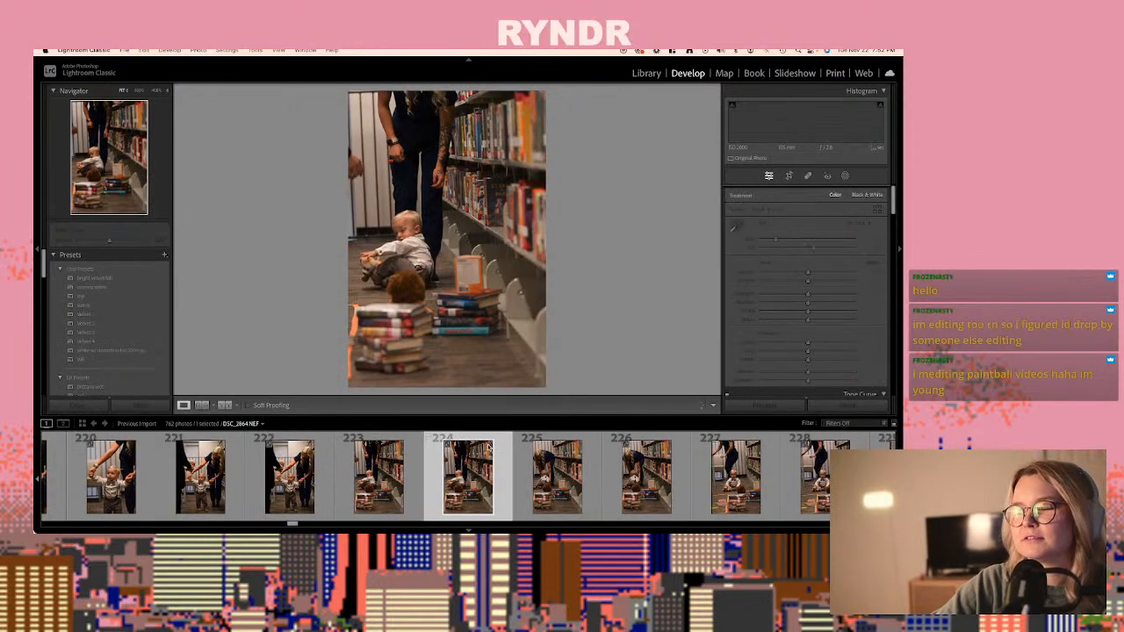
key("Right")
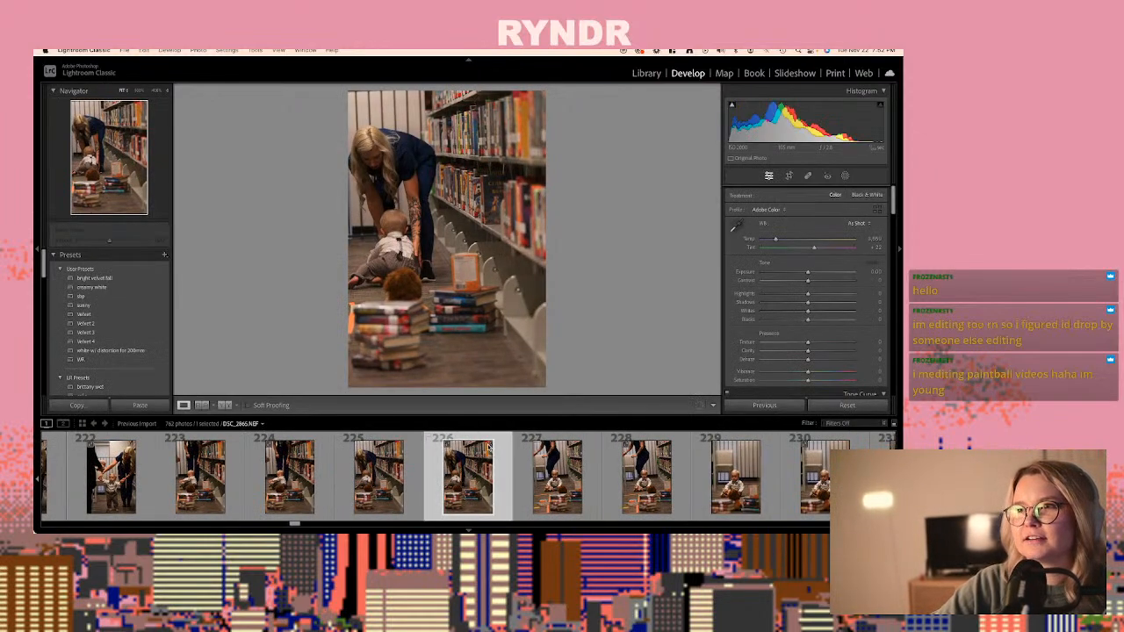
key("Right")
key("Right")
key("Right")
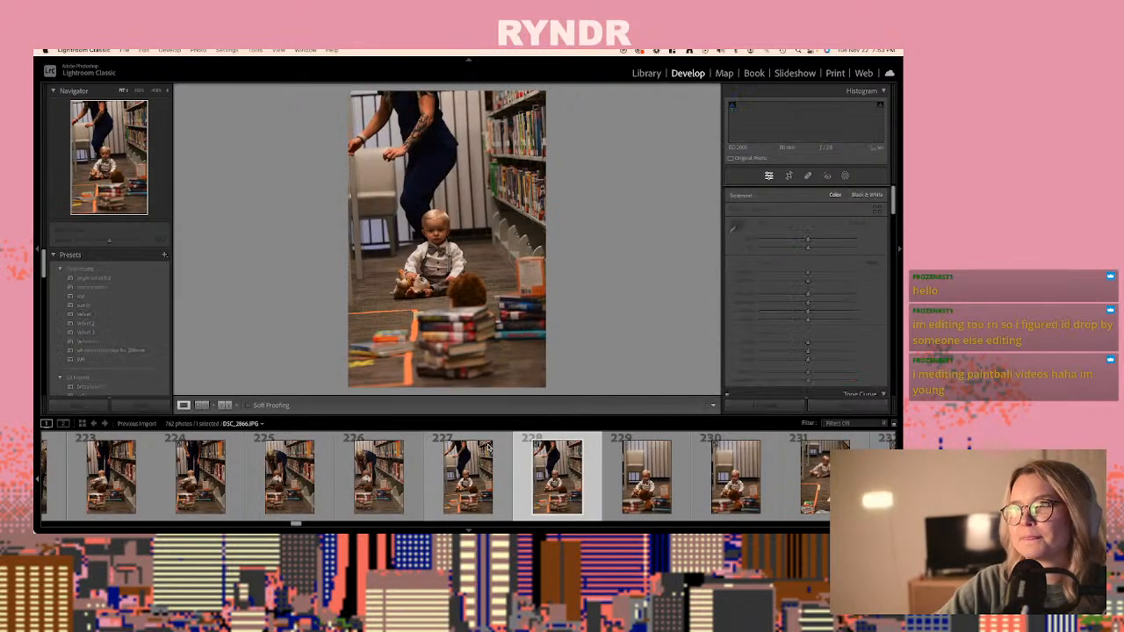
- Paste the copied develop settings onto DSC_2869.NEF, photo 234, and fine-tune its exposure
key("Right")
key("Right")
key("Right")
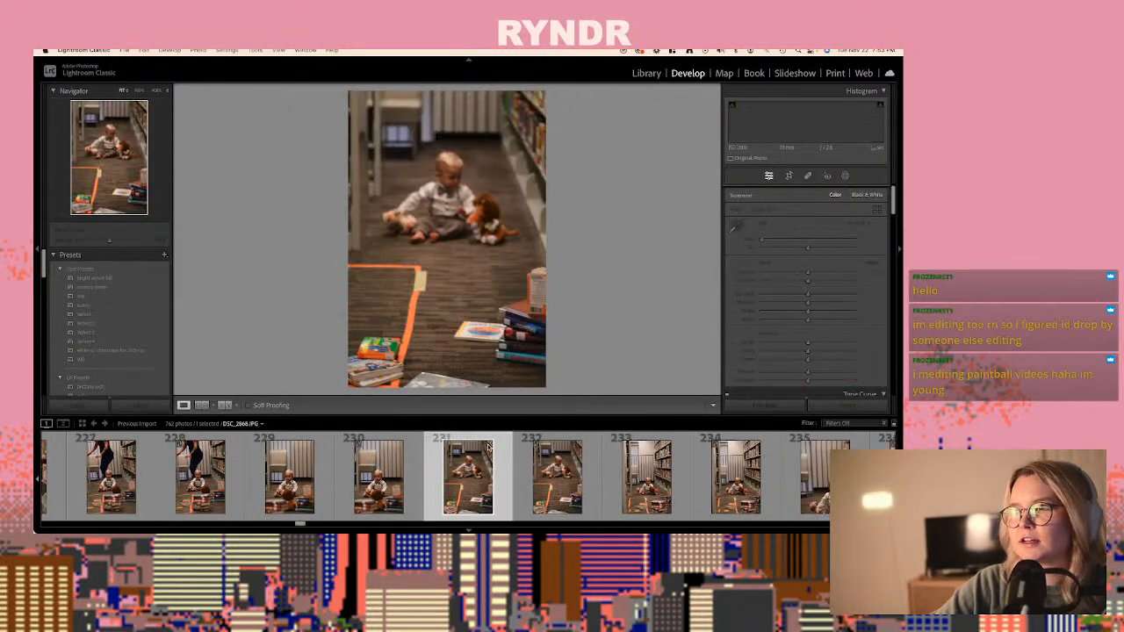
key("Right")
key("Right")
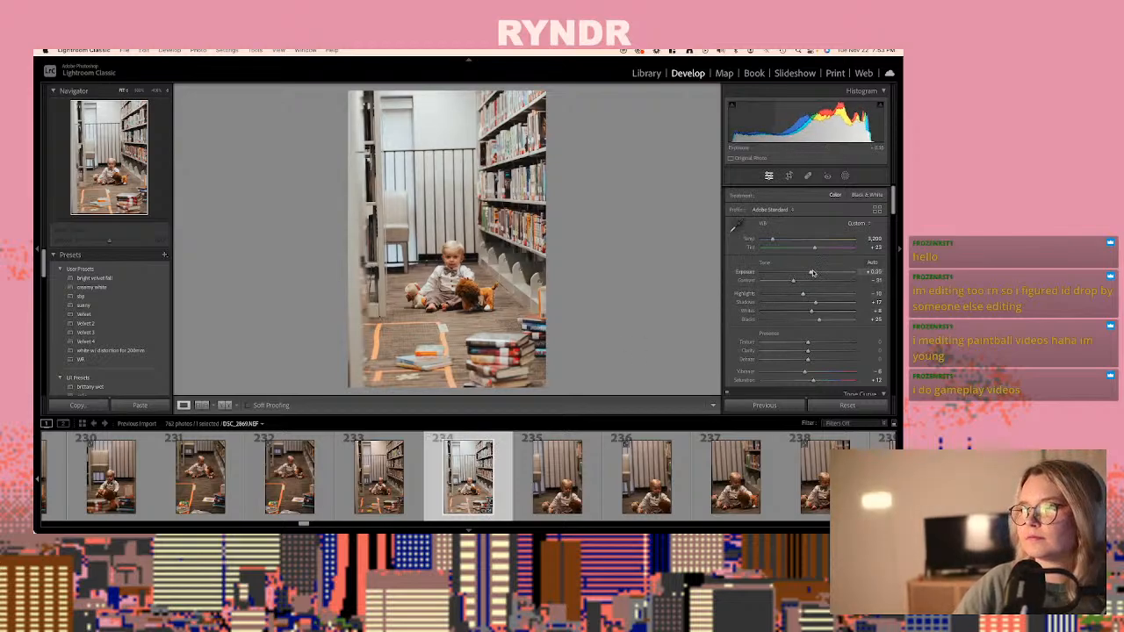
- Paste the copied develop settings onto DSC_2871.JPG, photo 237
key("Right")
key("Right")
key("Right")
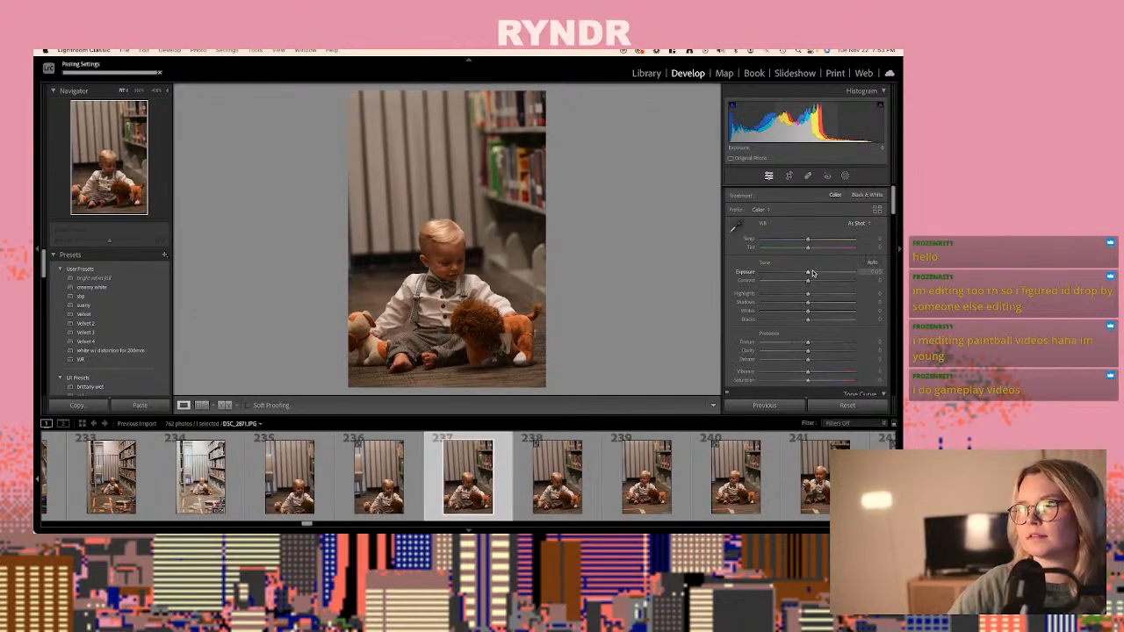
- Paste the copied develop settings onto the raw DSC_2871.NEF, photo 238, and set its exposure to +0.55
left_click(581, 448)
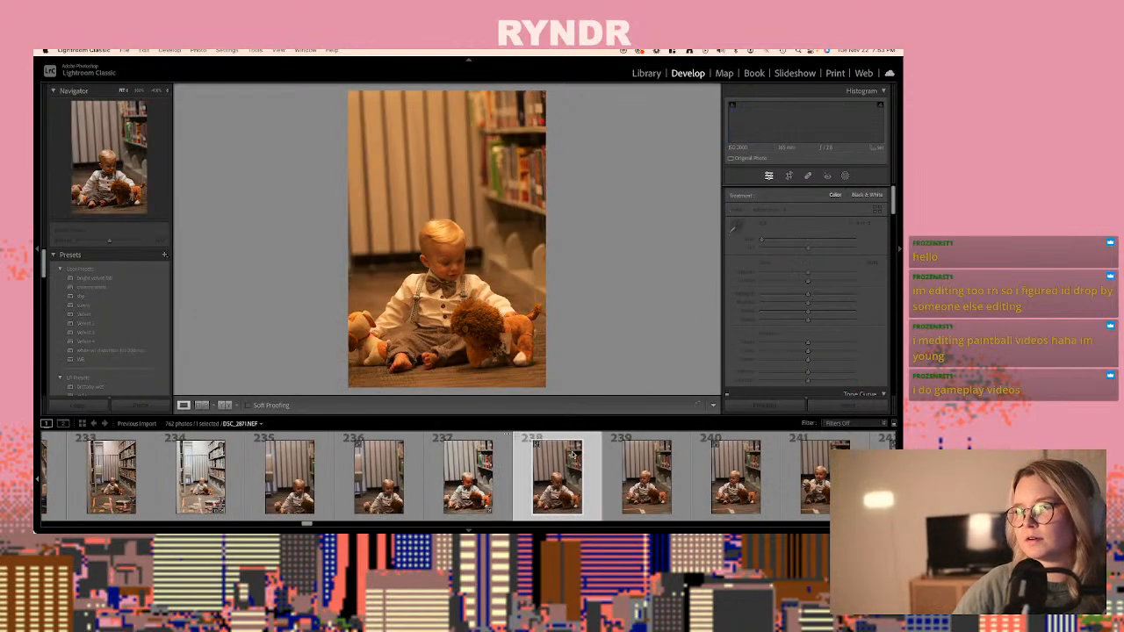
key("ctrl+shift+v")
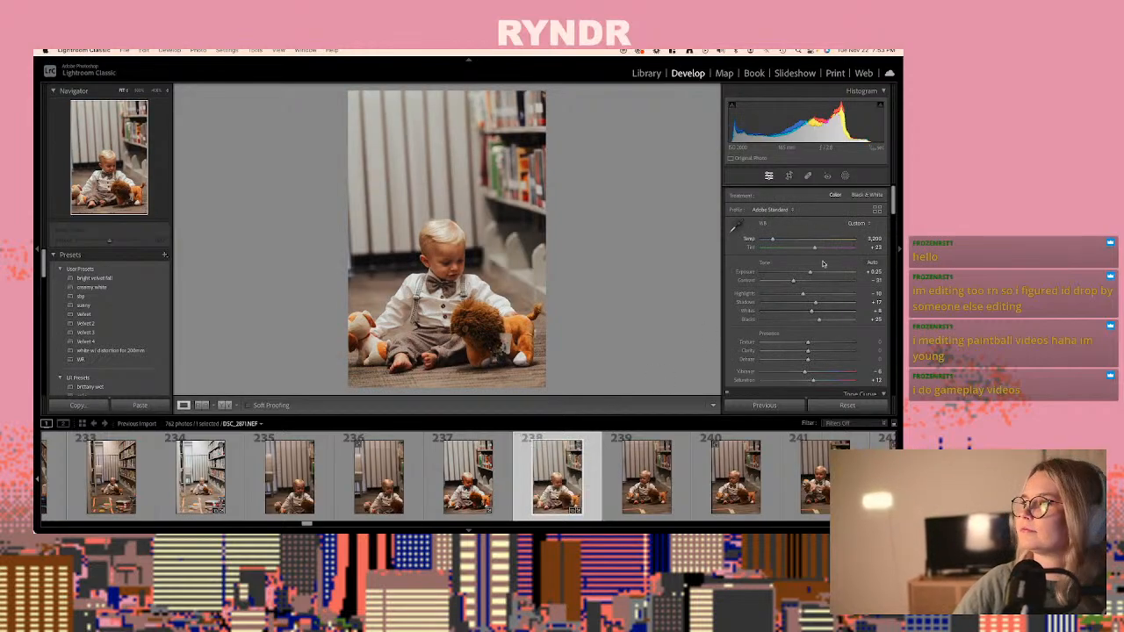
left_click_drag(810, 272, 811, 273)
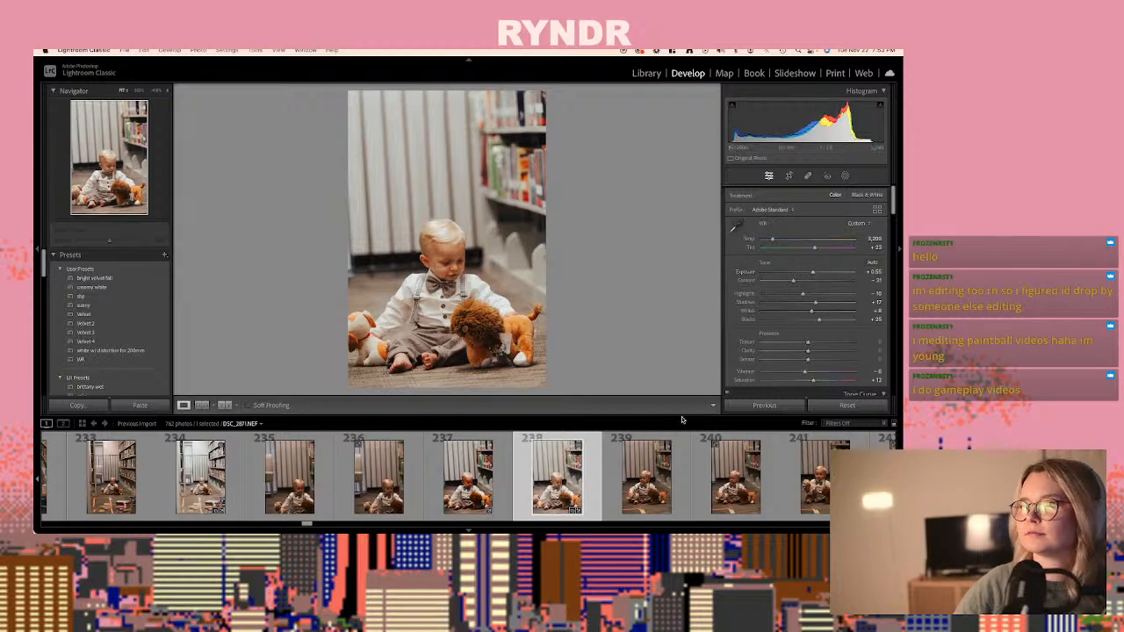
- Copy the develop settings of DSC_2871.NEF and paste them onto DSC_2876.NEF, photo 248
key("super+shift+c")
key("Return")
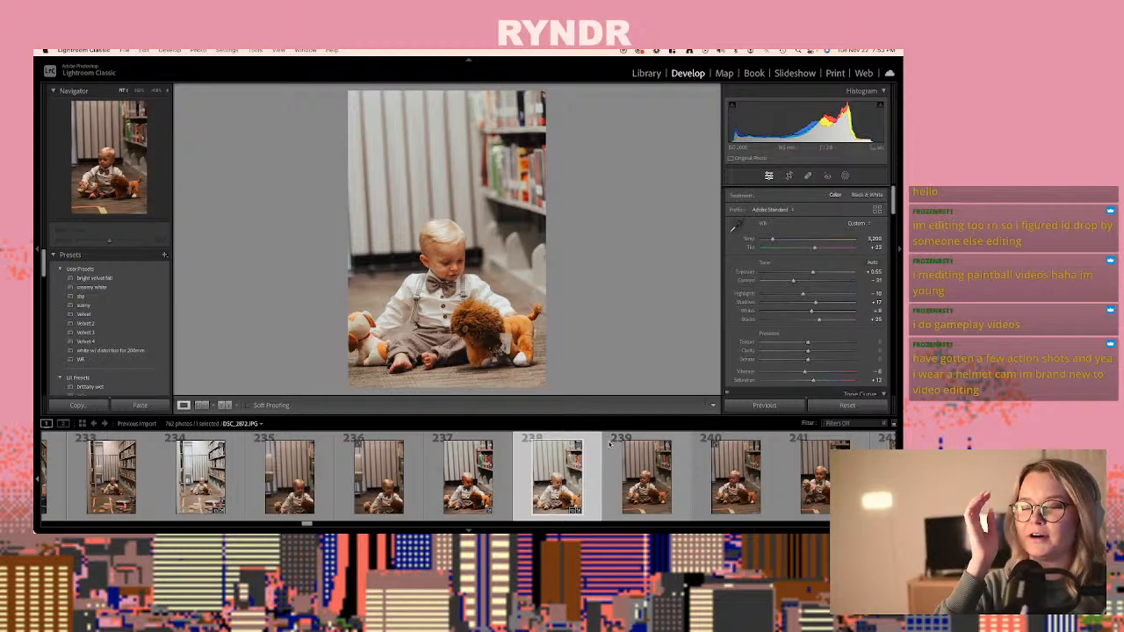
key("Right")
key("Right")
key("Right")
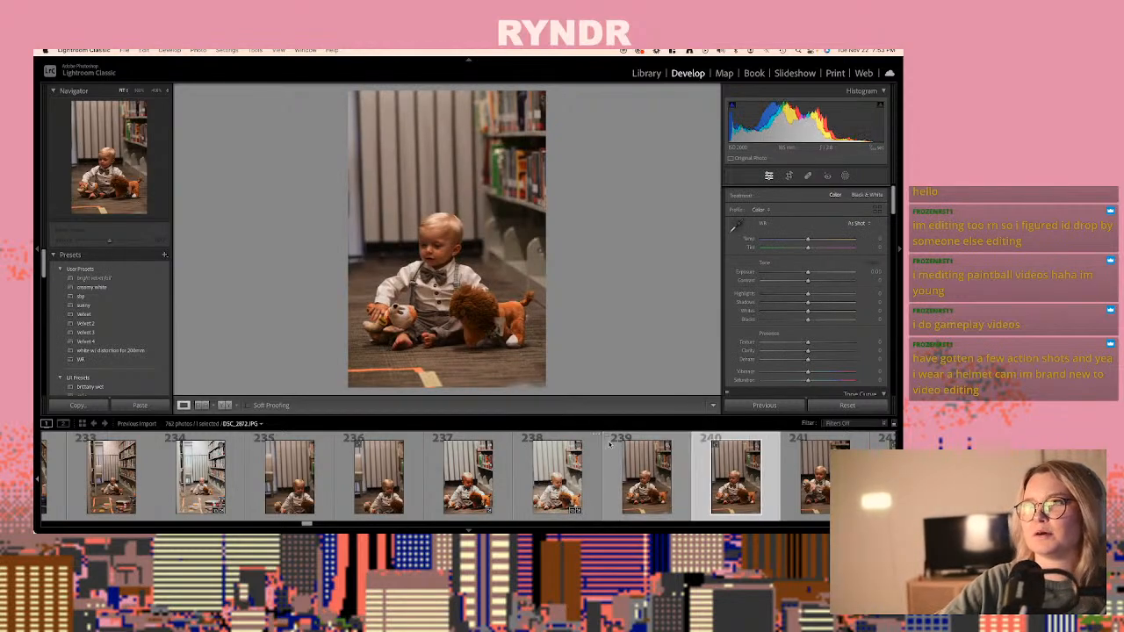
key("Right")
key("Right")
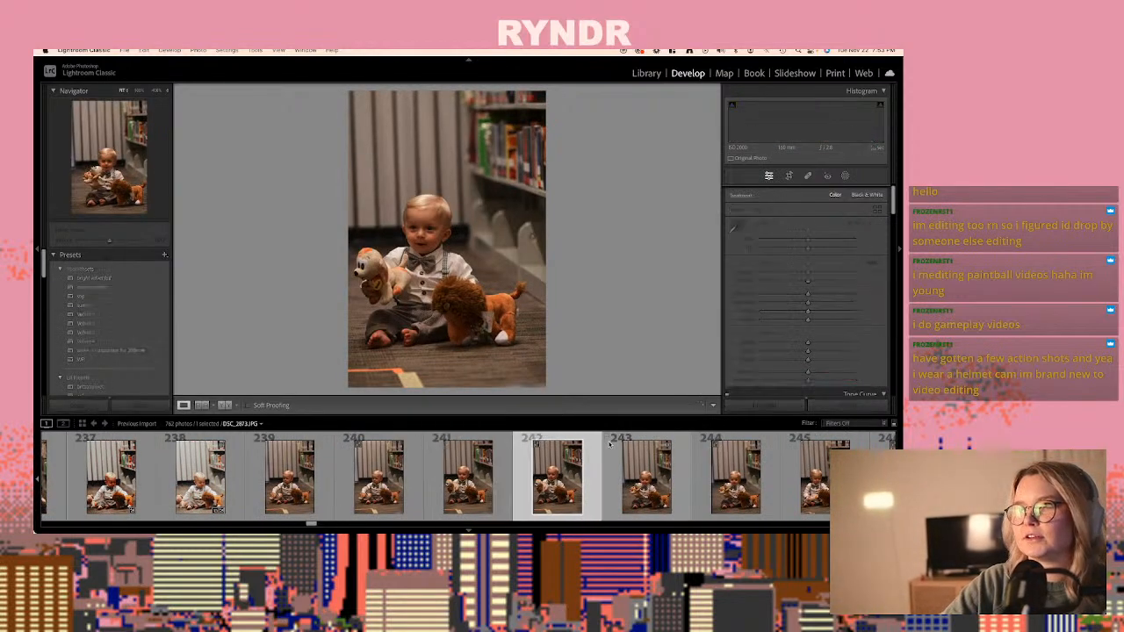
key("Right")
key("Right")
key("Right")
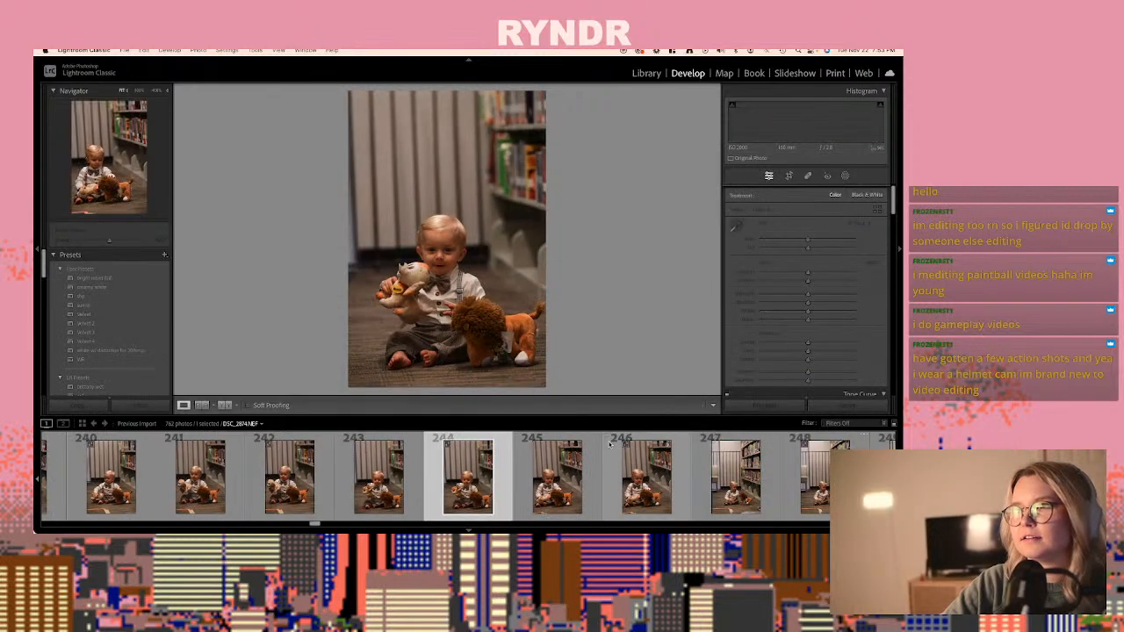
key("Right")
key("Right")
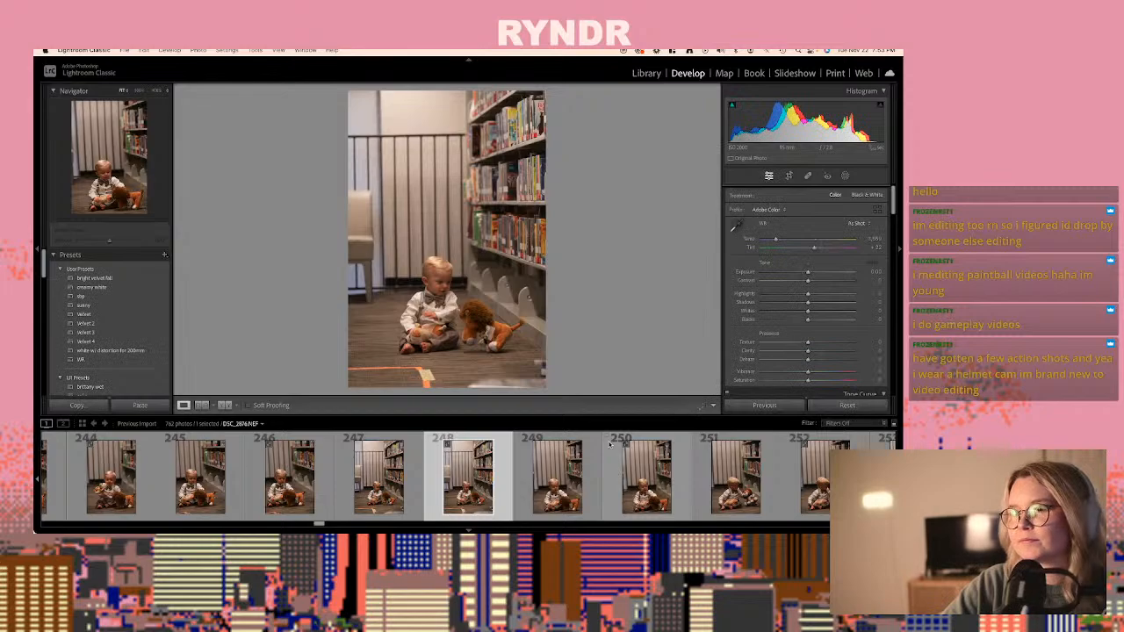
key("super+shift+v")
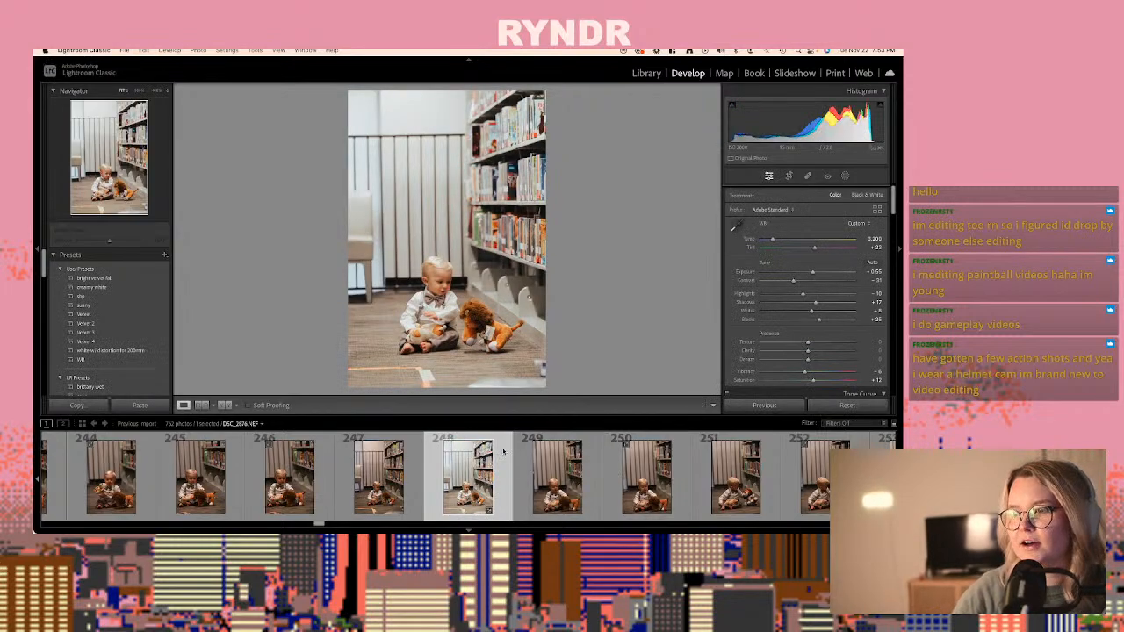
- Set the exposure of DSC_2876.NEF to +0.40 and copy its develop settings
left_click_drag(823, 281, 812, 274)
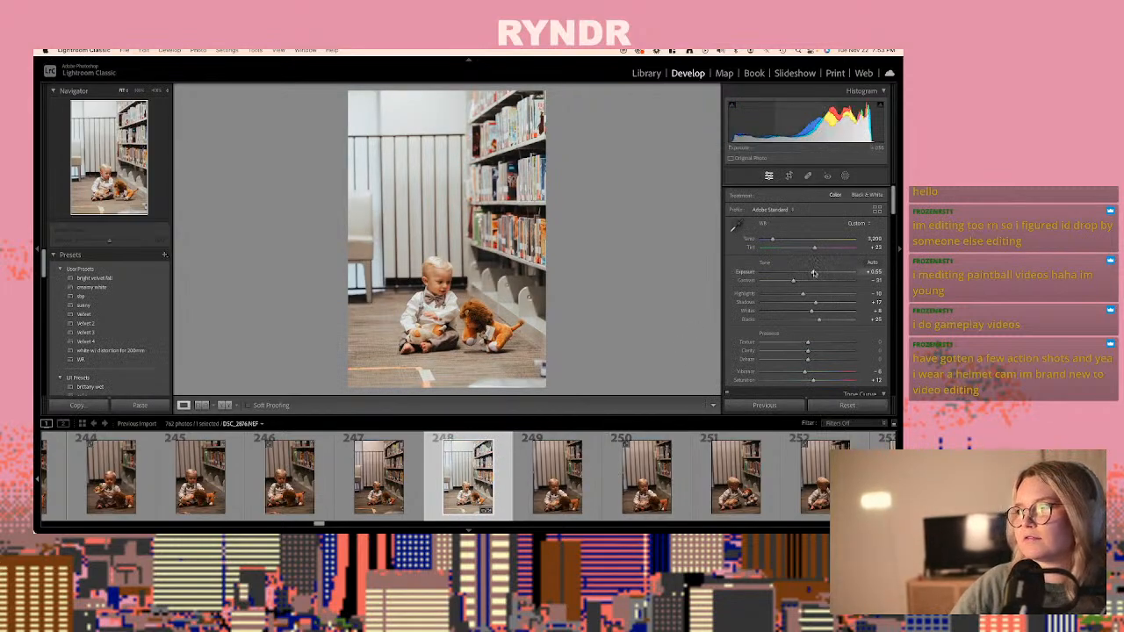
key("super+shift+c")
key("Return")
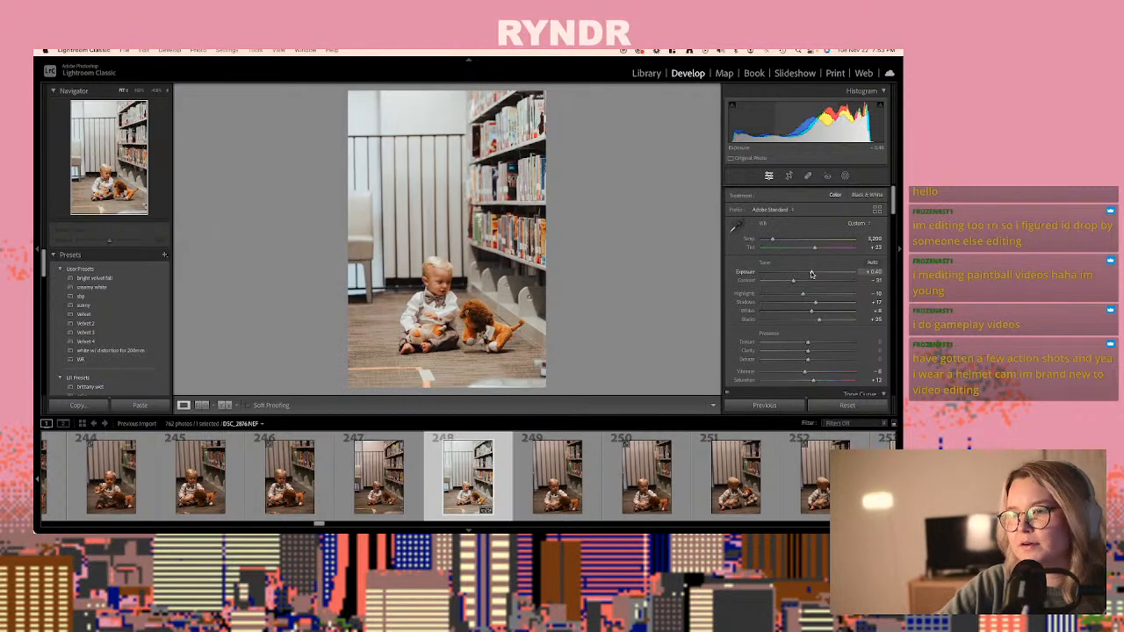
- Paste the copied develop settings onto the raw DSC_2877.NEF, photo 250
key("Right")
key("Right")
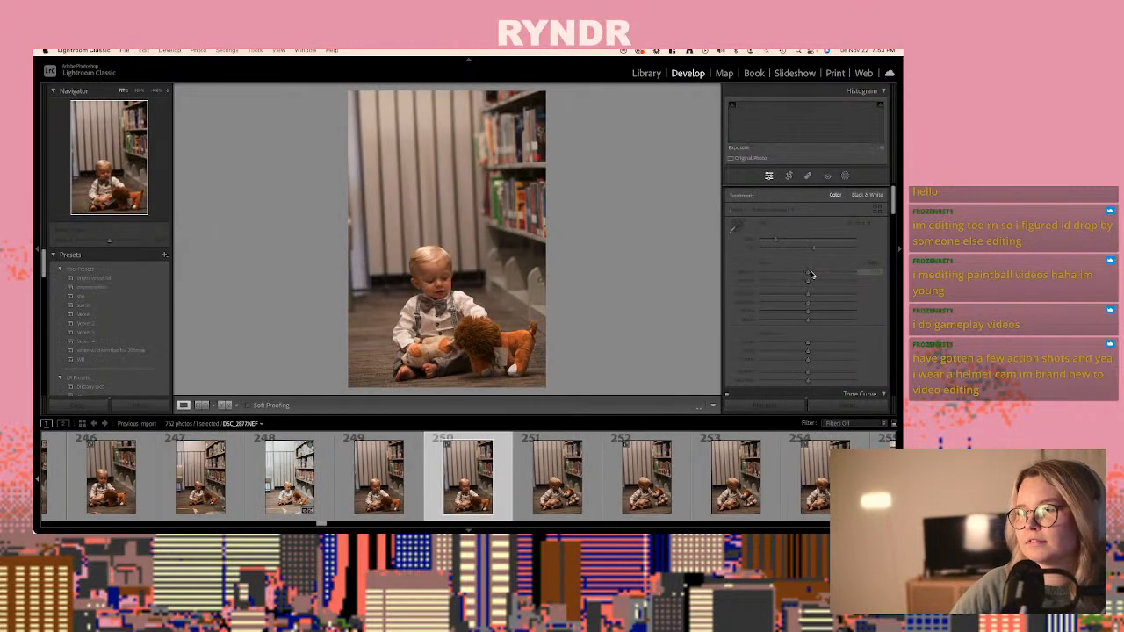
key("super+shift+v")
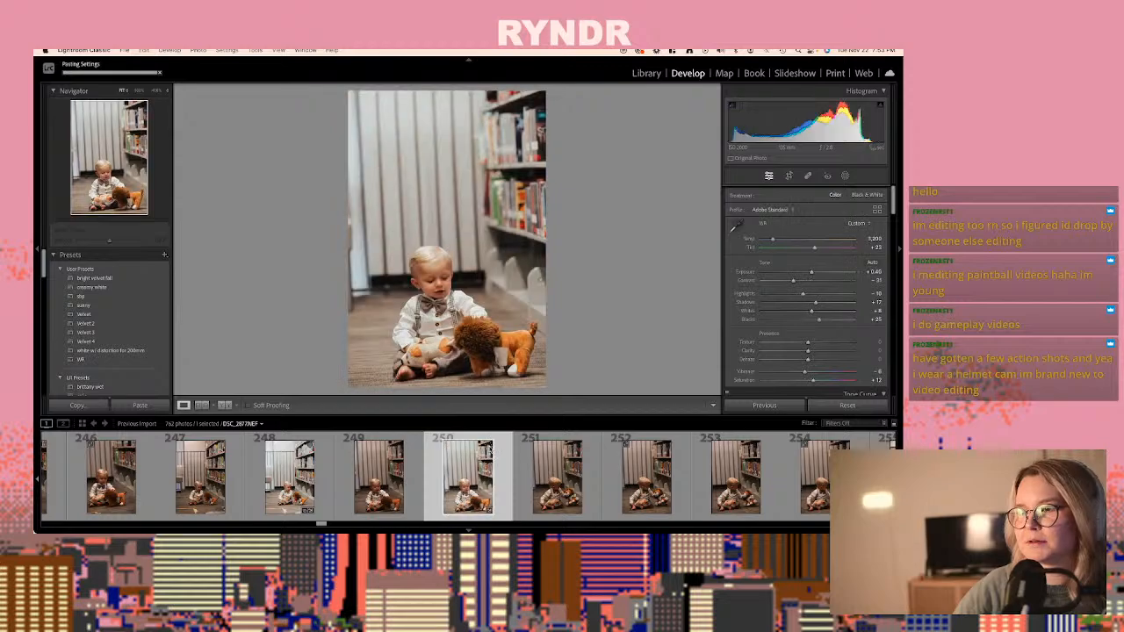
- Paste the copied develop settings onto both DSC_2879.JPG, photo 253, and its raw version DSC_2879.NEF, photo 254
key("Right")
key("Right")
key("Right")
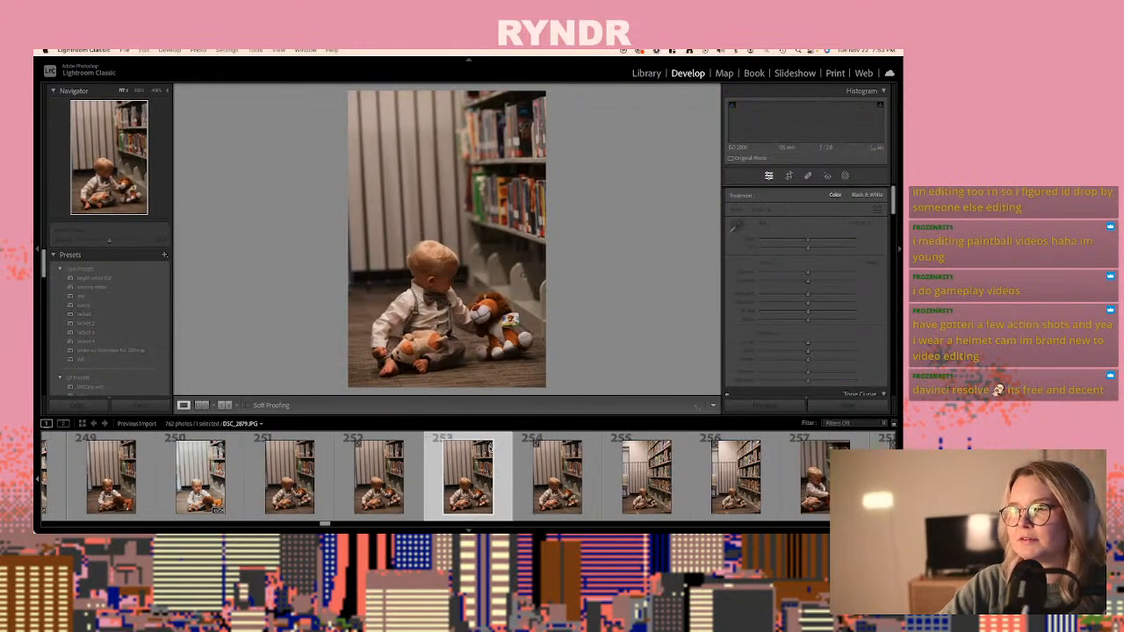
key("super+shift+v")
left_click(577, 448)
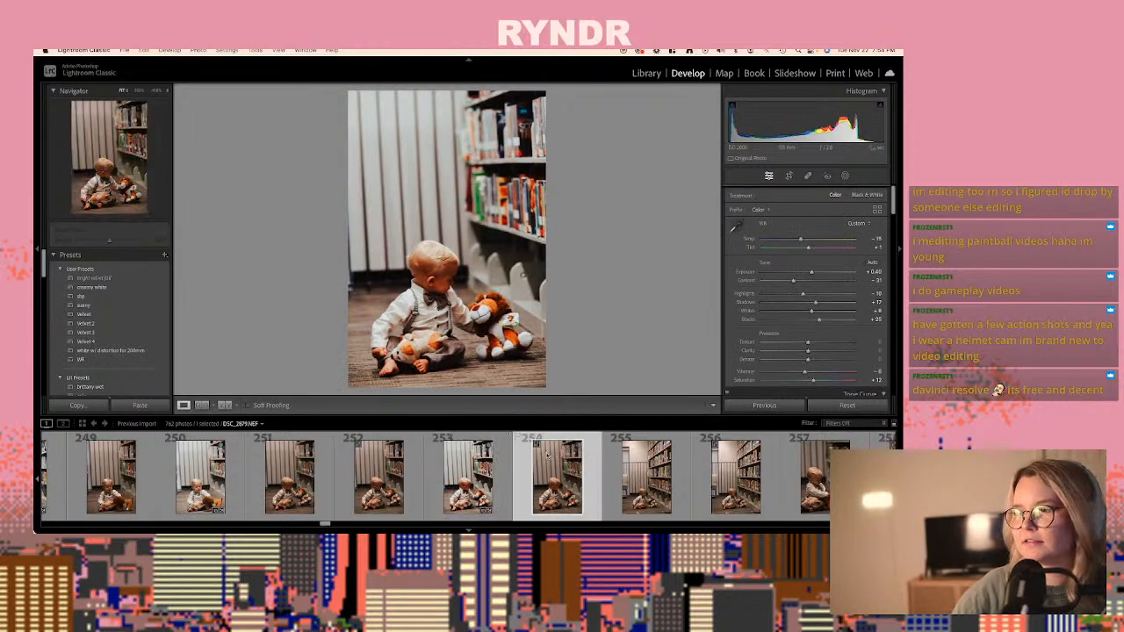
key("super+shift+v")
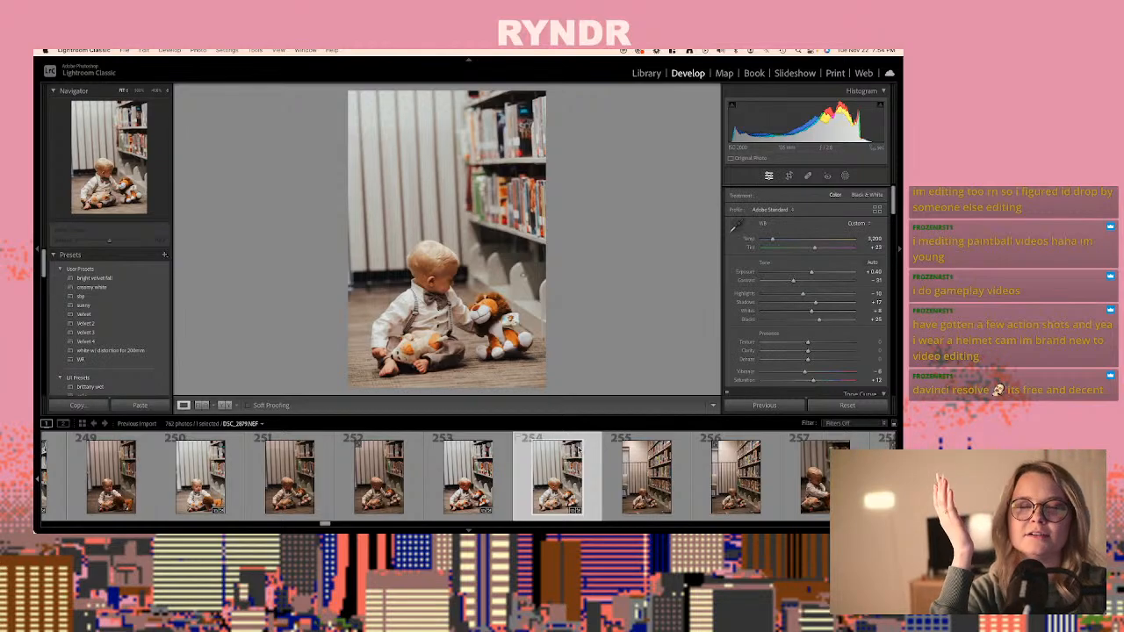
- Paste the copied develop settings onto the raw close-up DSC_2881.NEF, photo 258
key("Right")
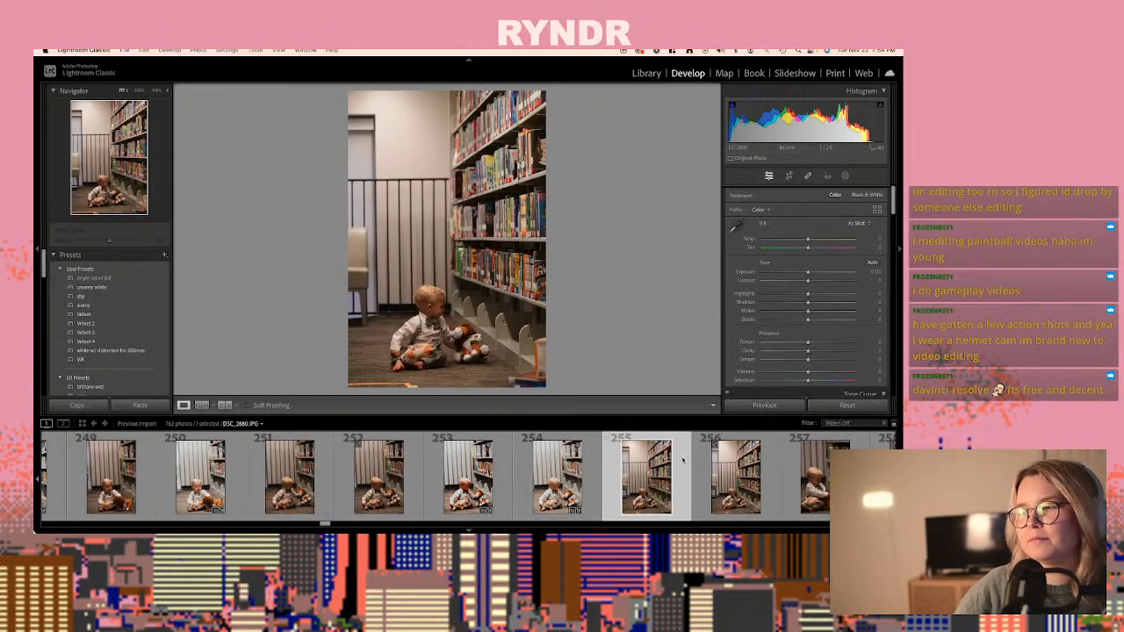
key("Right")
key("Right")
key("Right")
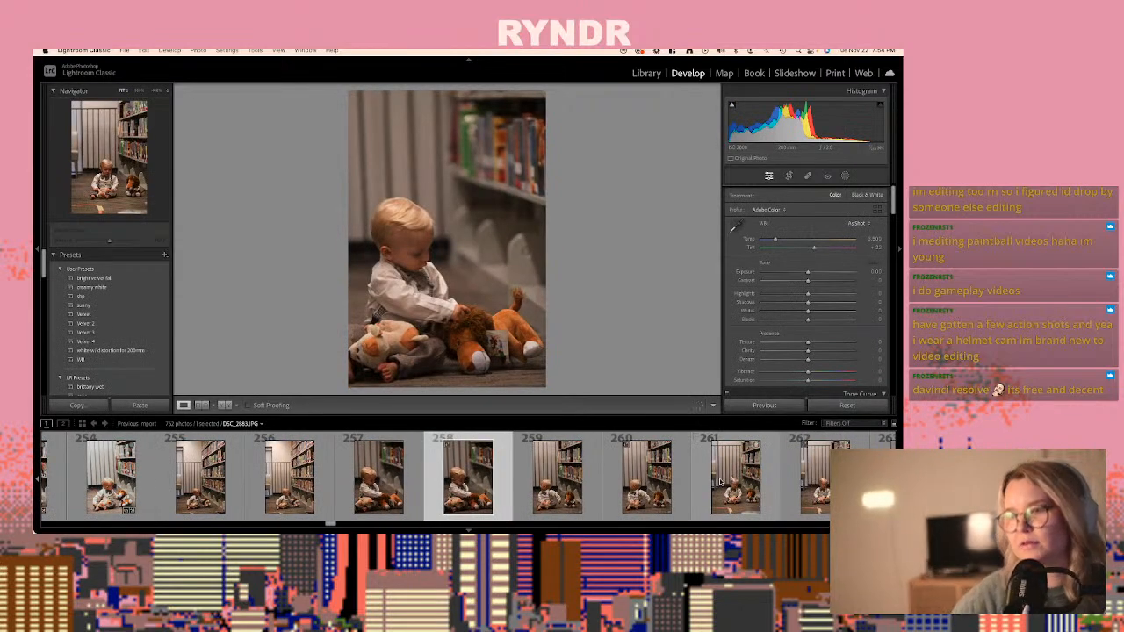
key("super+shift+v")
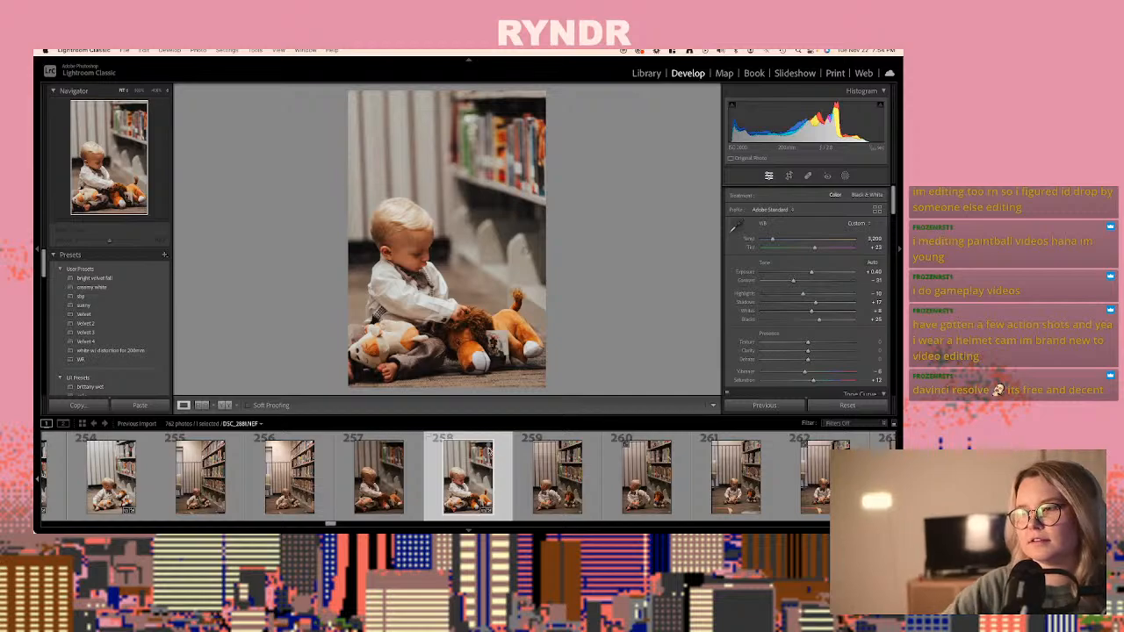
- Convert the raw DSC_2887.NEF, photo 270, of the baby holding the toy to its mouth, to black and white
key("Right")
key("Right")
key("Right")
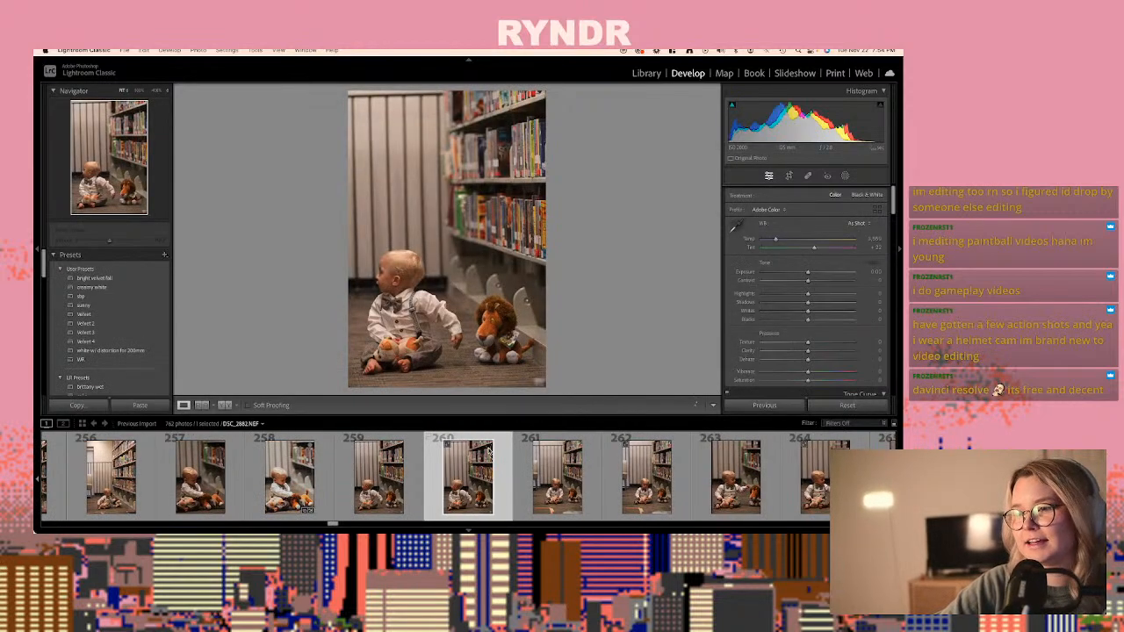
key("Right")
key("Right")
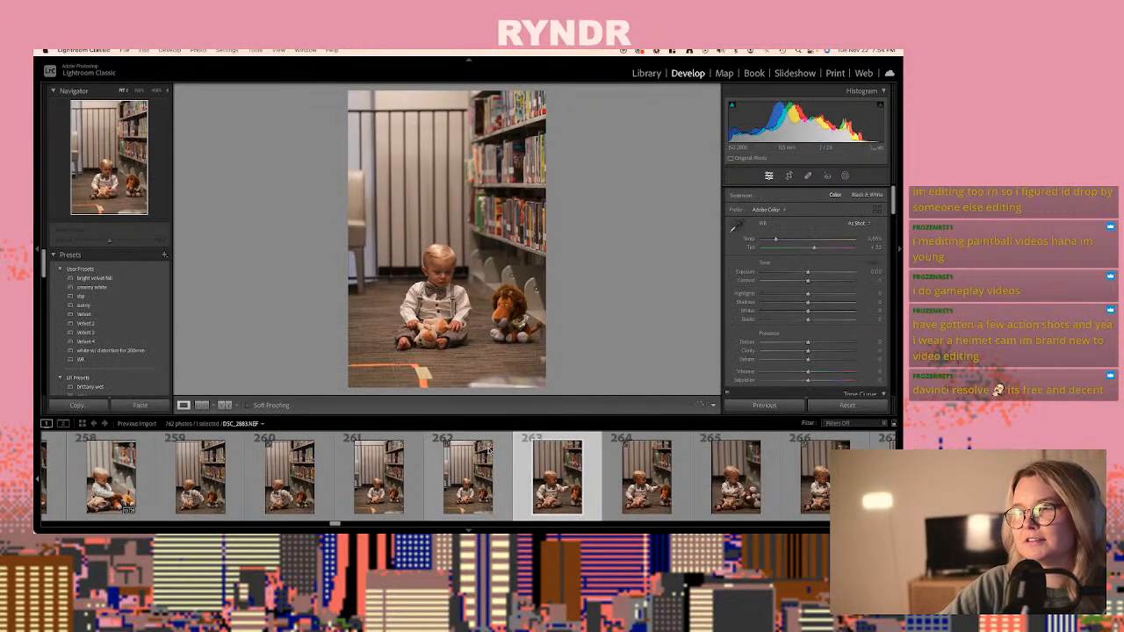
key("Right")
key("Right")
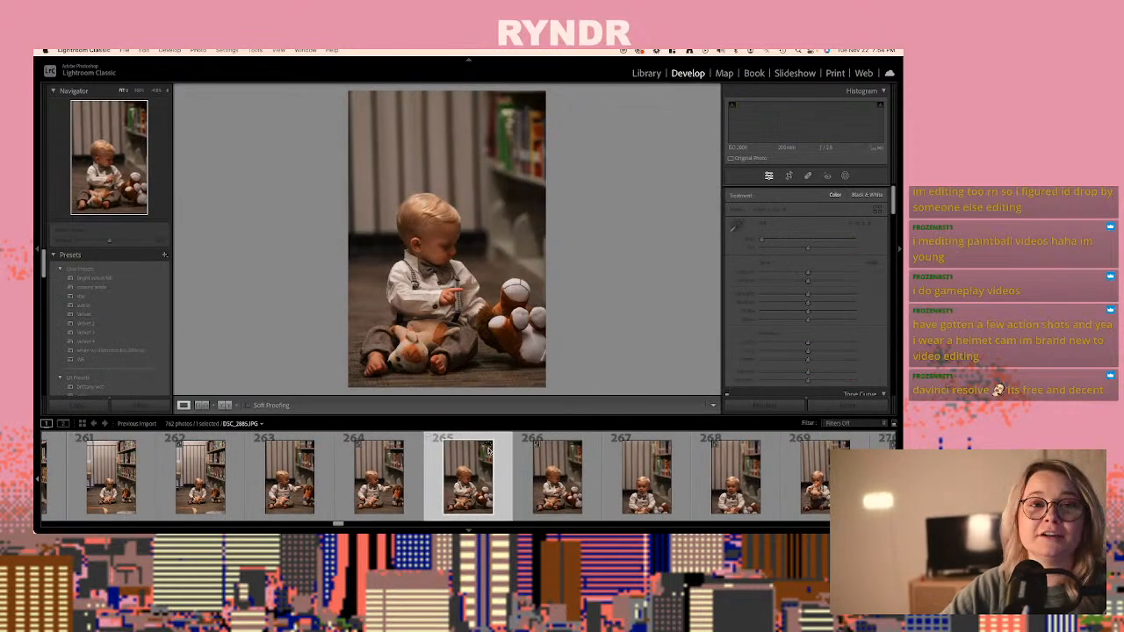
key("Right")
key("Right")
key("Right")
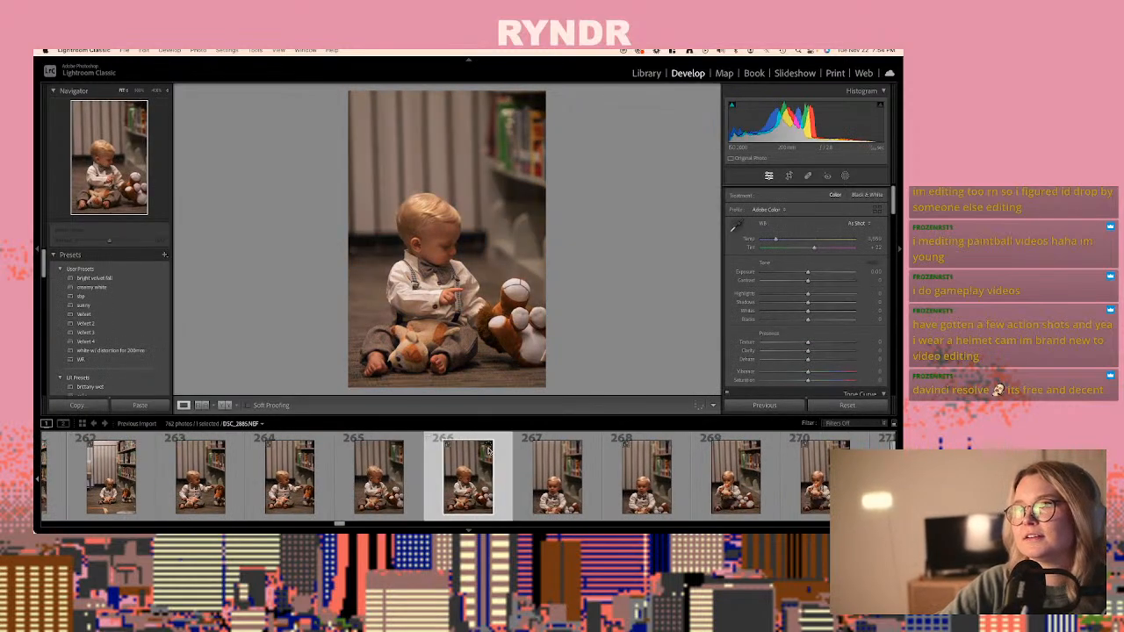
key("Right")
key("Right")
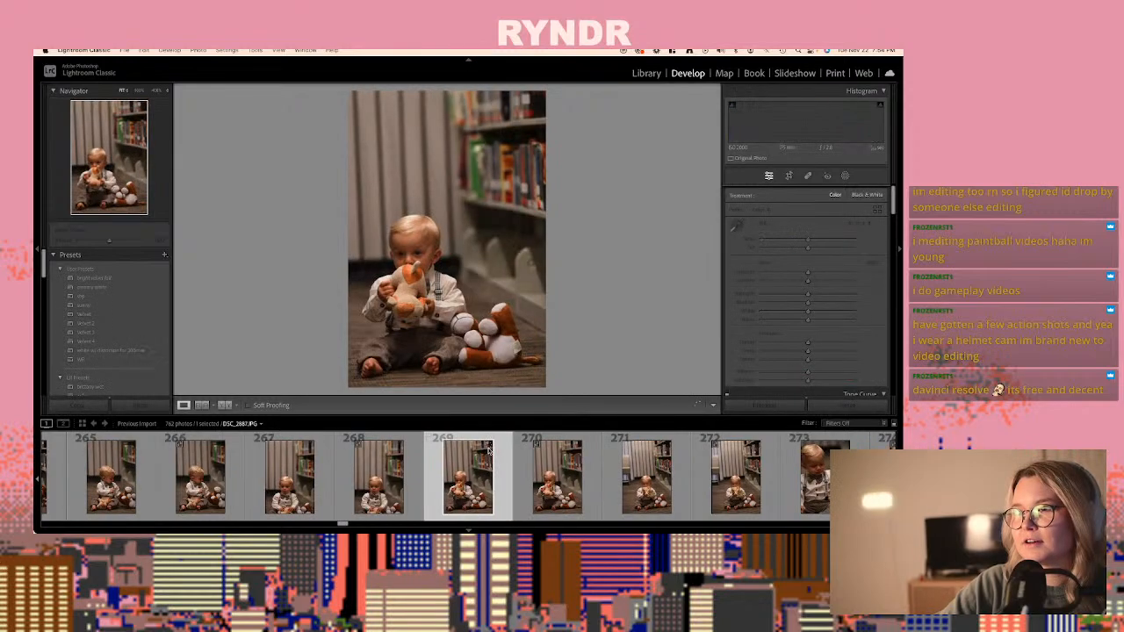
key("Right")
key("Right")
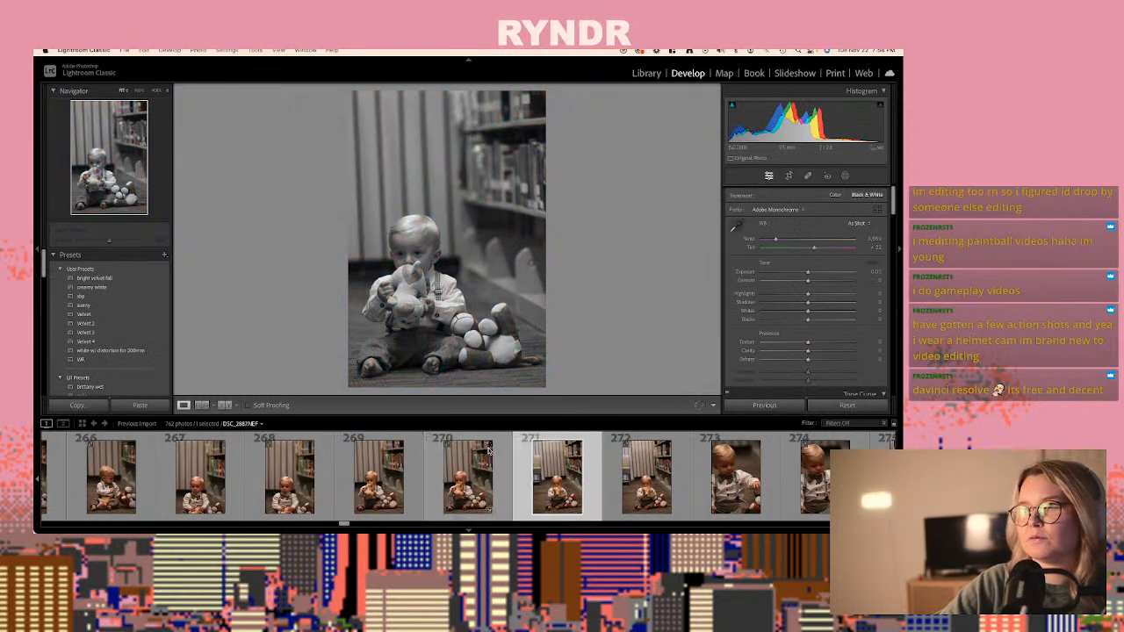
- Paste the copied develop settings onto the raw close-up DSC_2889.NEF, photo 274
key("Right")
key("Right")
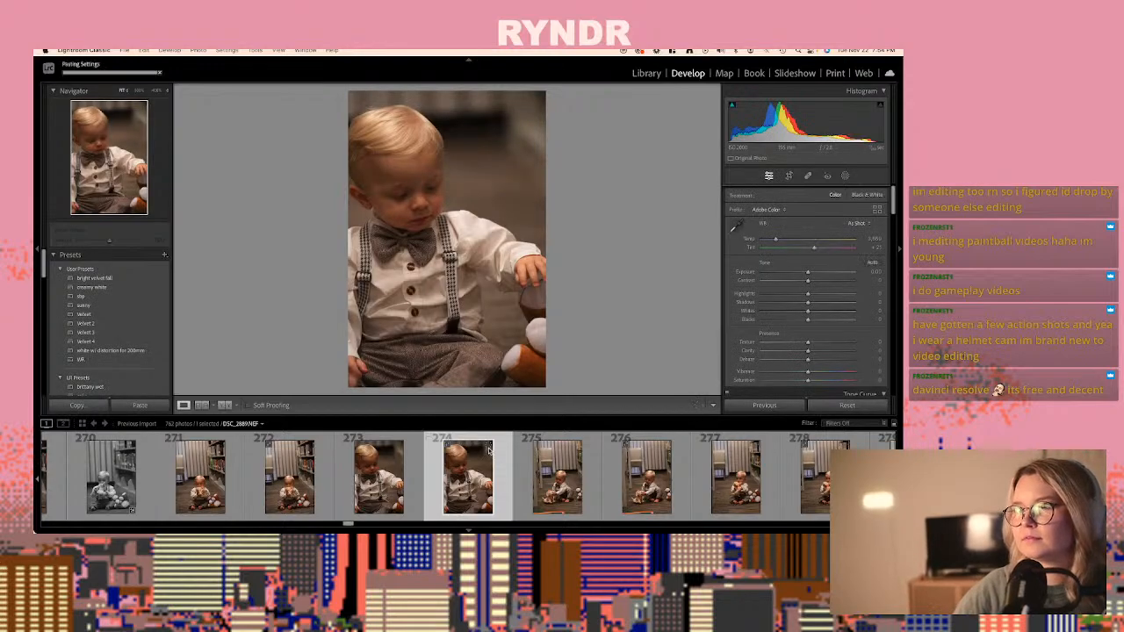
- Paste the copied develop settings onto DSC_2899.NEF, photo 294, of the baby reaching for books, and lower its exposure to near zero
key("Right")
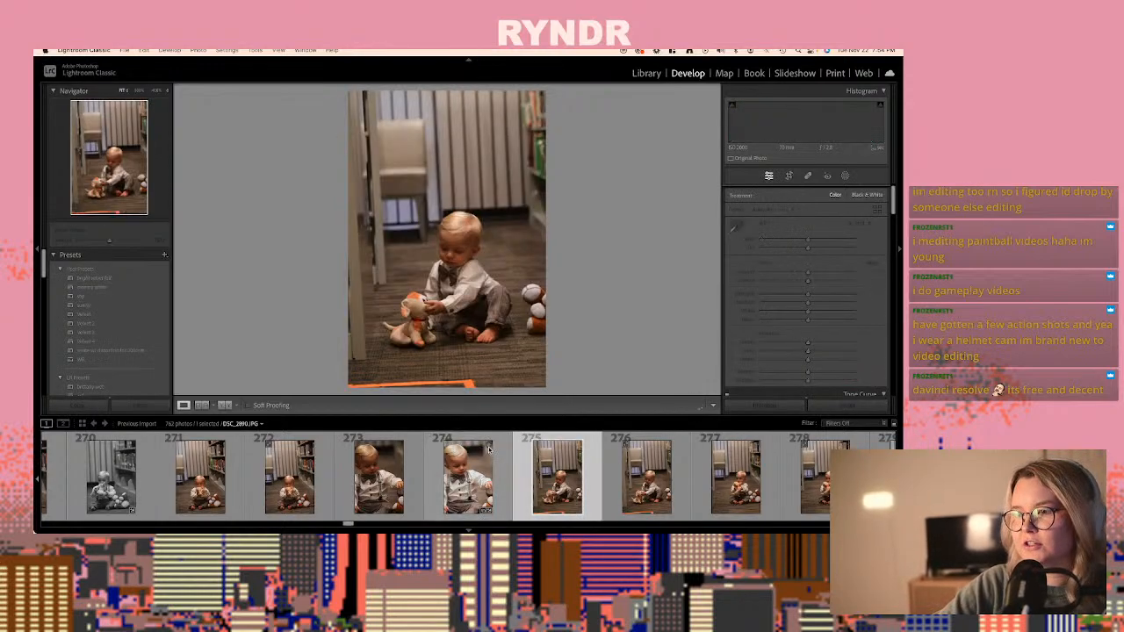
key("Right")
key("Right")
key("Right")
key("Right")
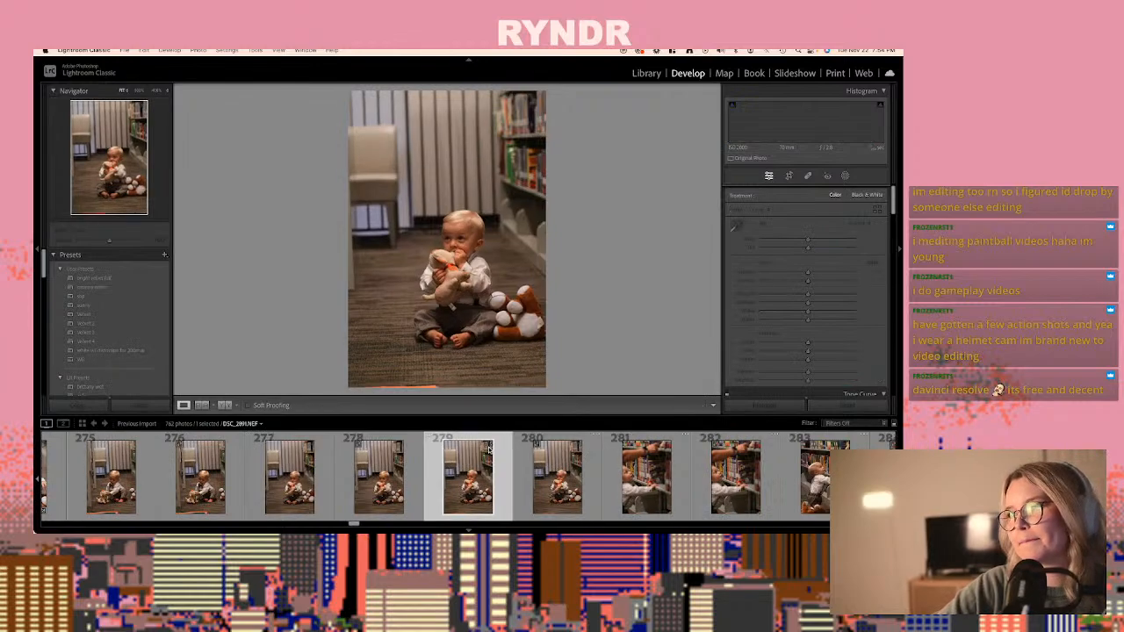
key("Right")
key("Right")
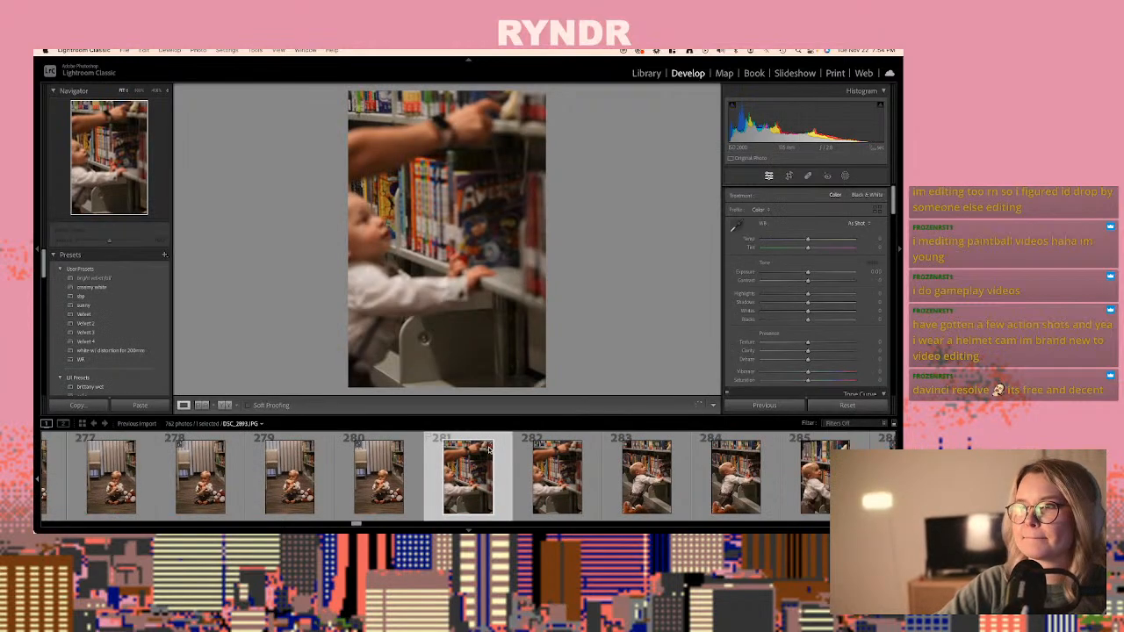
key("Right")
key("Right")
key("Right")
key("Right")
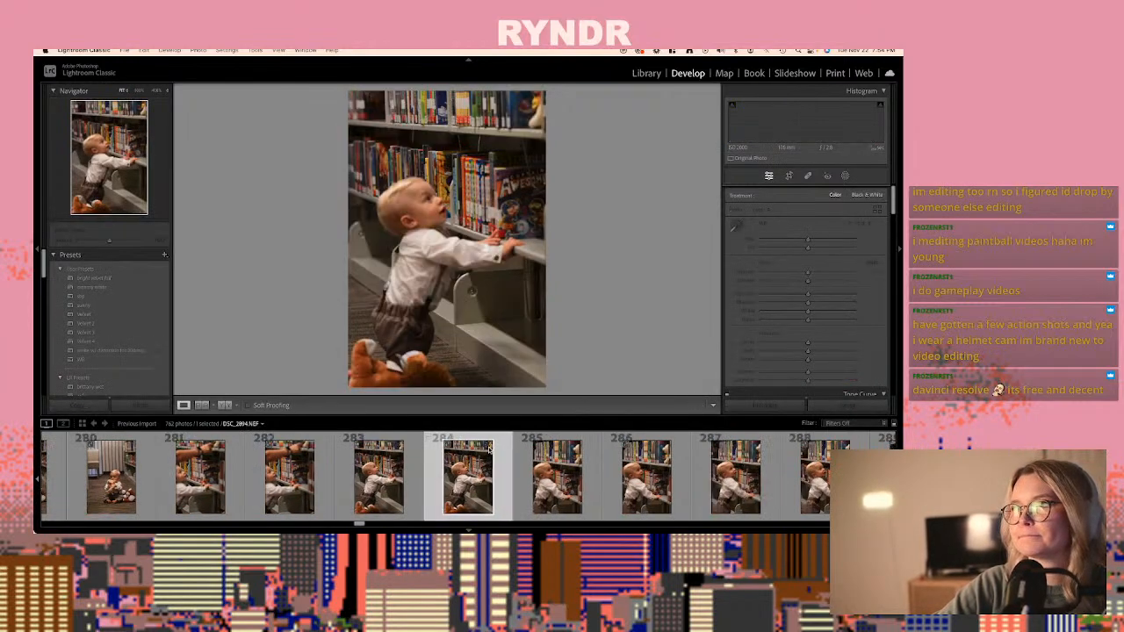
key("Right")
key("Right")
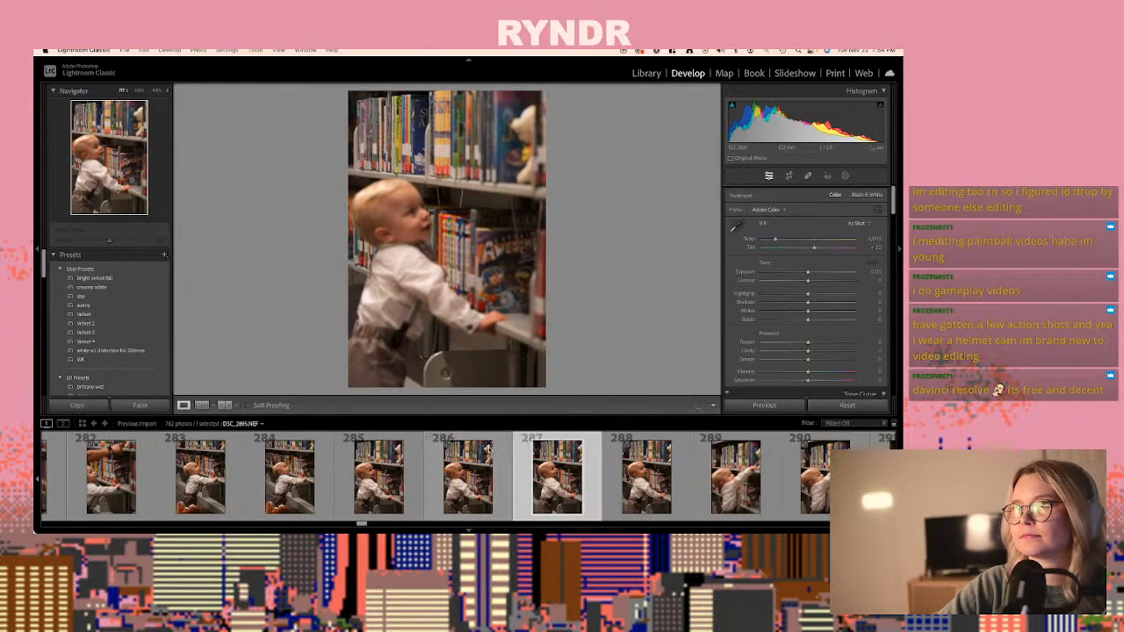
key("Right")
key("Right")
key("Right")
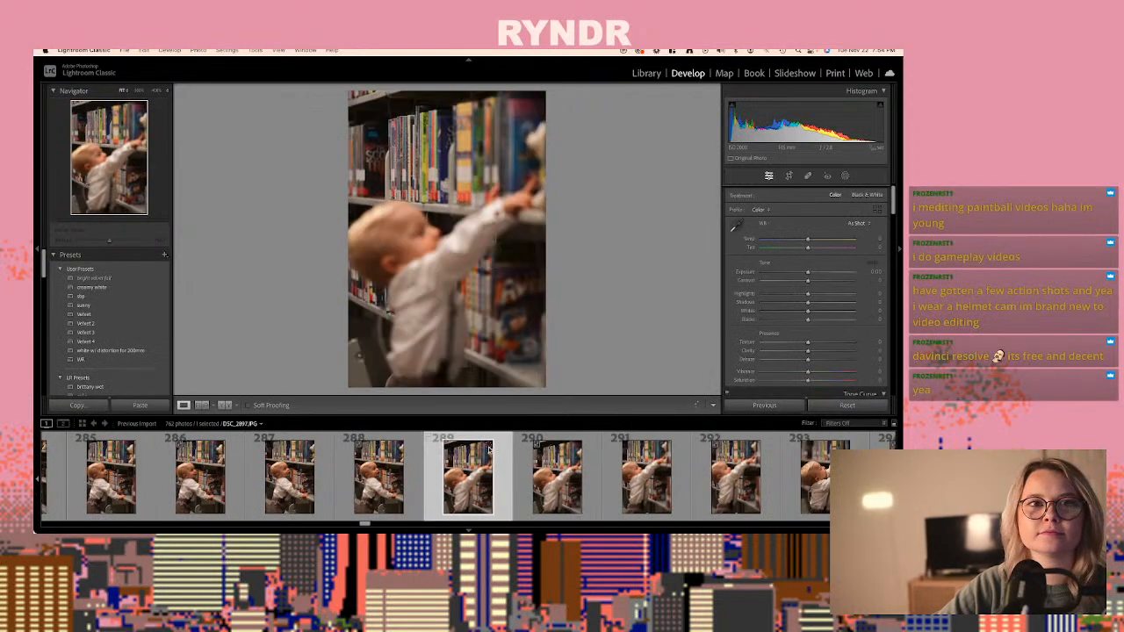
key("Right")
key("Right")
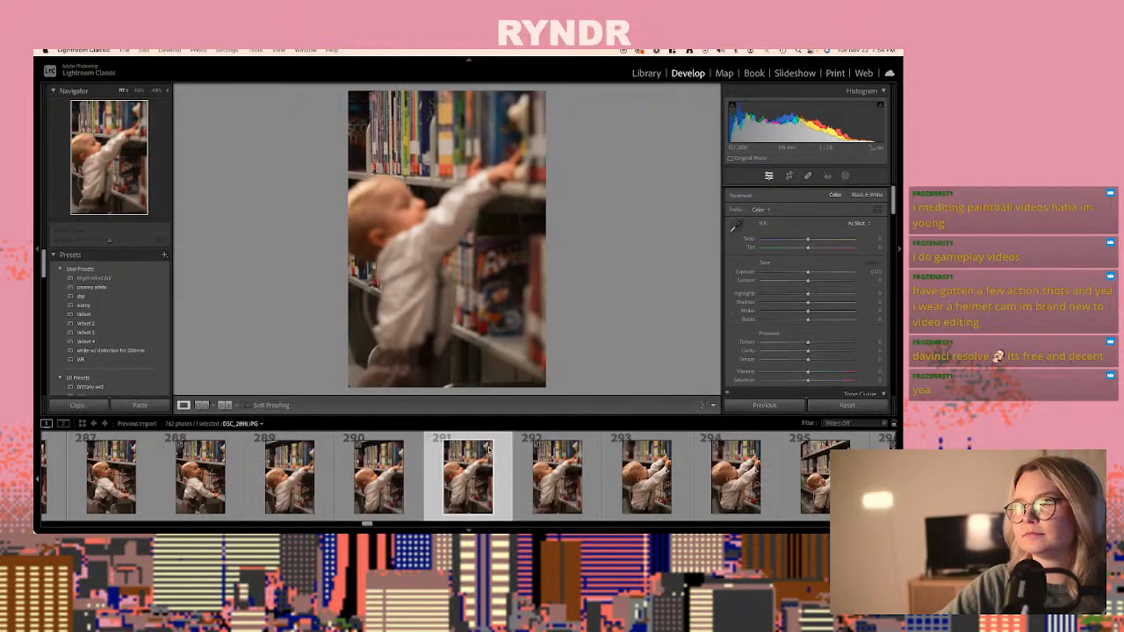
key("Right")
key("Right")
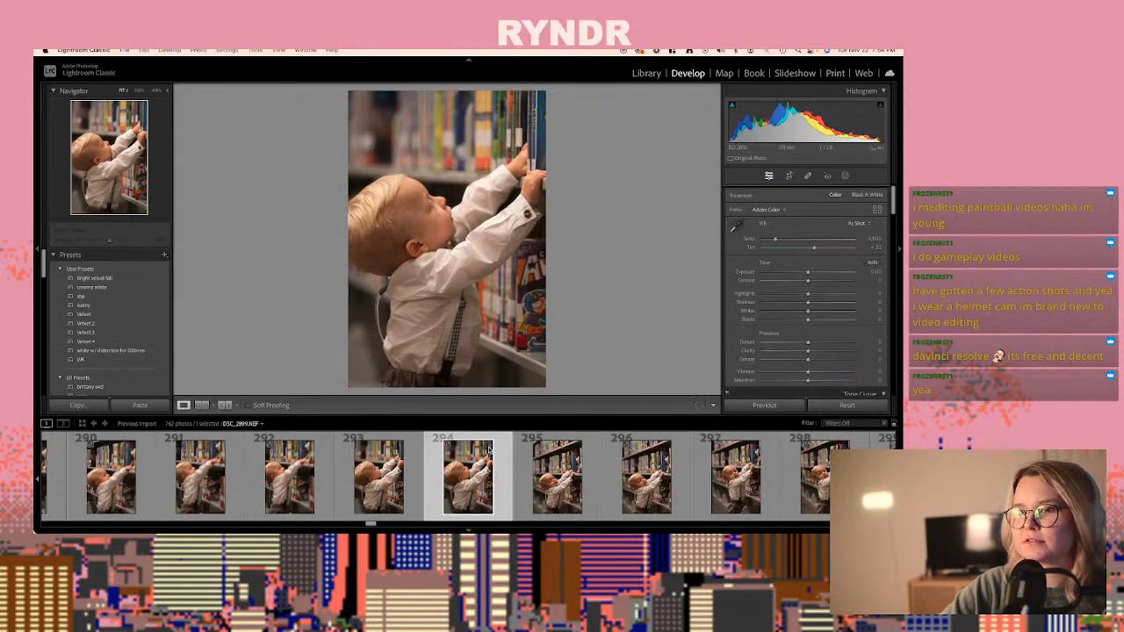
key("ctrl+shift+v")
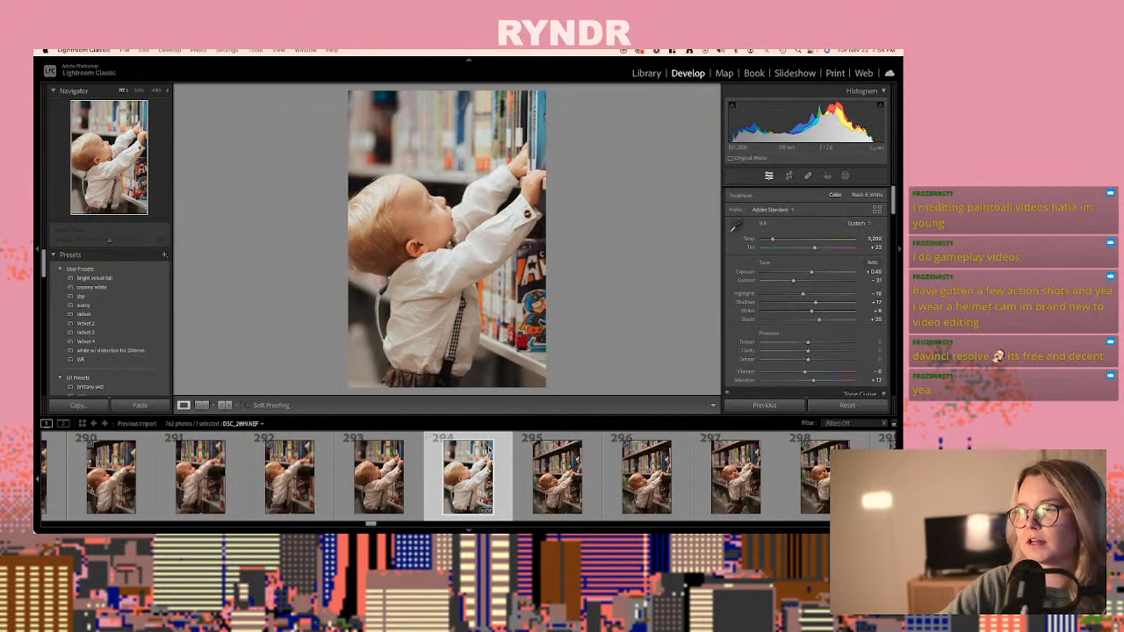
left_click_drag(812, 275, 808, 275)
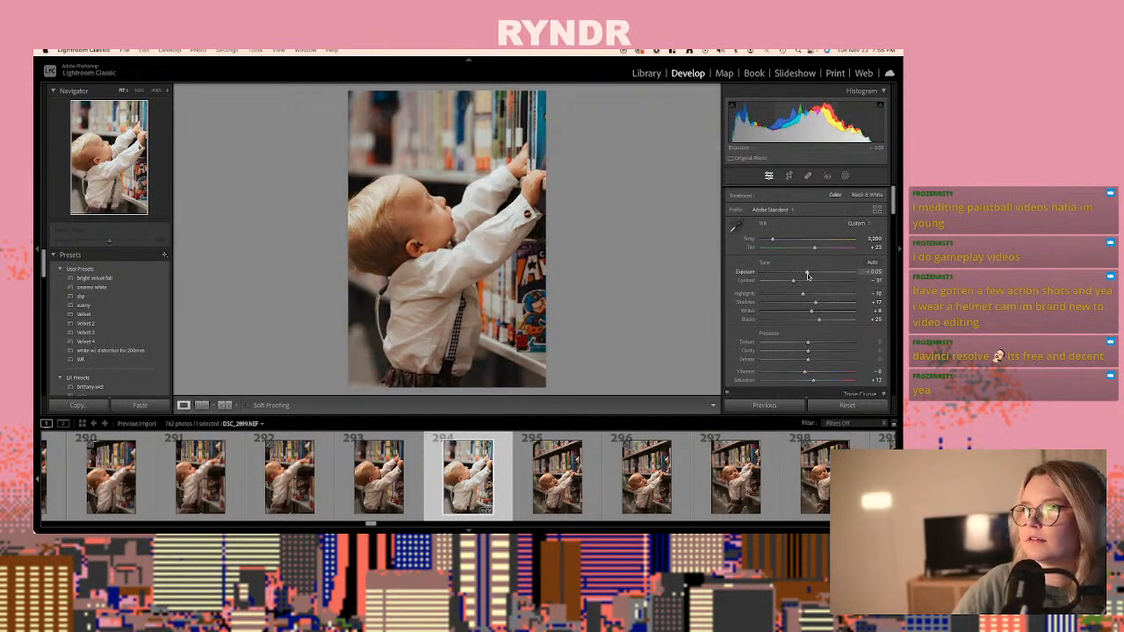
- Paste the copied develop settings onto the raw DSC_2904.NEF, photo 304, and set its exposure to +0.10
key("Right")
key("Right")
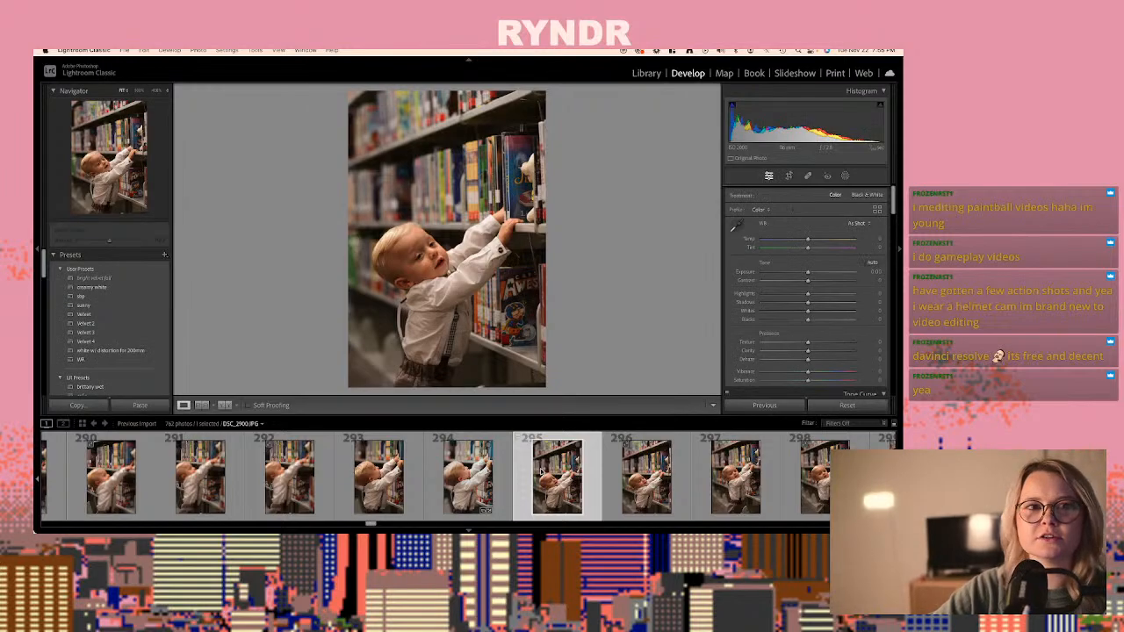
key("Right")
key("Right")
key("Right")
key("Right")
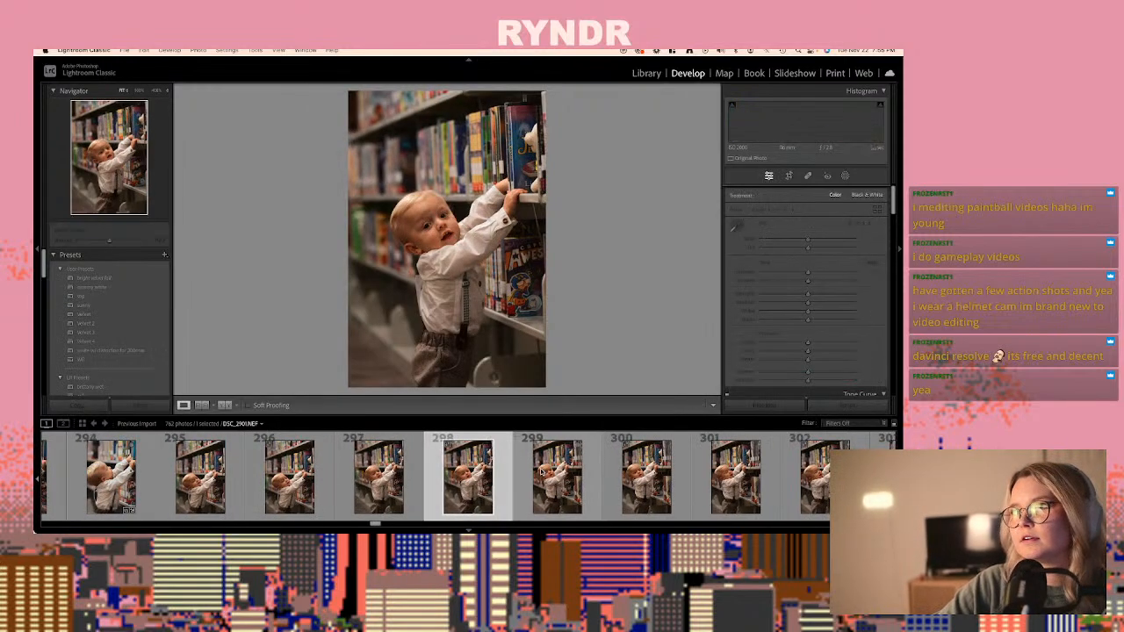
key("Right")
key("Right")
key("Right")
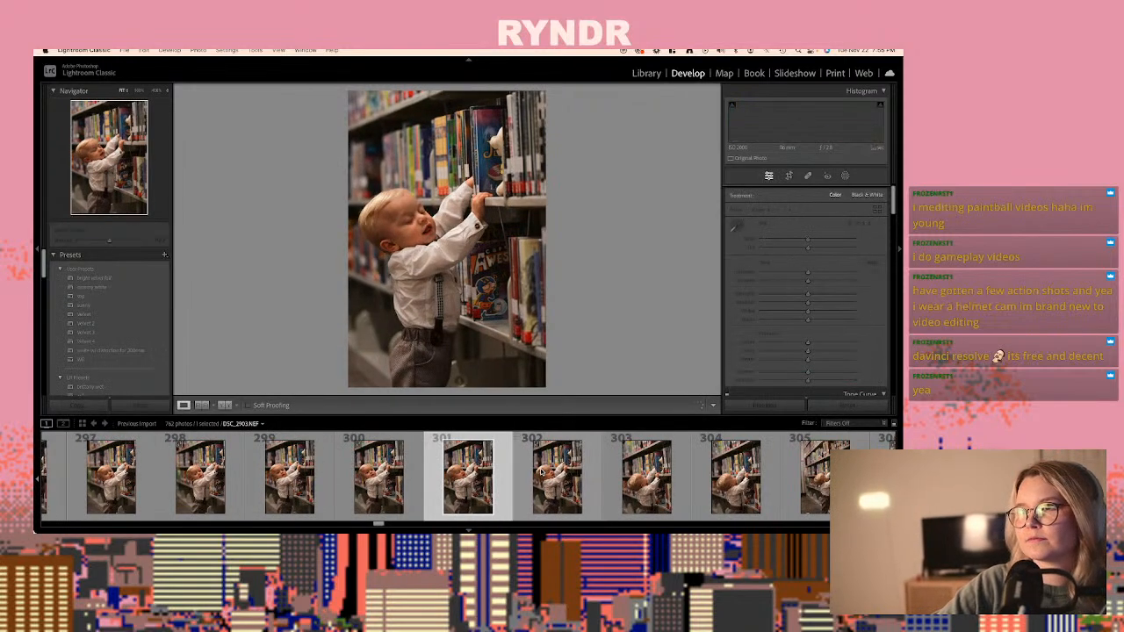
key("Right")
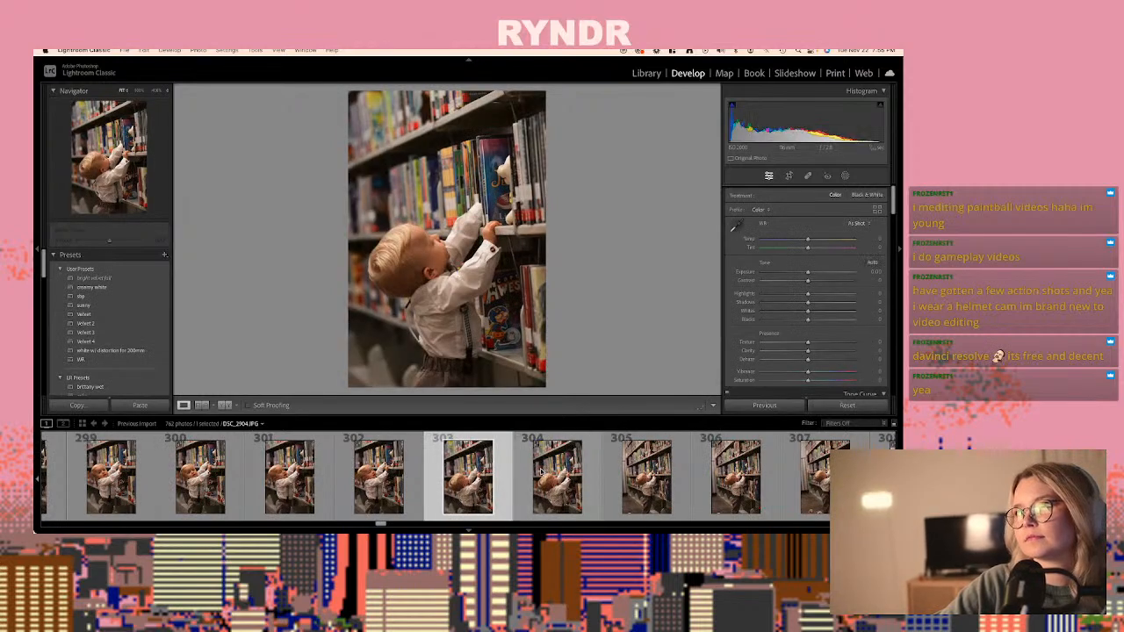
key("Right")
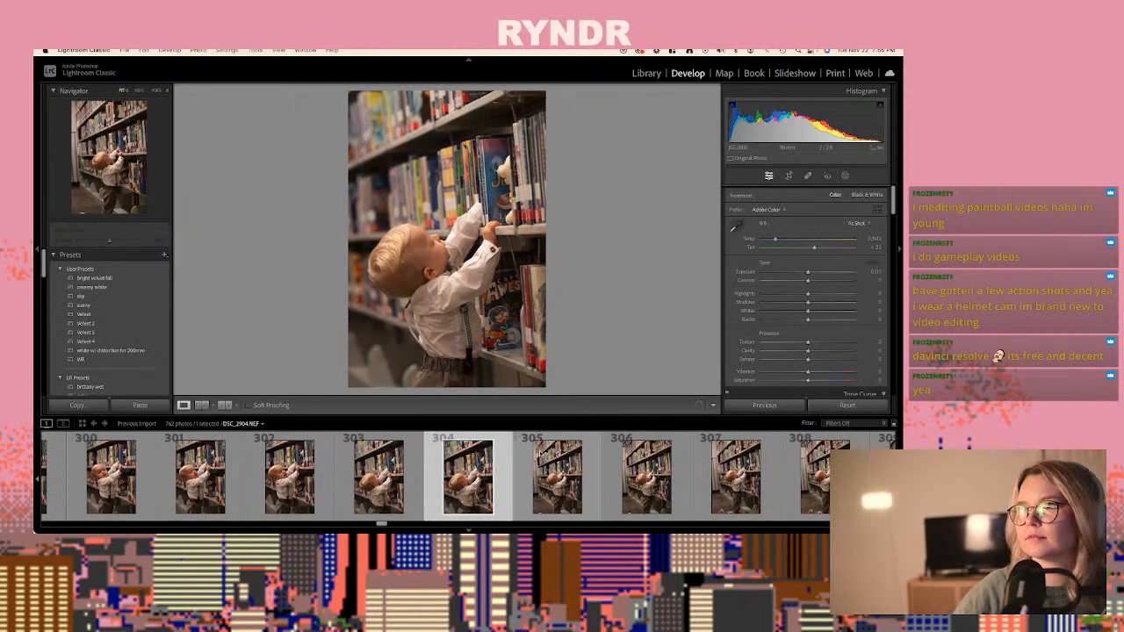
key("super+shift+v")
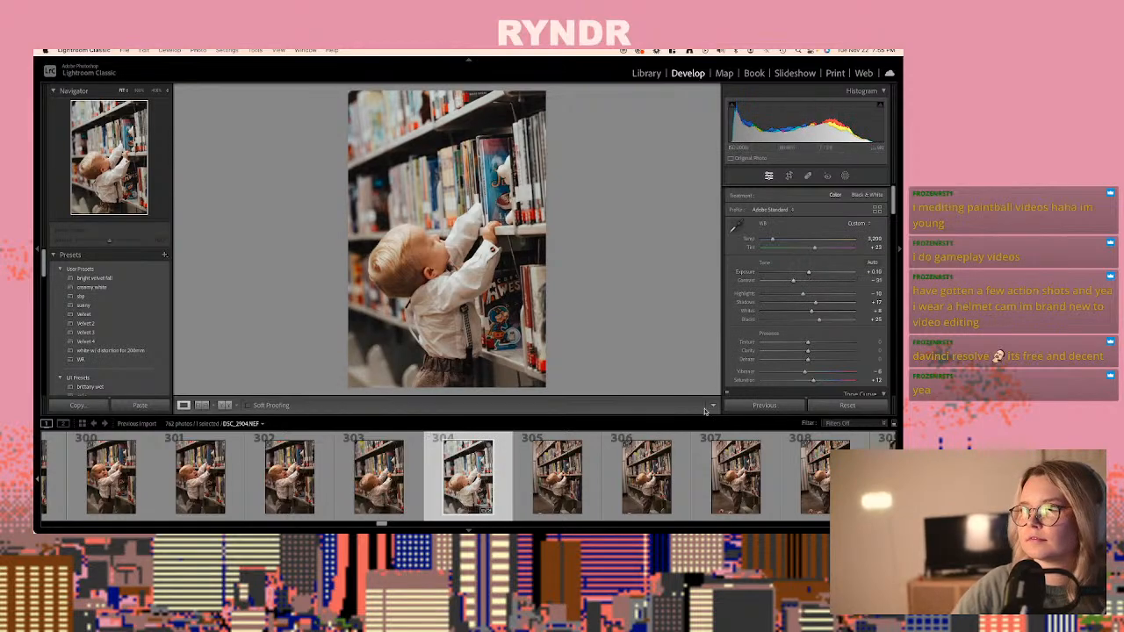
- Paste the copied develop settings onto the raw DSC_2908.NEF, photo 312, of the baby standing at the bookshelf
left_click(661, 470)
key("Right")
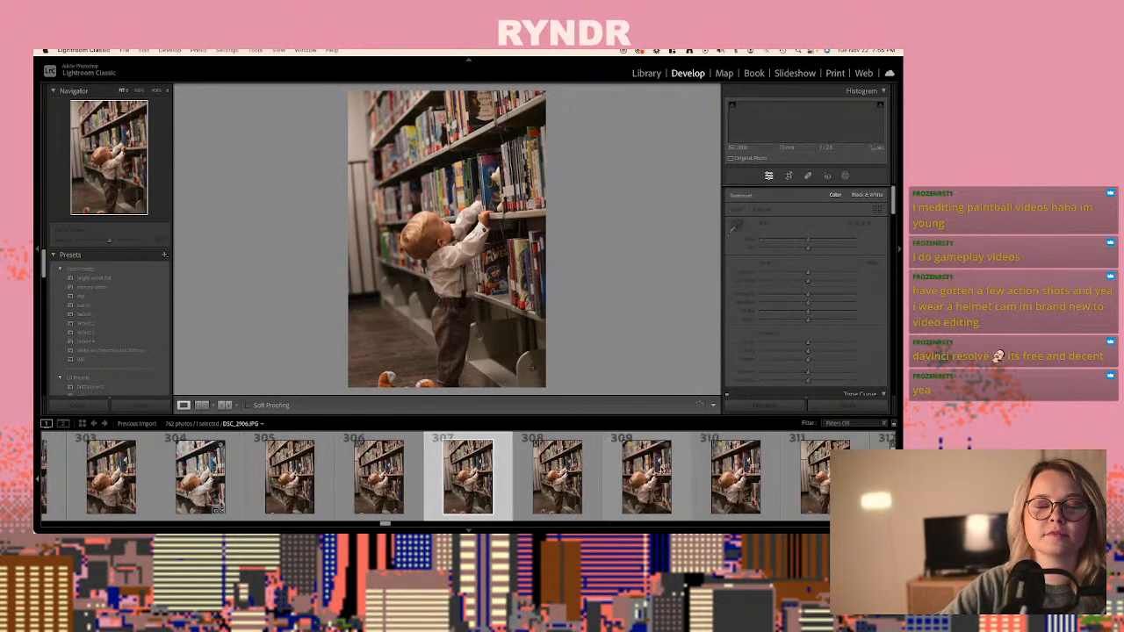
key("Right")
key("Right")
key("Right")
key("Right")
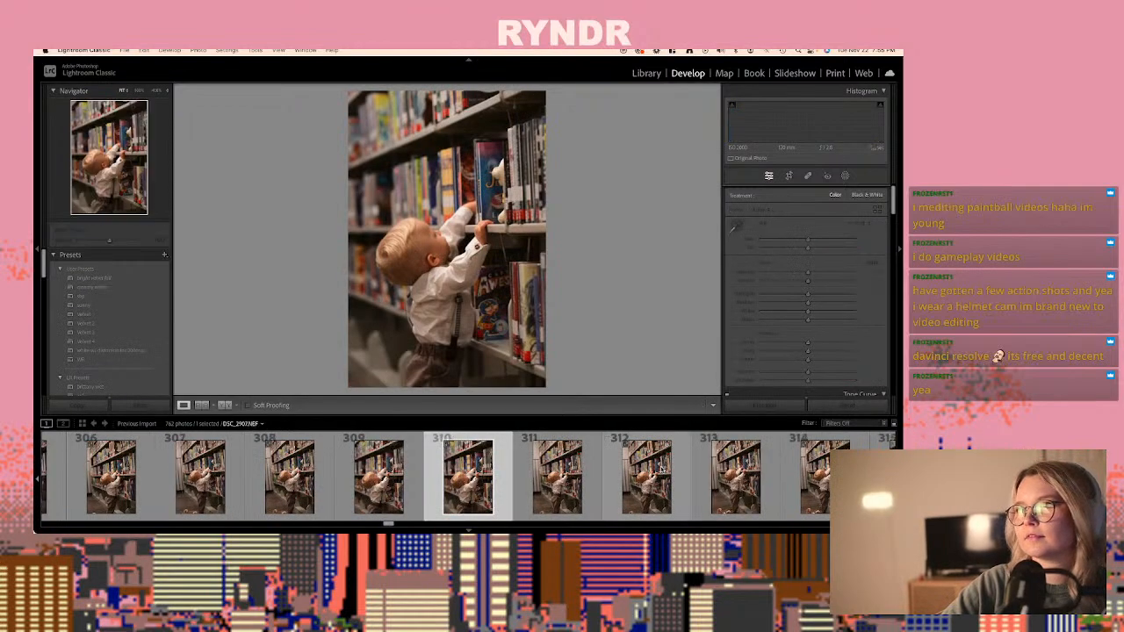
key("Right")
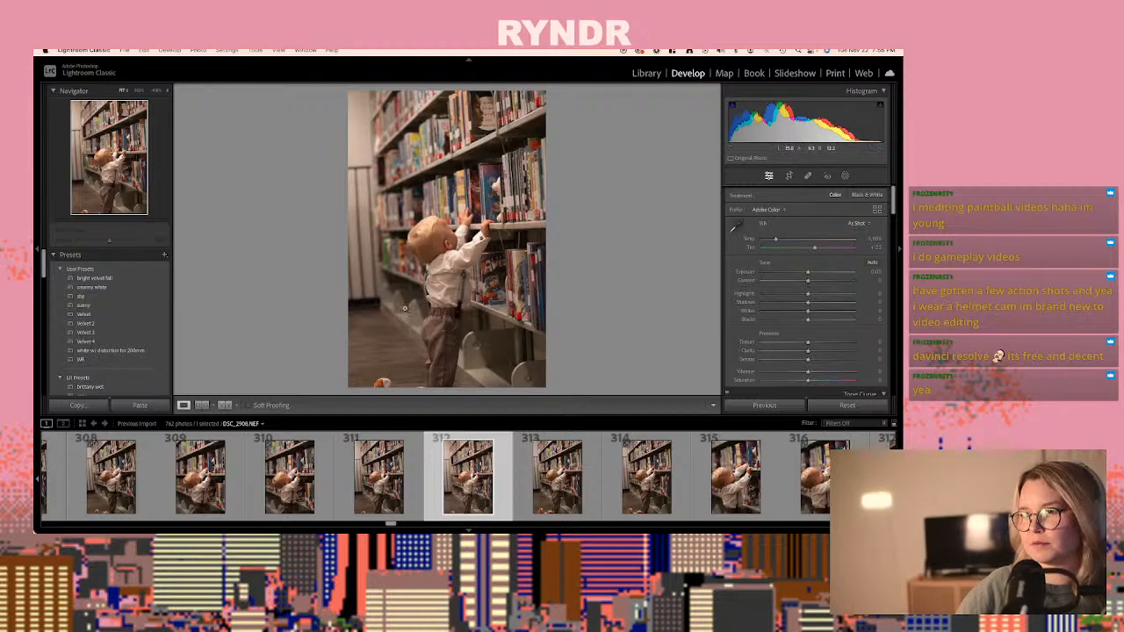
key("super+shift+v")
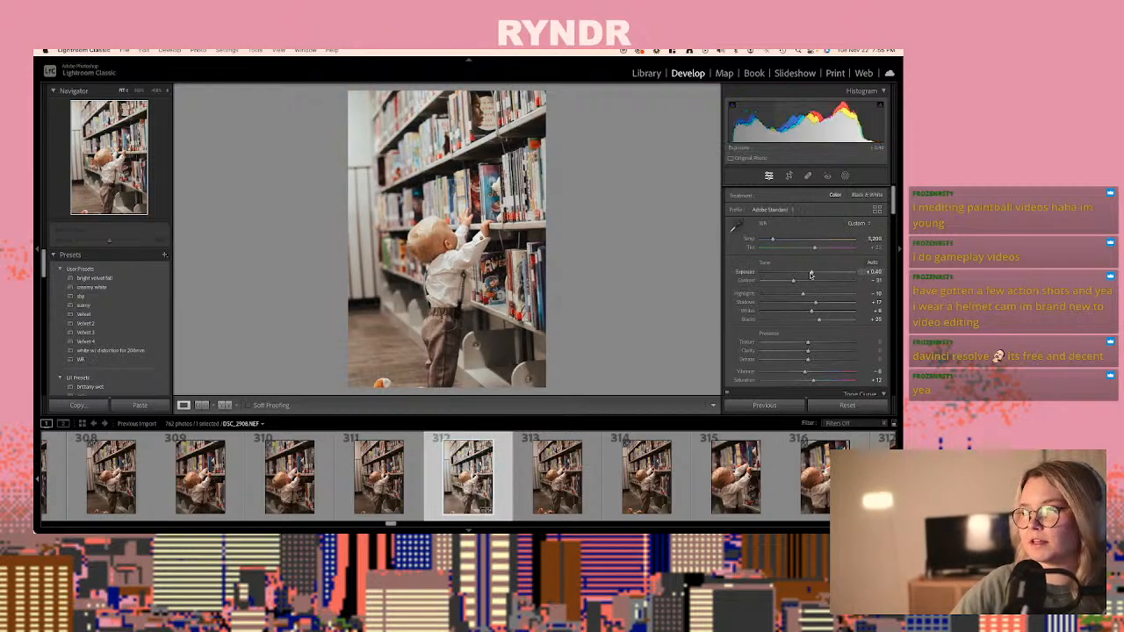
- Set the exposure of DSC_2908.NEF, photo 312, to +0.20 and copy its develop settings
key("super+shift+c")
key("Return")
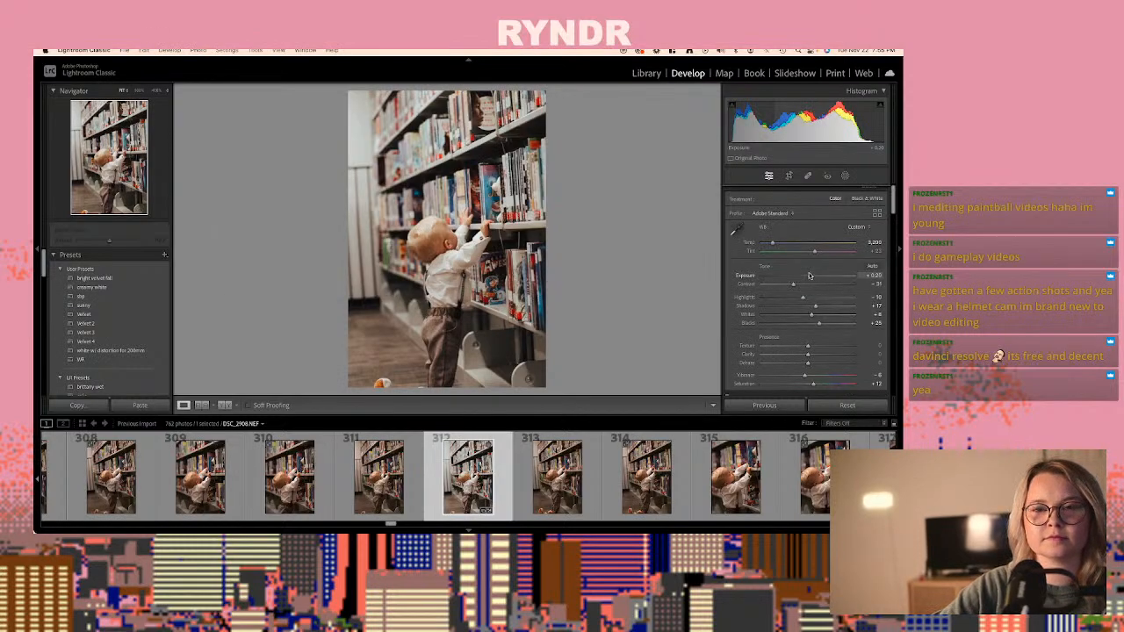
- Paste the copied develop settings onto the raw DSC_2912.NEF, photo 320, and raise its exposure to about +0.60
key("Right")
key("Right")
key("Right")
key("Right")
key("Right")
key("Right")
key("Right")
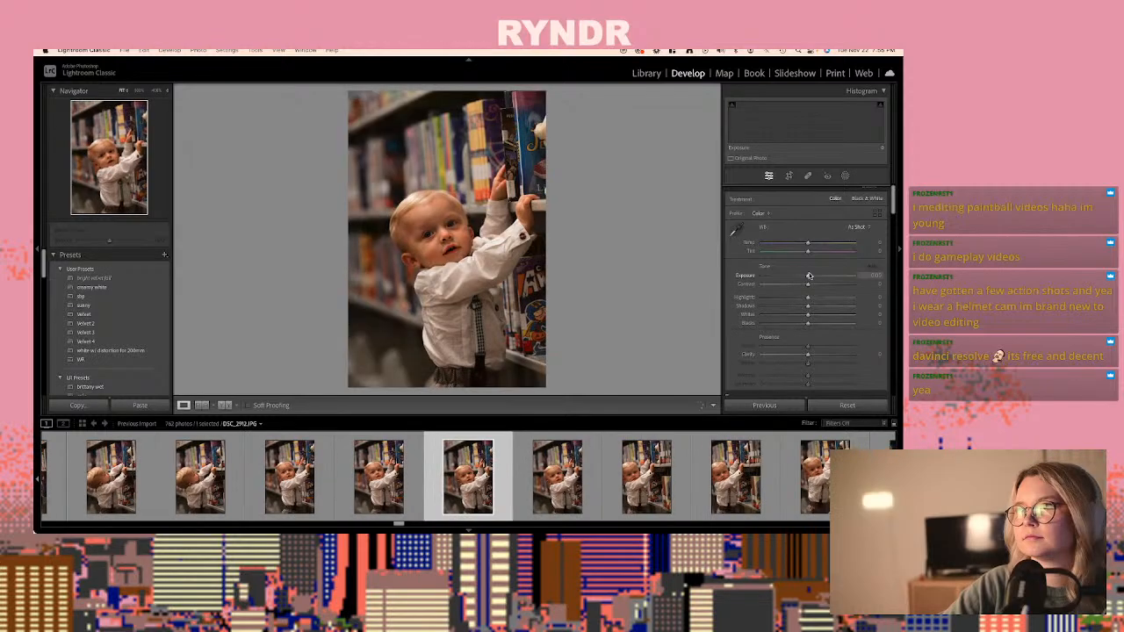
key("Right")
key("Right")
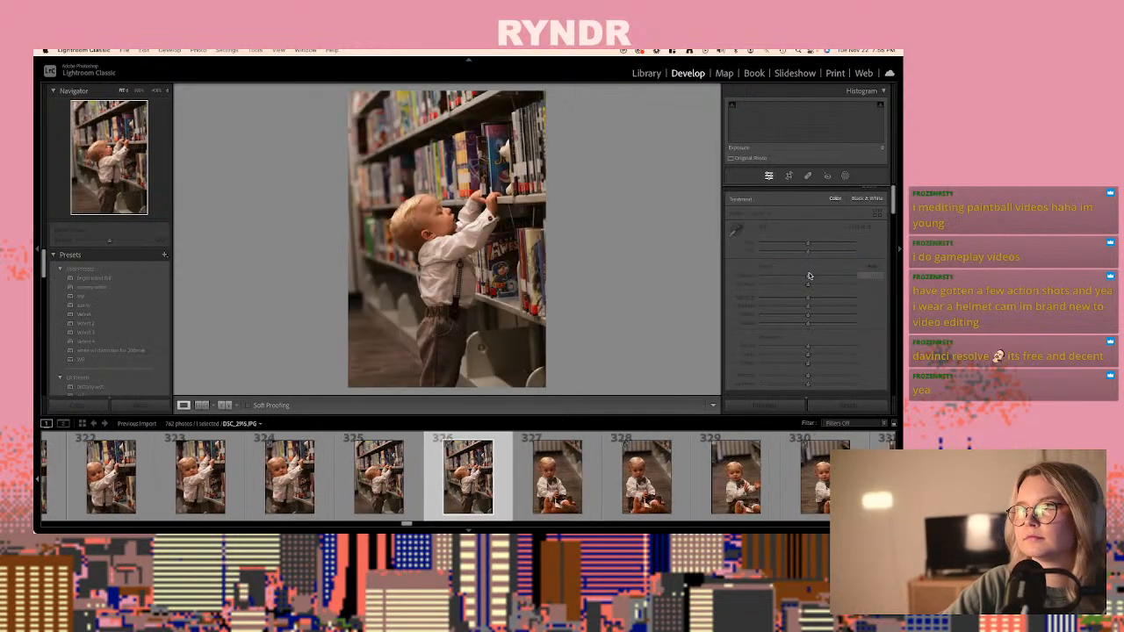
key("Right")
key("Left")
key("Left")
key("Left")
key("Left")
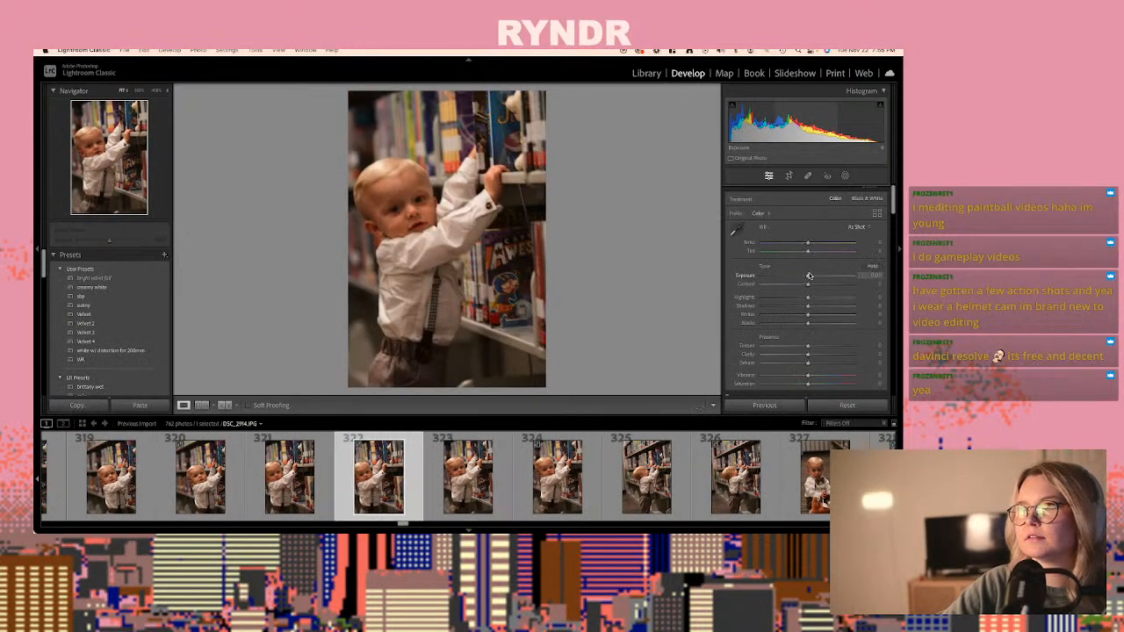
key("Left")
key("Left")
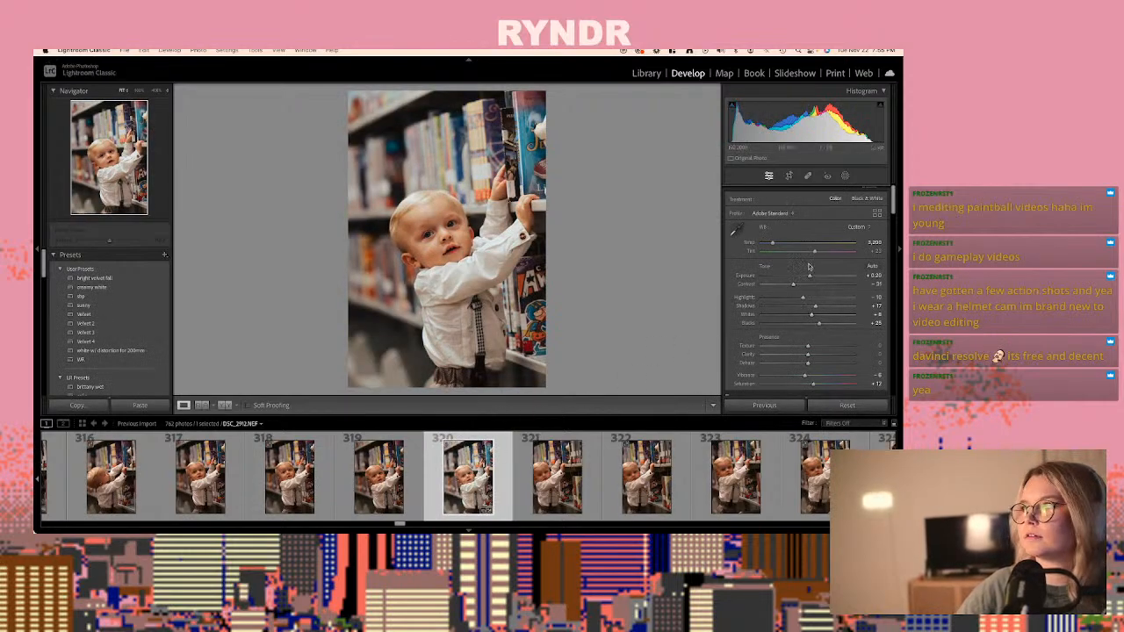
left_click_drag(809, 279, 812, 277)
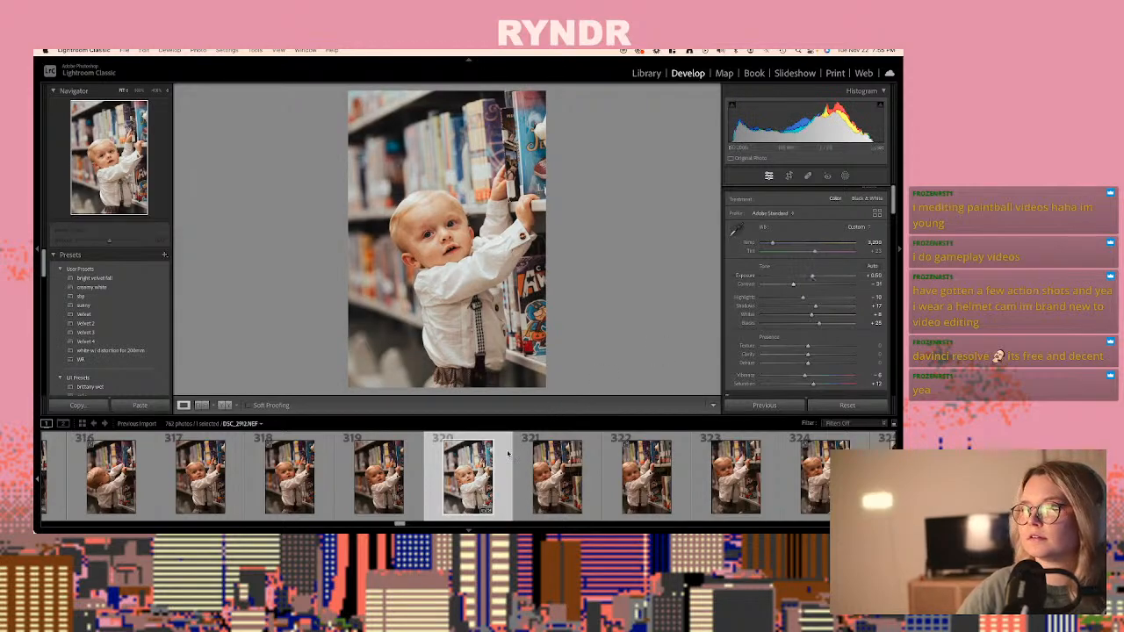
- Paste the copied develop settings onto the raw DSC_2918.NEF, photo 332, of the baby sitting on the carpet with one hand raised
scroll(502, 464, "down", 5)
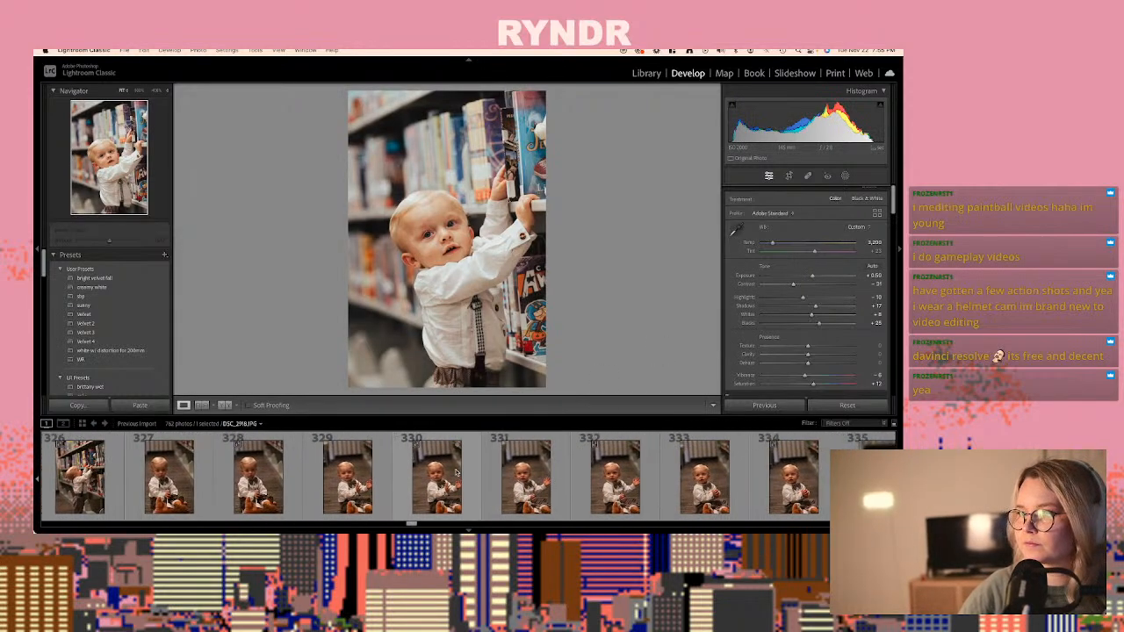
left_click(167, 481)
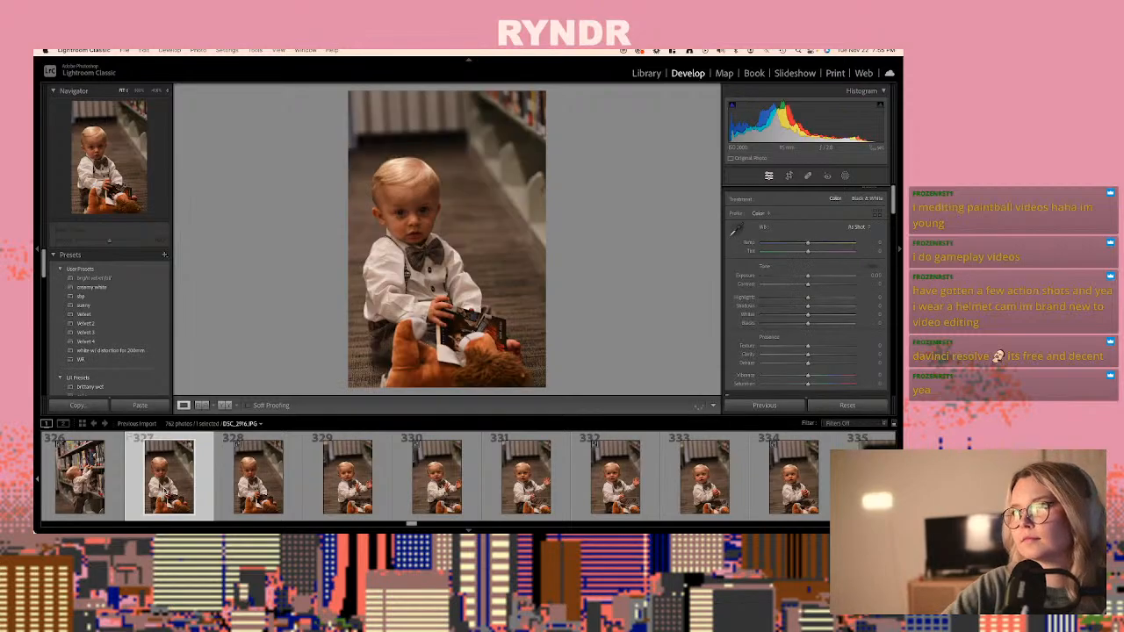
scroll(164, 490, "up", 2)
key("Right")
key("Right")
key("Right")
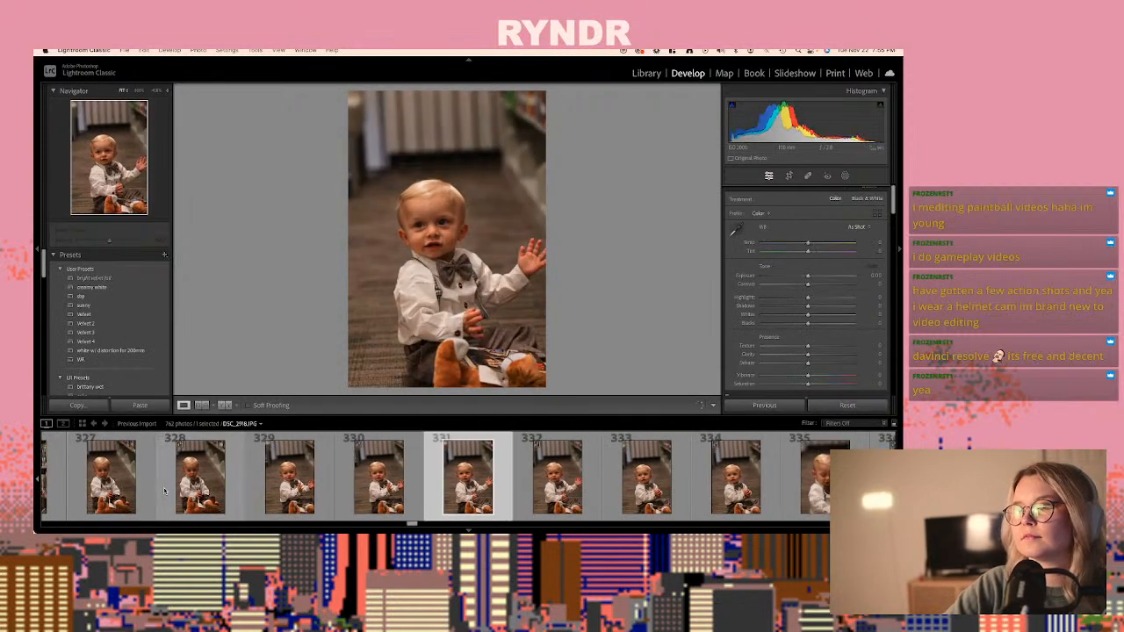
key("super+shift+v")
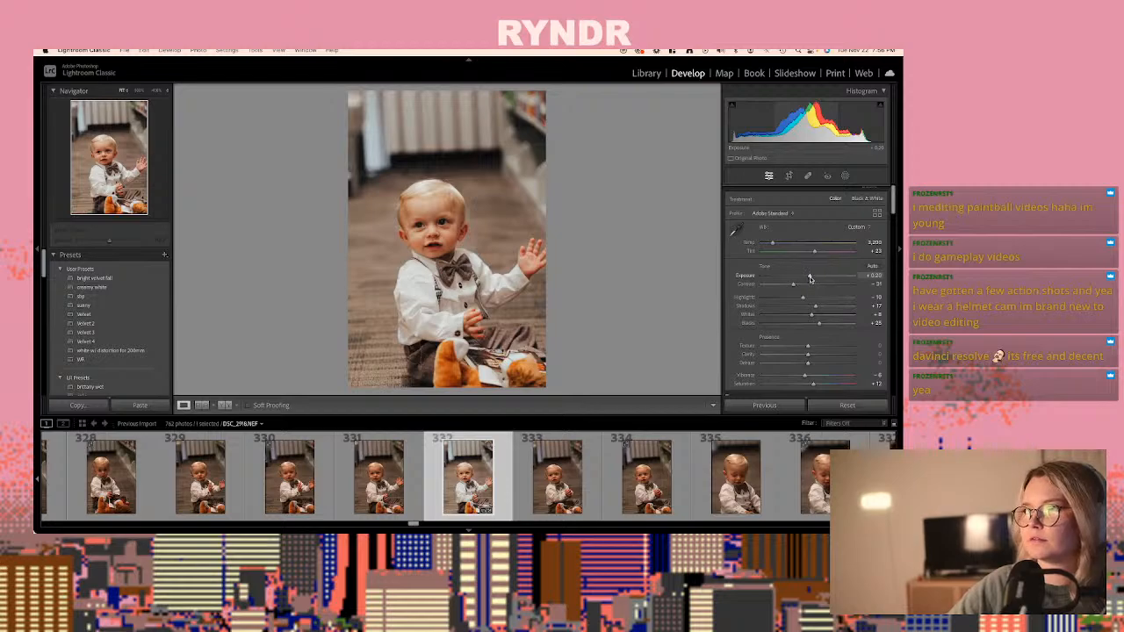
- Examine the remaining carpet close-ups and the first stone-steps frames for a good raw photo to edit
scroll(395, 479, "down", 4)
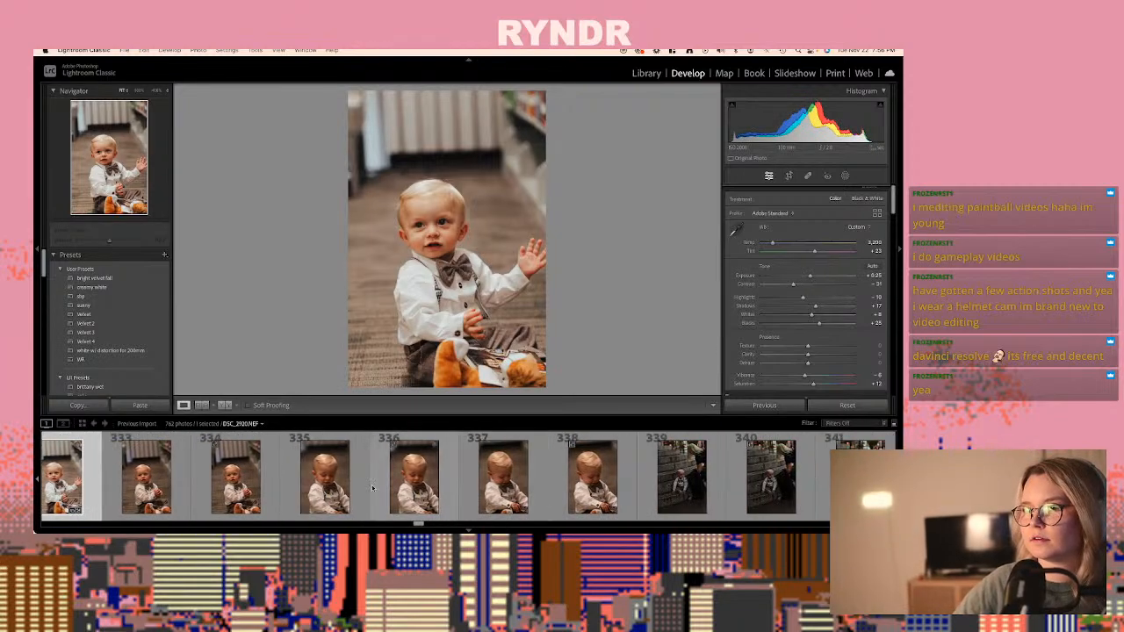
left_click(418, 490)
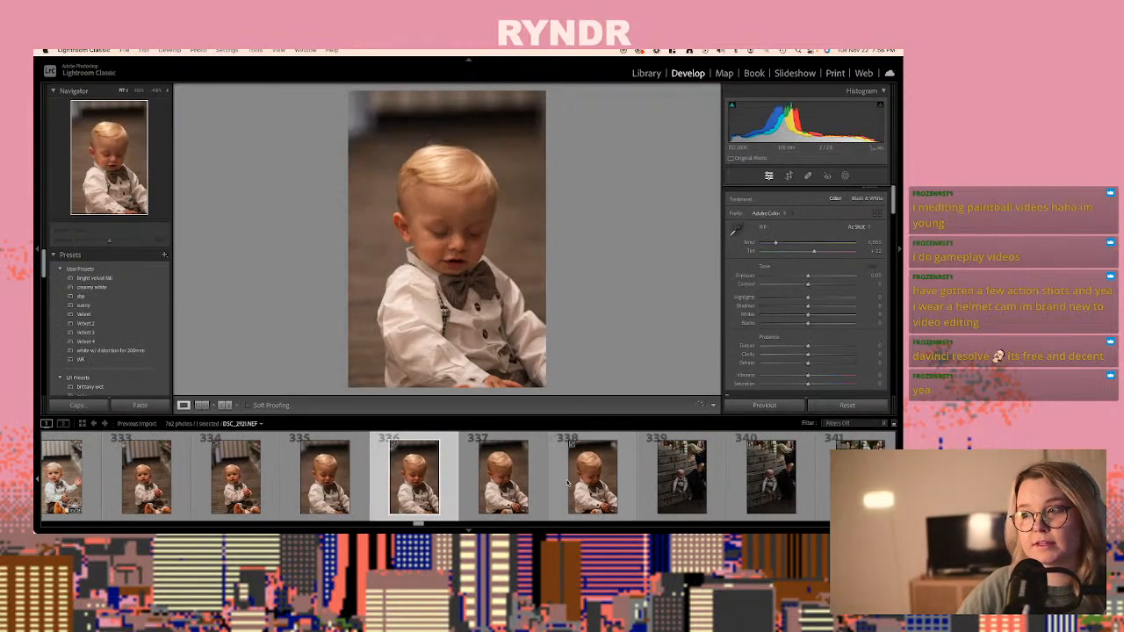
left_click(581, 482)
scroll(544, 482, "down", 4)
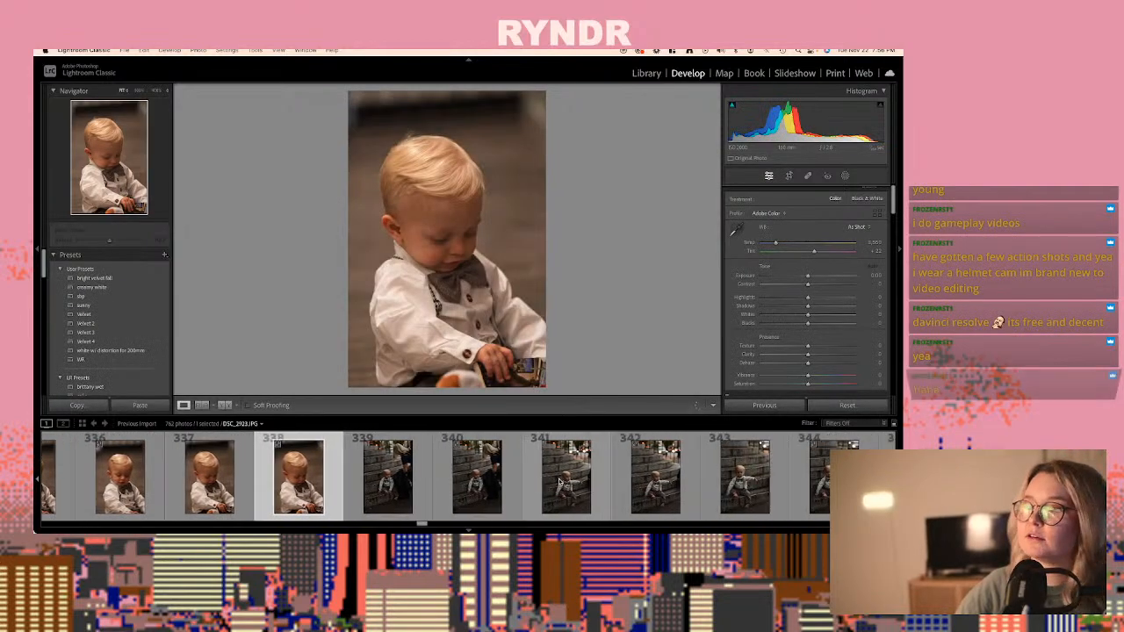
left_click(496, 482)
key("Right")
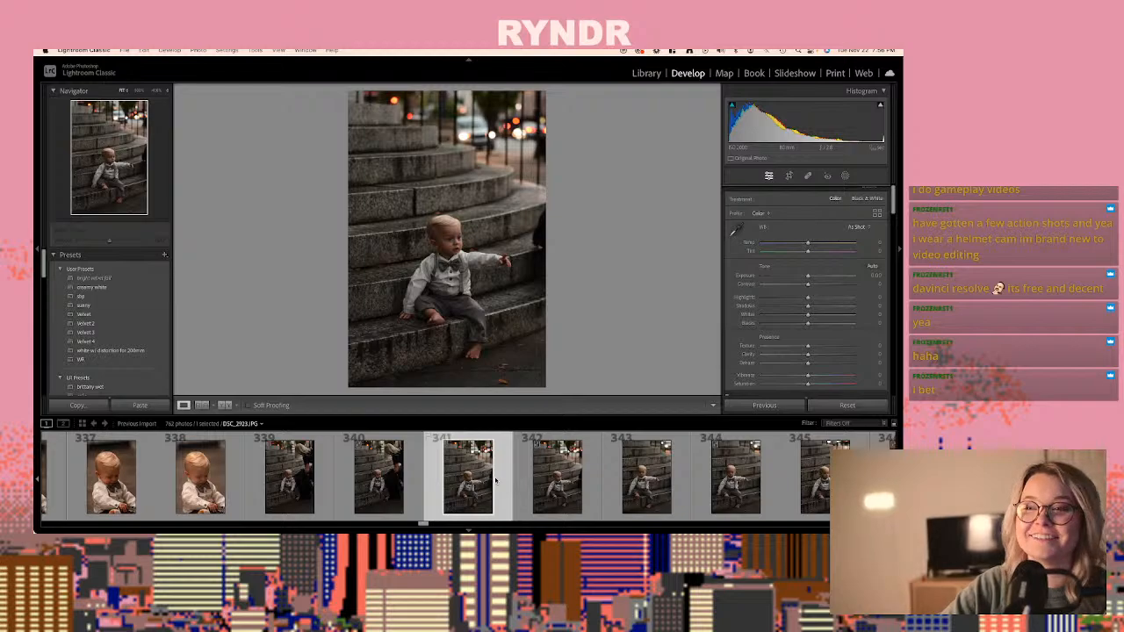
key("Right")
key("Right")
key("Right")
key("Right")
key("Right")
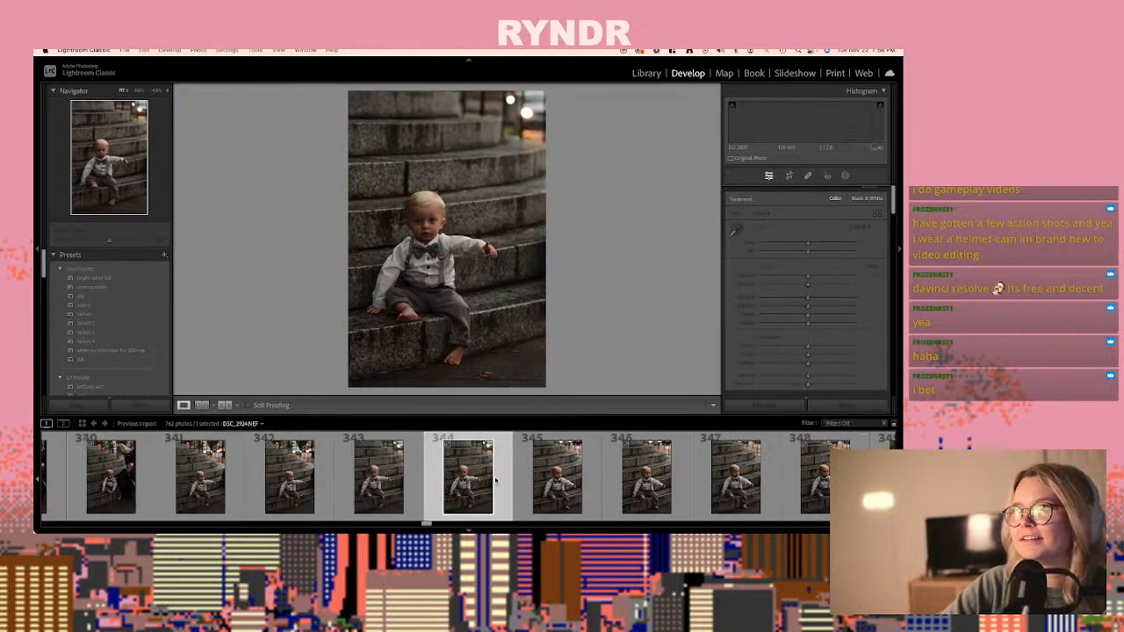
key("Right")
key("Right")
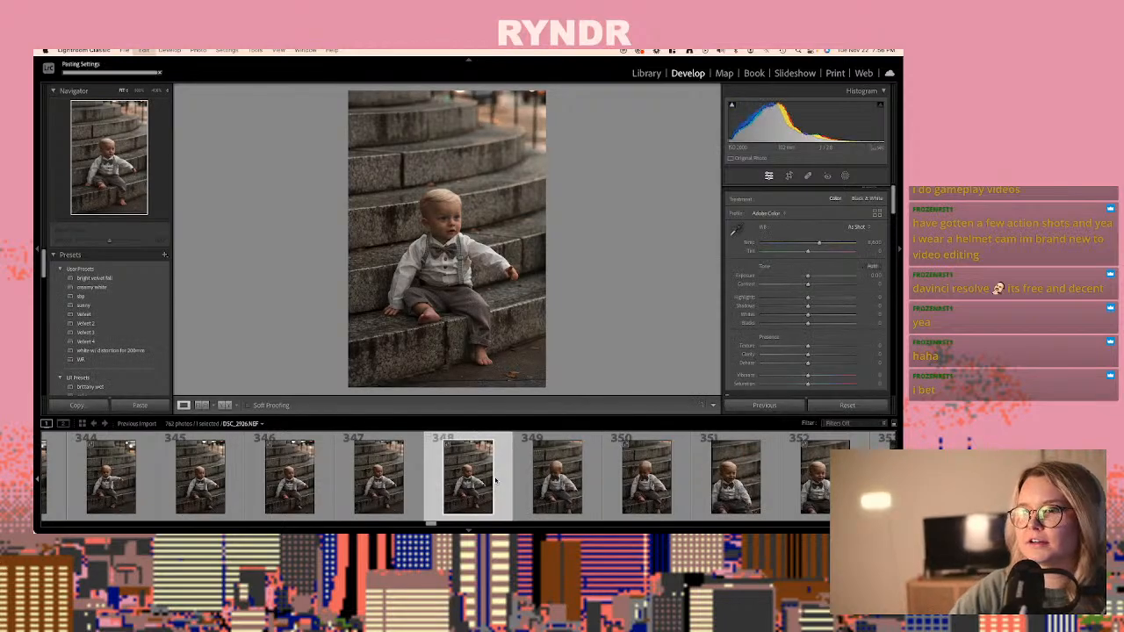
- Paste the copied develop settings onto DSC_2926.NEF, photo 348, on the stone steps, then warm its temperature and set exposure to +0.65
key("super+shift+v")
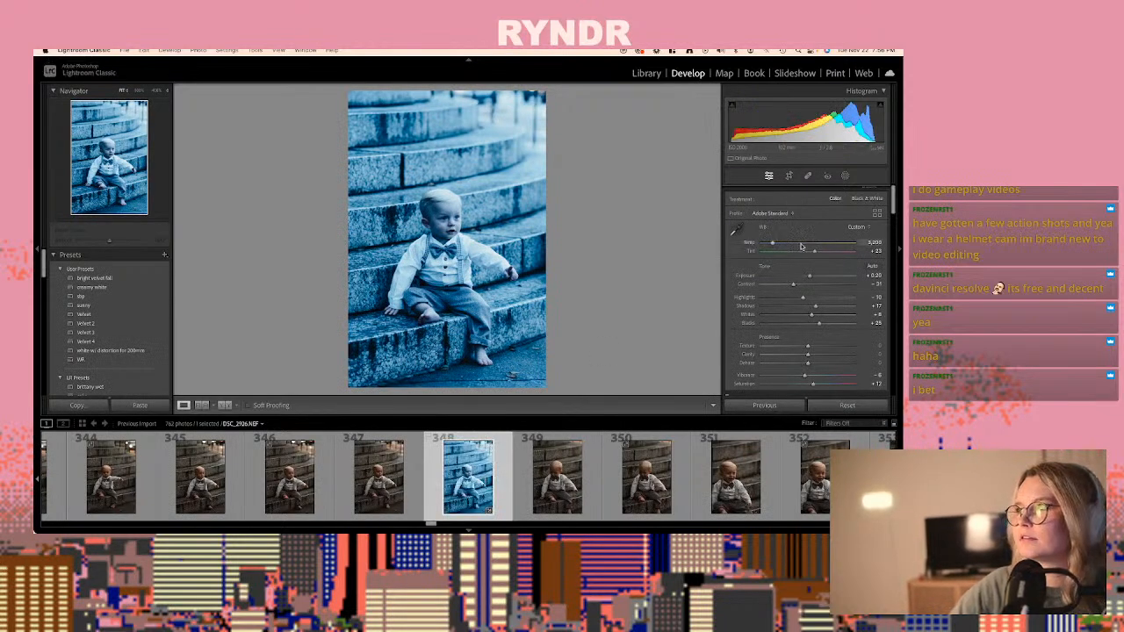
left_click(801, 245)
left_click_drag(812, 245, 813, 278)
left_click(824, 277)
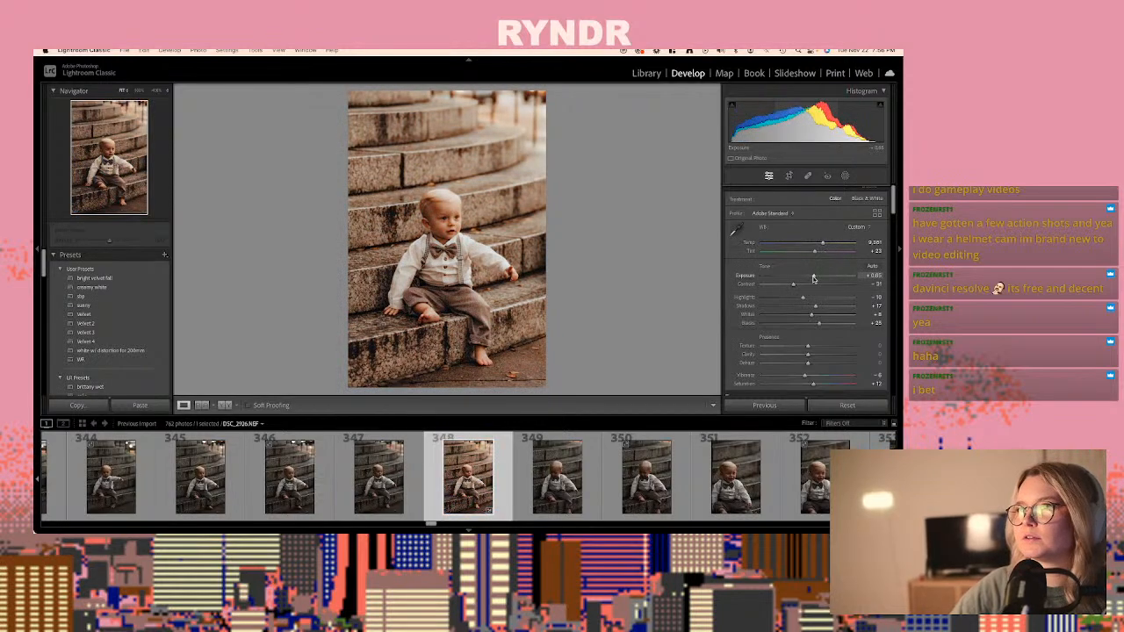
- Copy the develop settings of DSC_2926.NEF and paste them onto DSC_2928.JPG, photo 351, of the smiling baby
key("super+c")
key("Return")
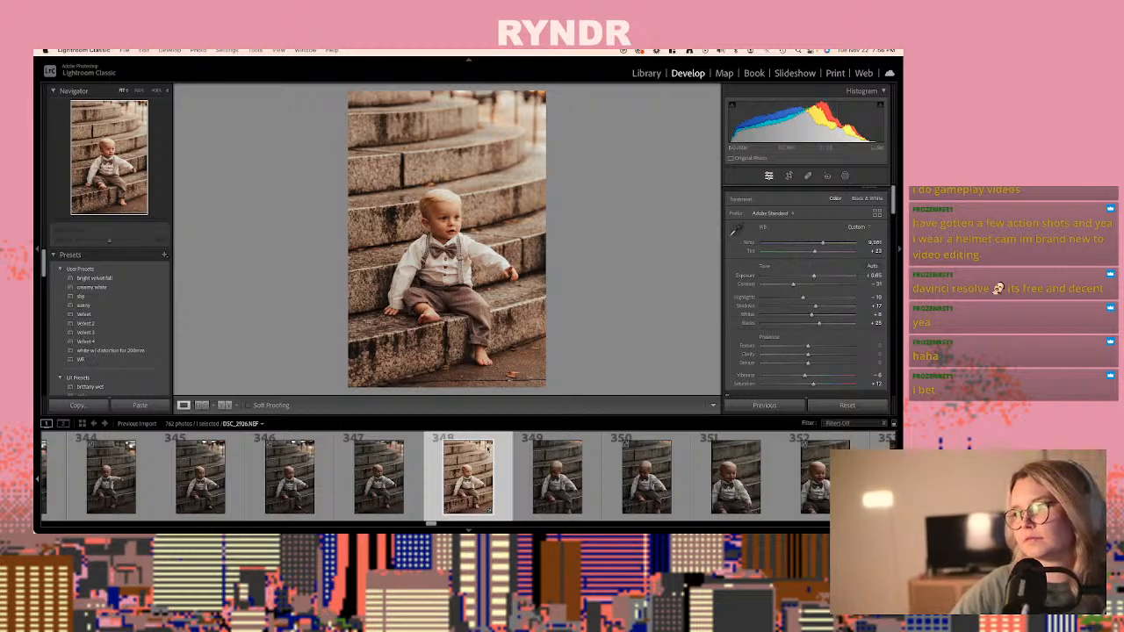
key("Right")
key("Right")
key("Right")
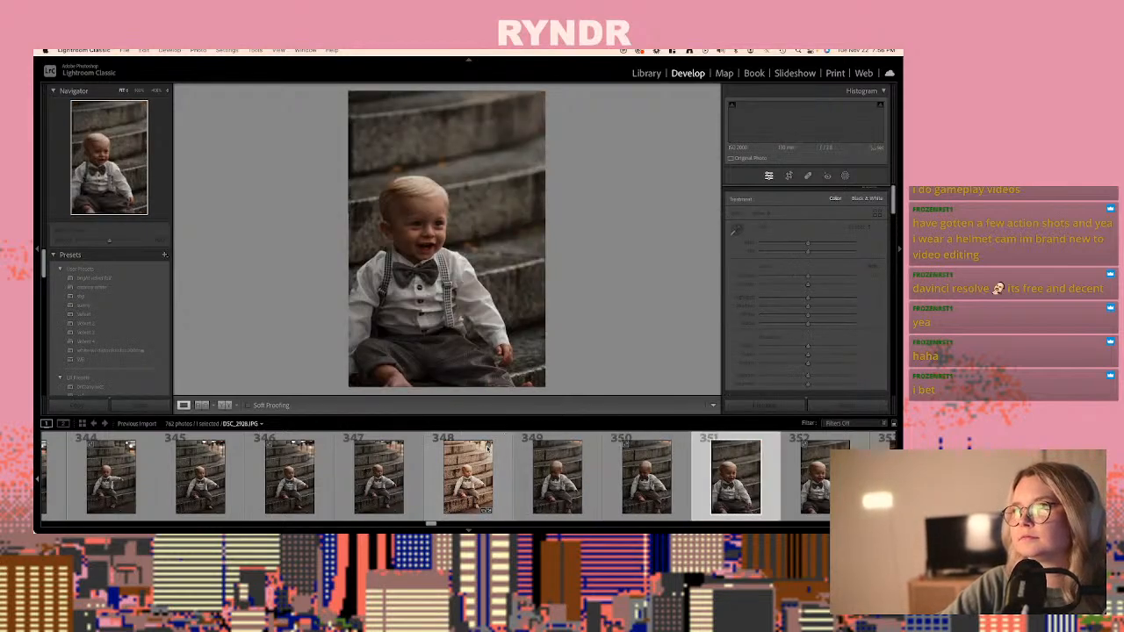
key("super+v")
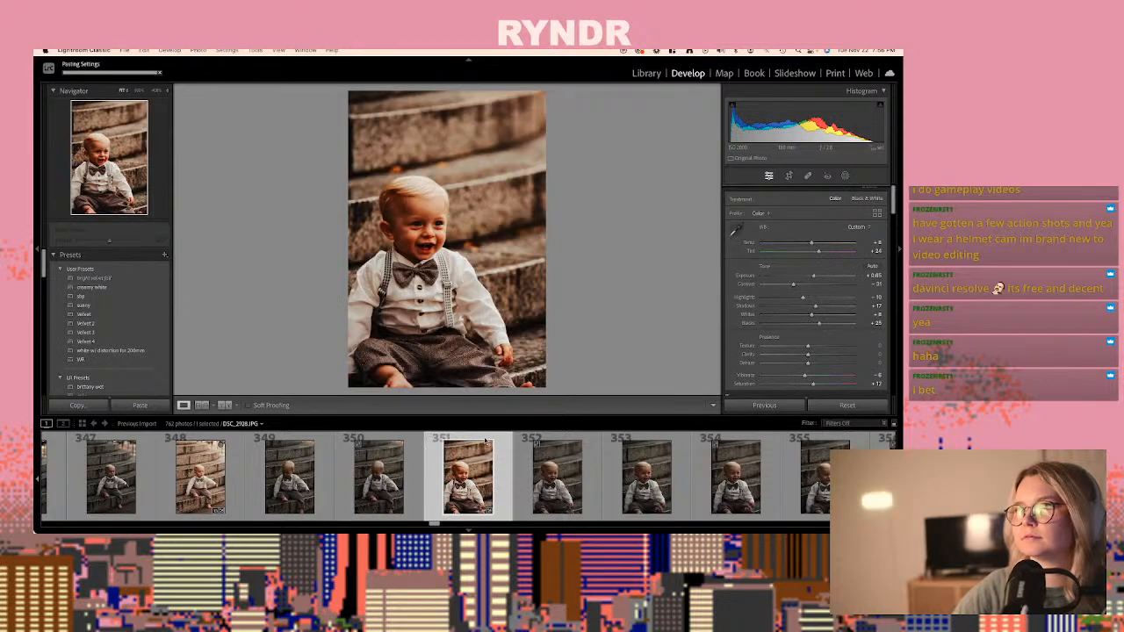
- Paste the copied stone-steps settings onto the raw frames DSC_2928.NEF, photo 352, and DSC_2929.NEF, photo 354
left_click(522, 473)
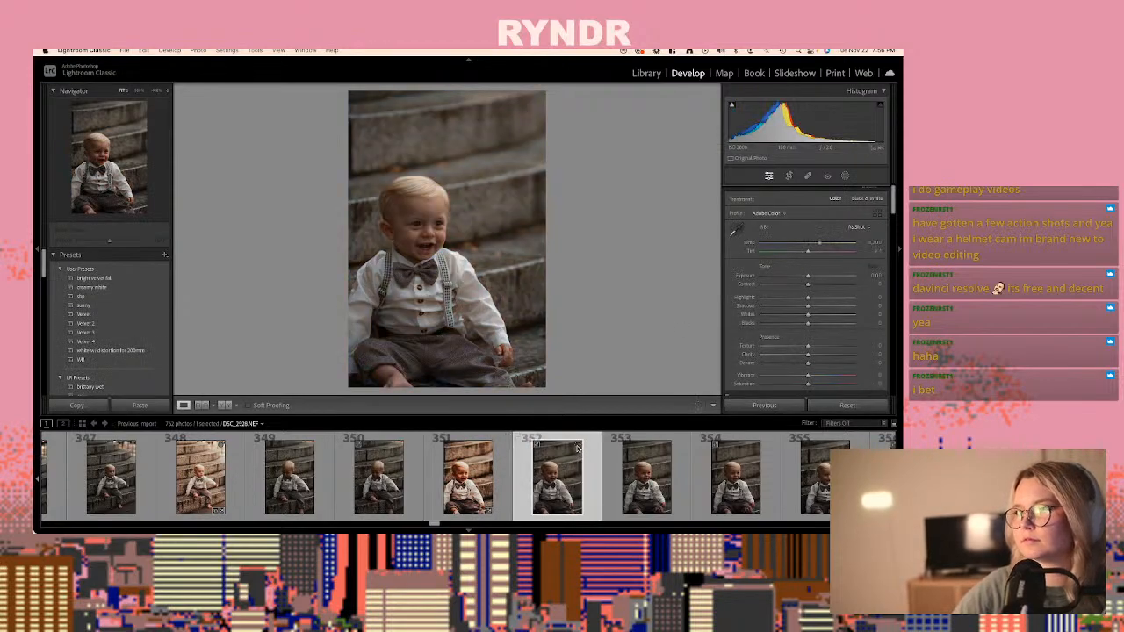
key("super+v")
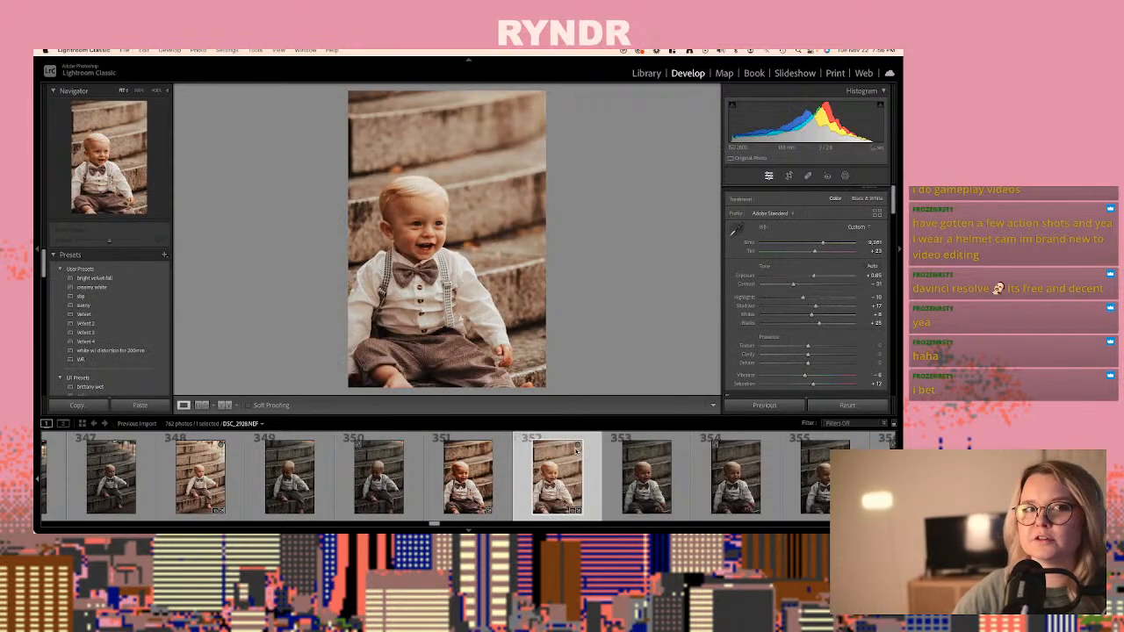
key("Right")
key("Right")
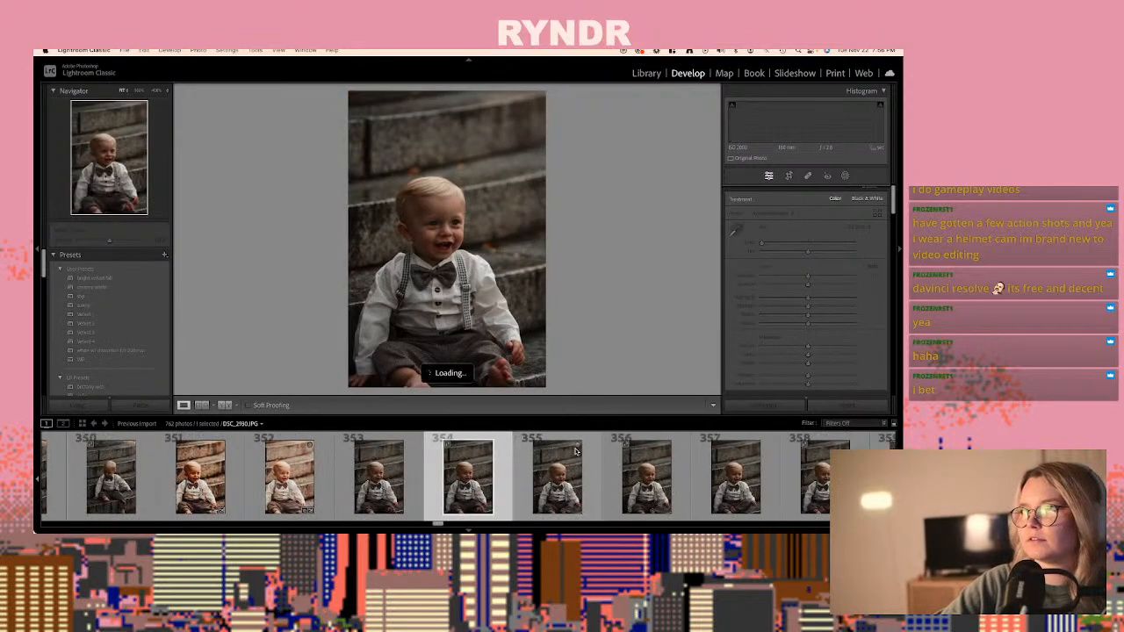
key("super+v")
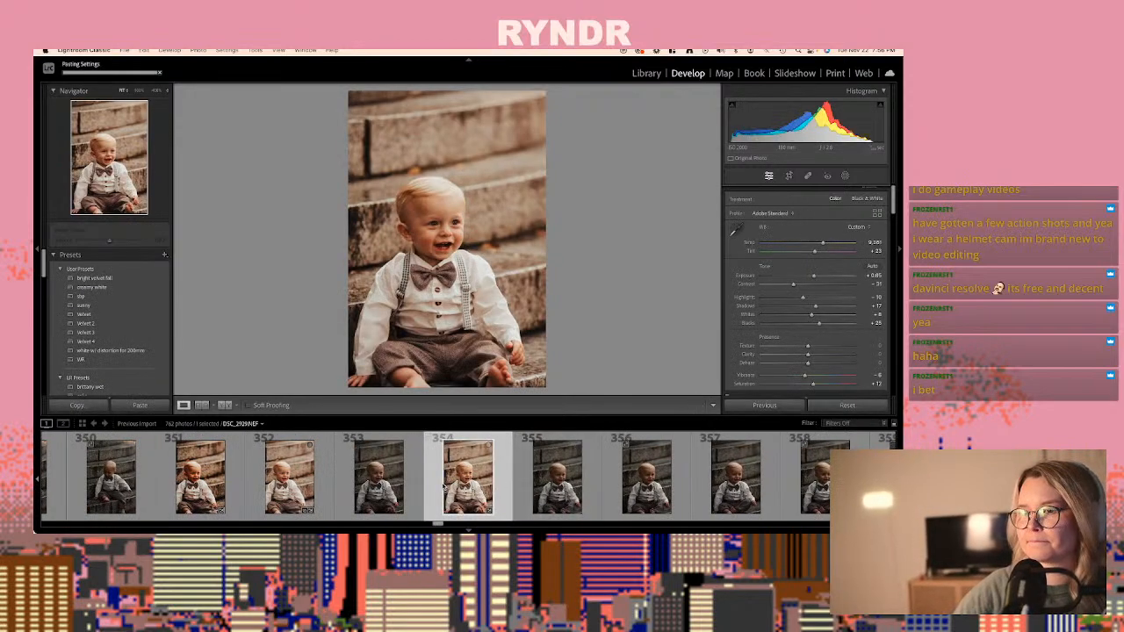
- Paste the copied stone-steps settings onto the raw DSC_2930.NEF, photo 356
key("Left")
left_click(577, 448)
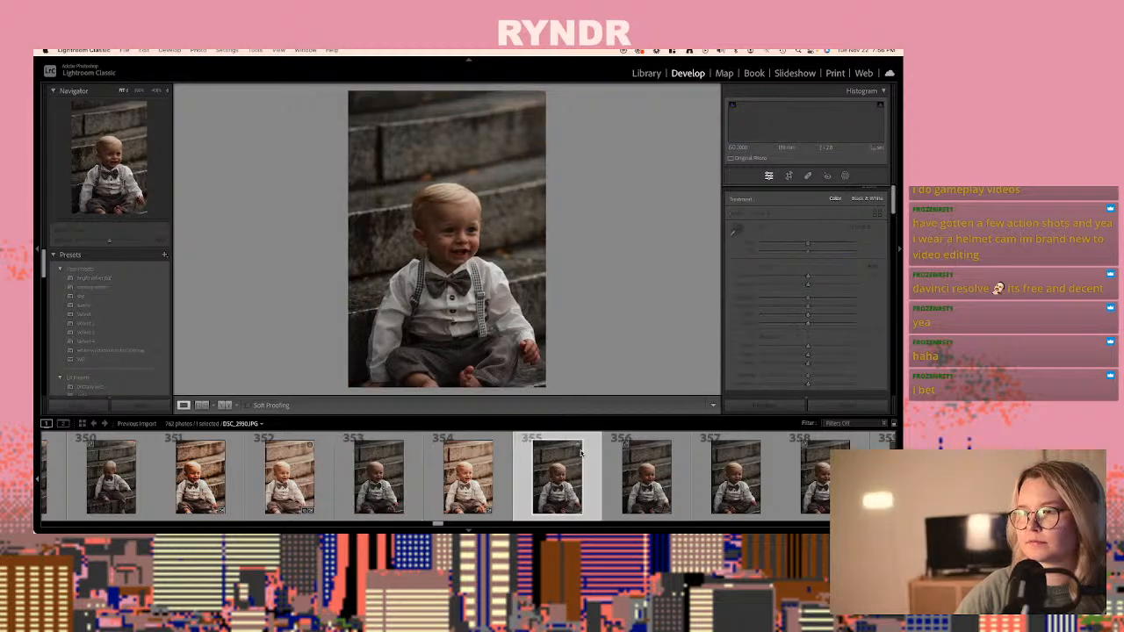
left_click(638, 489)
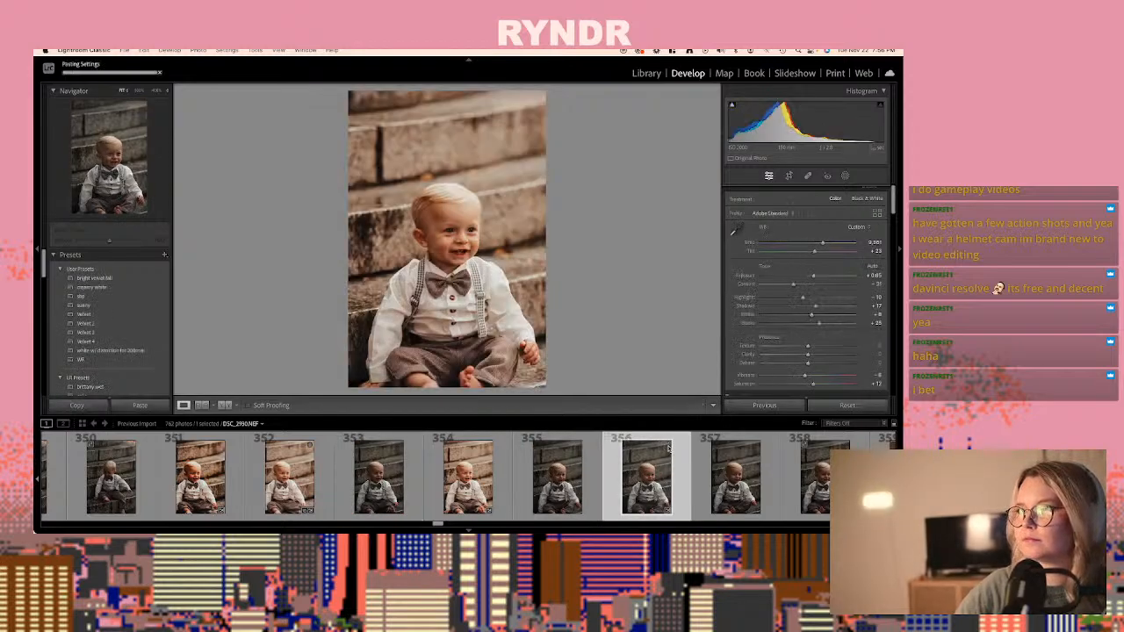
- Paste the copied develop settings onto the wide steps shot DSC_2932.NEF, photo 360, and raise its exposure to +1.05
scroll(634, 486, "down", 5)
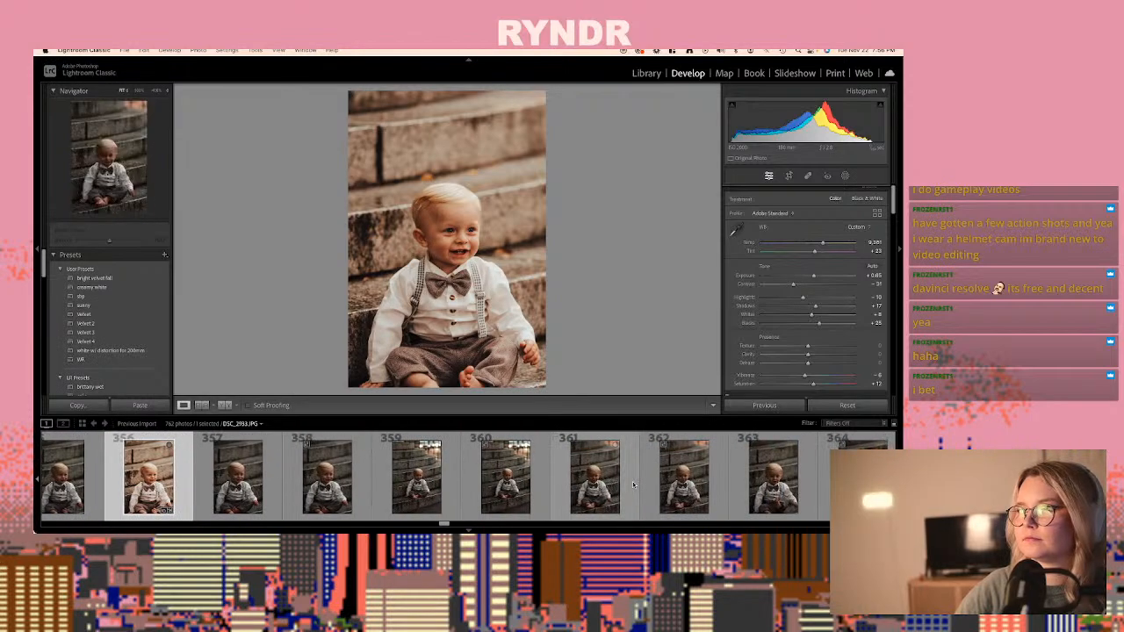
left_click(508, 483)
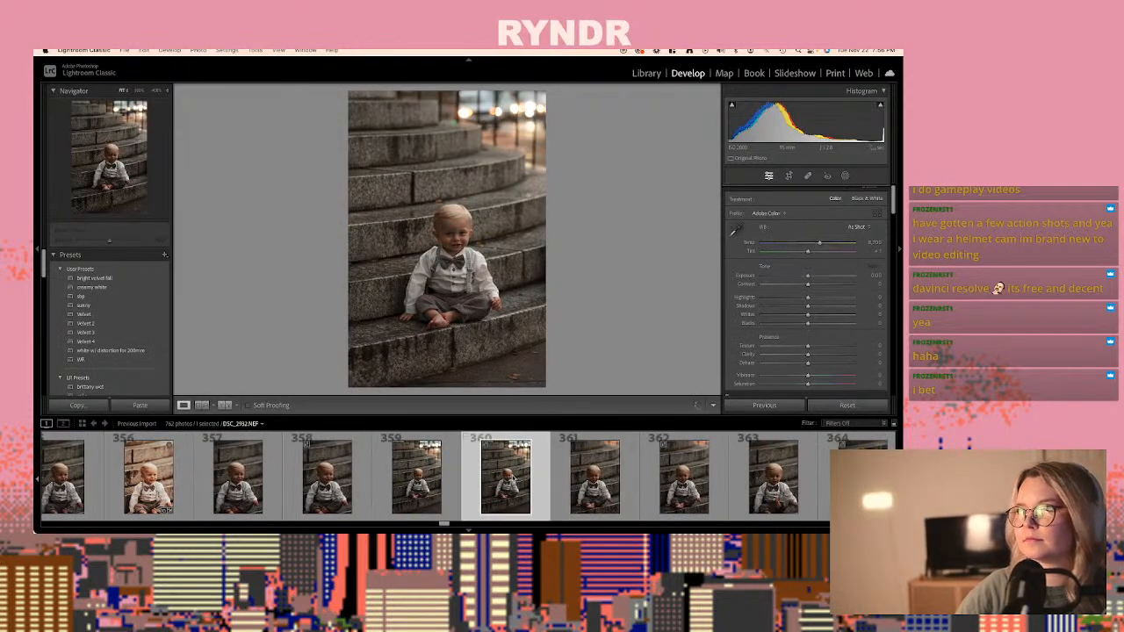
key("shift+super+v")
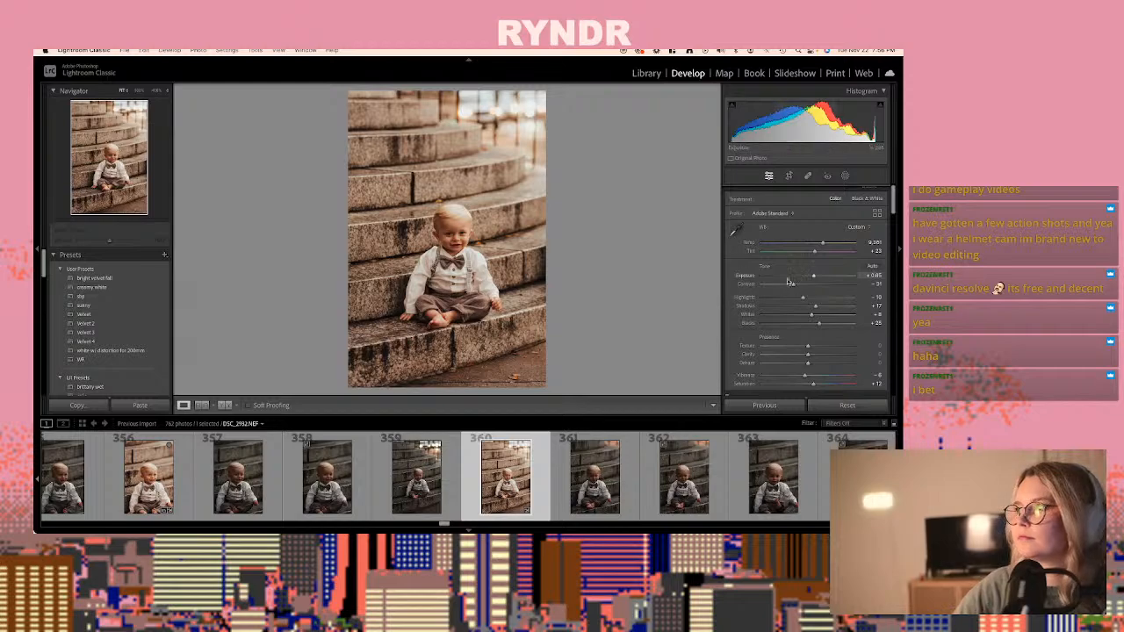
left_click_drag(814, 277, 817, 278)
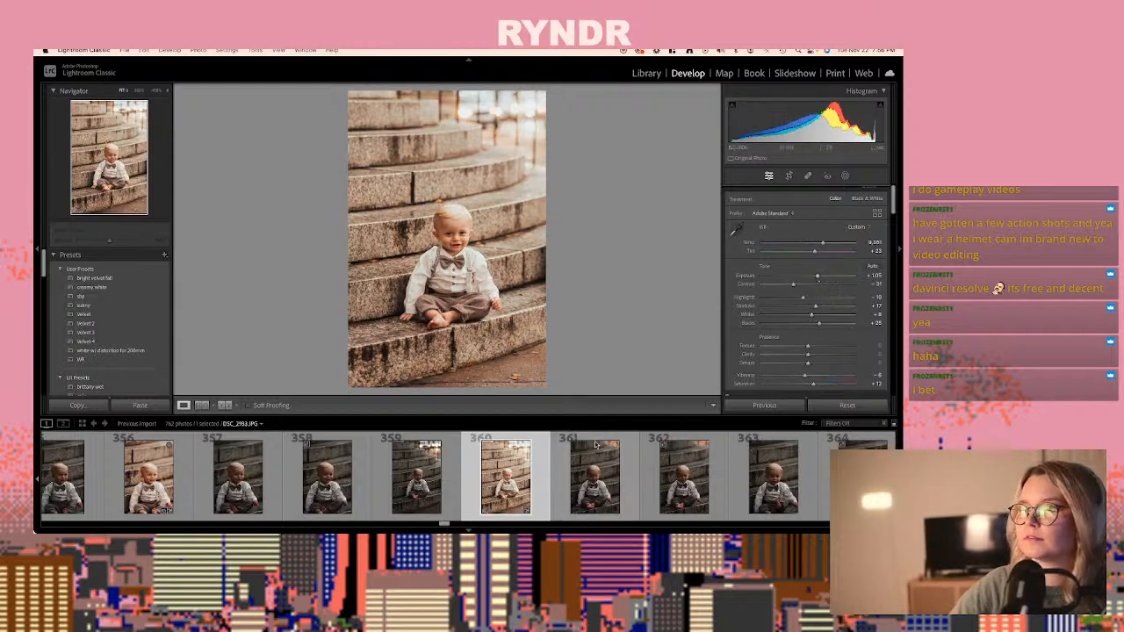
- Copy the develop settings of the wide steps shot DSC_2932.NEF, photo 360
key("shift+super+c")
key("Return")
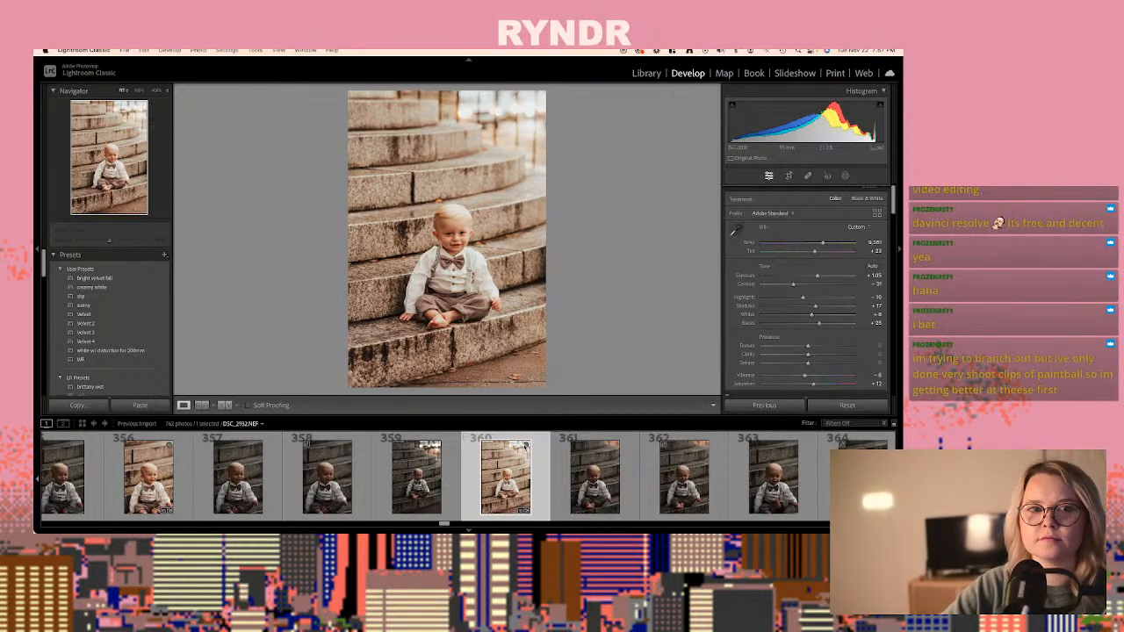
- Review the unedited stone-steps frames from photo 361 to photo 380 for expression and sharpness
key("Right")
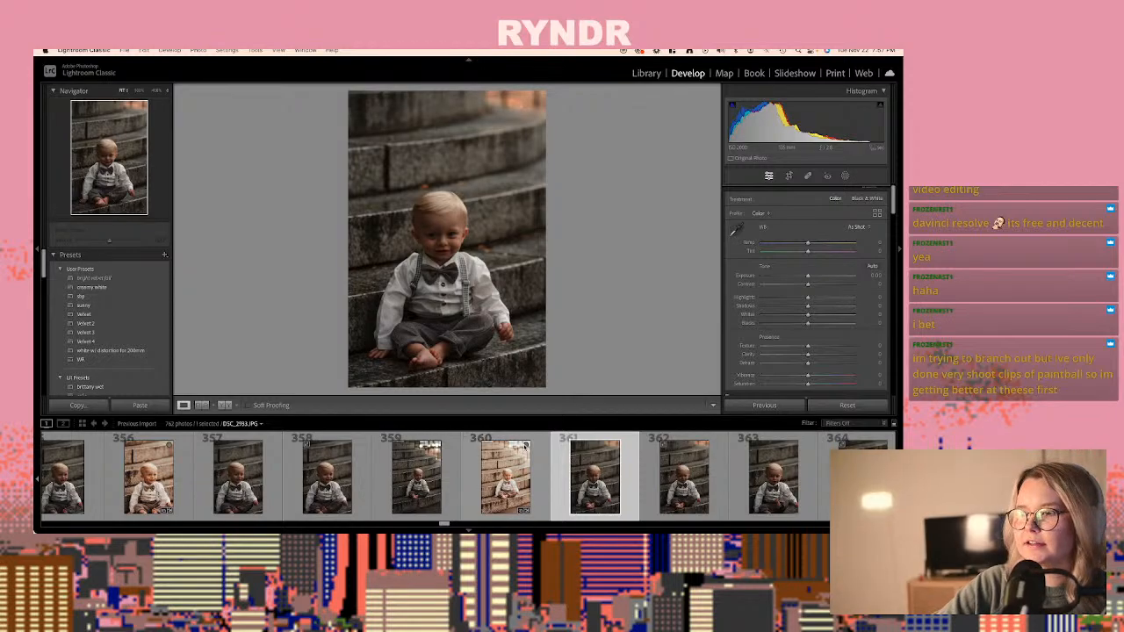
key("Right")
key("Right")
key("Right")
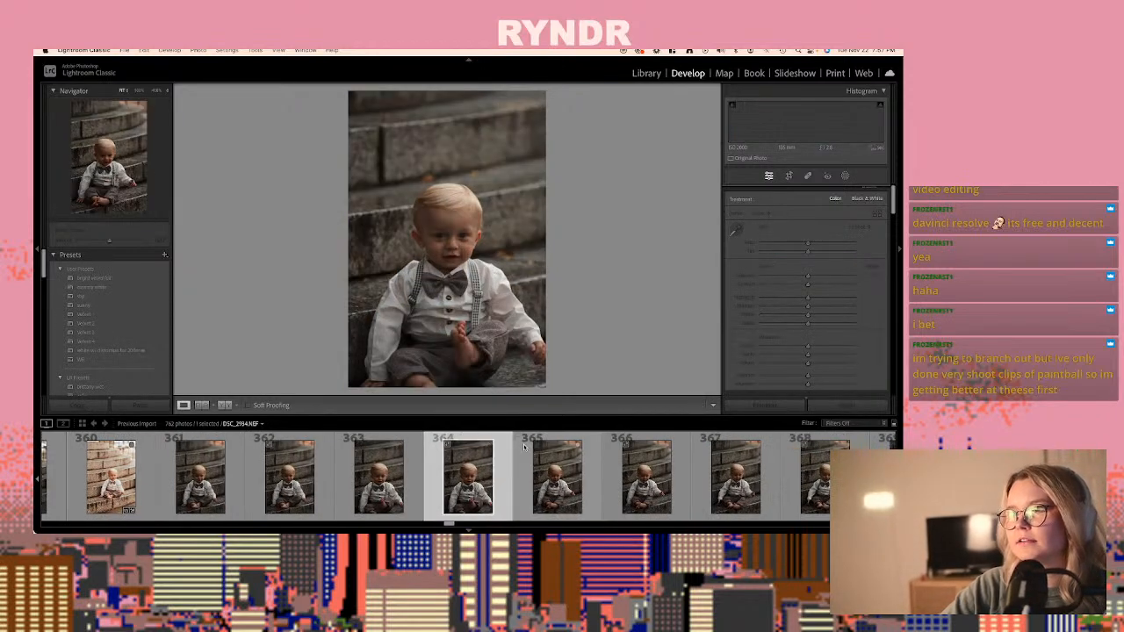
key("Right")
key("Right")
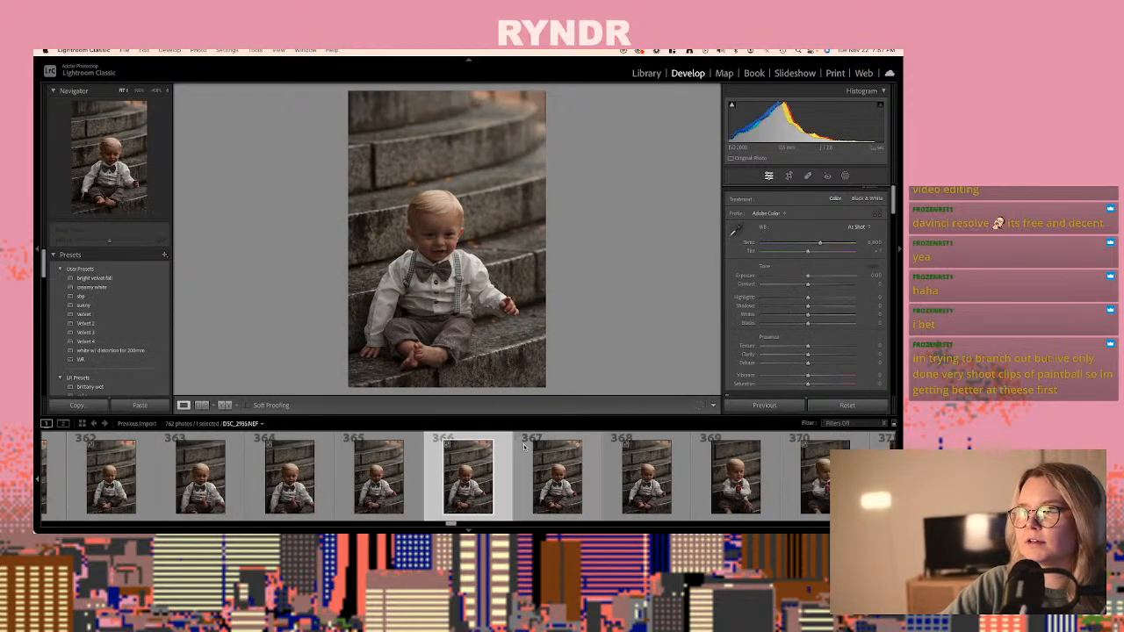
key("Right")
scroll(576, 518, "down", 3)
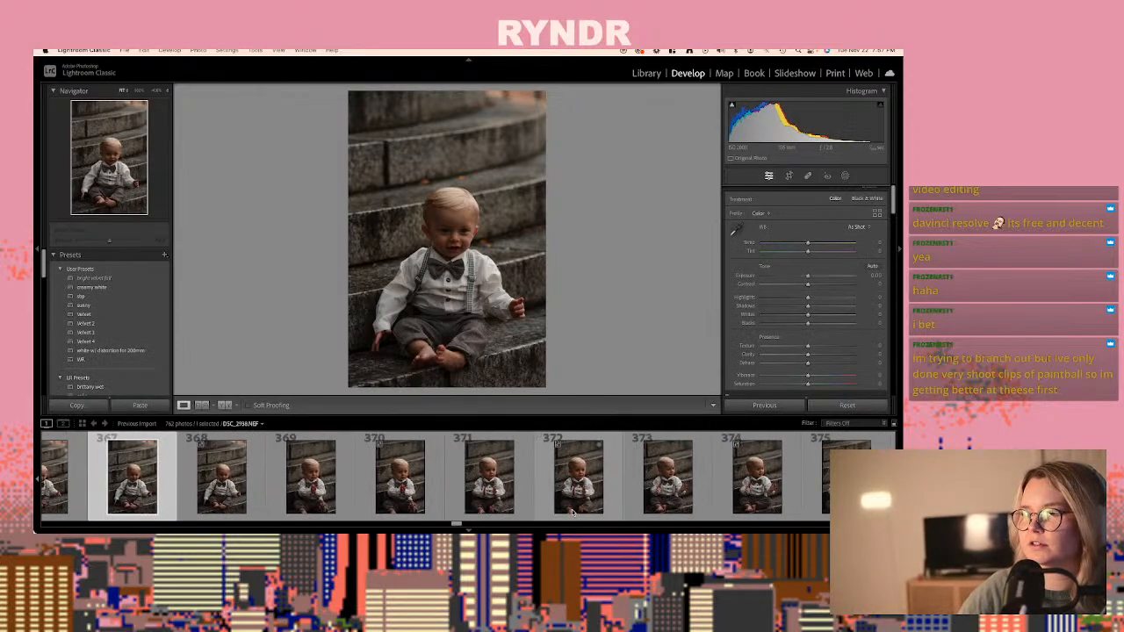
left_click(423, 499)
key("Right")
key("Right")
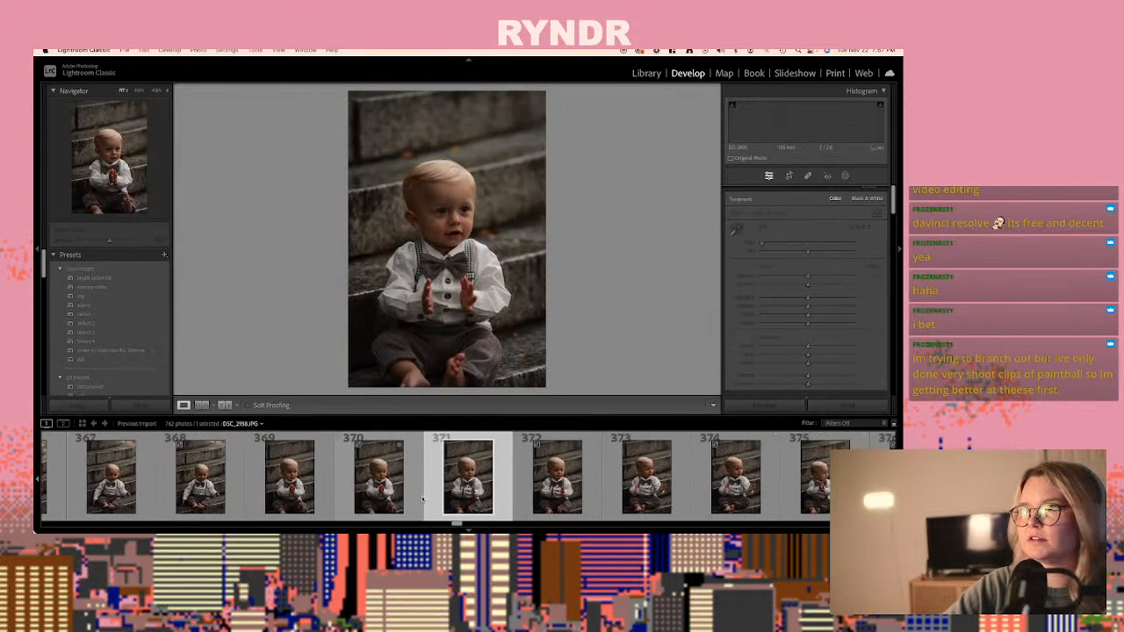
key("Right")
key("Right")
key("Right")
key("Right")
key("Right")
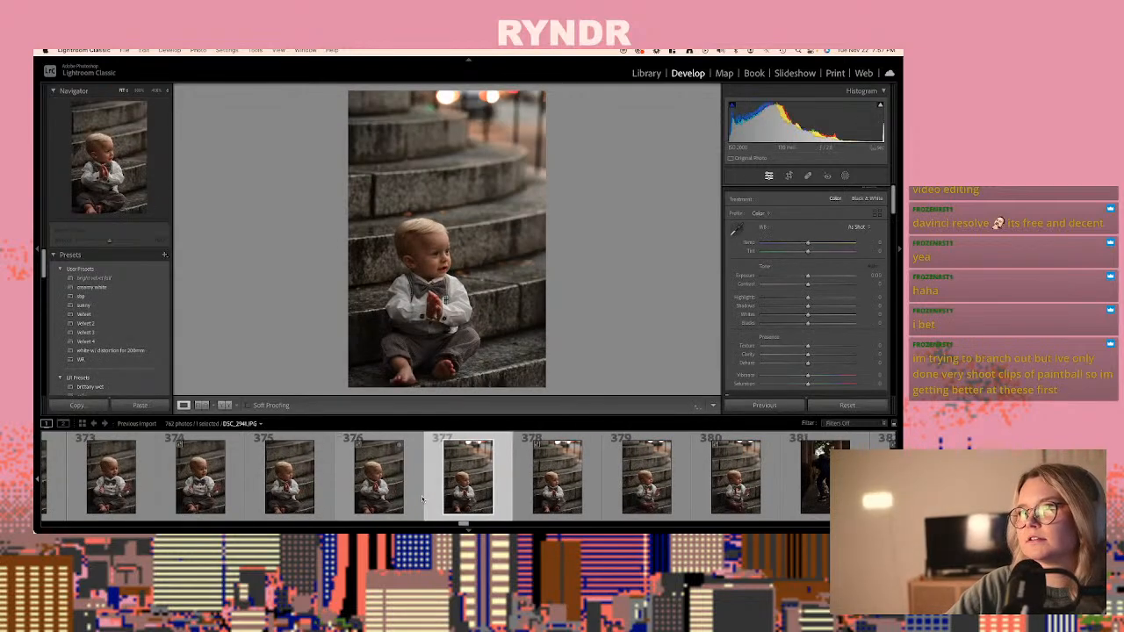
key("Right")
key("Right")
key("Right")
- Review the dark walkway frames of the baby, photos 382 to 402, for usable shots
key("Right")
key("Right")
key("Right")
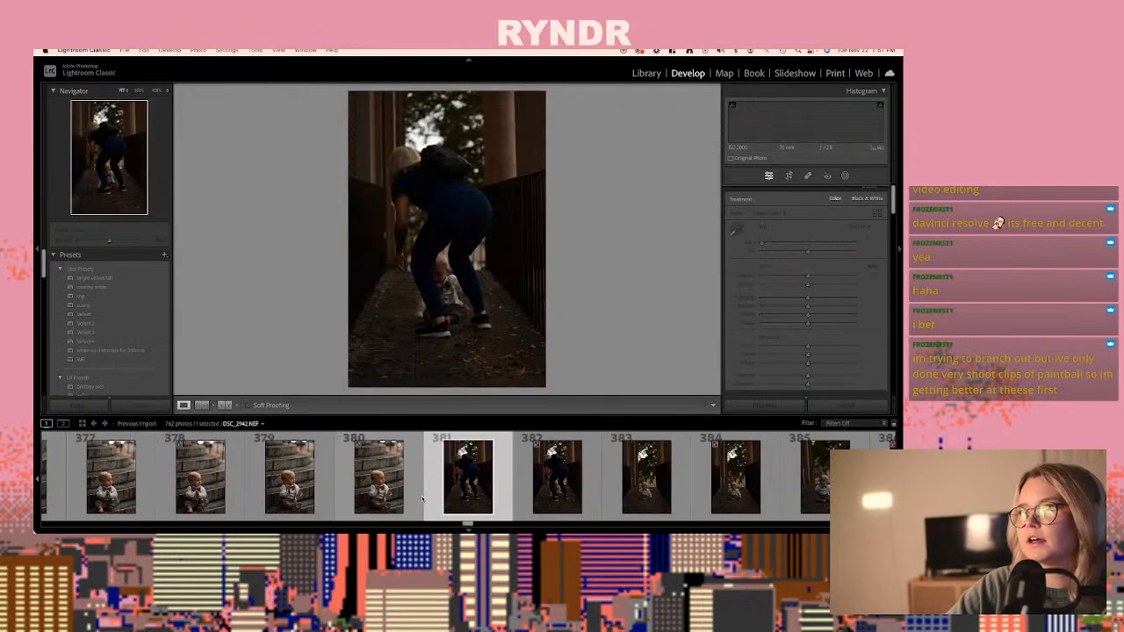
key("Right")
key("Right")
key("Right")
key("Right")
key("Right")
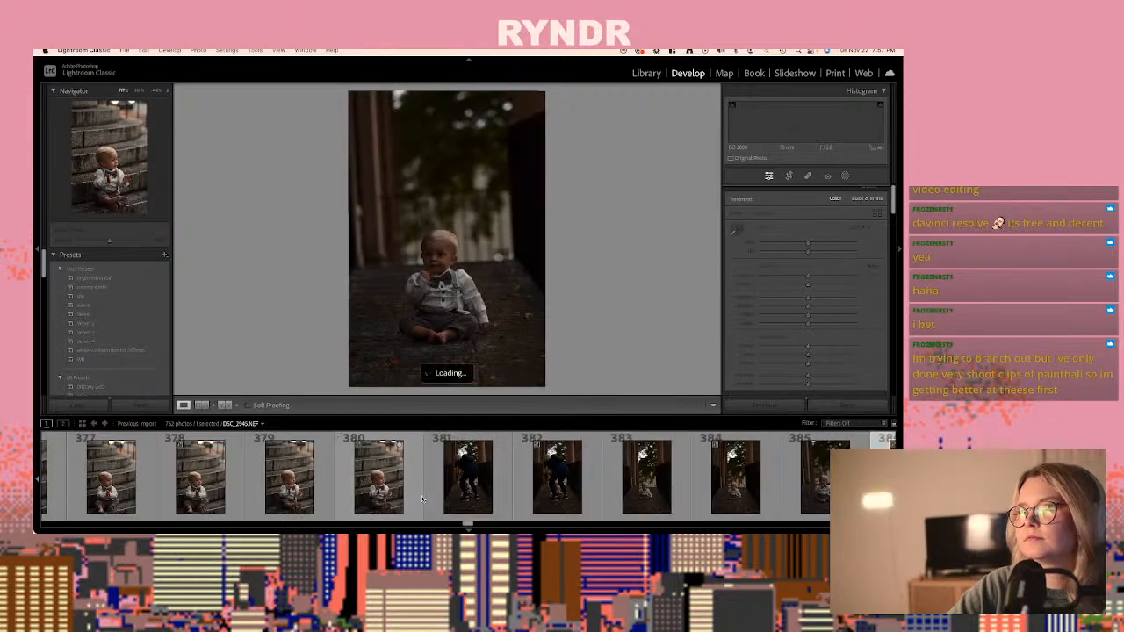
key("Right")
key("Right")
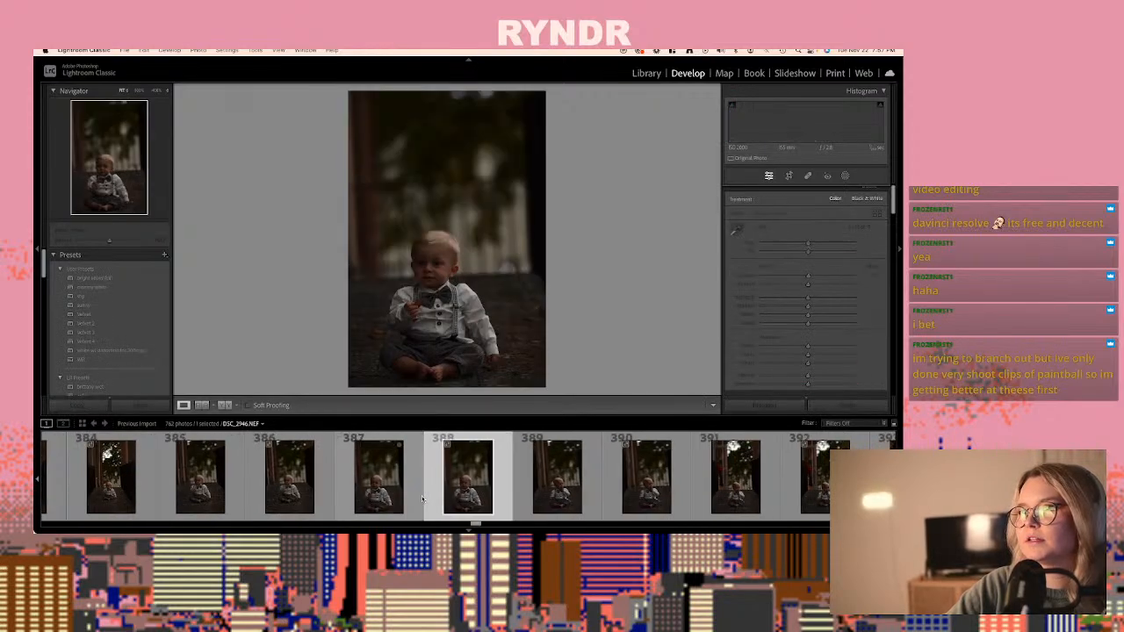
key("Right")
key("Right")
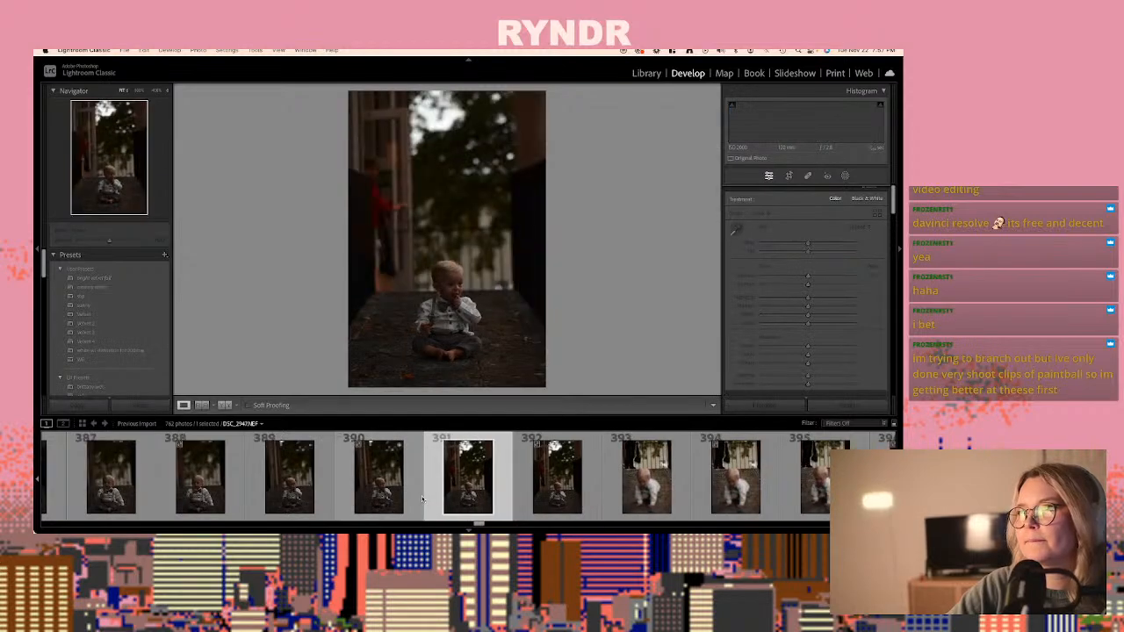
key("Right")
key("Right")
key("Right")
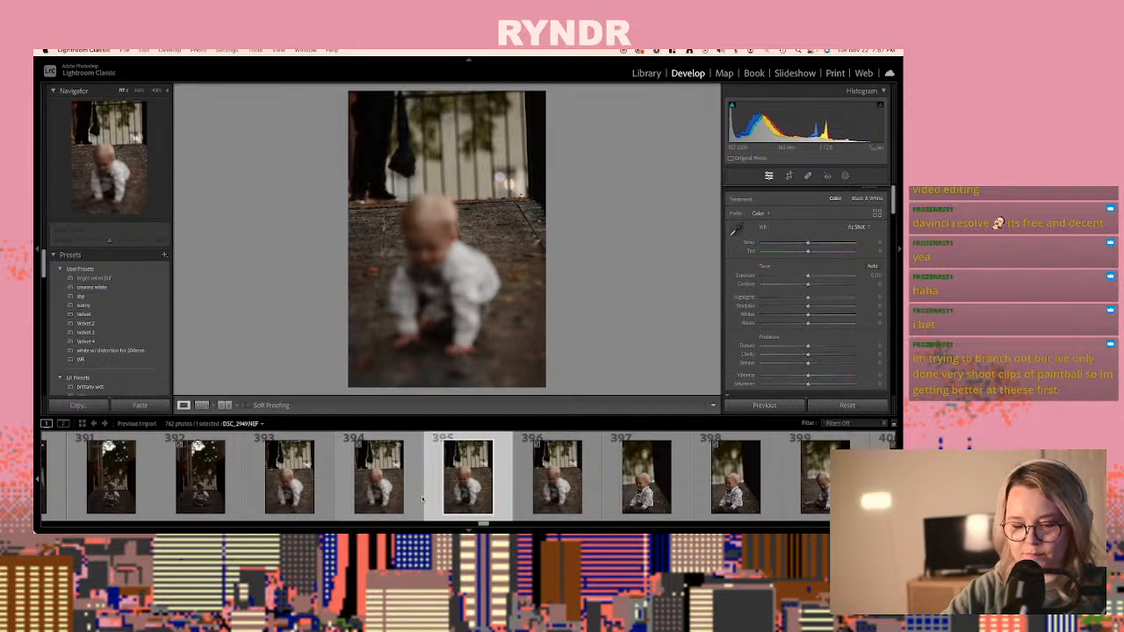
key("Right")
key("Right")
key("Right")
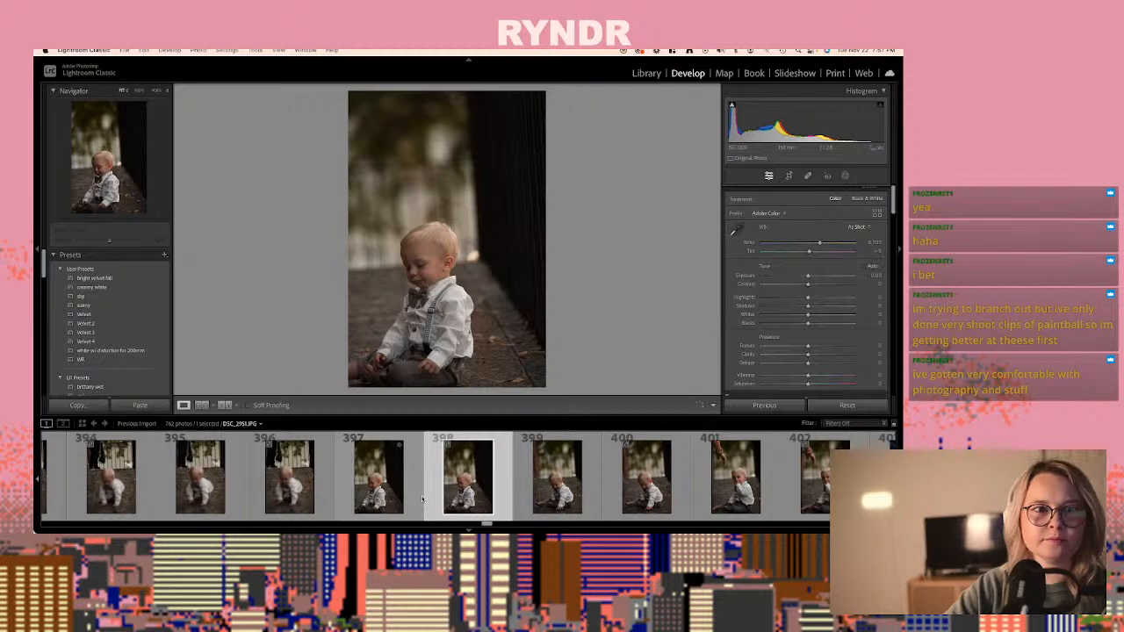
key("Right")
key("Right")
key("Right")
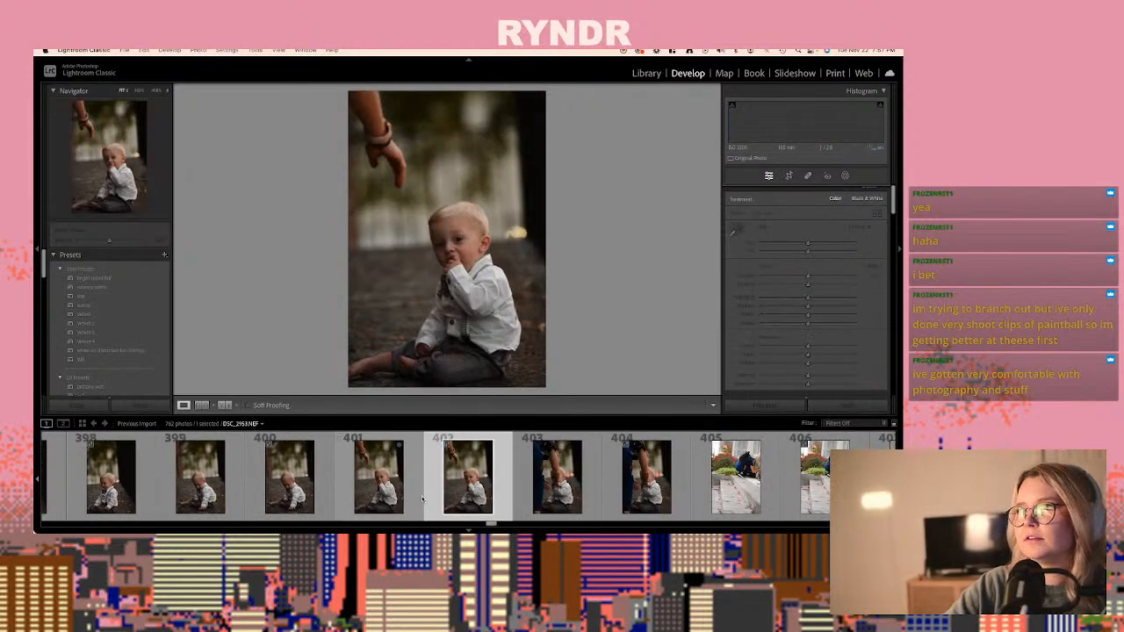
- Paste the copied develop settings onto DSC_2960.NEF, photo 416, of the baby before the pale wall, and set its exposure to +0.30
key("Right")
key("Right")
key("Right")
key("Right")
key("Right")
key("Right")
key("Right")
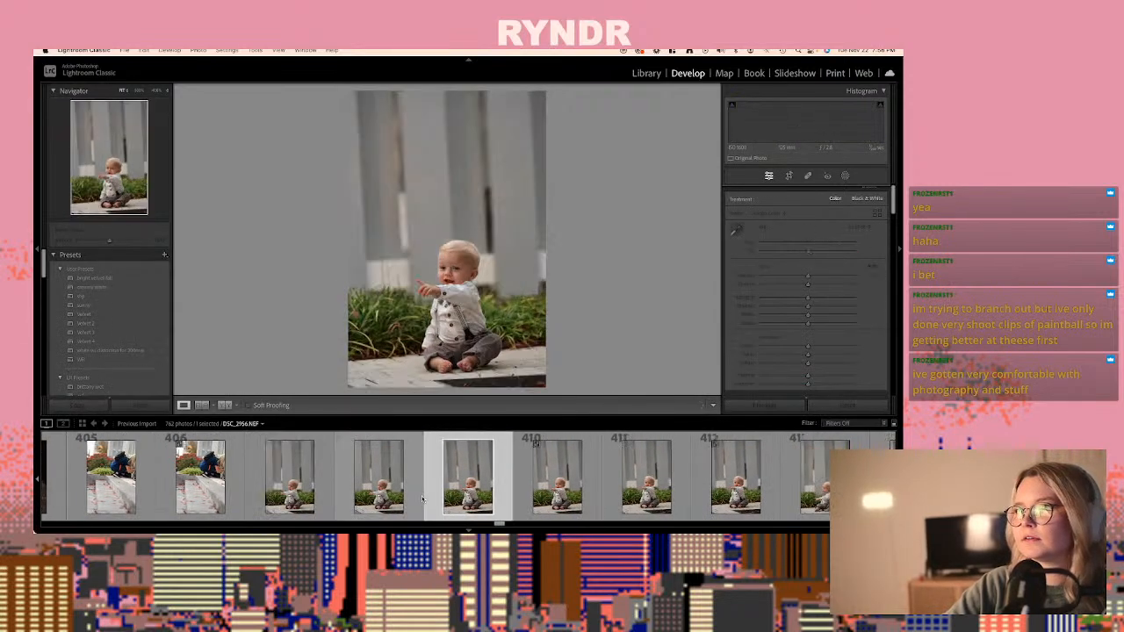
key("Right")
key("Right")
key("Right")
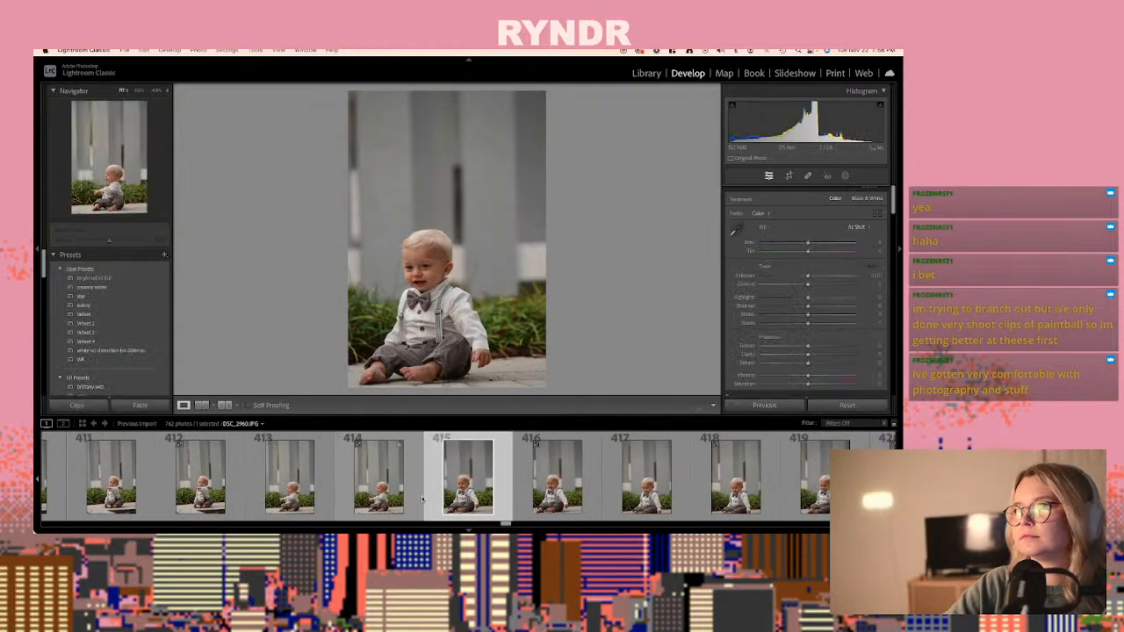
key("Right")
key("super+shift+v")
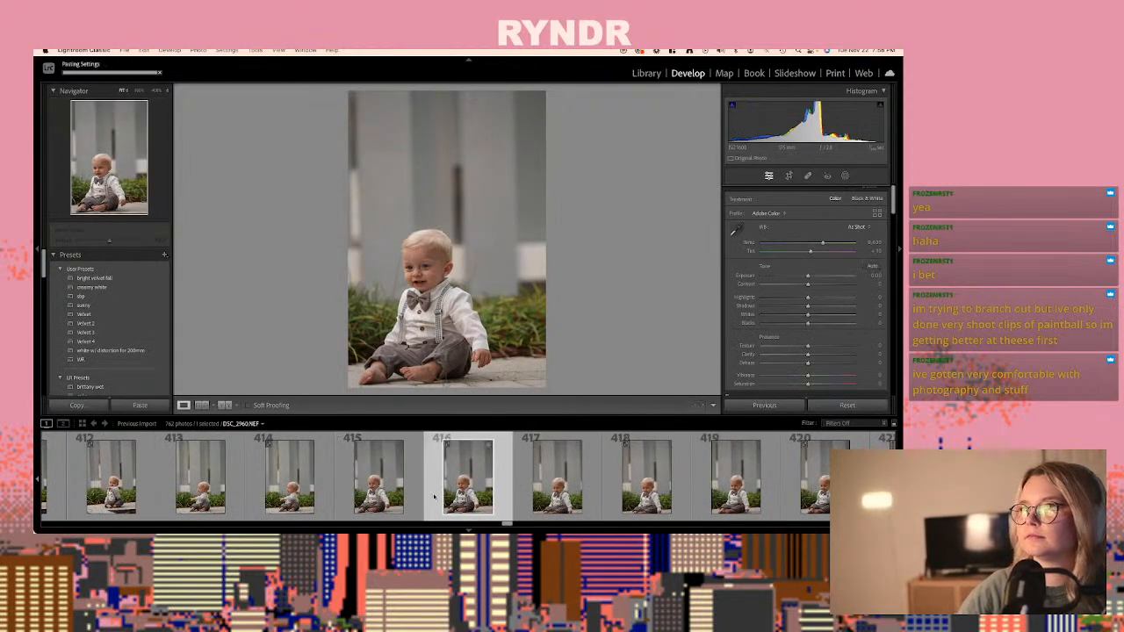
left_click_drag(816, 276, 811, 276)
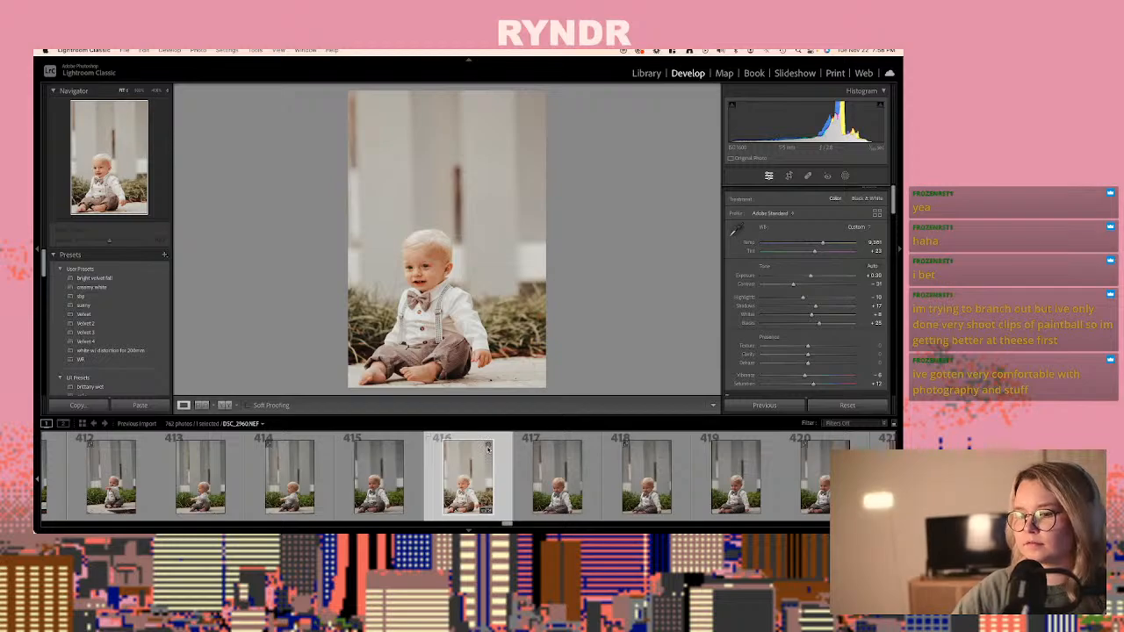
- Apply the develop settings of DSC_2960.NEF, with +0.30 exposure, to the raw DSC_2961.NEF, photo 418
key("Right")
key("Right")
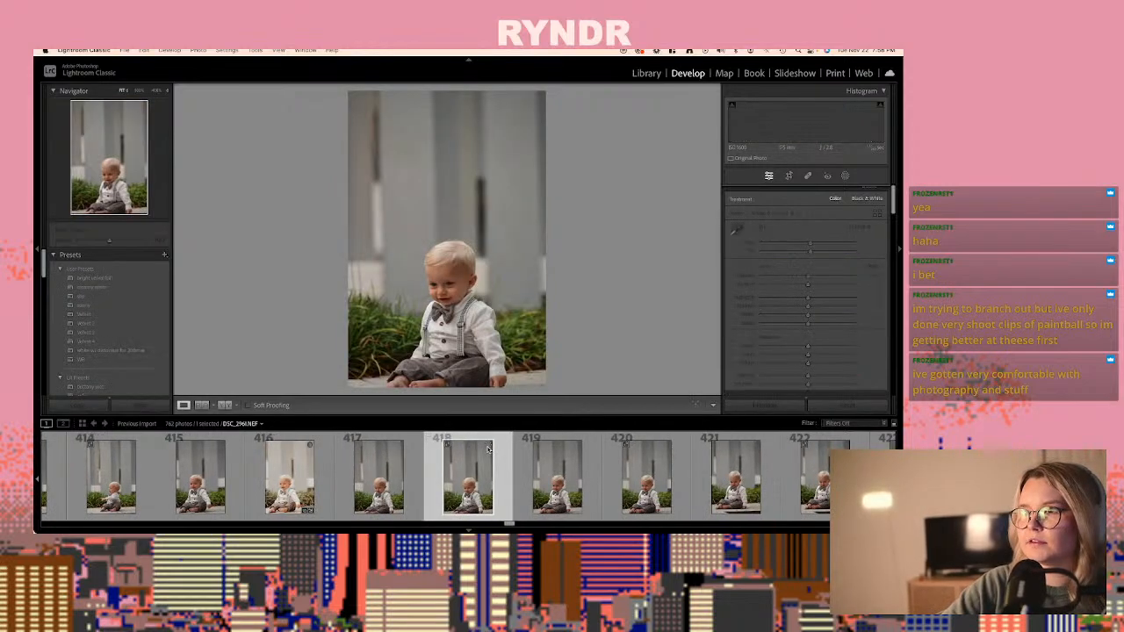
key("super+shift+v")
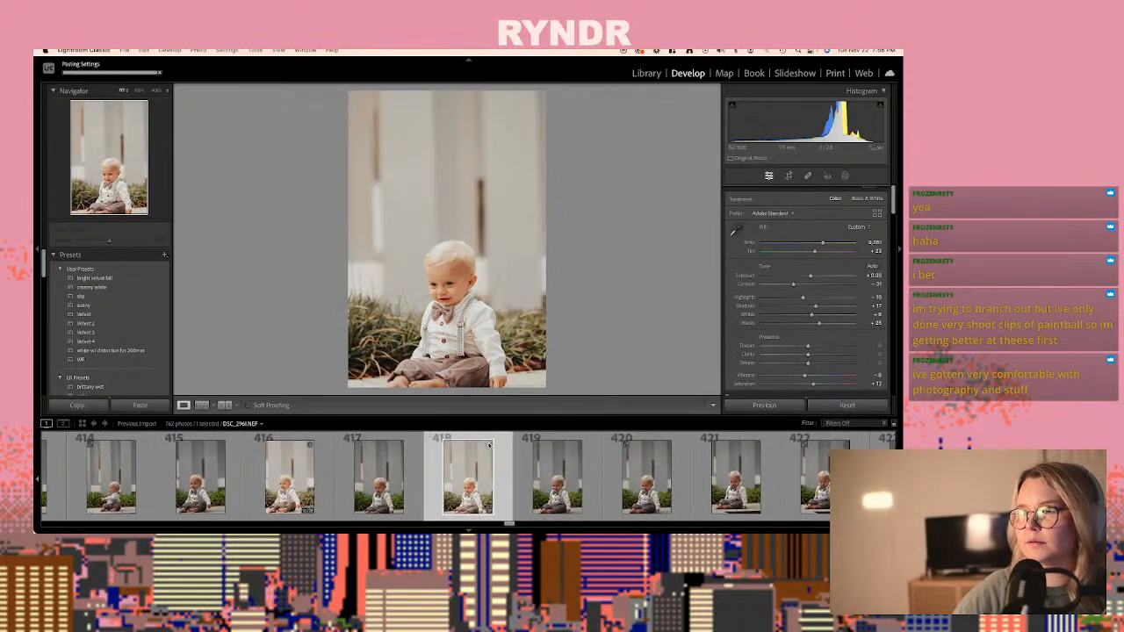
- Paste the same develop settings onto the raw DSC_2968.NEF, photo 432, of the baby seated sideways near the red flowers
key("Right")
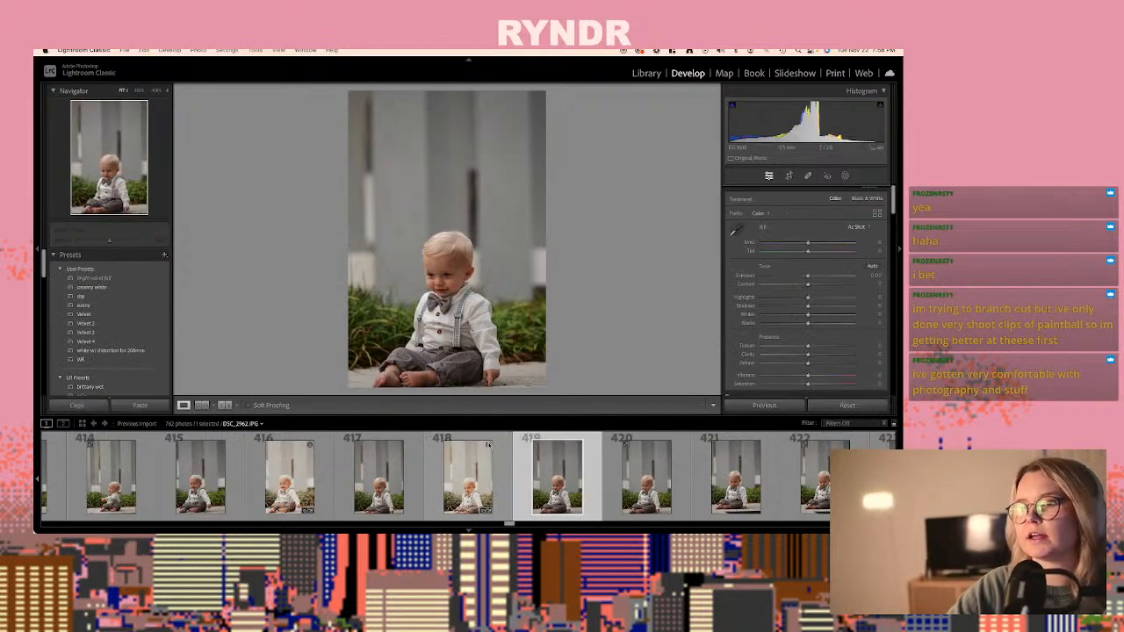
key("Right")
key("Right")
key("Right")
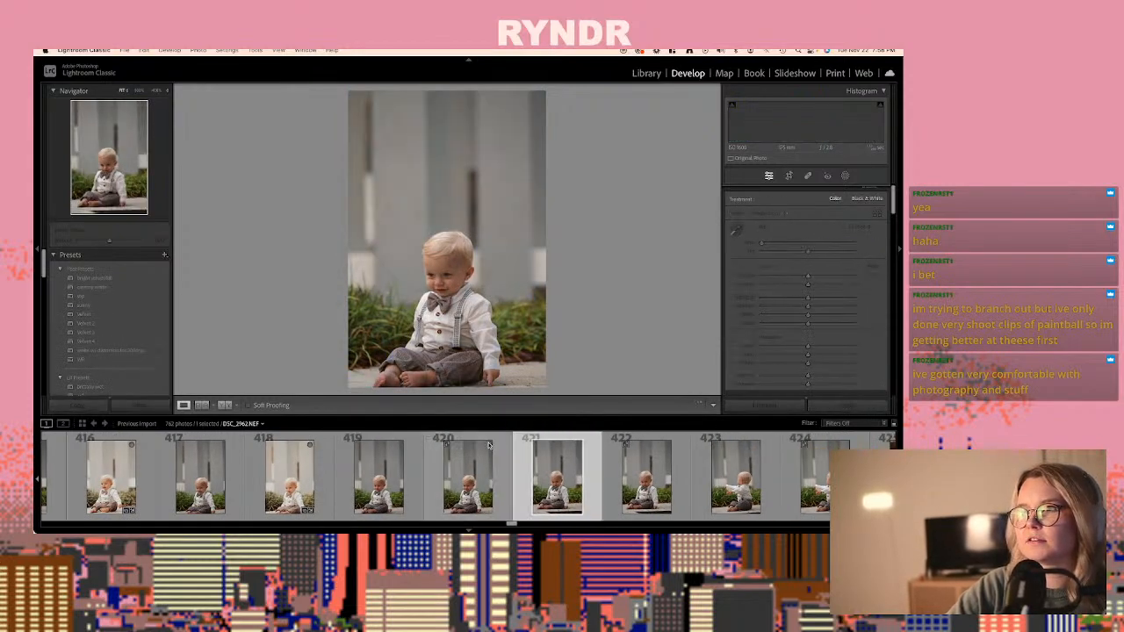
key("Right")
key("Right")
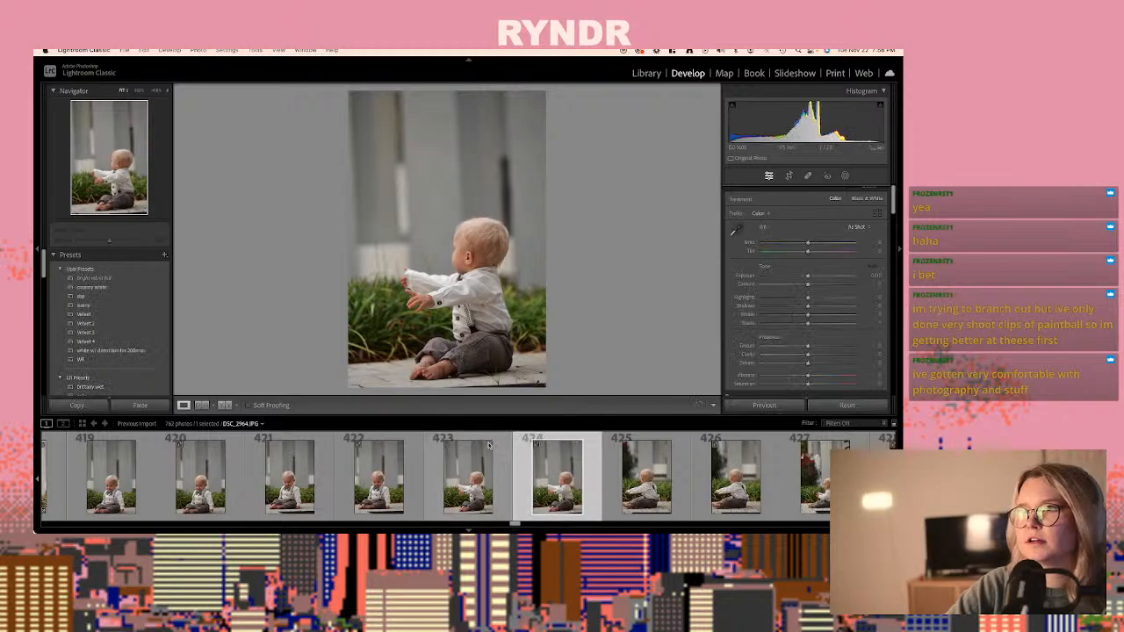
key("Right")
key("Right")
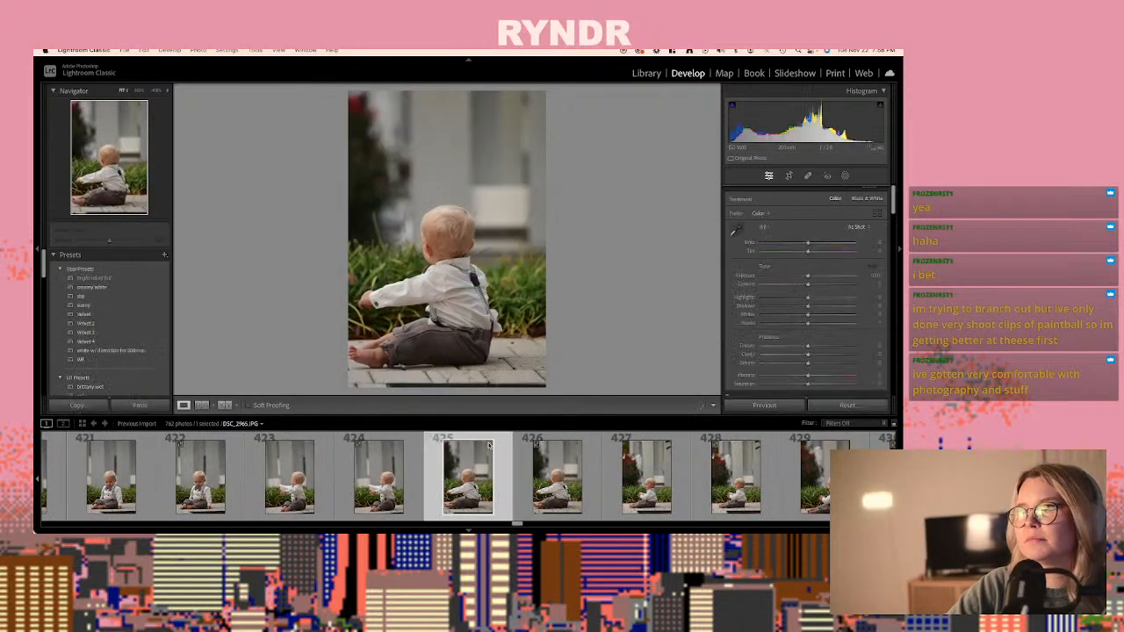
key("Right")
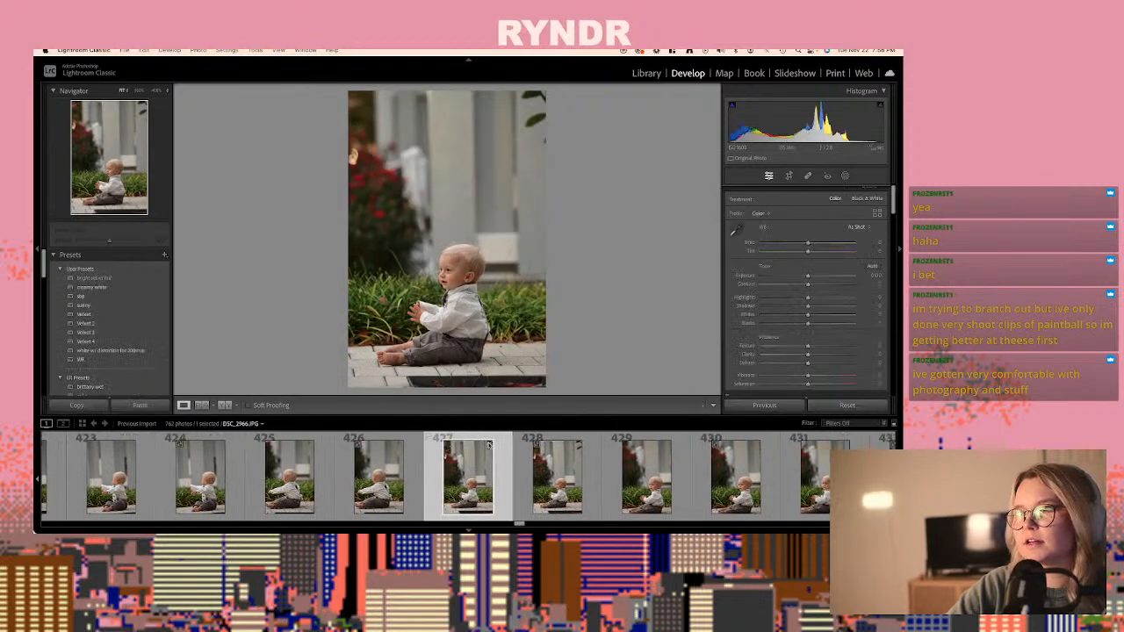
key("Right")
key("Right")
key("Right")
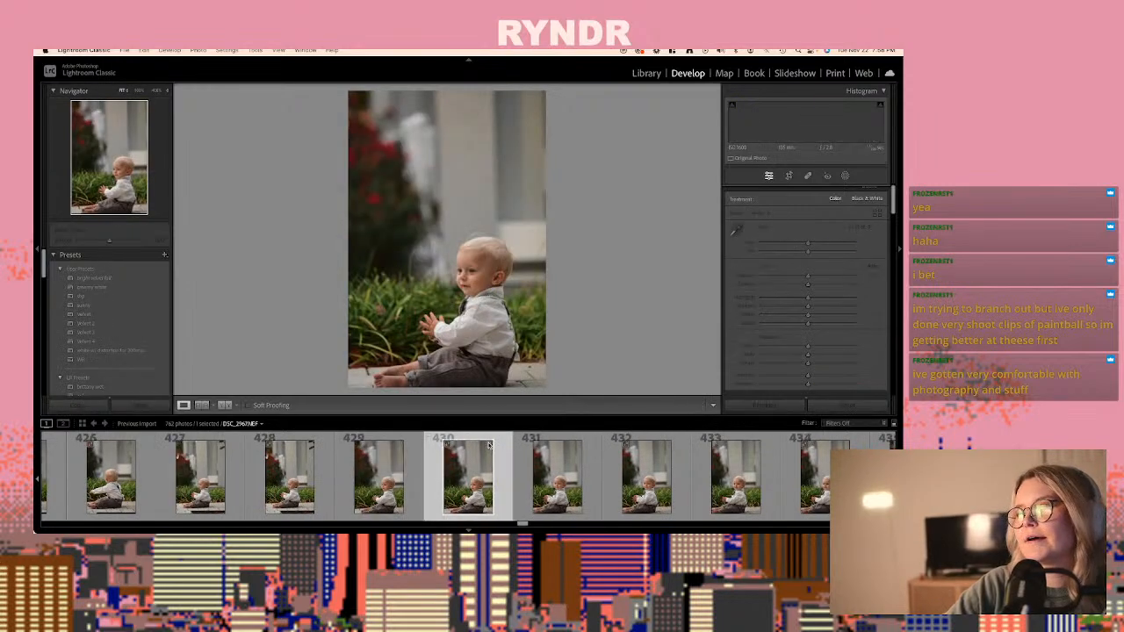
key("Right")
key("Right")
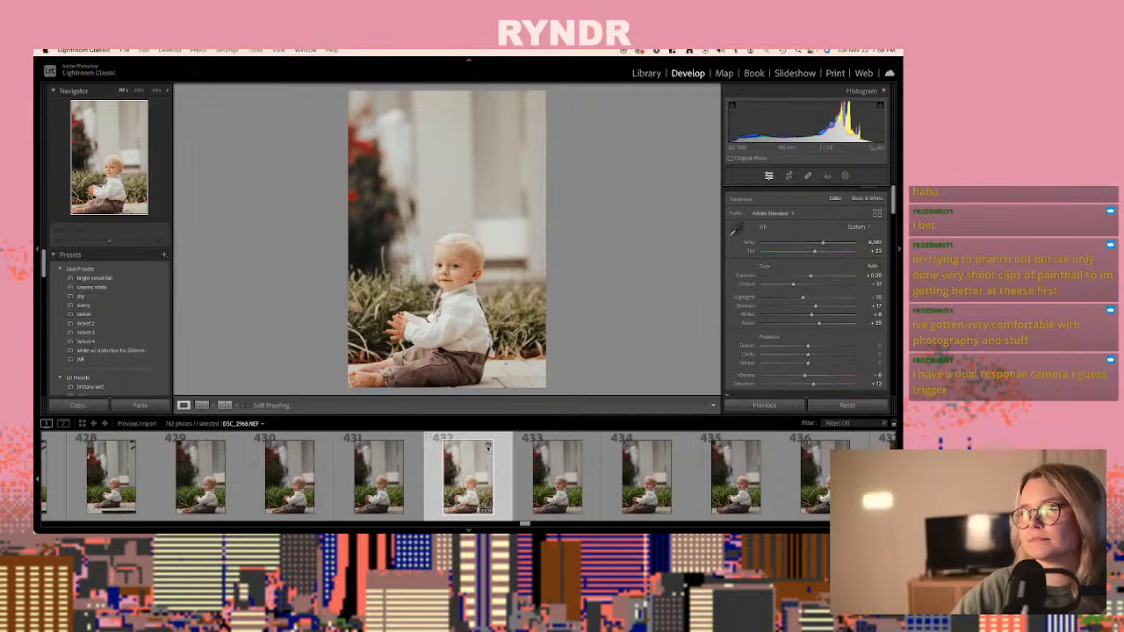
- Paste the same develop settings onto the raw DSC_2972.NEF, photo 440, of the baby sitting on the brick paving
key("Right")
key("Right")
key("Right")
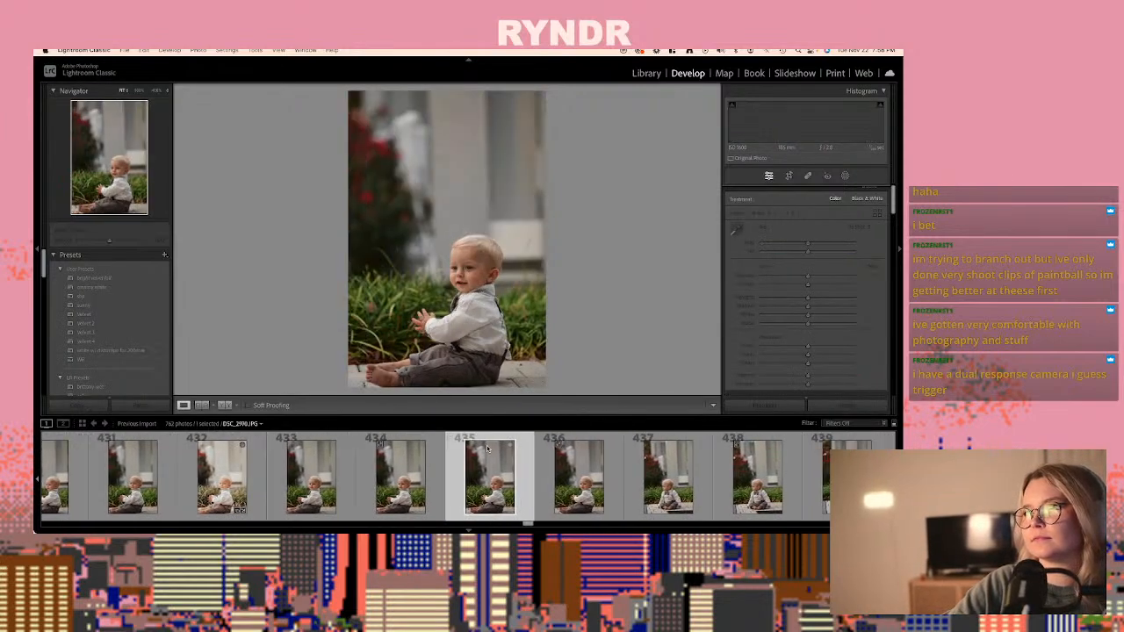
key("Right")
key("Right")
key("Right")
key("Right")
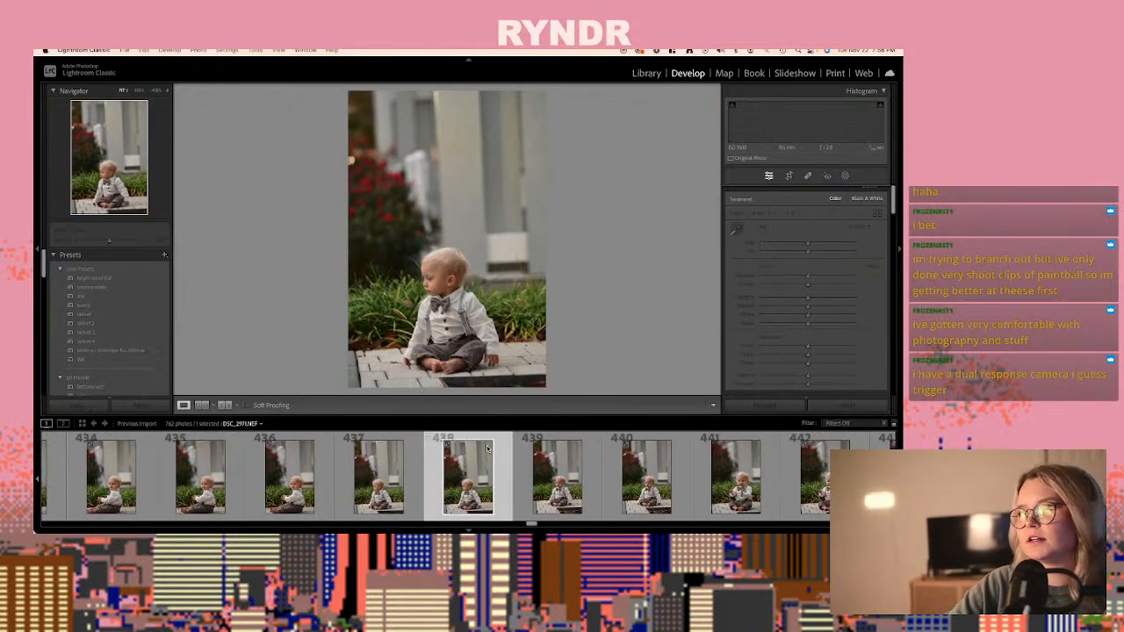
key("Right")
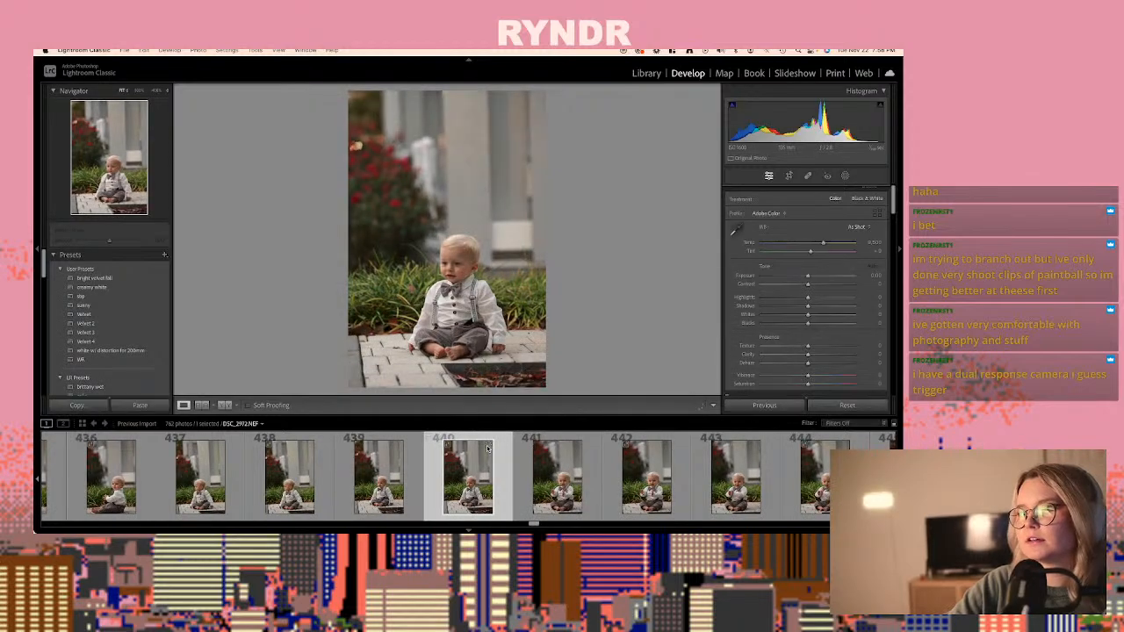
key("super+shift+v")
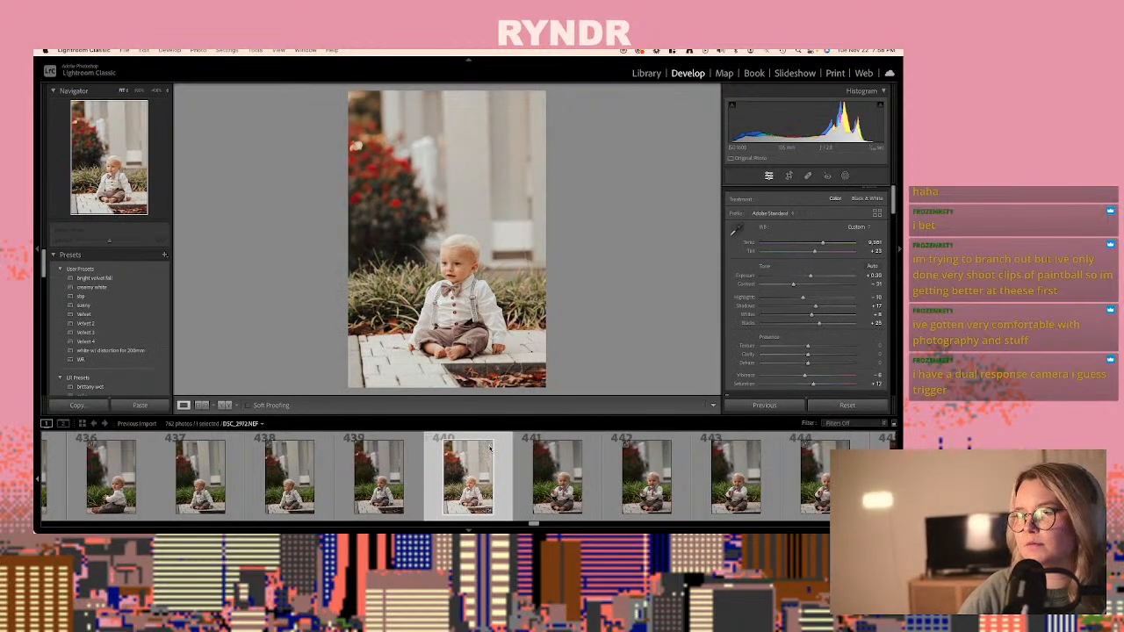
- Paste the same develop settings onto both versions of the smiling shot DSC_2977, the JPG at photo 449 and the NEF at photo 450
key("Right")
key("Right")
key("Right")
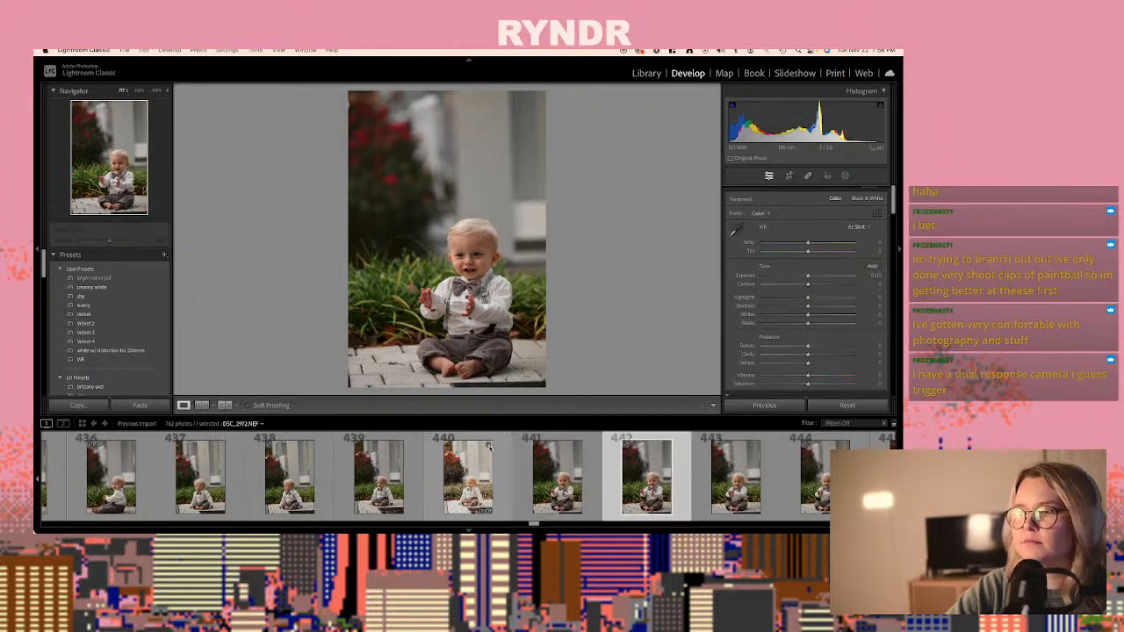
key("Right")
key("Right")
key("Right")
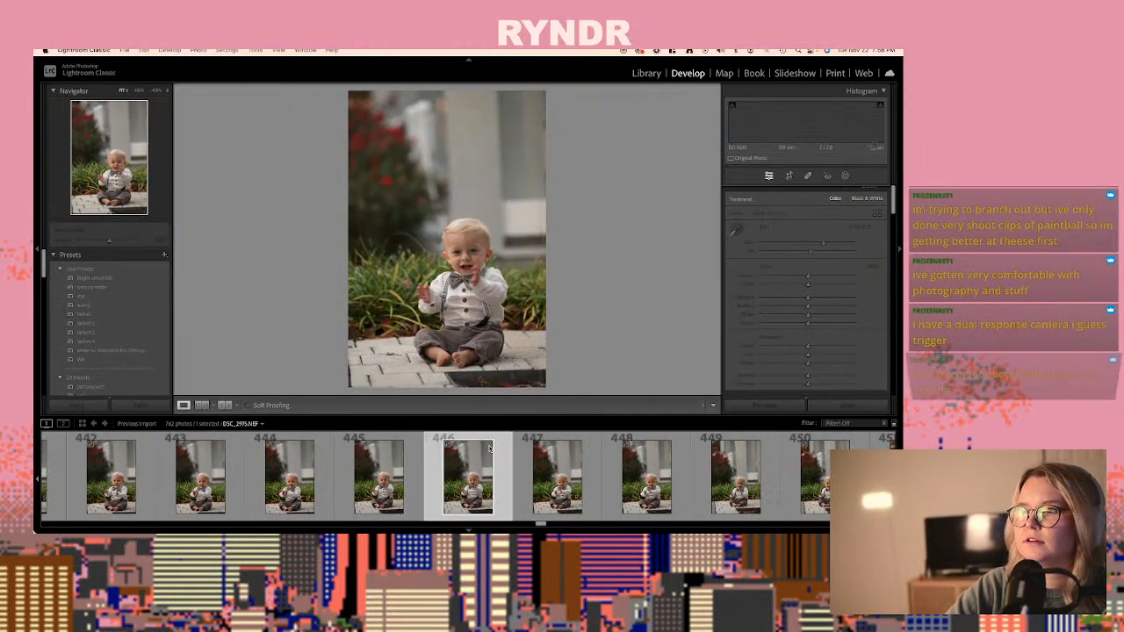
key("Right")
key("Right")
key("Right")
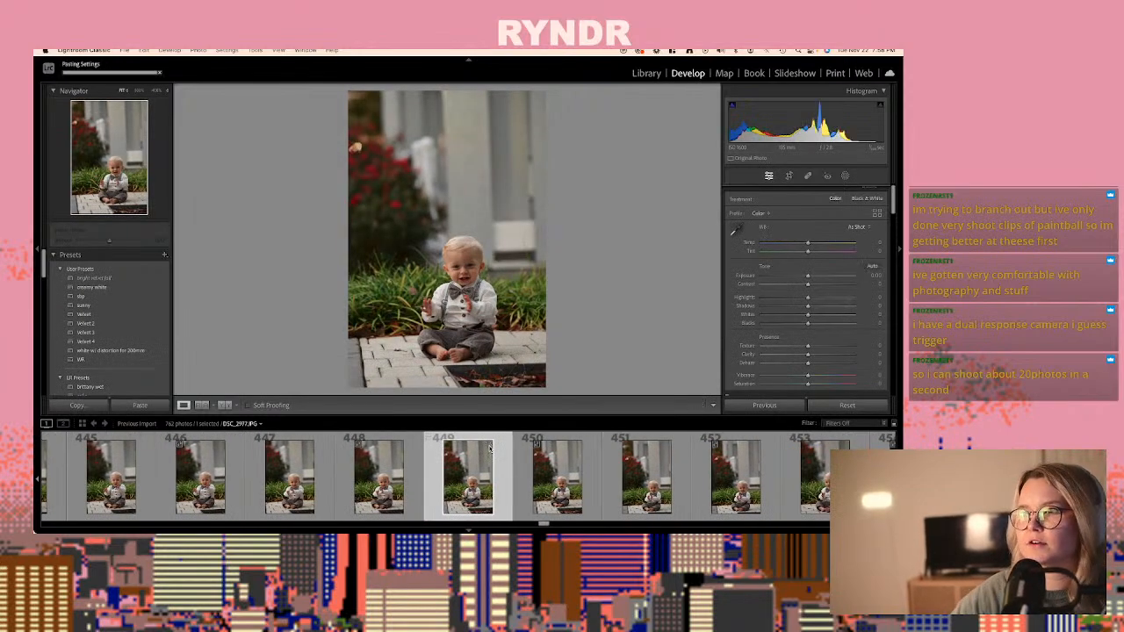
left_click(541, 462)
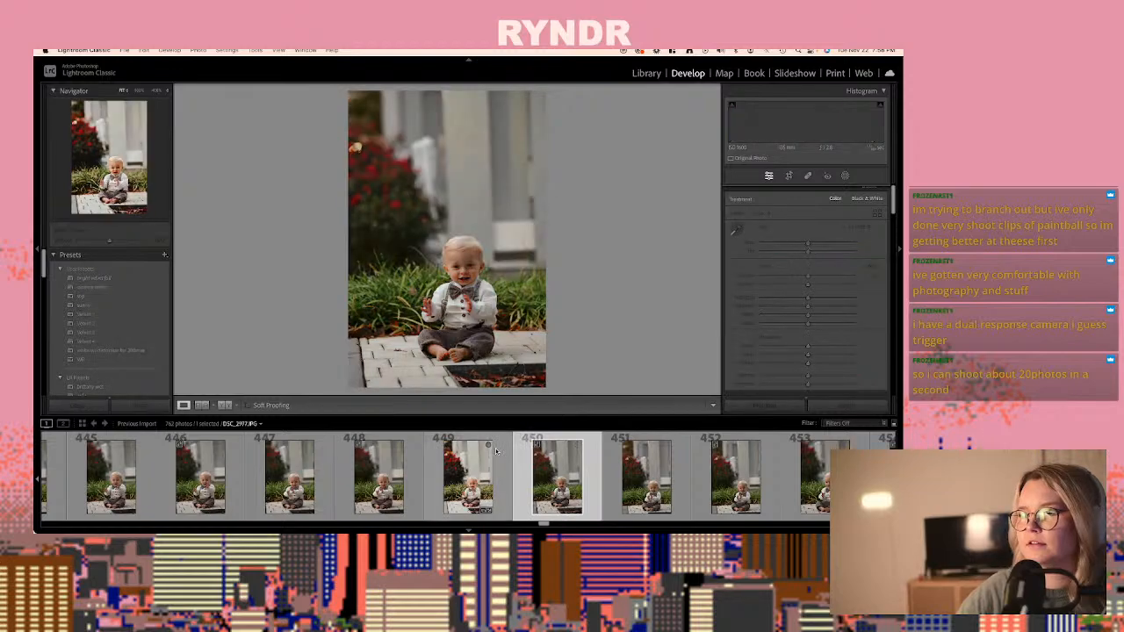
left_click(543, 446)
key("ctrl+shift+v")
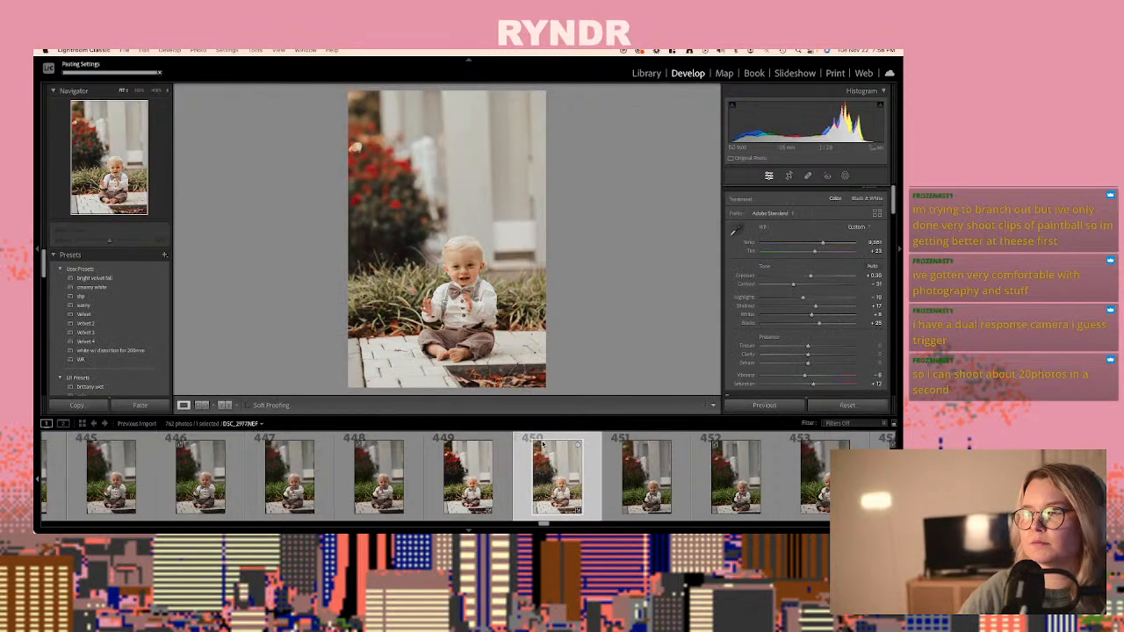
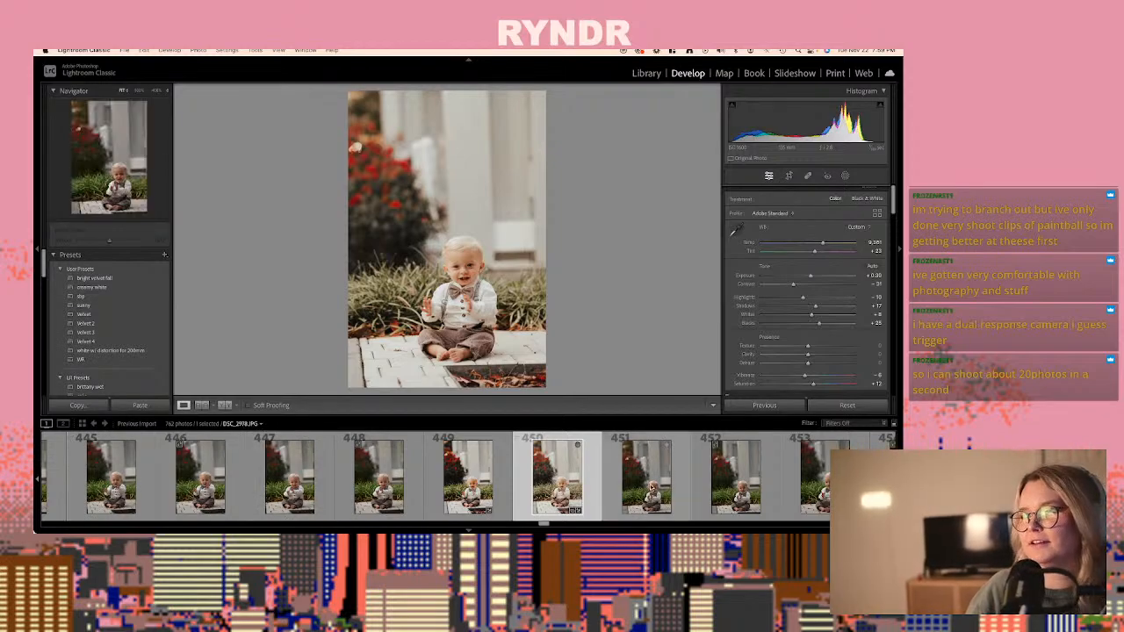
- Paste the same develop settings onto the raw DSC_2980.NEF, photo 456, of the smiling baby with raised hands
key("Right")
key("Right")
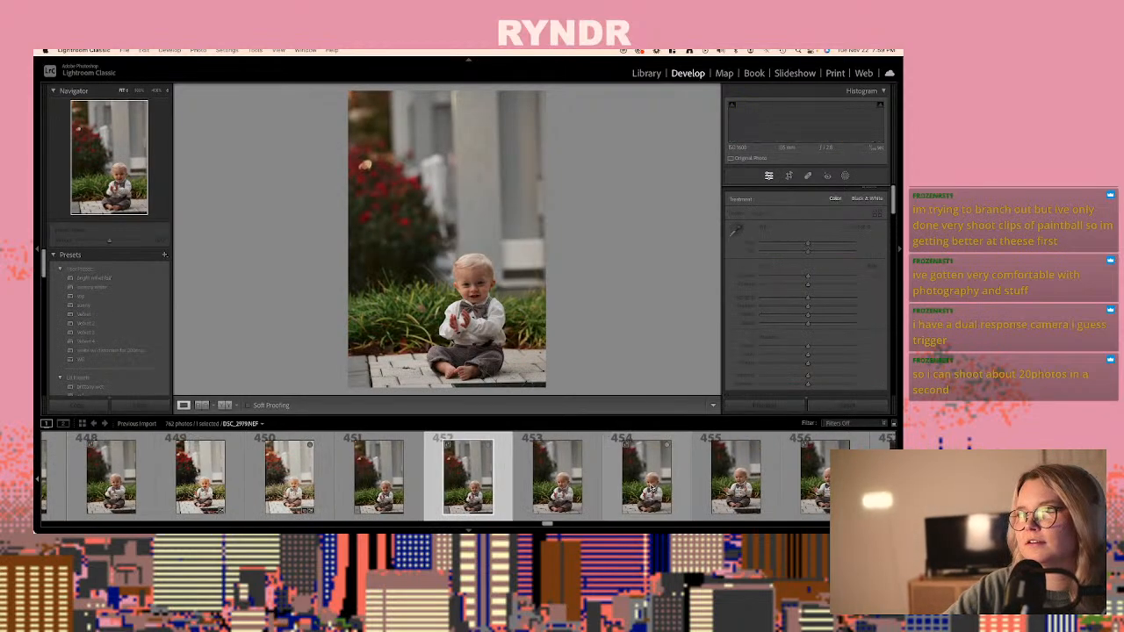
key("Right")
key("Right")
key("Right")
key("Right")
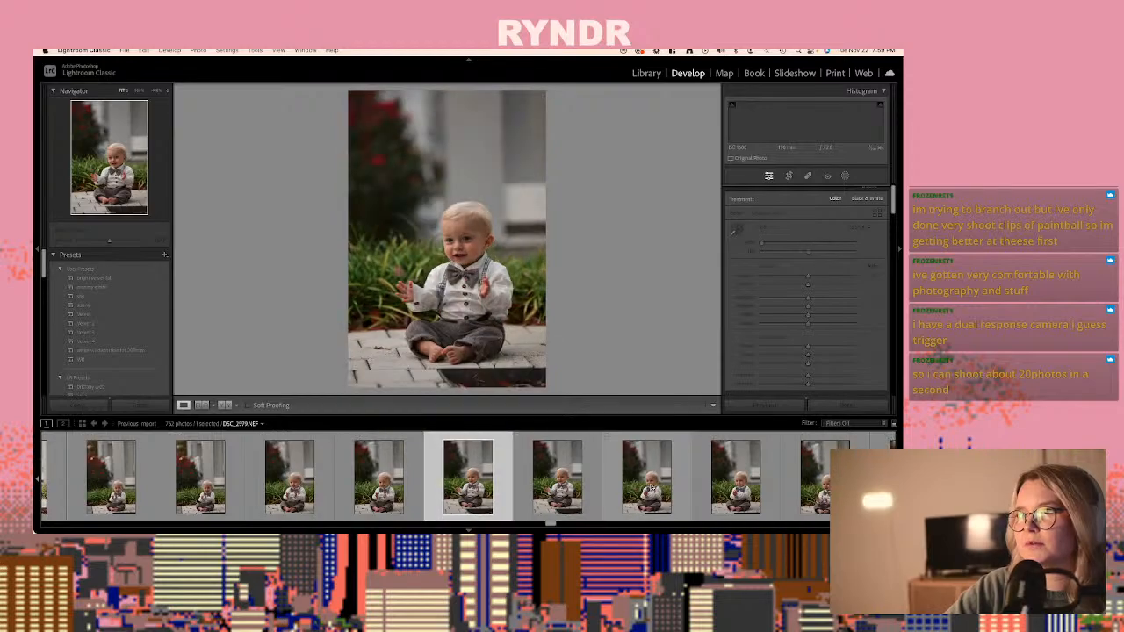
key("Right")
key("super+shift+v")
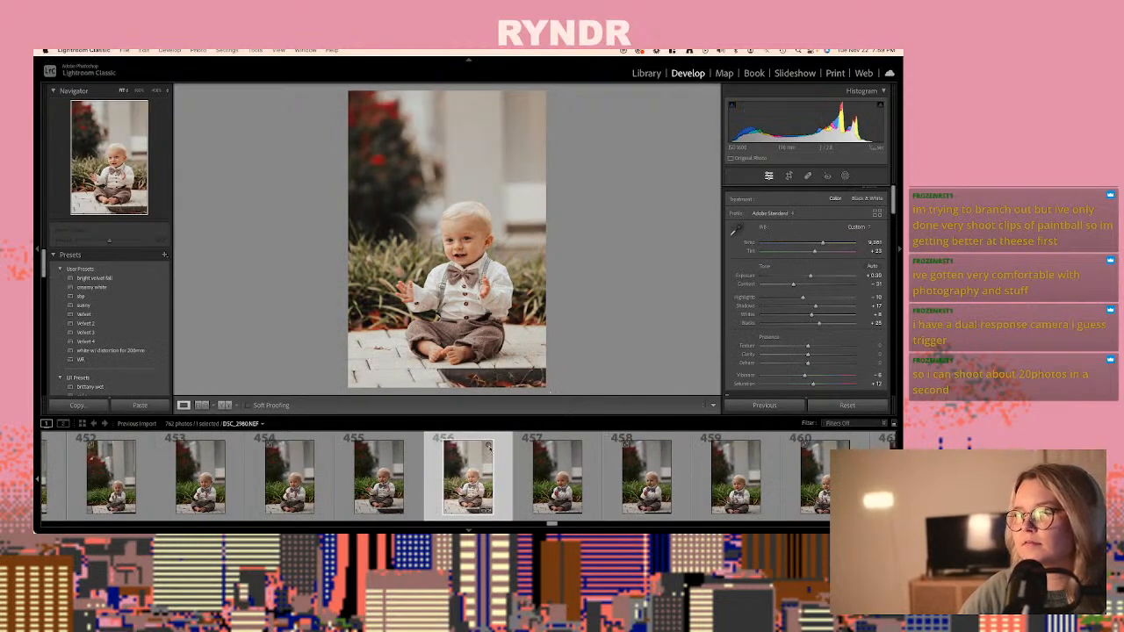
- Paste the same develop settings onto the raw DSC_2986.NEF, photo 468, the last shot of the baby sitting alone on the paving
scroll(489, 448, "down", 3)
left_click(438, 489)
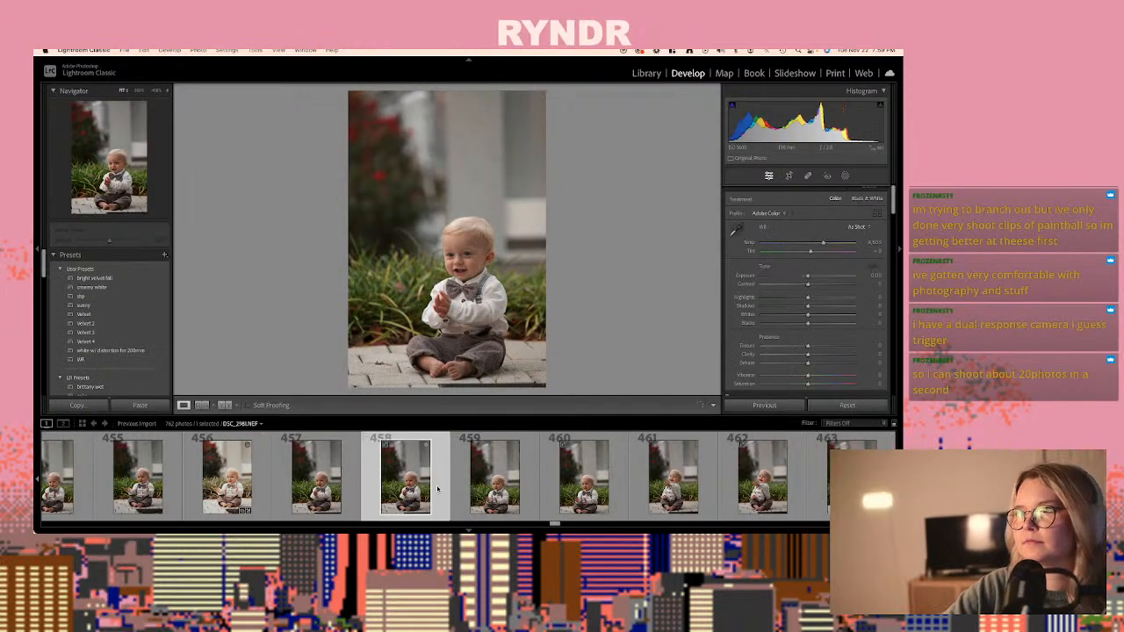
key("Right")
key("Right")
key("Right")
key("Right")
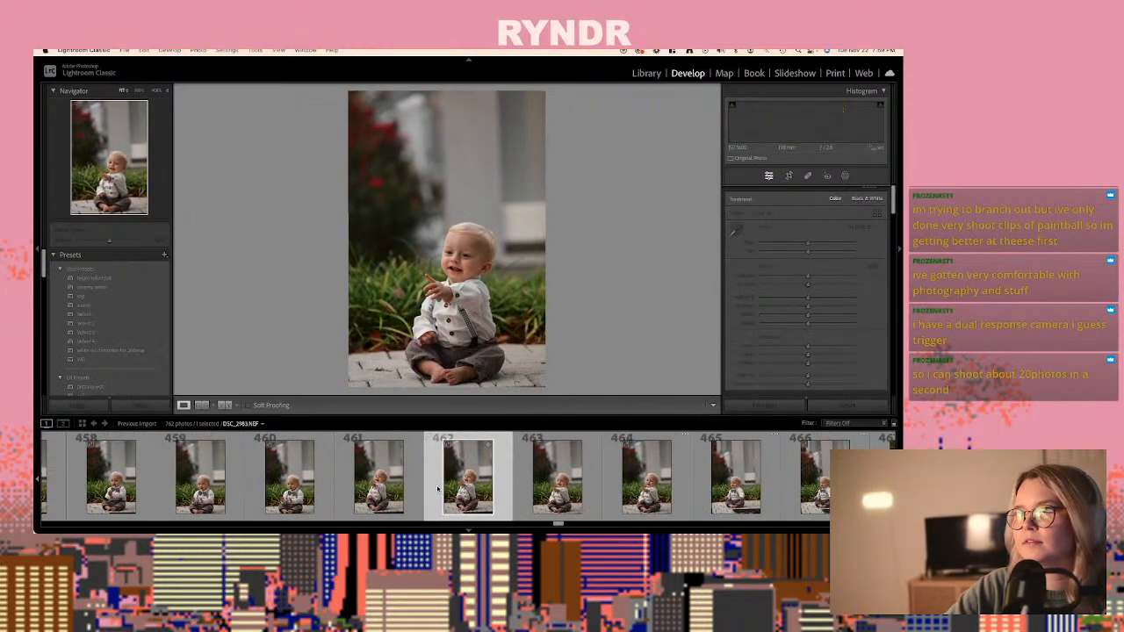
key("Right")
key("Right")
key("Right")
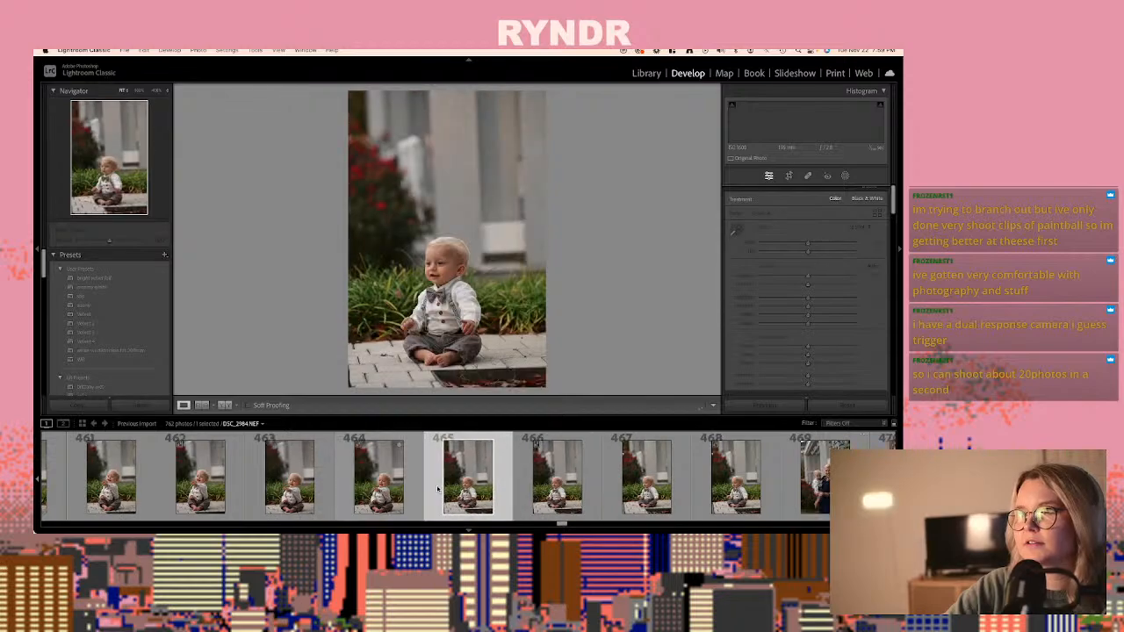
key("Right")
key("Right")
key("Right")
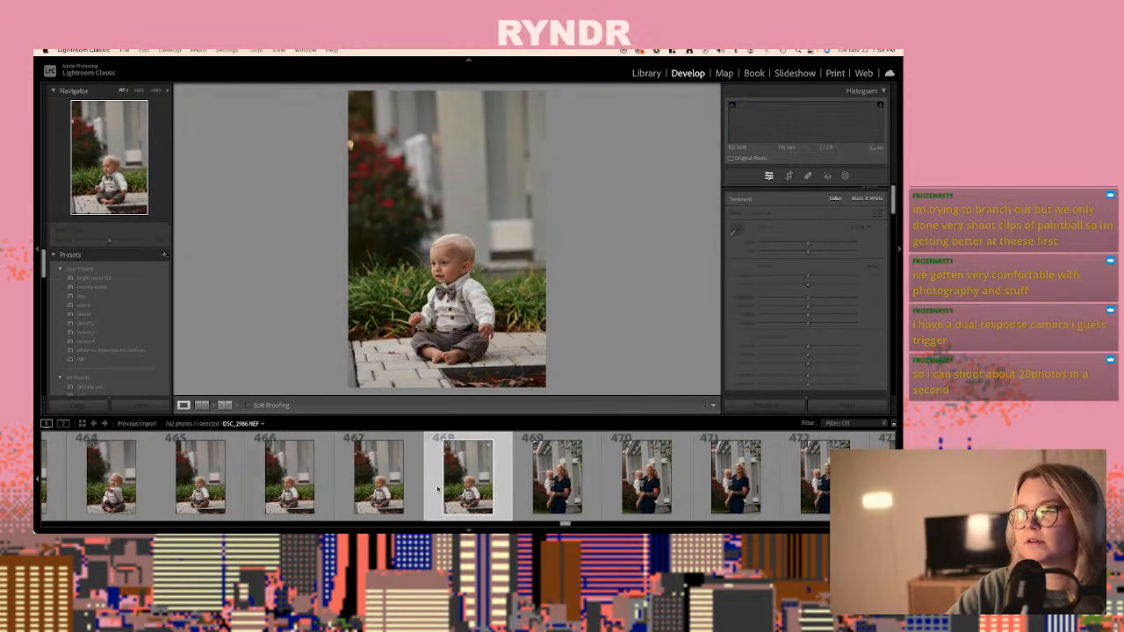
key("Right")
key("Left")
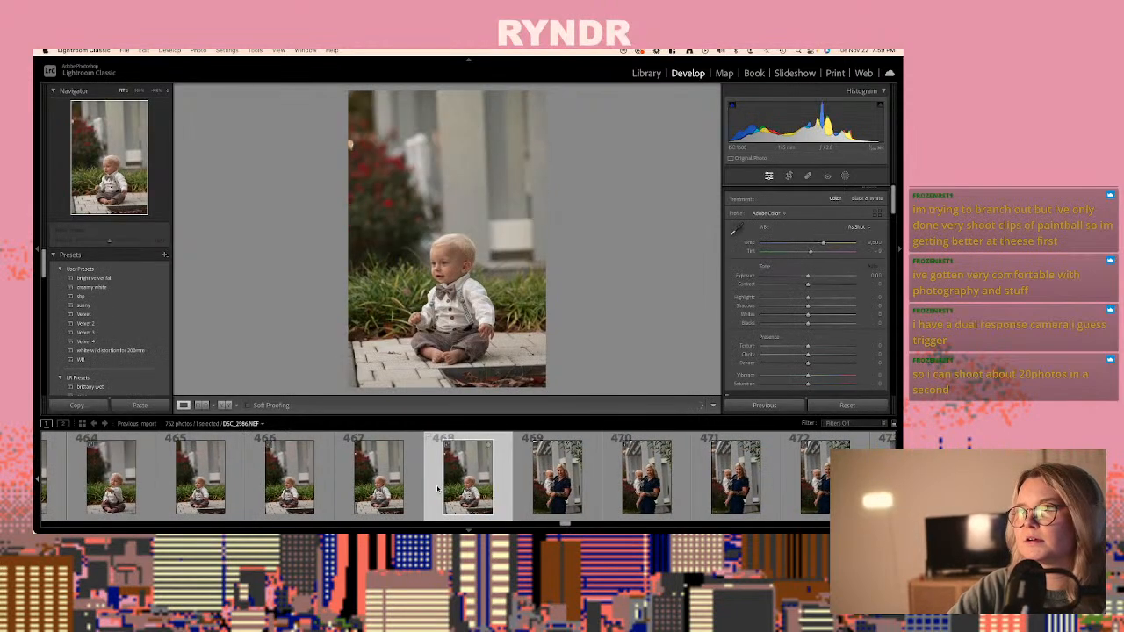
key("super+shift+v")
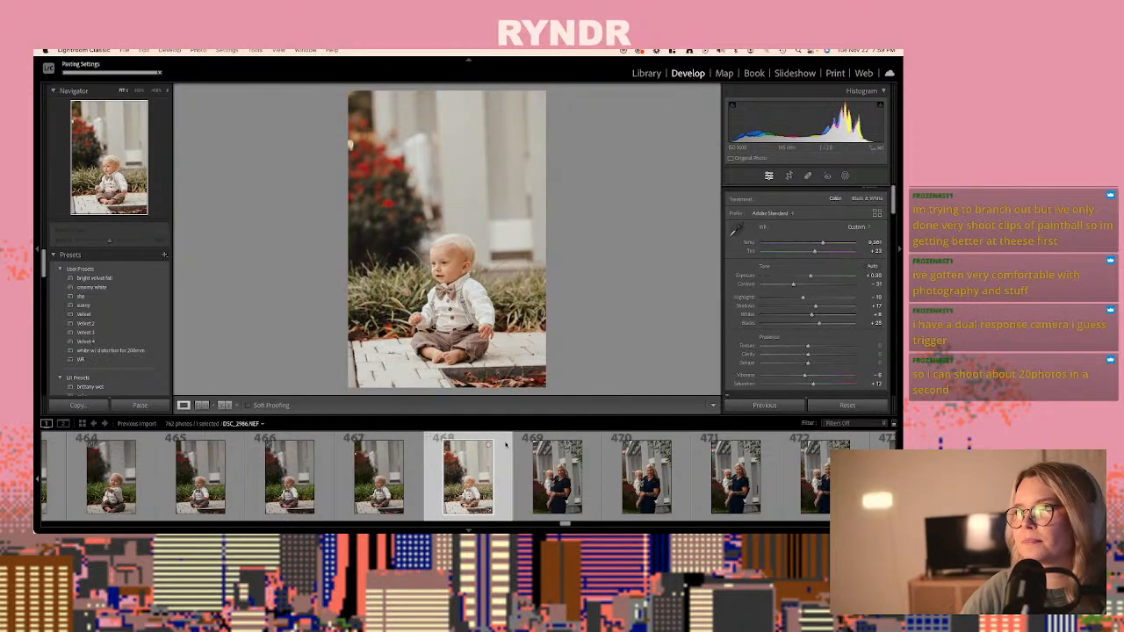
- Review the portraits of the woman holding the baby, from photo 469 onward, comparing poses and expressions
key("Right")
key("Right")
key("Right")
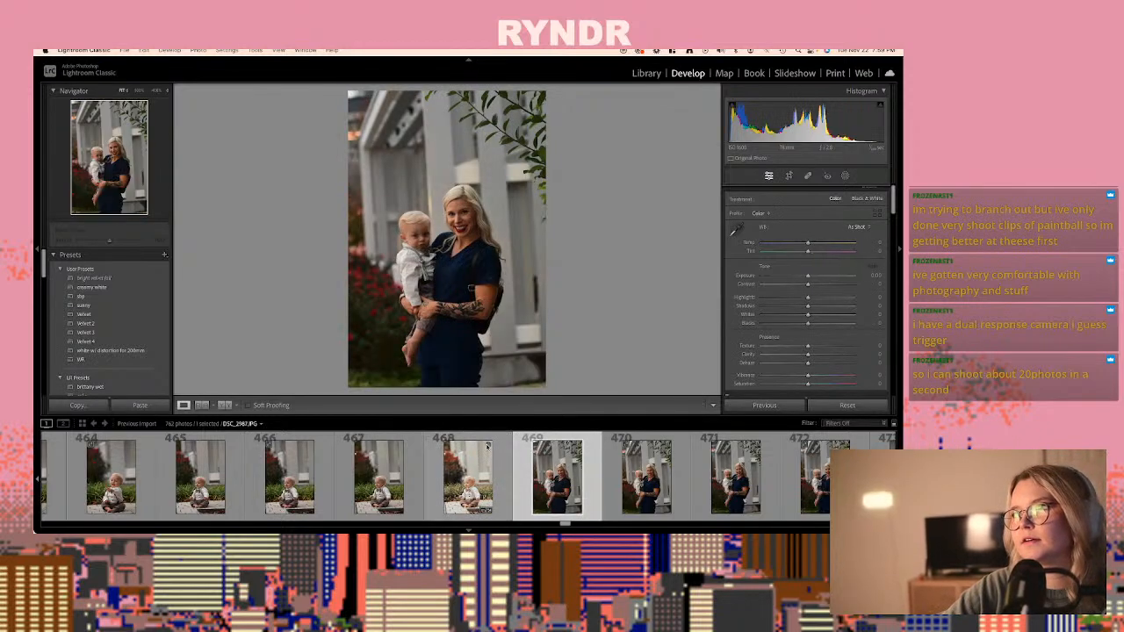
key("Right")
key("Right")
key("Right")
key("Right")
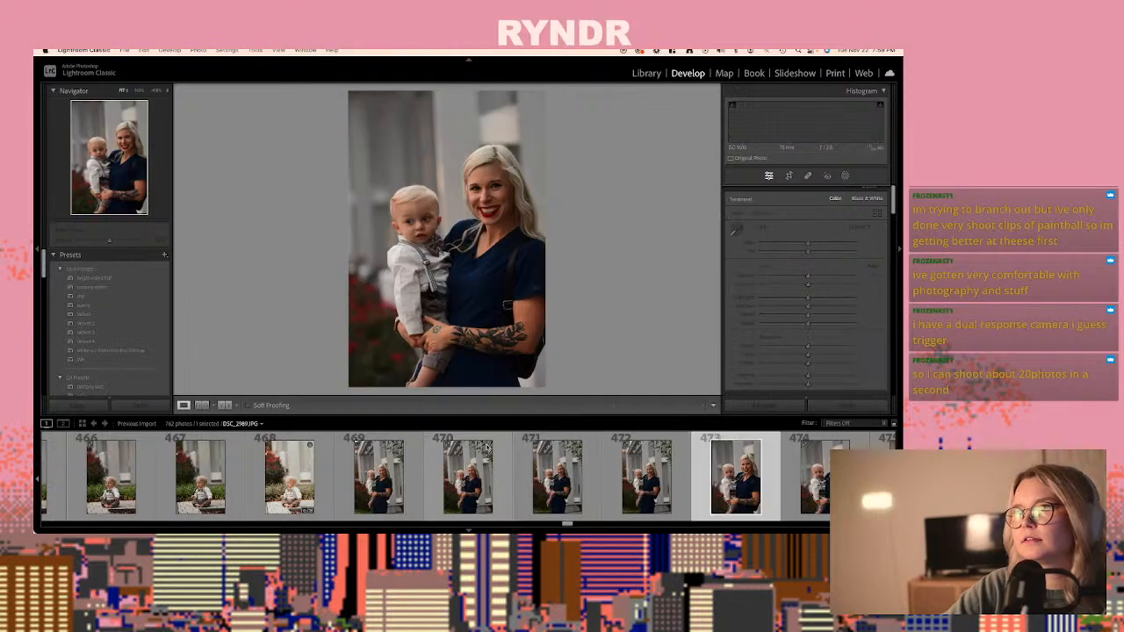
key("Right")
key("Right")
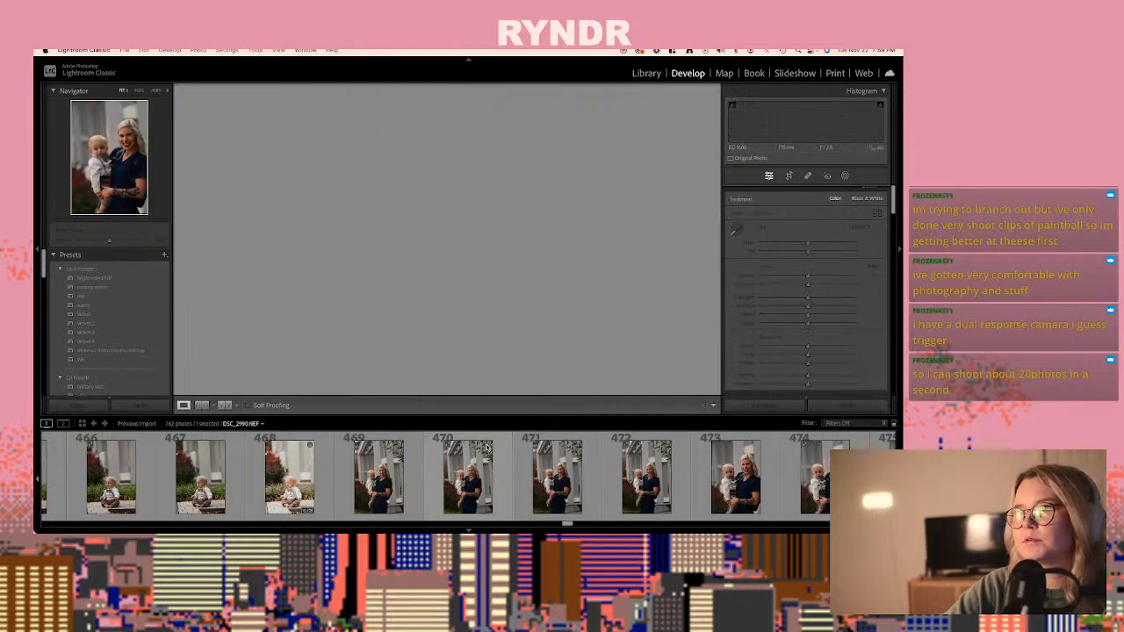
key("Right")
key("Right")
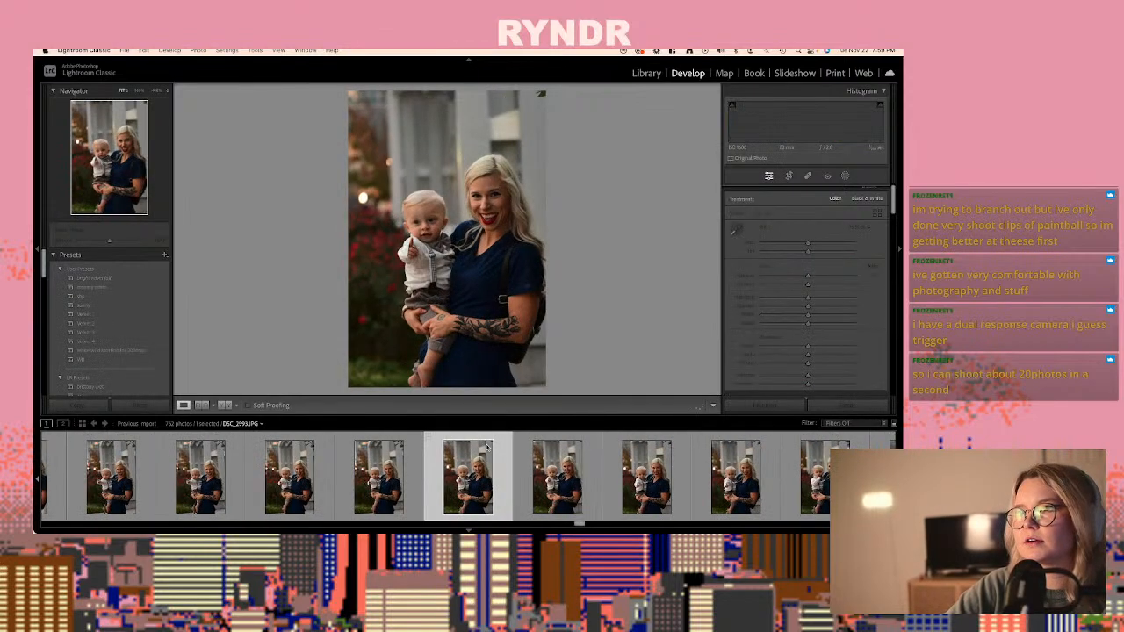
key("Right")
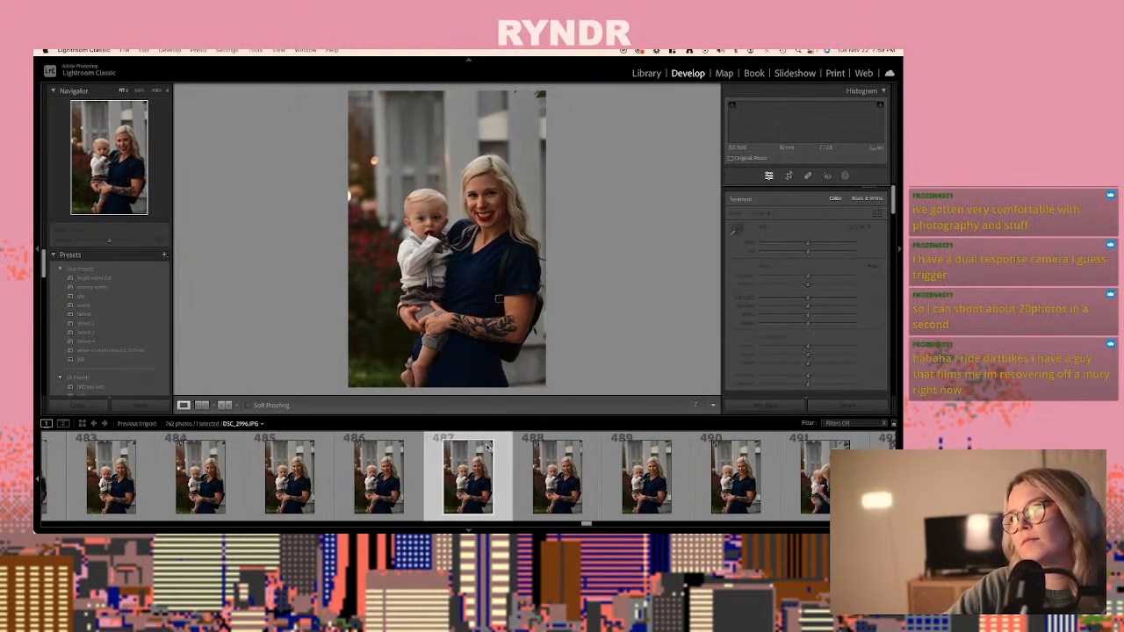
key("Right")
key("Right")
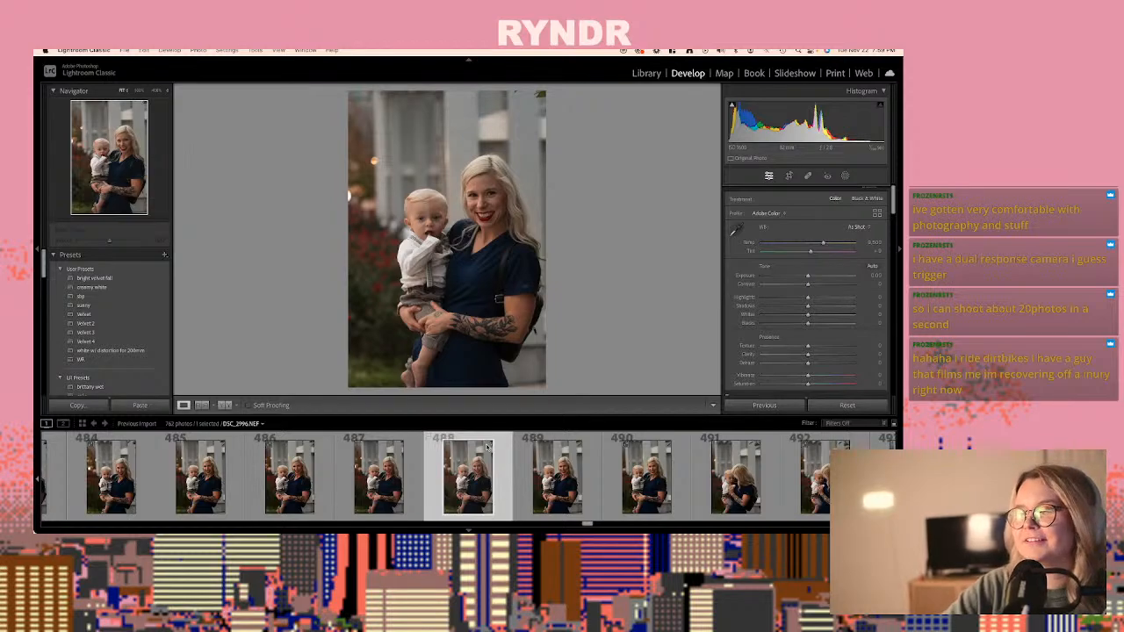
key("Right")
key("Right")
key("Right")
key("Right")
key("Right")
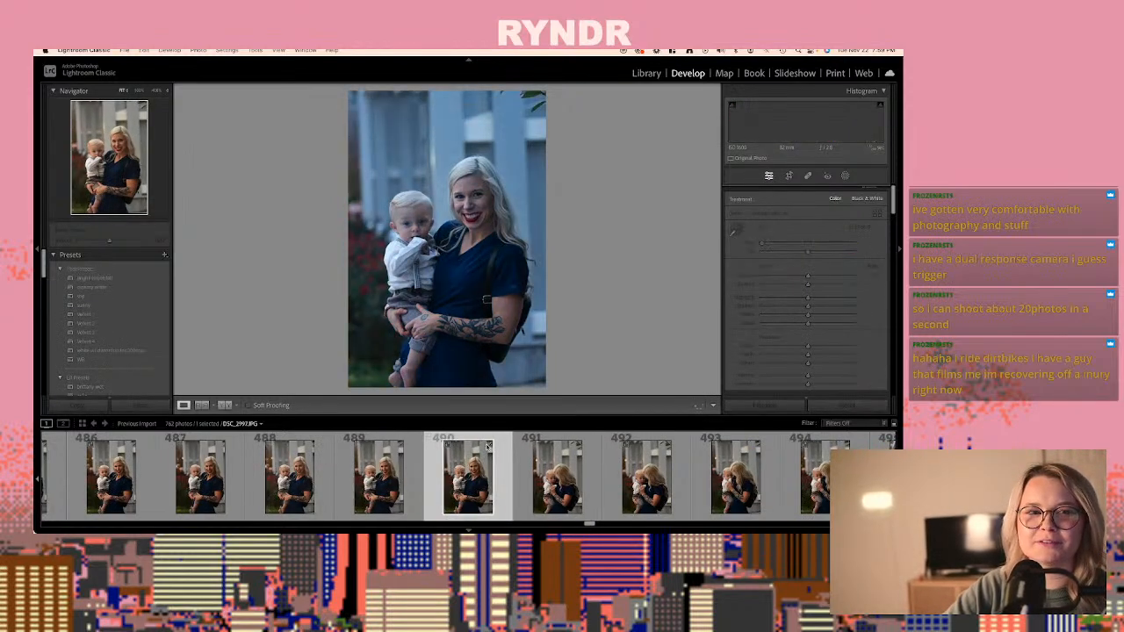
key("Right")
key("Right")
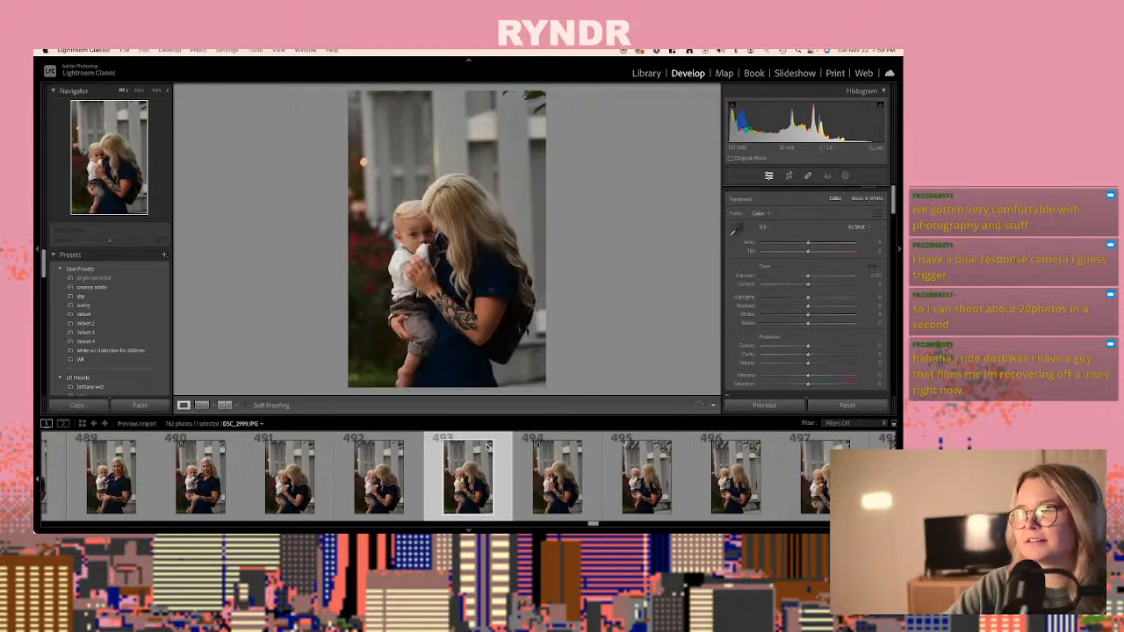
key("Right")
key("Right")
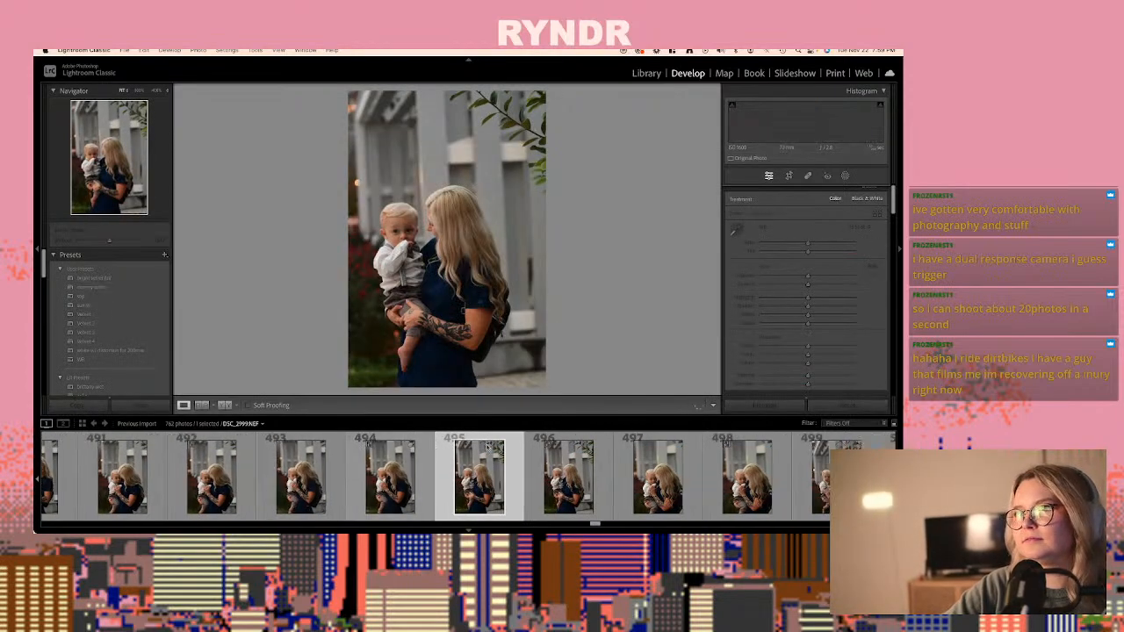
key("Right")
key("Right")
key("Right")
key("Right")
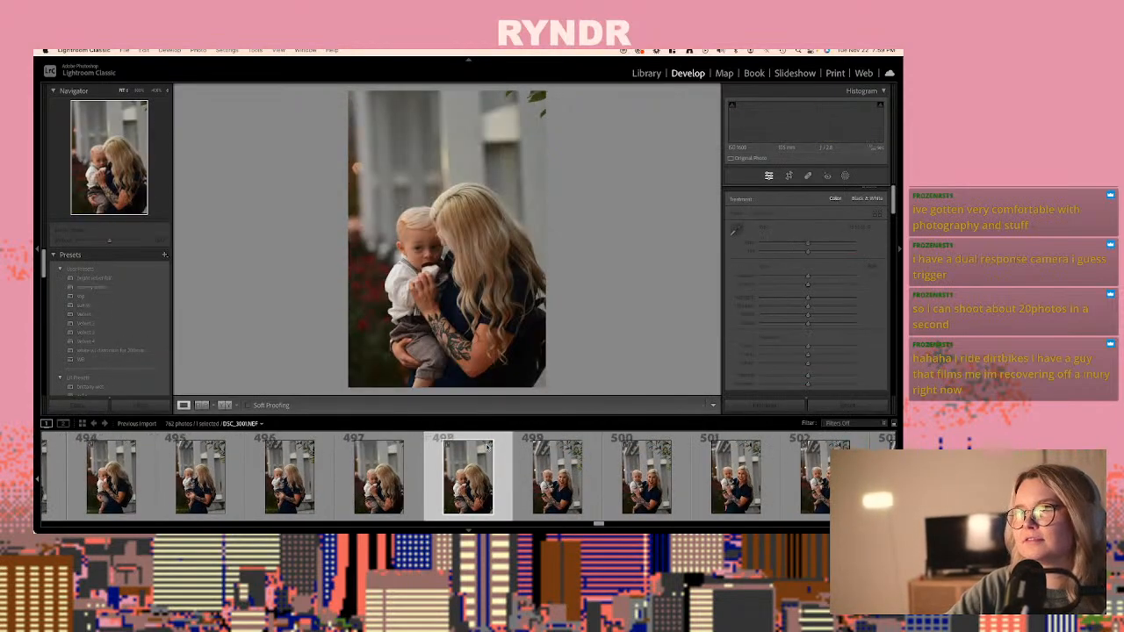
key("Right")
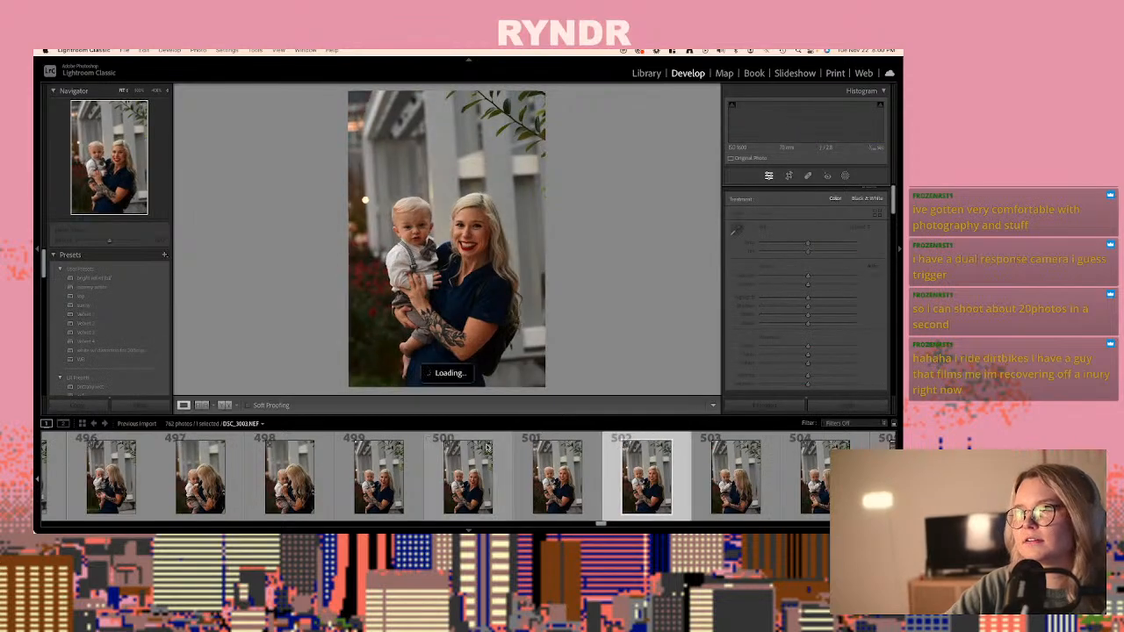
key("Right")
key("Right")
key("Right")
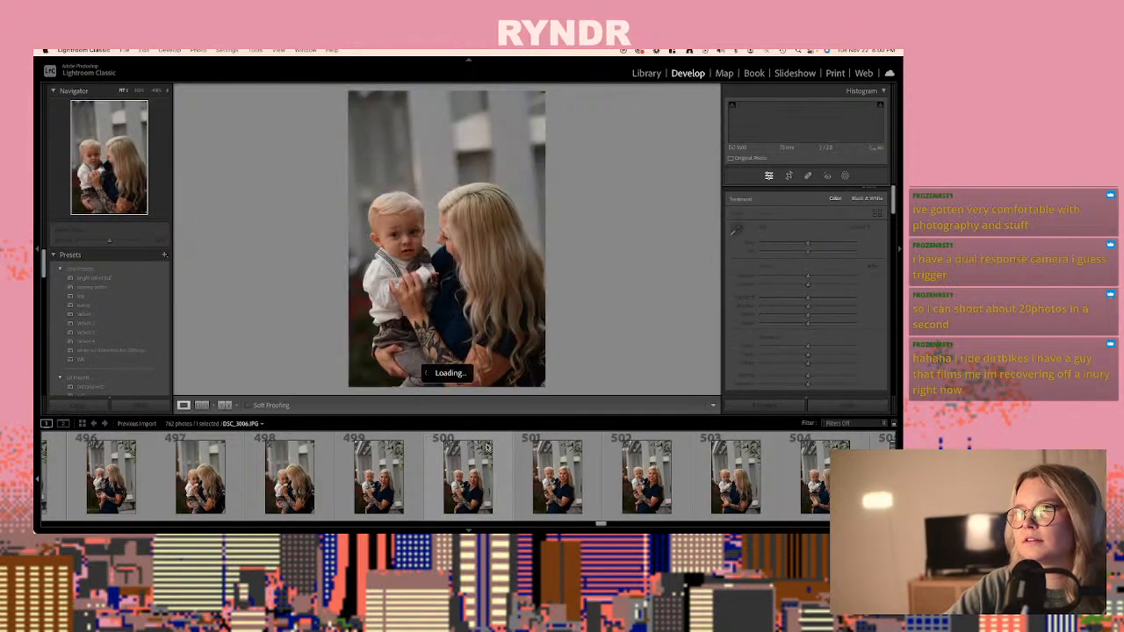
key("Right")
key("Right")
key("Right")
key("Right")
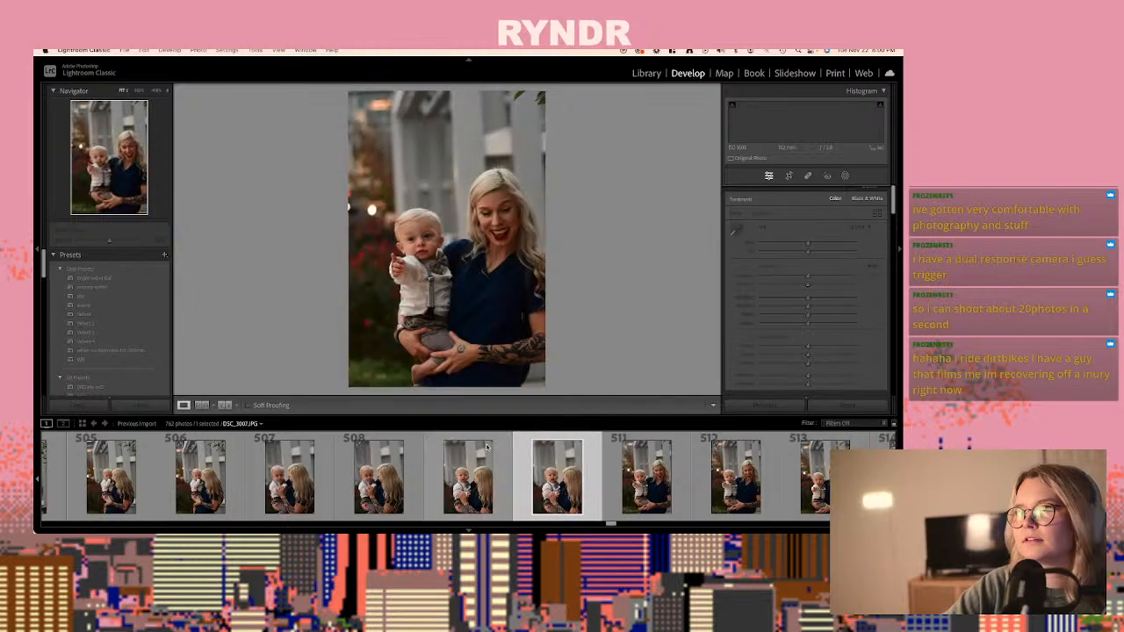
key("Right")
key("Right")
key("Right")
key("Right")
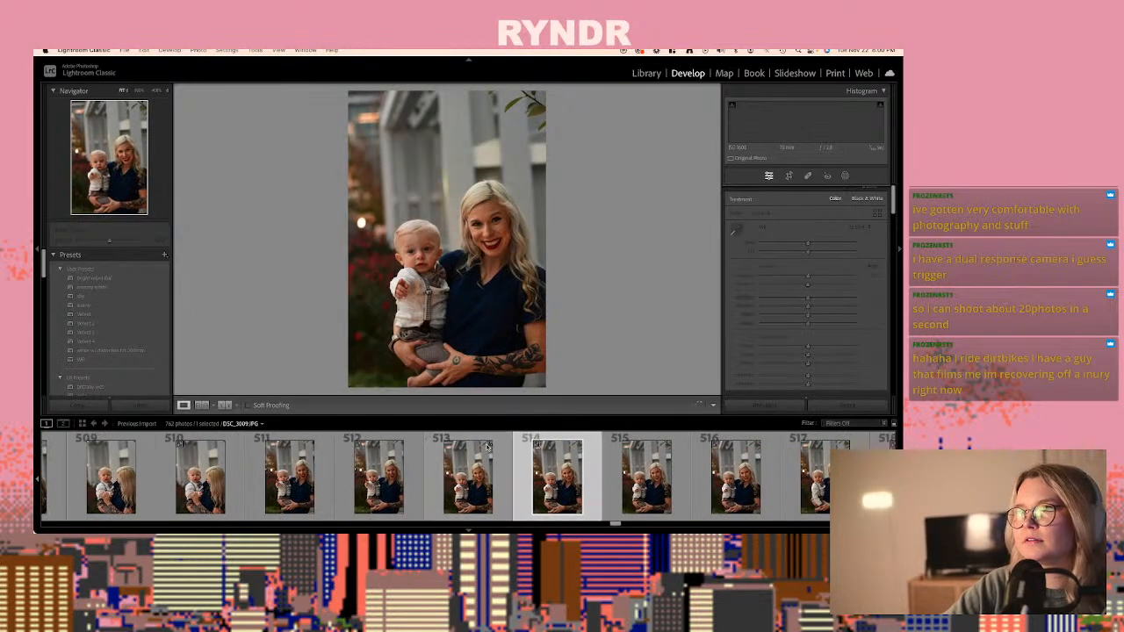
key("Right")
key("Right")
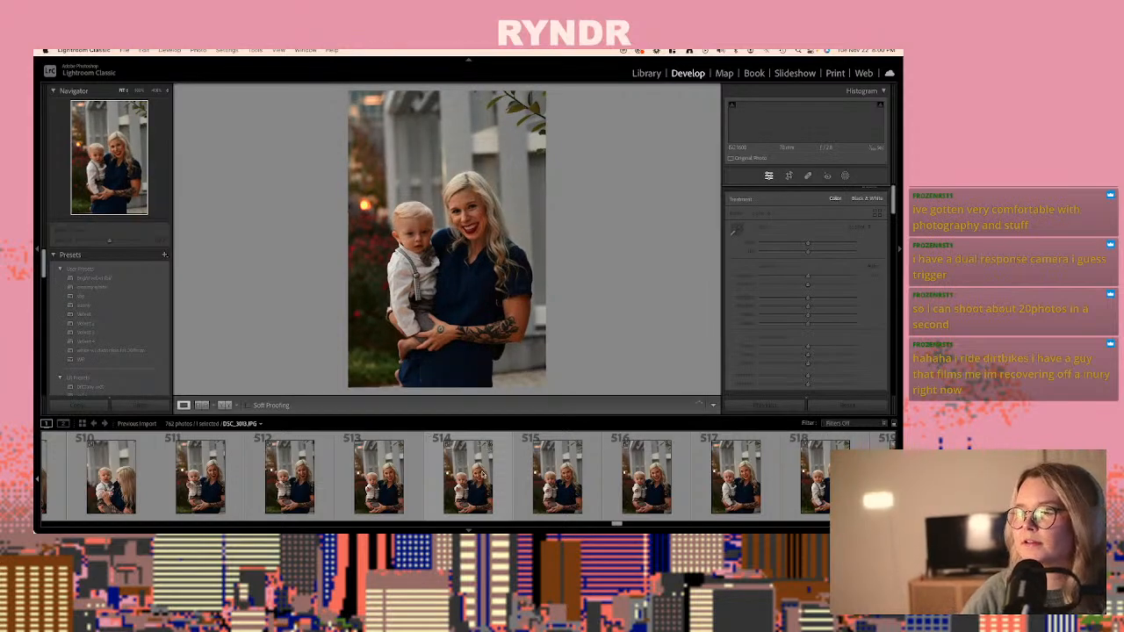
- Apply the copied develop settings to the raw DSC_2990.NEF, photo 476, of the woman holding the baby, and raise its exposure to +0.55
scroll(481, 474, "up", 10)
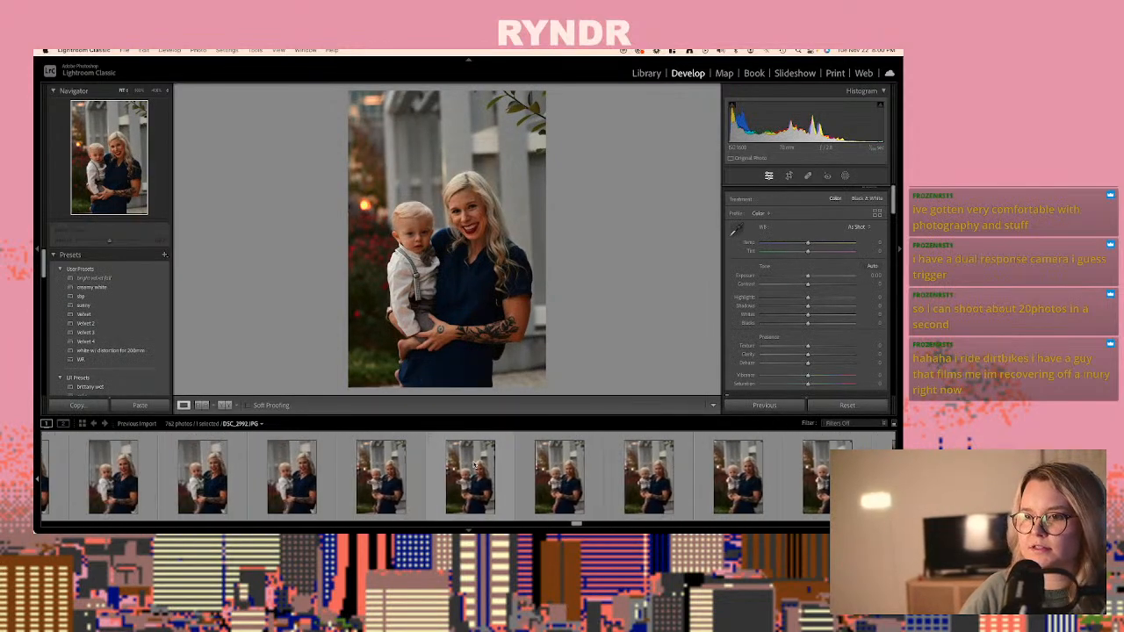
scroll(475, 465, "up", 5)
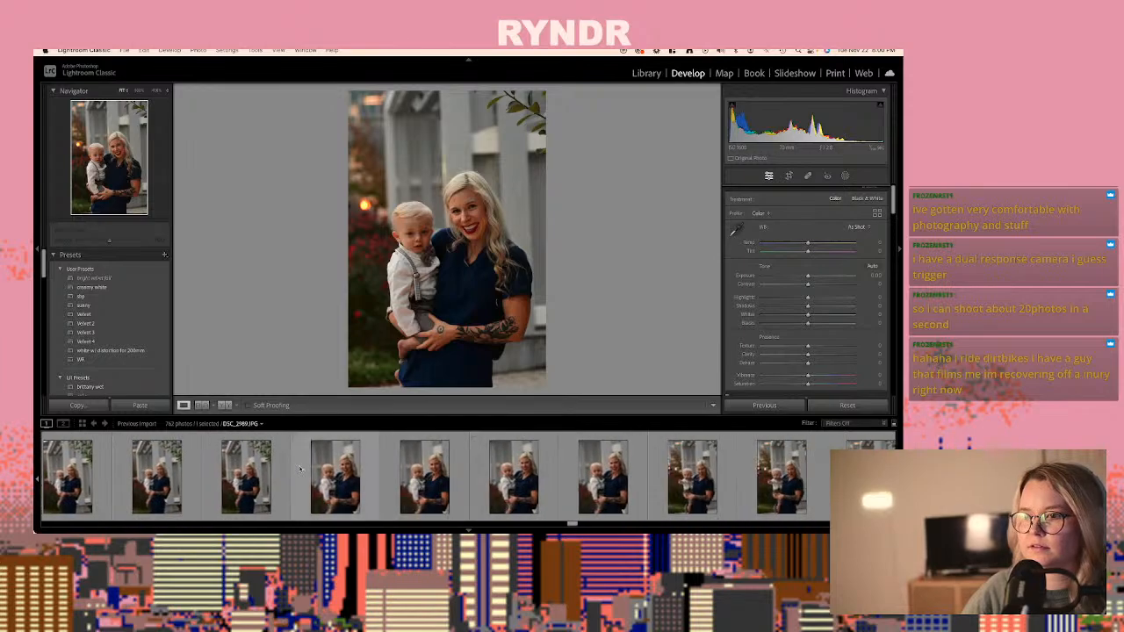
left_click(300, 468)
key("Right")
scroll(332, 478, "up", 1)
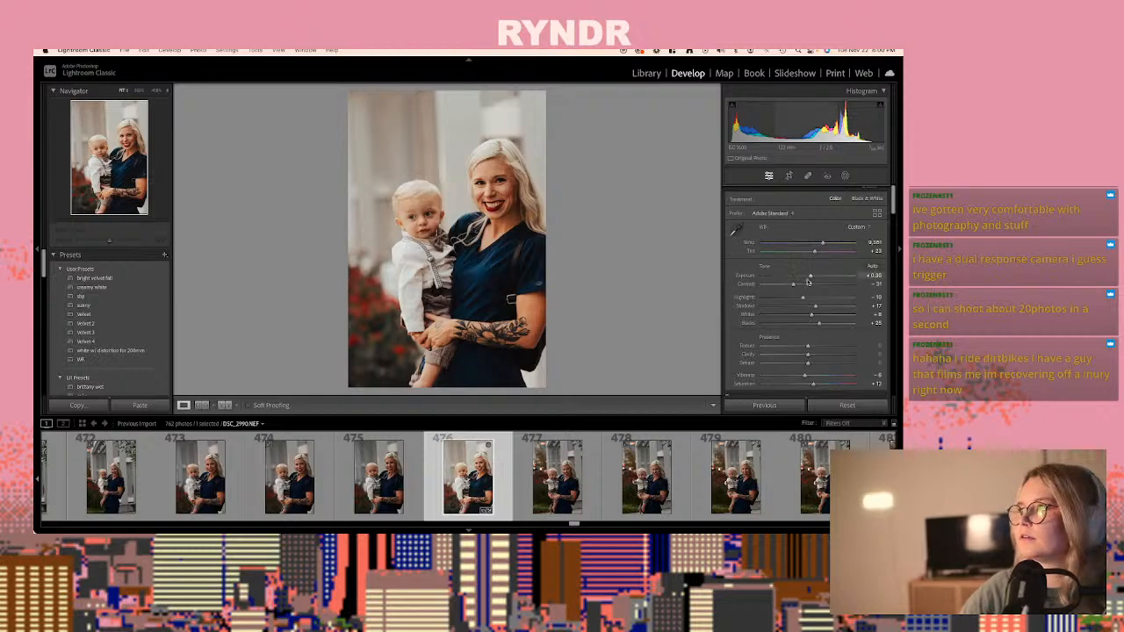
left_click_drag(812, 277, 814, 276)
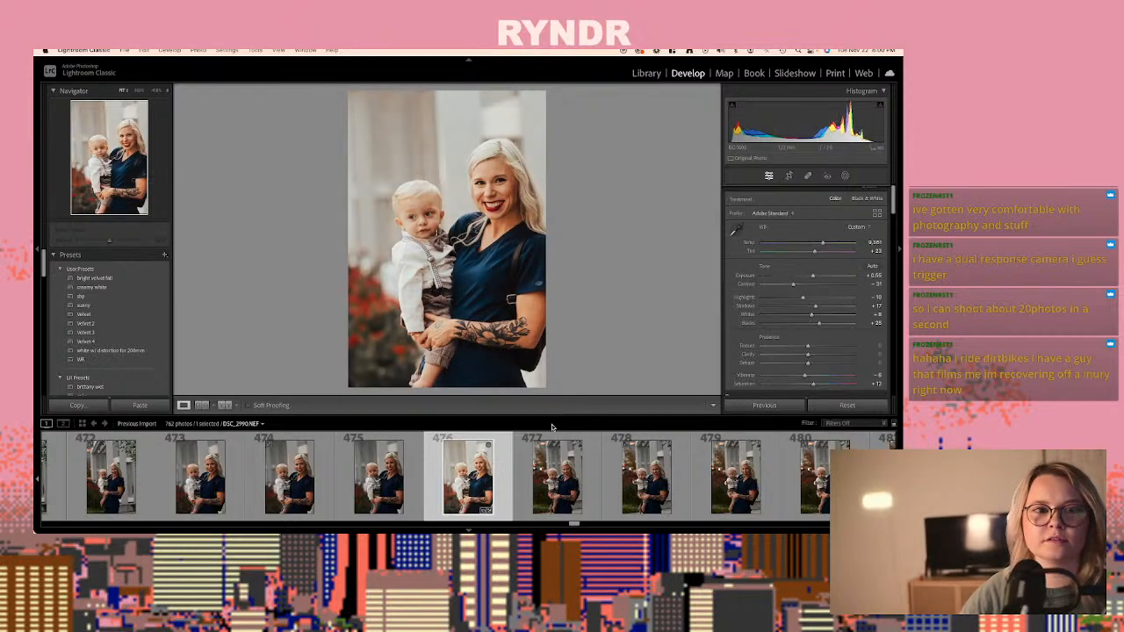
- Review the portraits of the woman holding the baby, from photo 477 to about photo 548, comparing poses and expressions
scroll(491, 454, "down", 10)
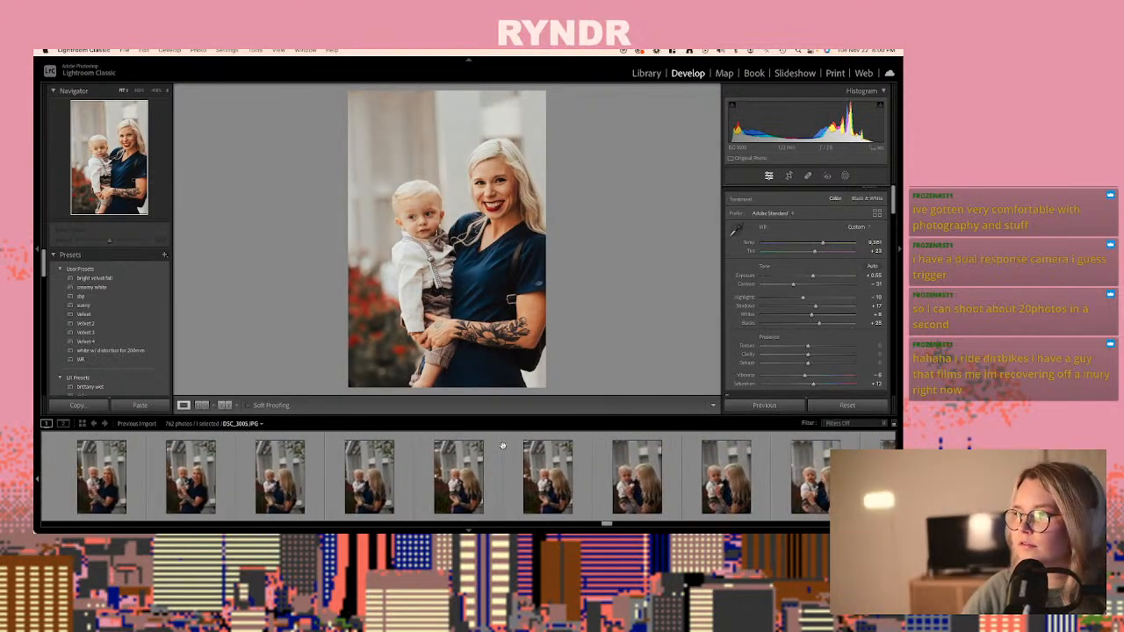
scroll(505, 450, "down", 3)
scroll(500, 465, "down", 8)
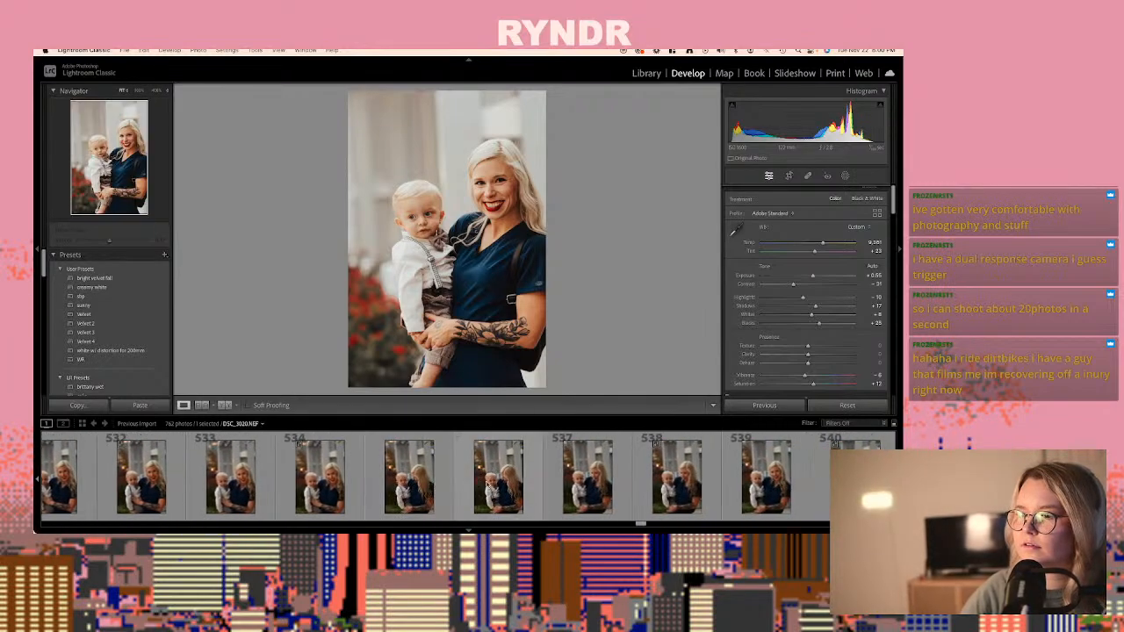
left_click(496, 484)
scroll(496, 484, "down", 3)
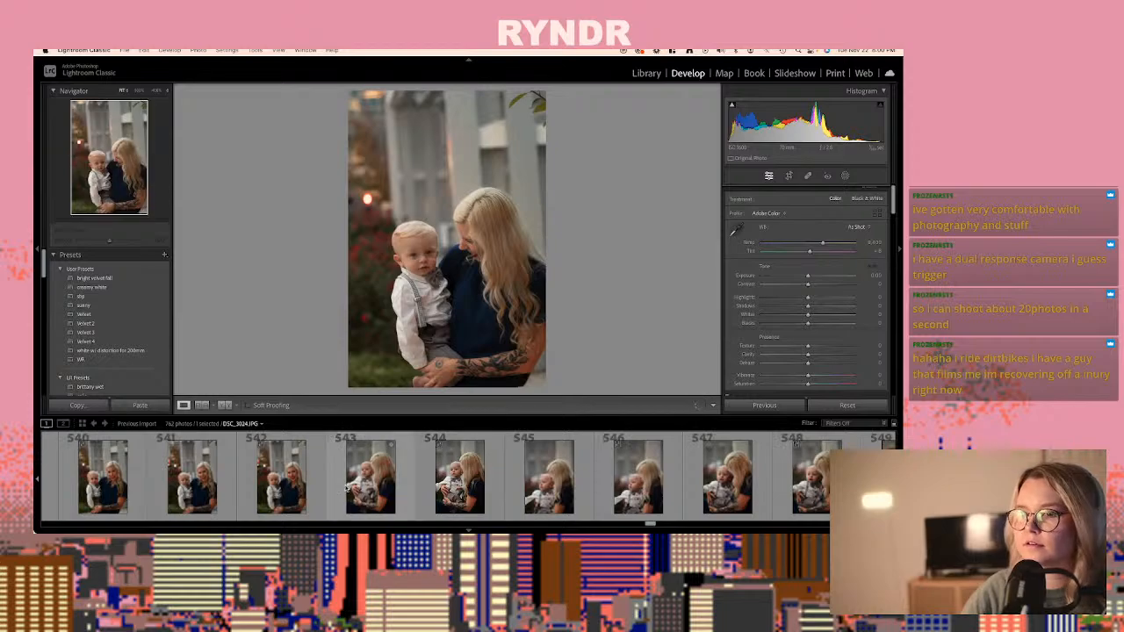
left_click(371, 479)
scroll(826, 444, "down", 1)
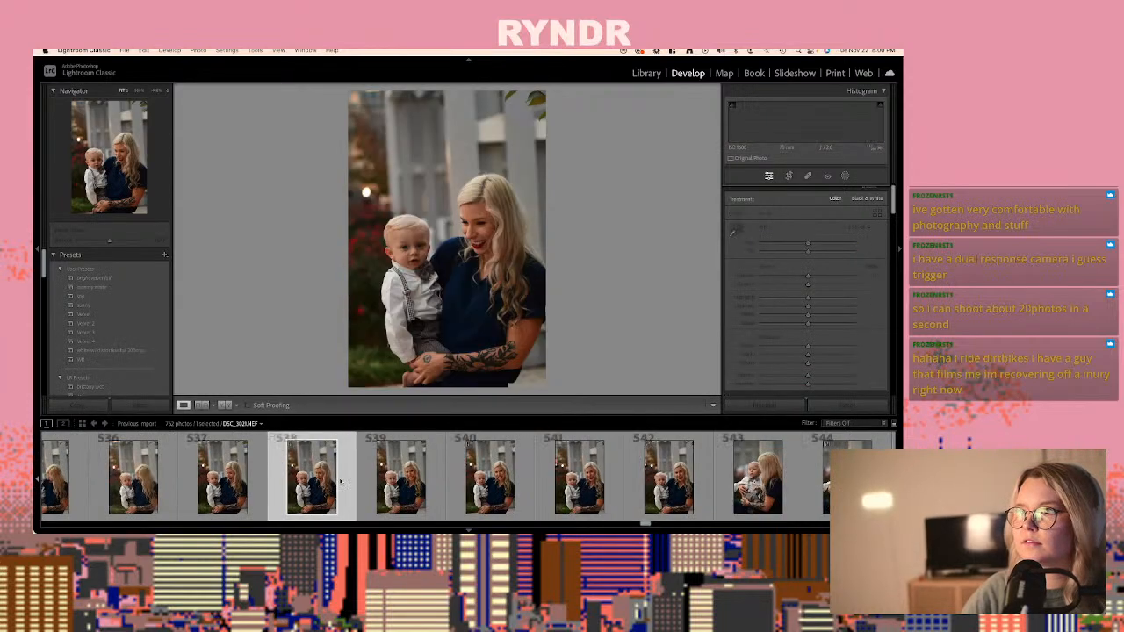
left_click(409, 452)
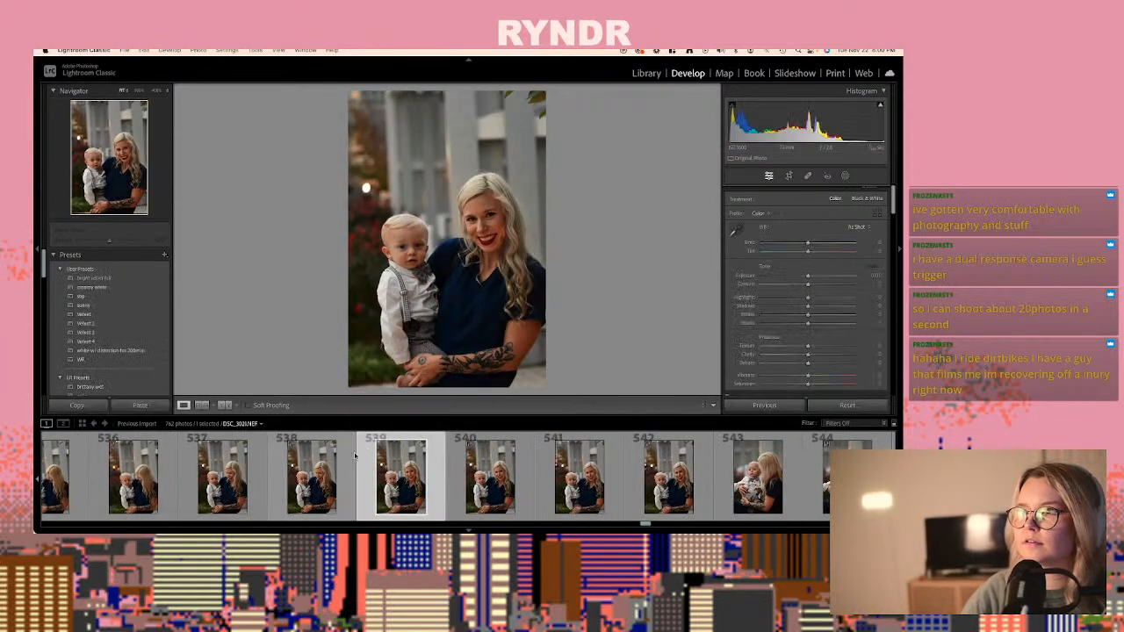
left_click(351, 457)
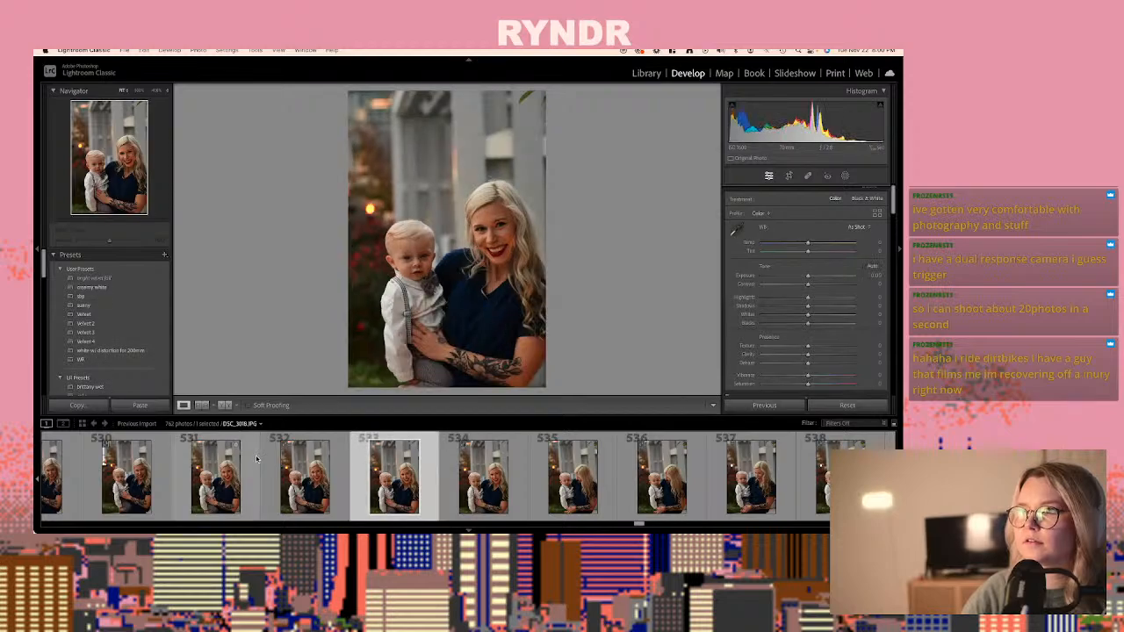
- Paste the copied develop settings onto the raw DSC_3018.NEF, photo 532, of the woman holding the baby, and cool its temperature
left_click(216, 475)
left_click(297, 476)
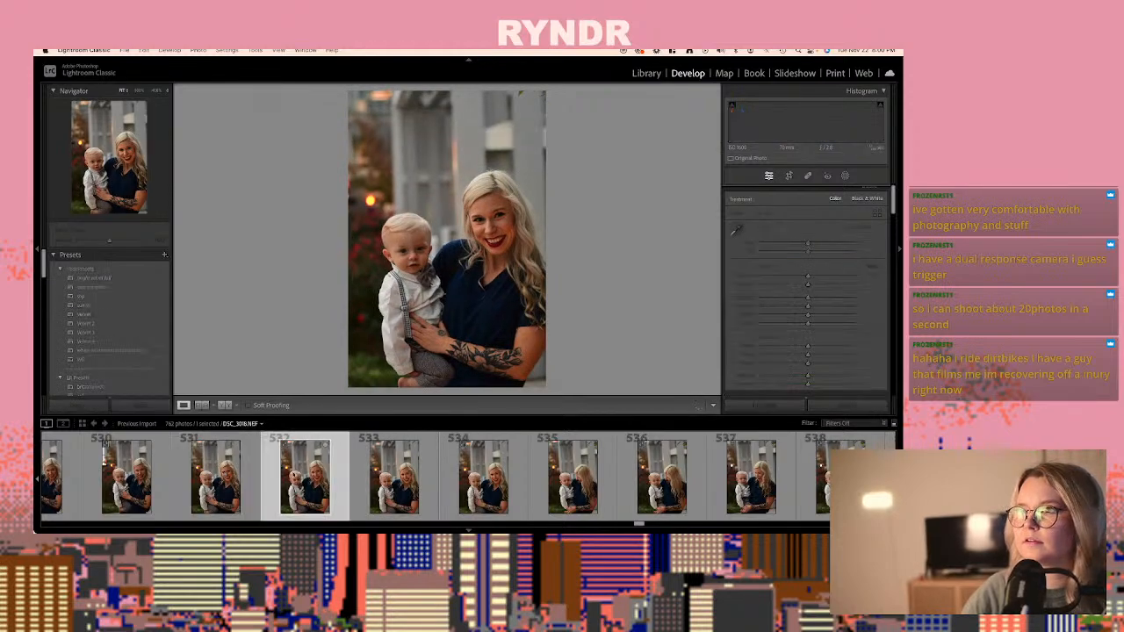
key("super+shift+v")
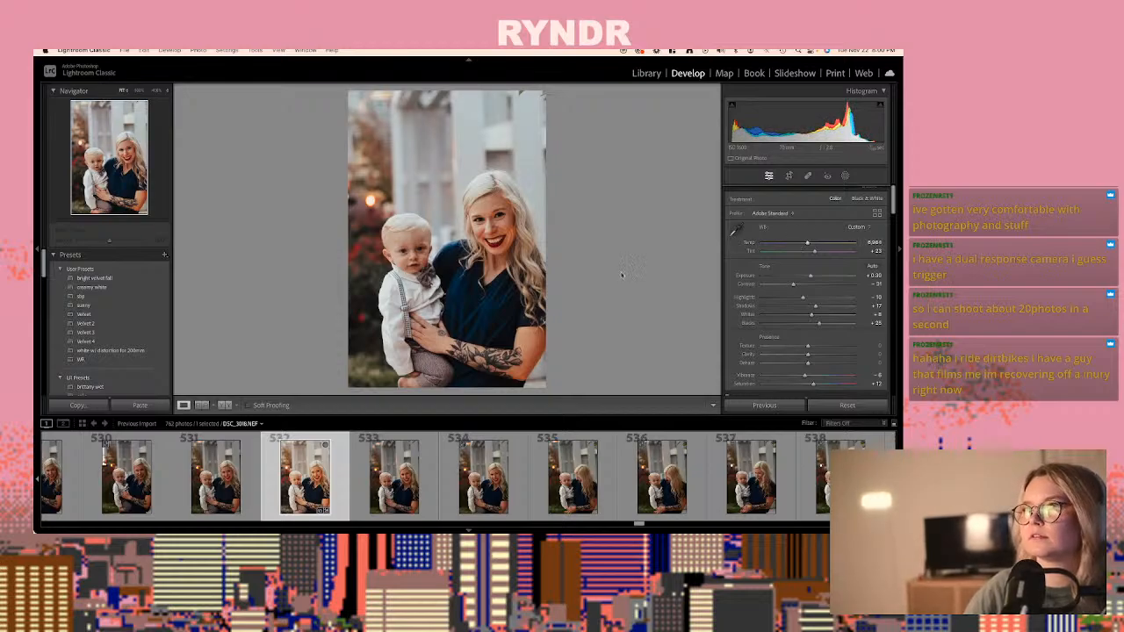
left_click_drag(507, 228, 445, 167)
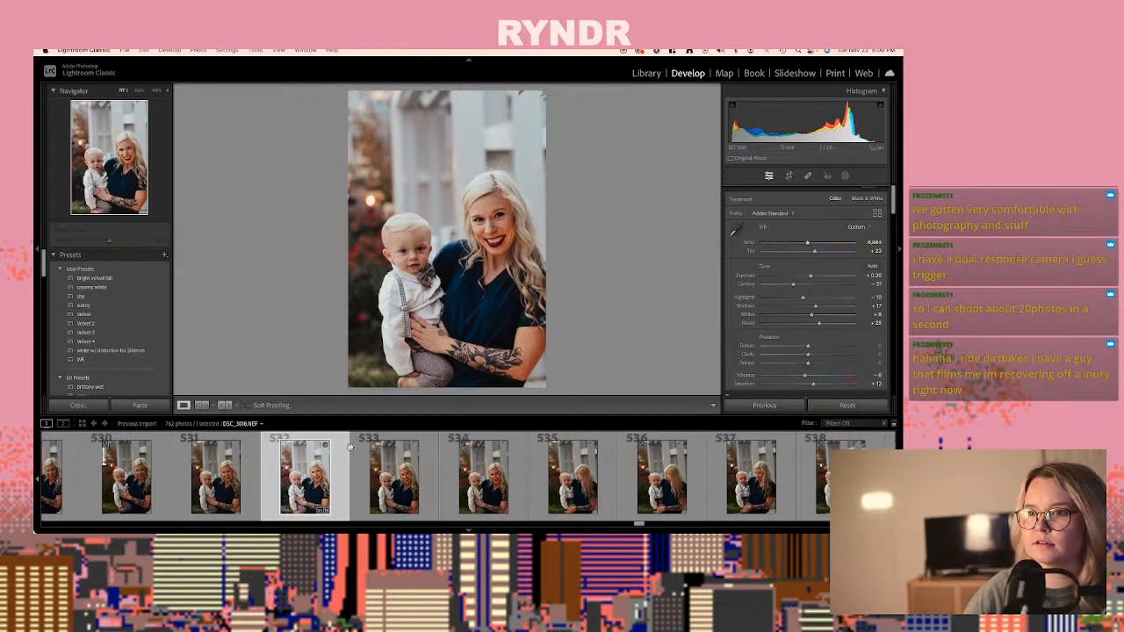
- Review the photos of the woman cuddling the seated baby, from photo 545 to 570, comparing faces and poses
scroll(445, 476, "right", 10)
scroll(443, 475, "right", 7)
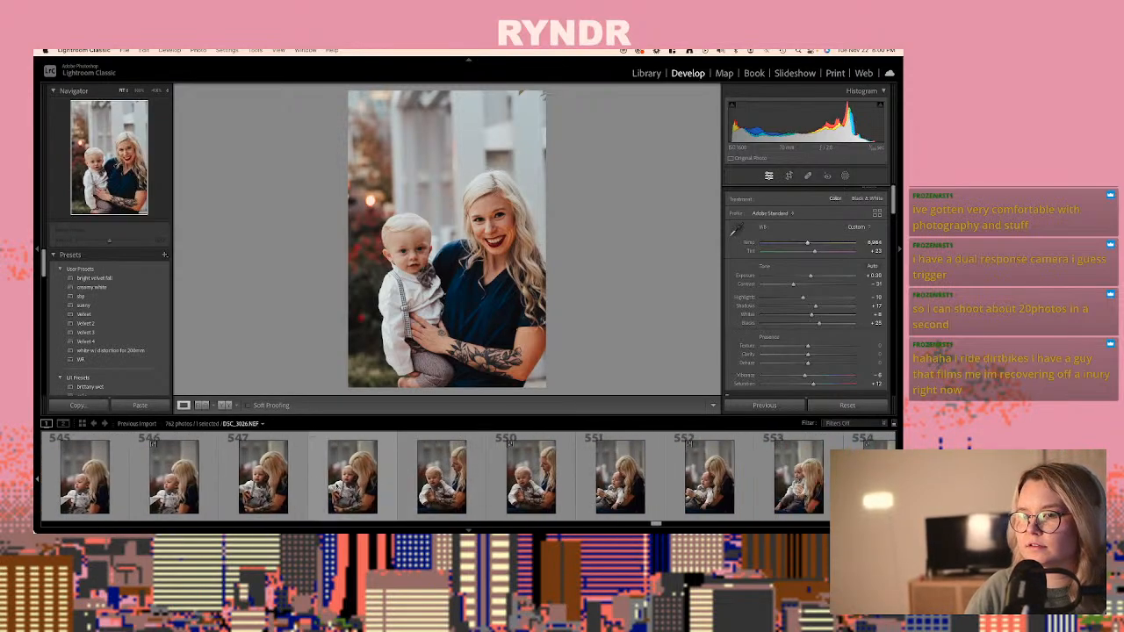
scroll(265, 479, "right", 3)
scroll(351, 484, "right", 5)
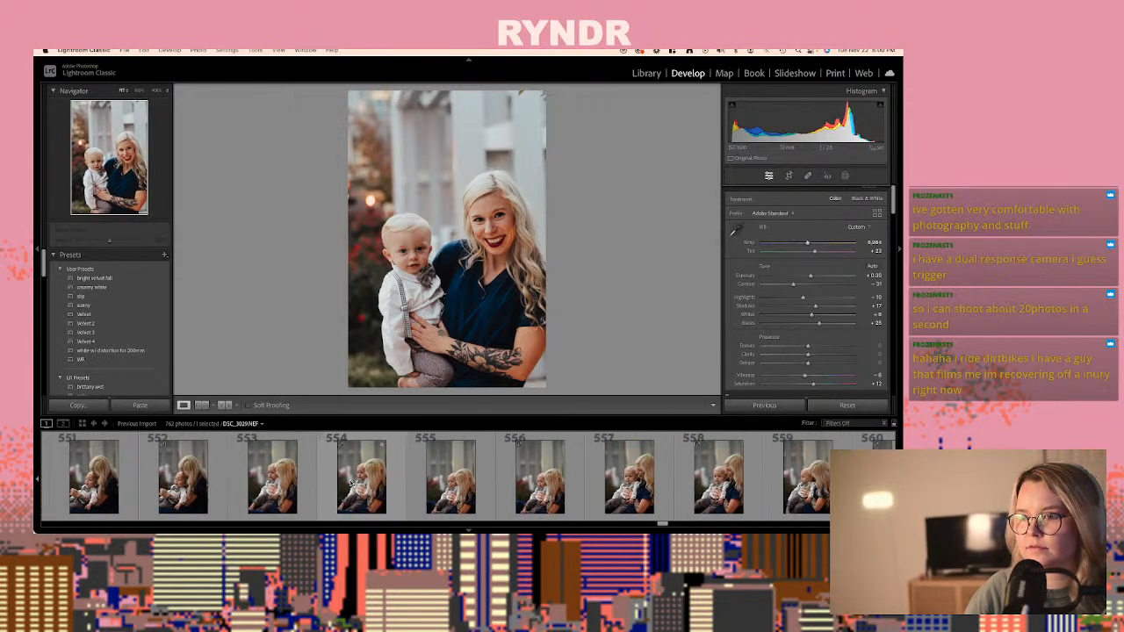
left_click(351, 484)
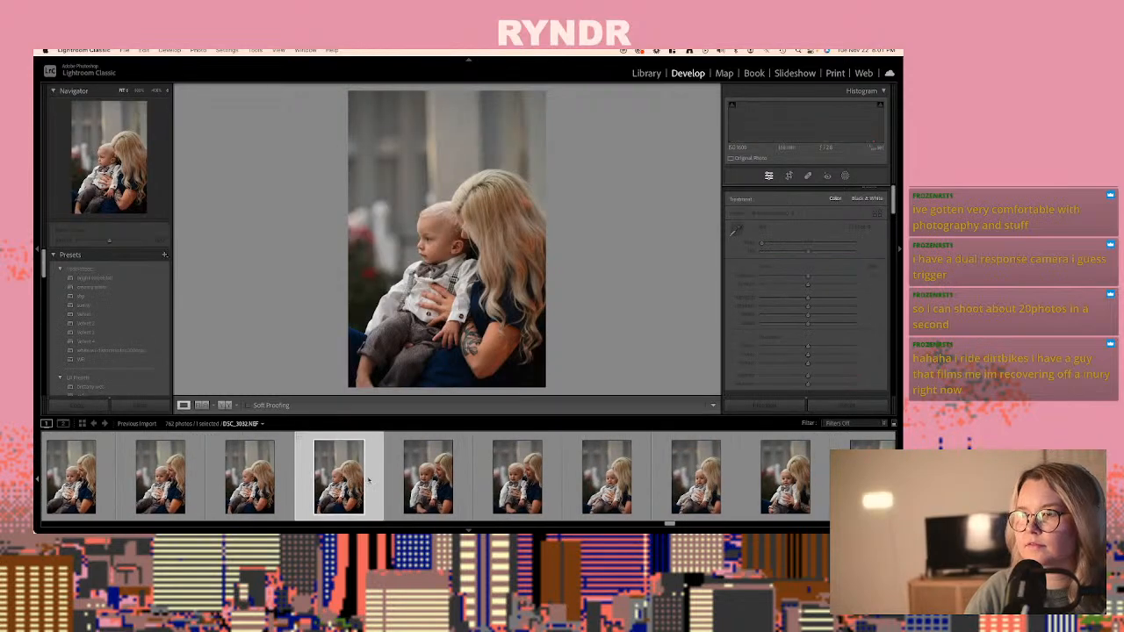
scroll(407, 477, "right", 2)
scroll(406, 477, "right", 1)
left_click(406, 476)
scroll(407, 476, "right", 3)
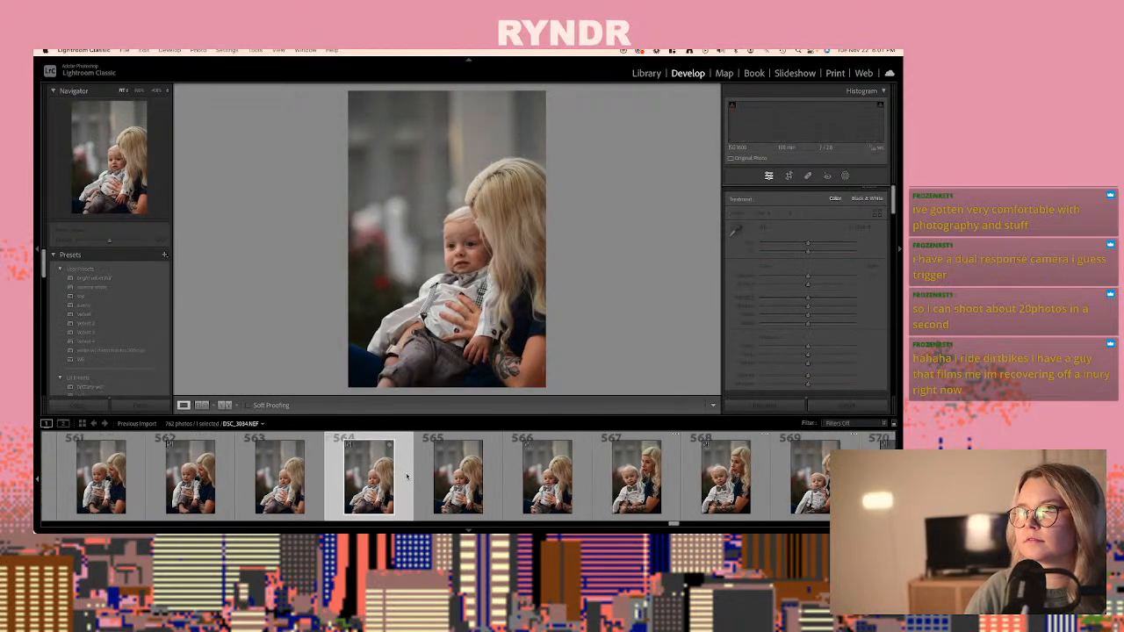
left_click(407, 477)
scroll(407, 477, "right", 3)
left_click(407, 477)
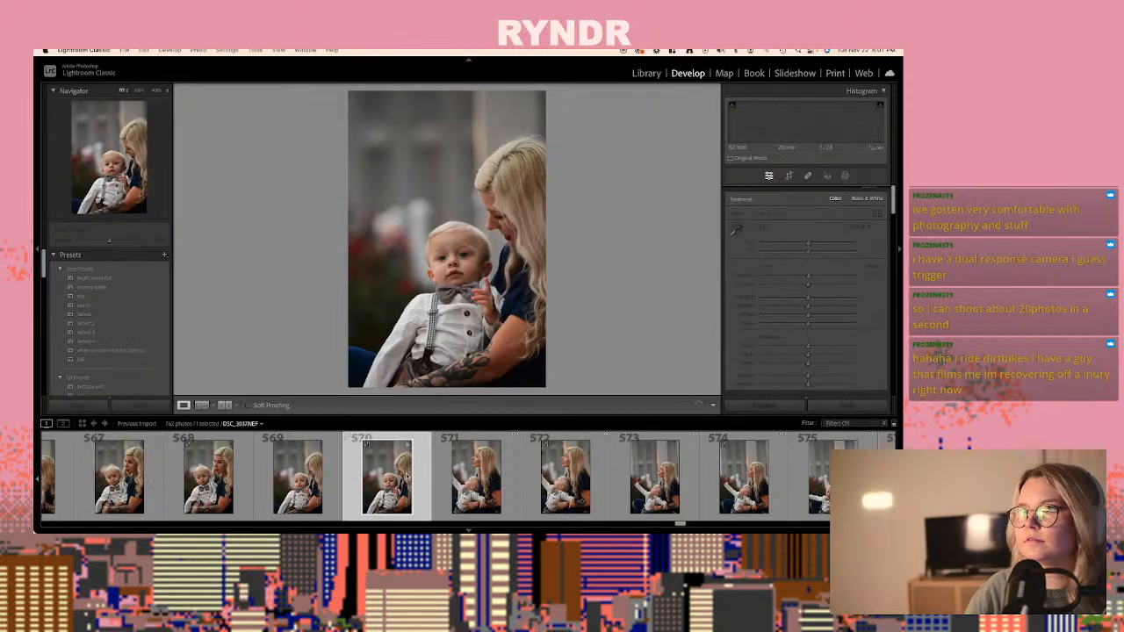
scroll(408, 474, "right", 4)
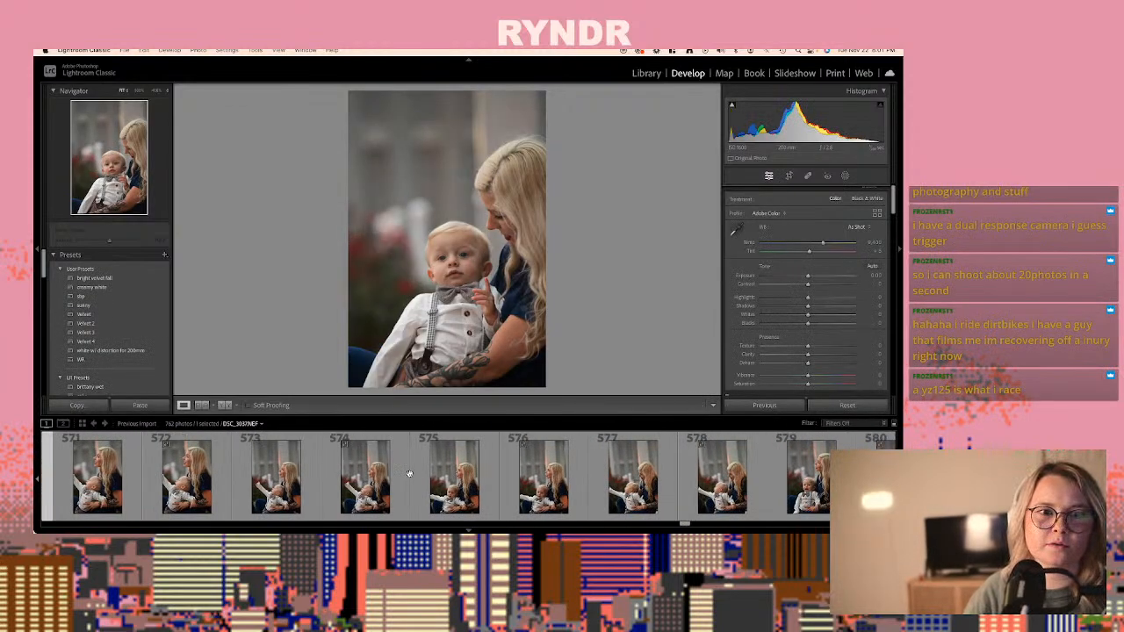
- Paste the copied develop settings onto the raw DSC_3042.NEF, photo 580, of the smiling baby with the woman looking away
left_click(378, 474)
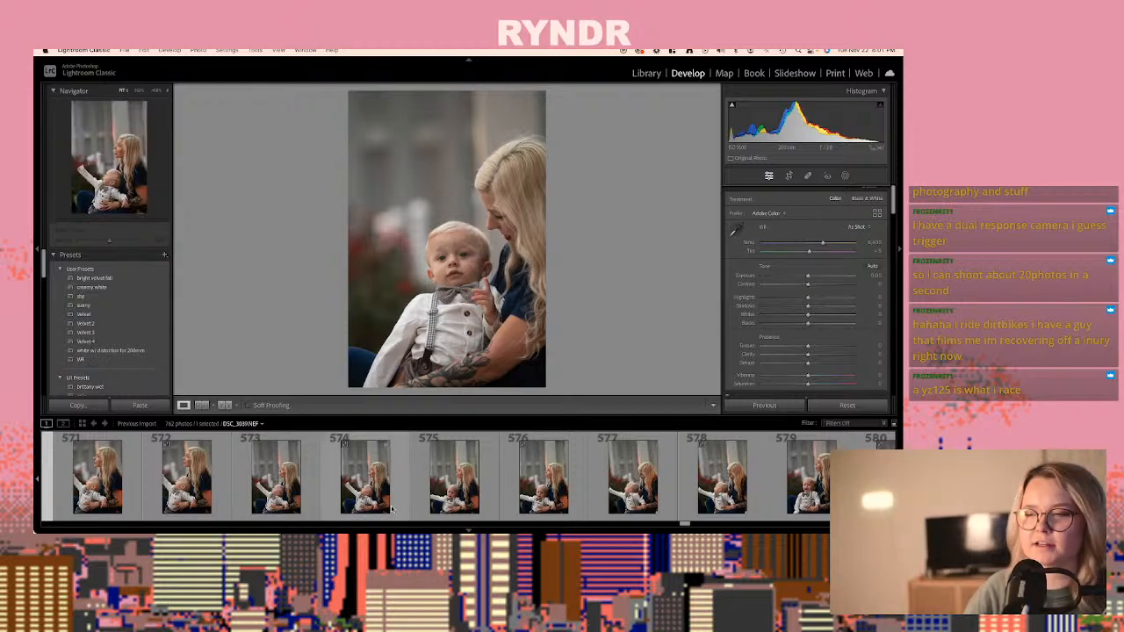
scroll(393, 505, "right", 4)
left_click(404, 488)
scroll(321, 484, "left", 3)
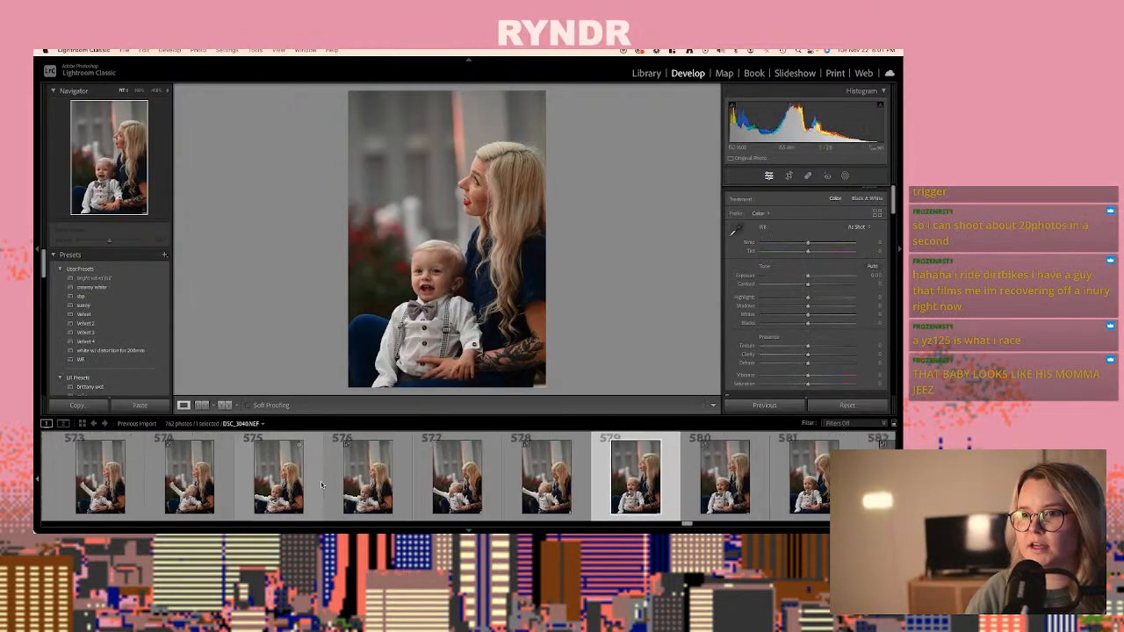
scroll(321, 484, "left", 5)
scroll(322, 485, "right", 1)
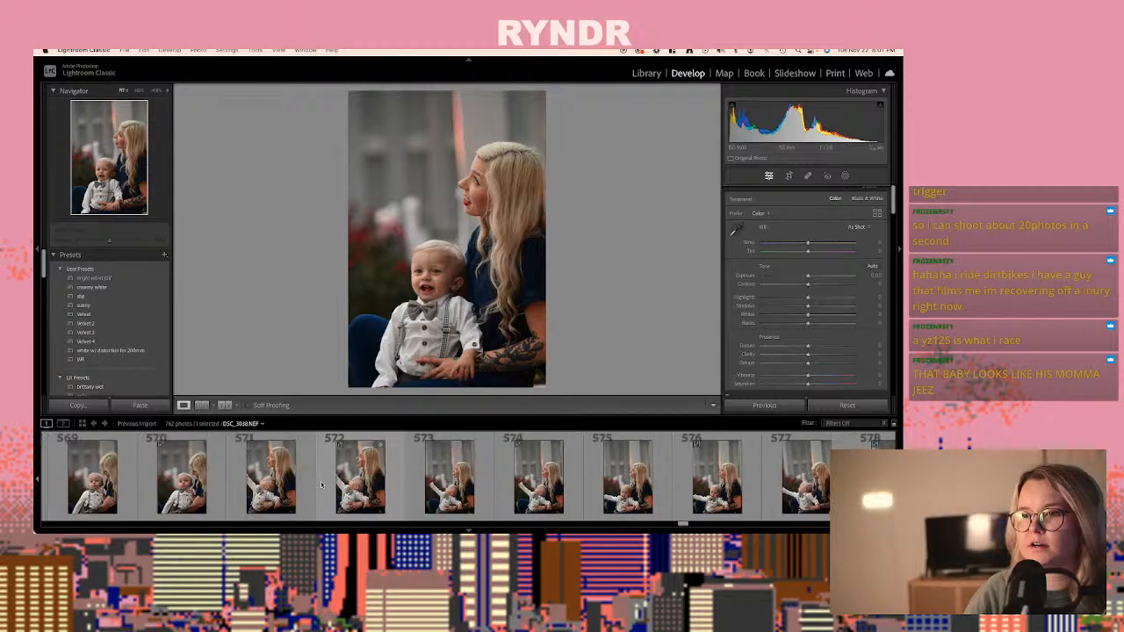
scroll(321, 485, "right", 5)
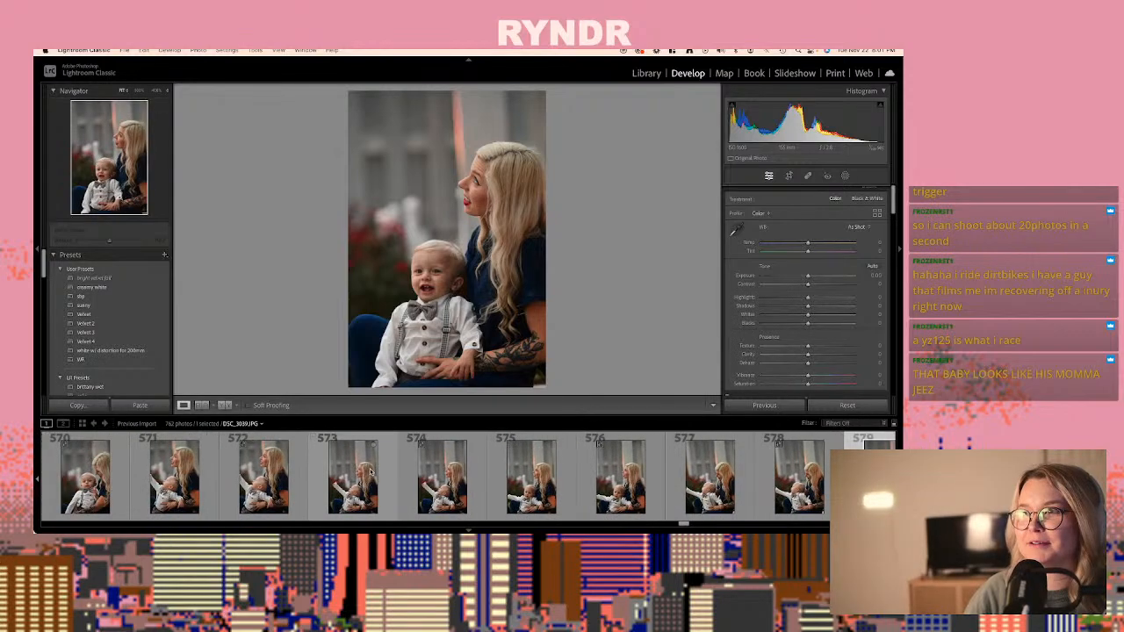
scroll(306, 463, "left", 1)
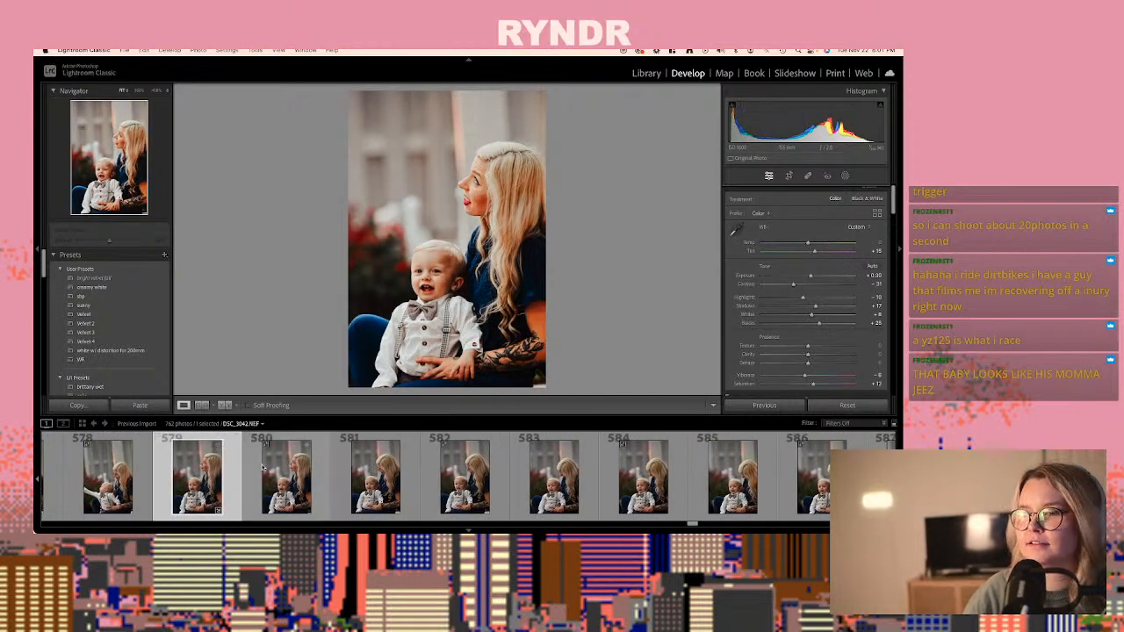
left_click(290, 471)
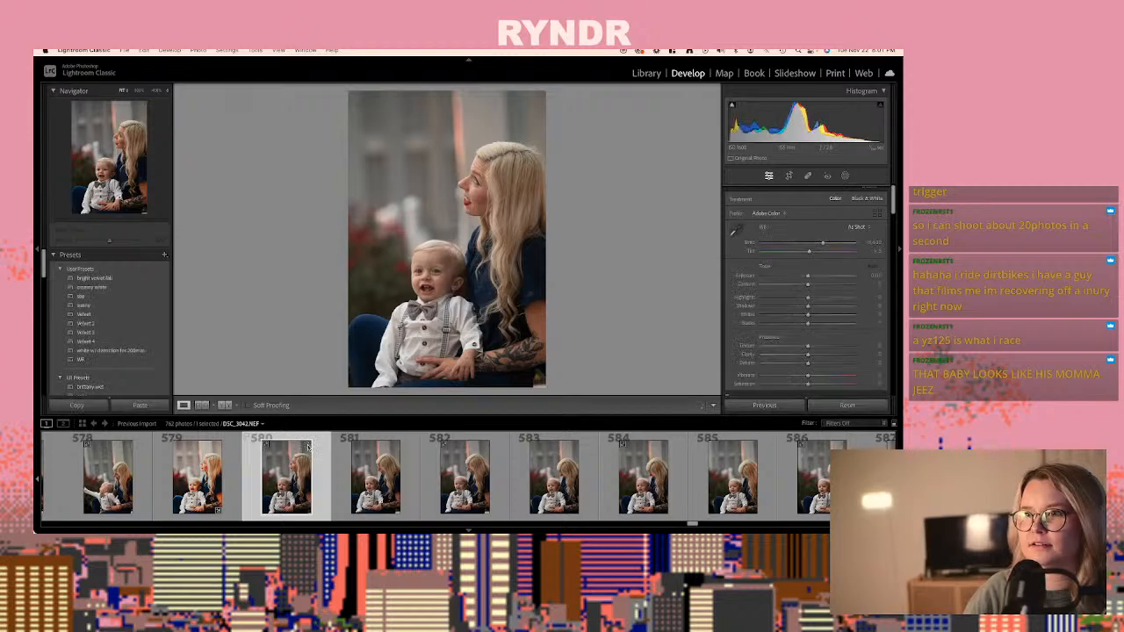
key("super+shift+v")
- Paste the same develop settings onto the raw DSC_3045.NEF, photo 586, of the woman looking down at the seated baby
key("Right")
key("Right")
key("Right")
key("Right")
key("Right")
key("Right")
key("Right")
key("Right")
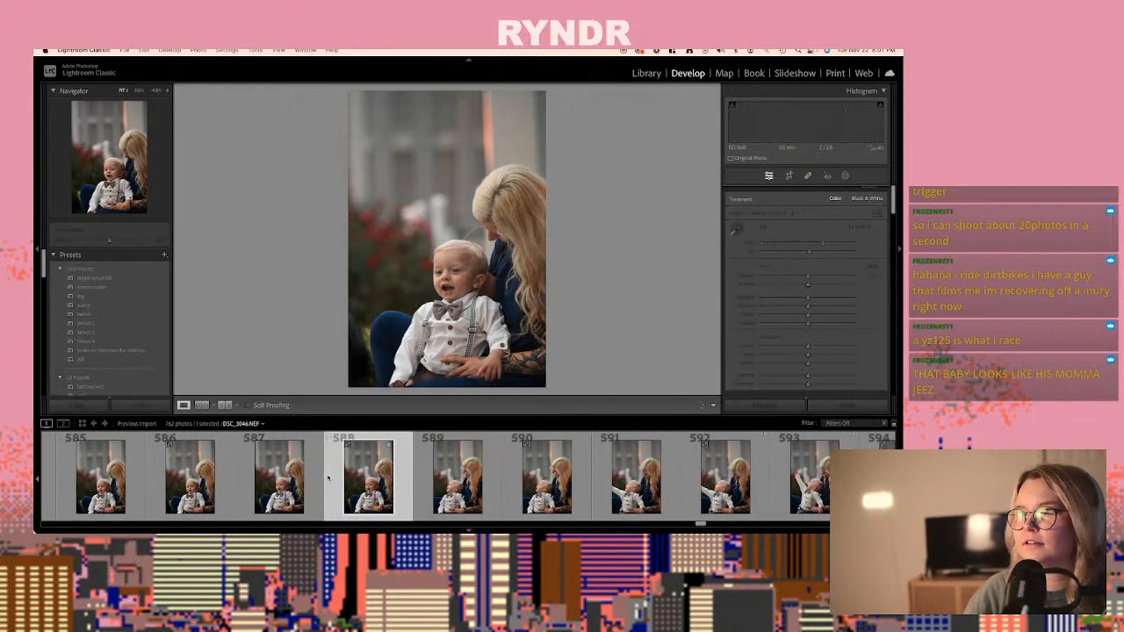
scroll(307, 474, "up", 2)
left_click(275, 461)
key("super+shift+v")
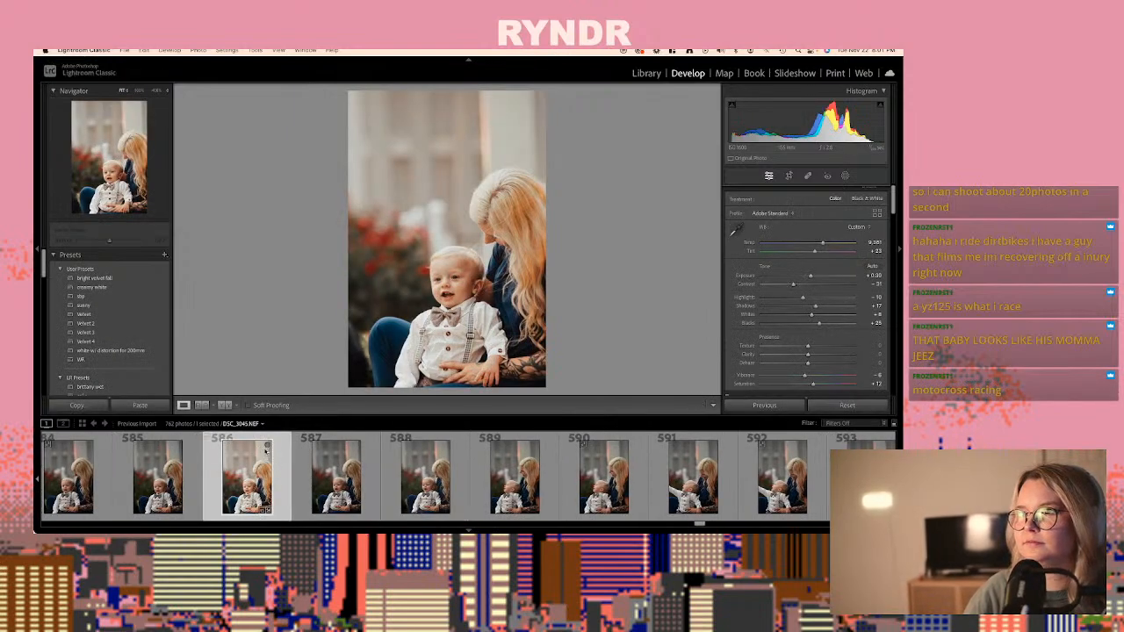
- Paste the same develop settings onto the raw DSC_3048.NEF, photo 592, of the baby looking up with an outstretched arm
scroll(266, 457, "down", 5)
left_click(268, 475)
left_click(372, 482)
scroll(351, 483, "down", 4)
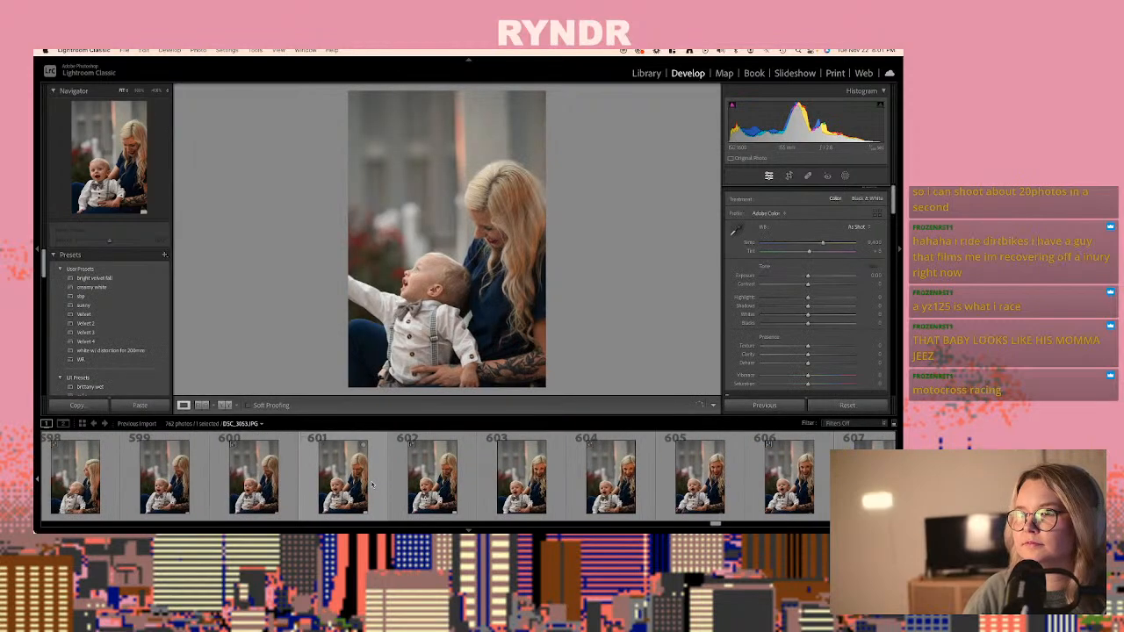
scroll(337, 484, "up", 4)
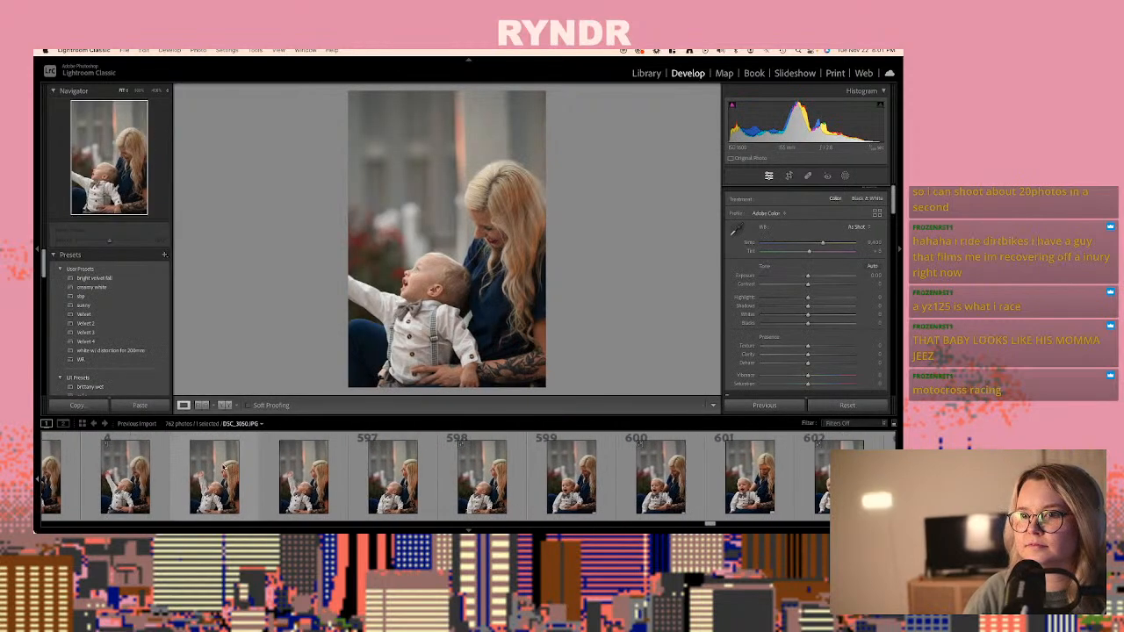
left_click(223, 468)
key("super+shift+v")
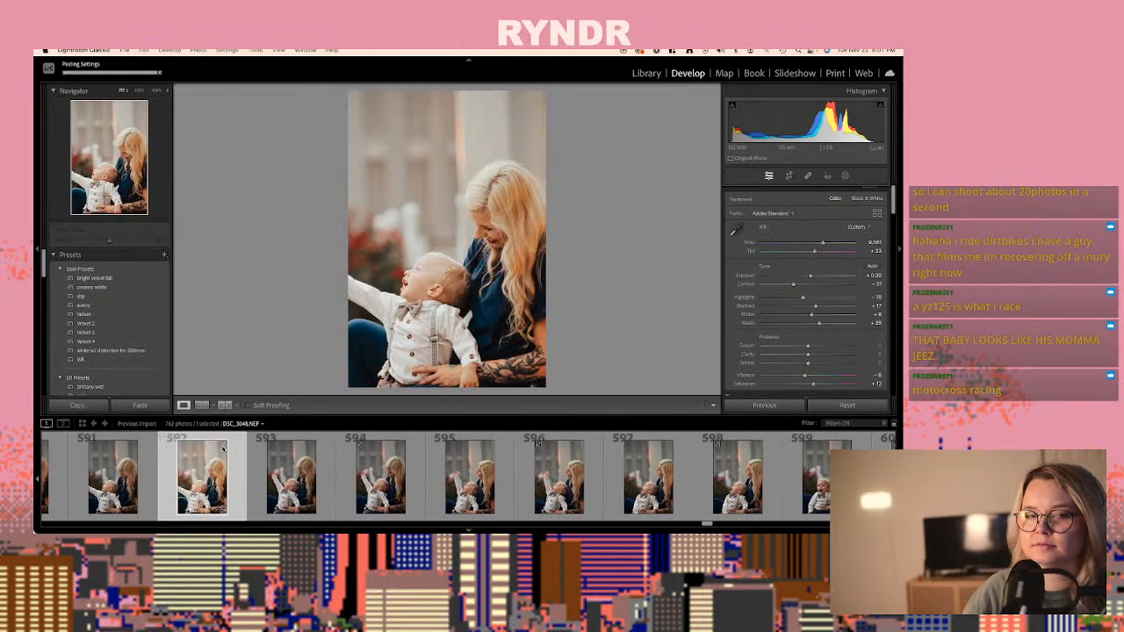
- Review the remaining seated and hugging shots of the woman and baby, from photo 597 to 630, comparing poses and expressions
scroll(264, 462, "down", 6)
left_click(326, 472)
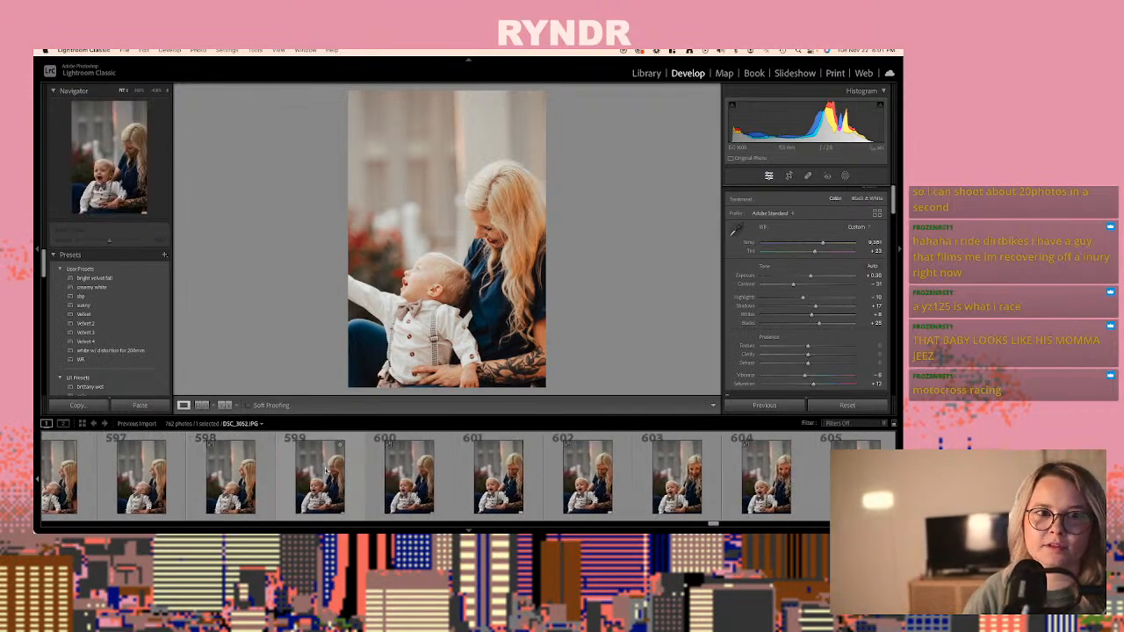
scroll(326, 471, "down", 9)
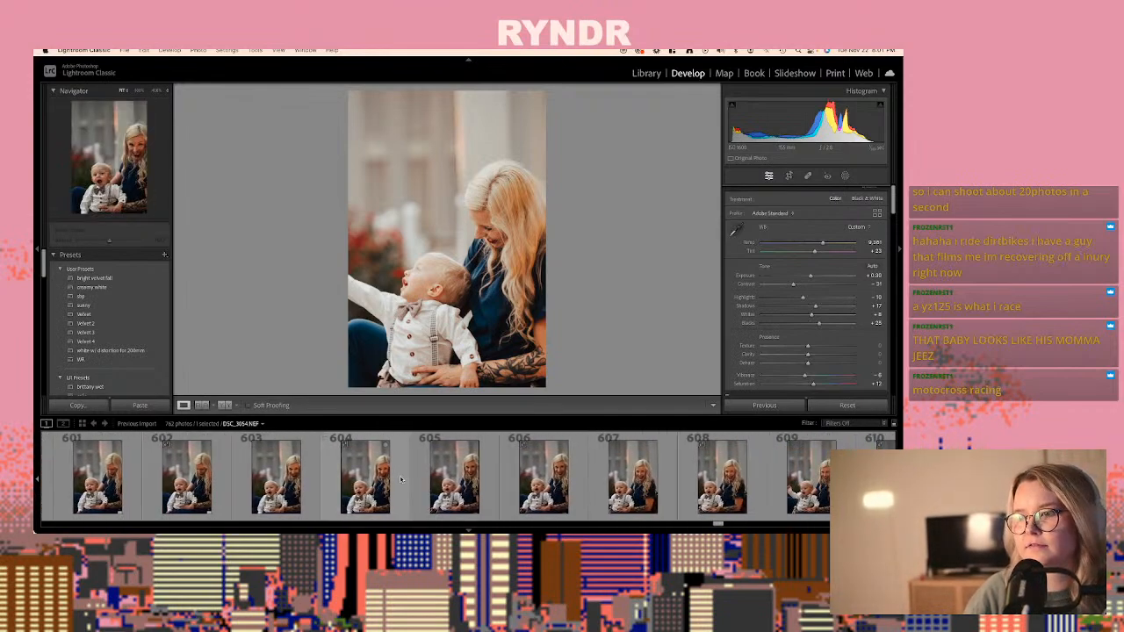
left_click(402, 478)
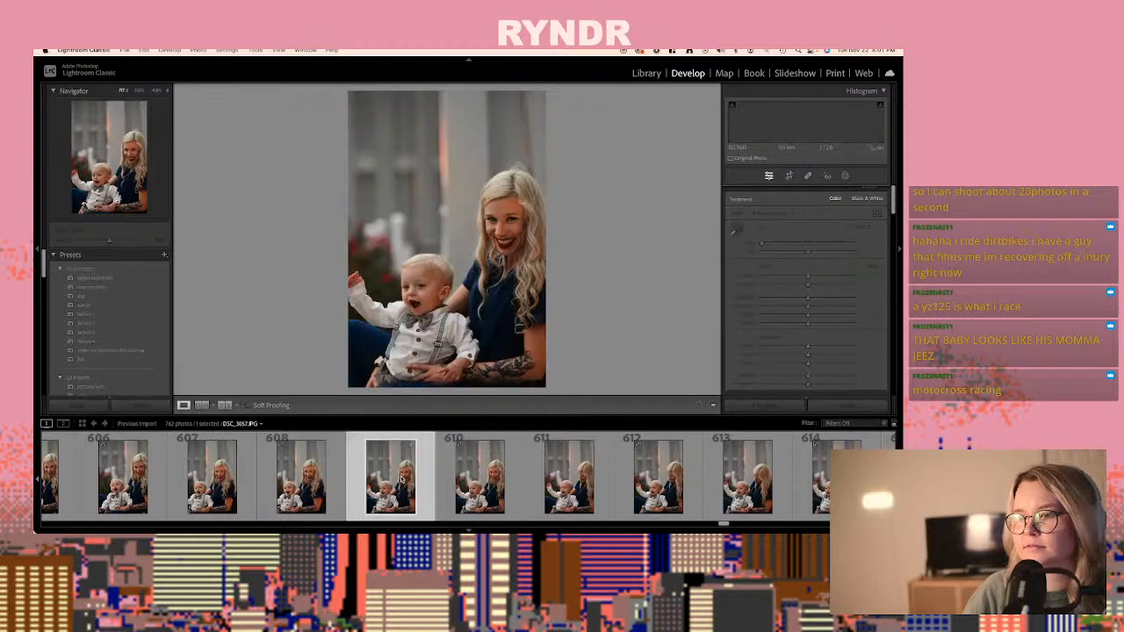
scroll(403, 480, "down", 9)
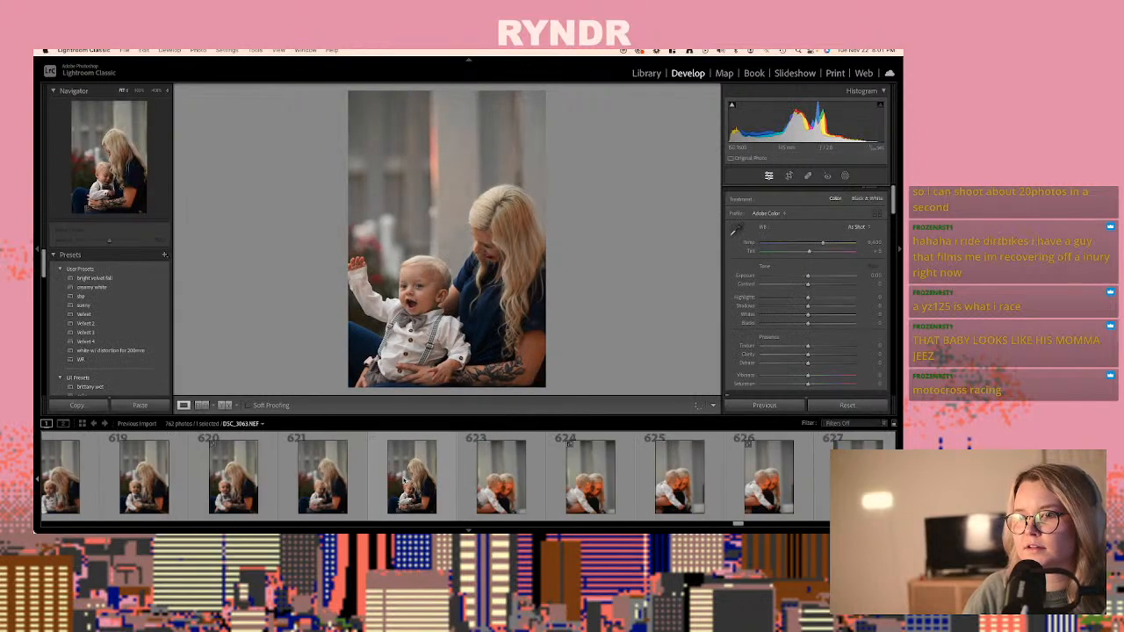
left_click(425, 484)
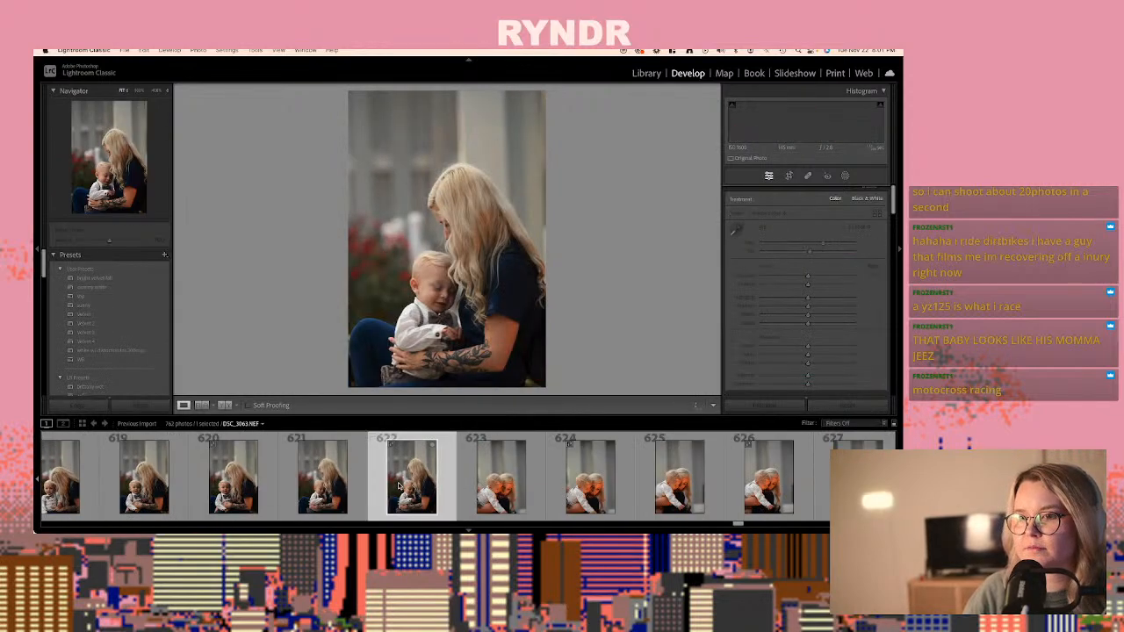
scroll(425, 472, "down", 2)
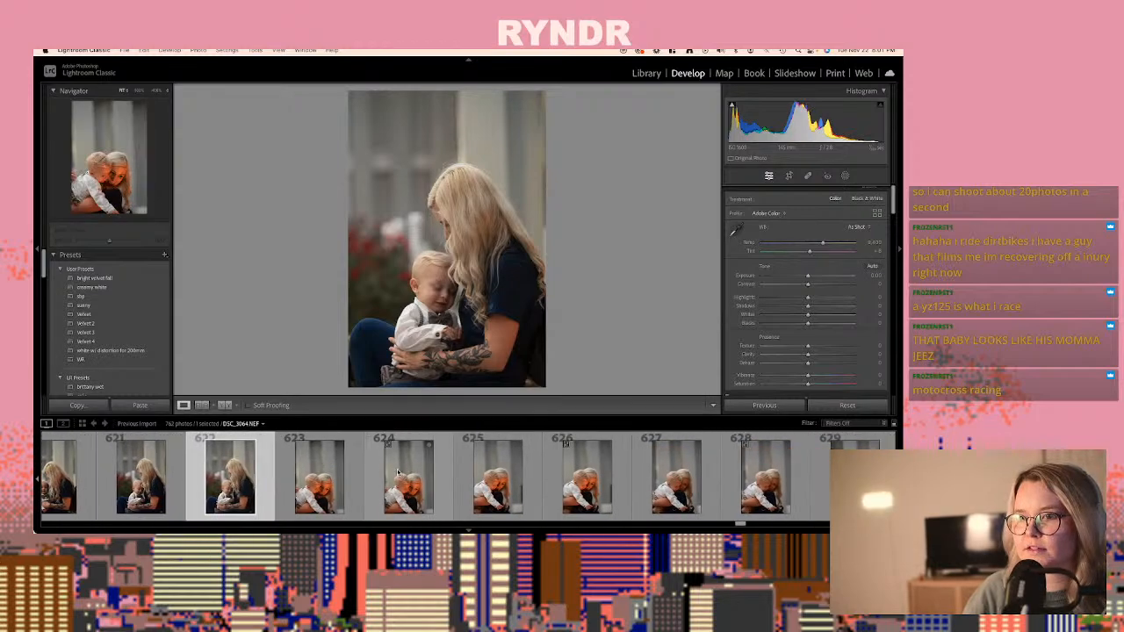
left_click(398, 473)
scroll(399, 473, "down", 6)
left_click(400, 474)
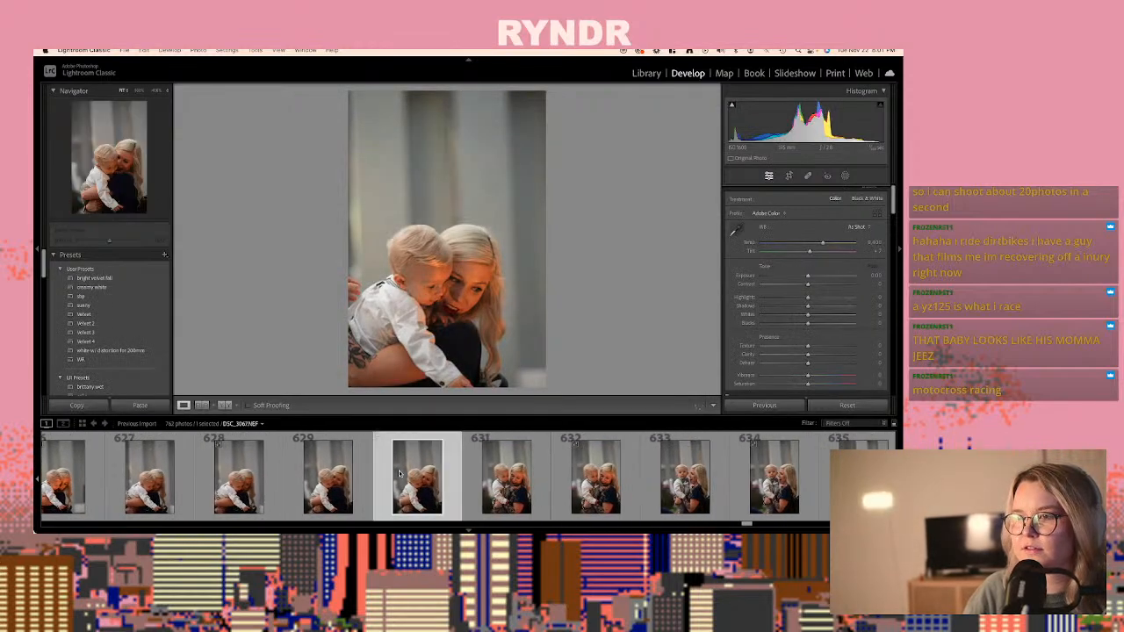
- Paste the copied develop settings onto the raw DSC_3067.NEF, photo 630, of the woman hugging the baby close
scroll(400, 474, "down", 4)
scroll(399, 475, "up", 3)
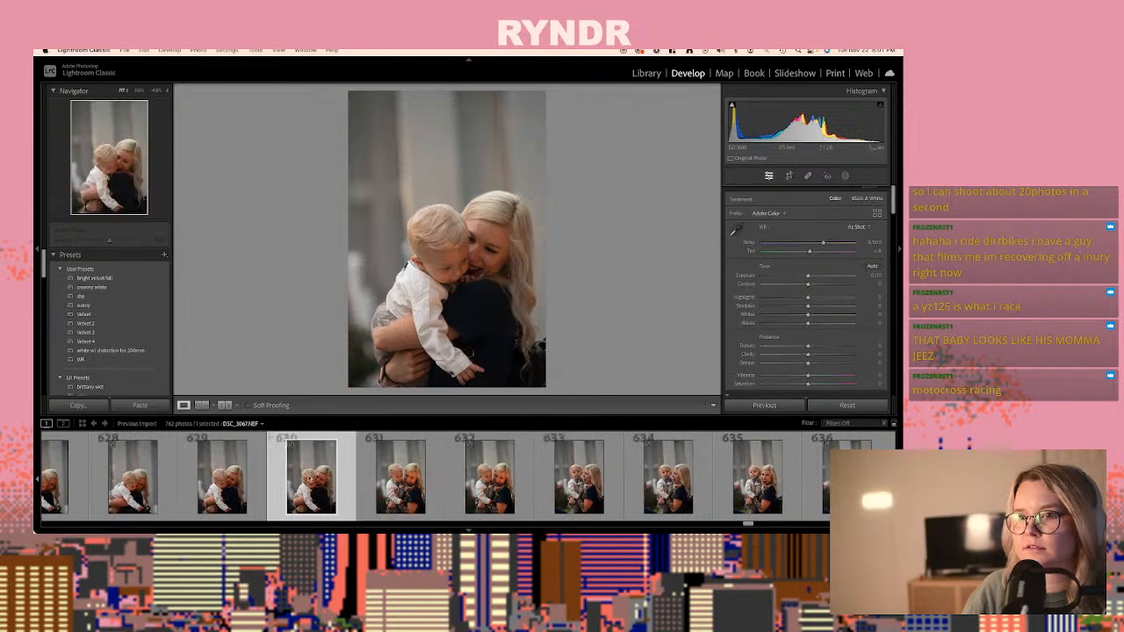
key("ctrl+shift+v")
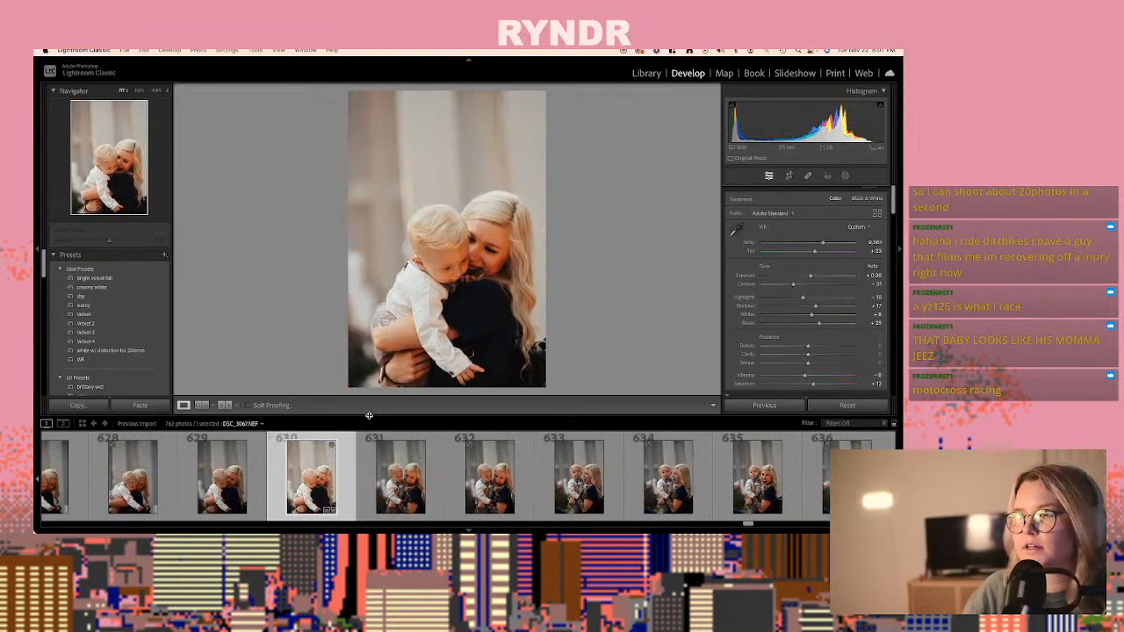
- Cool the raw DSC_3067.NEF, photo 630, to a temperature of 6,778 and set its exposure to about +0.85
left_click(804, 244)
left_click(820, 276)
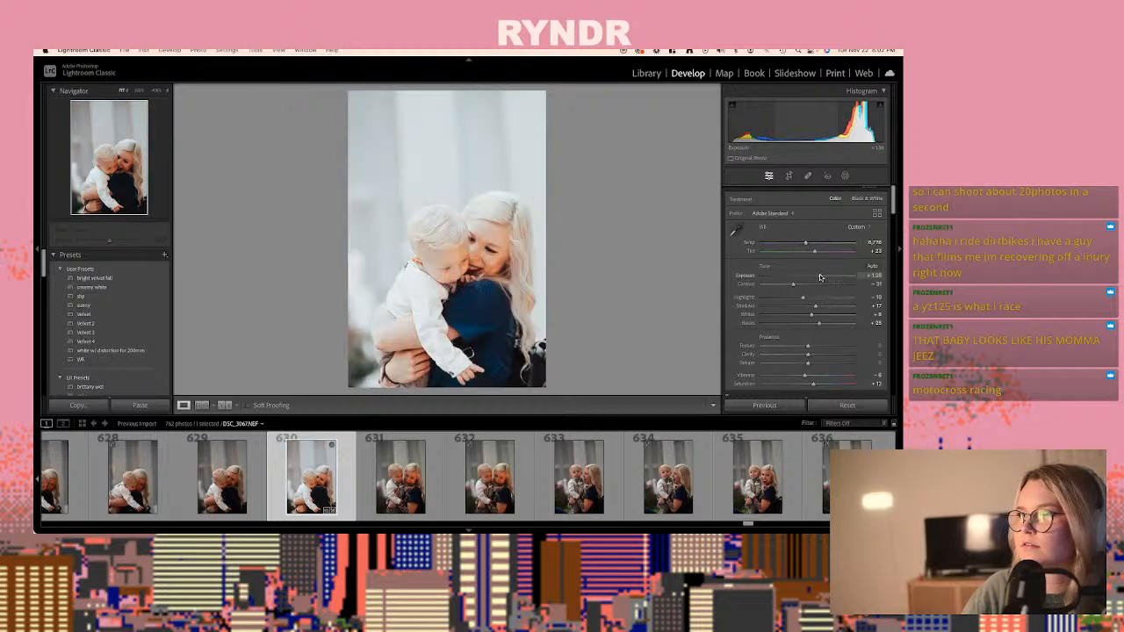
left_click_drag(819, 277, 815, 278)
- Review the shots from photo 631 to 668, comparing the seated poses and the standing poses in front of the Christmas tree
scroll(498, 468, "down", 5)
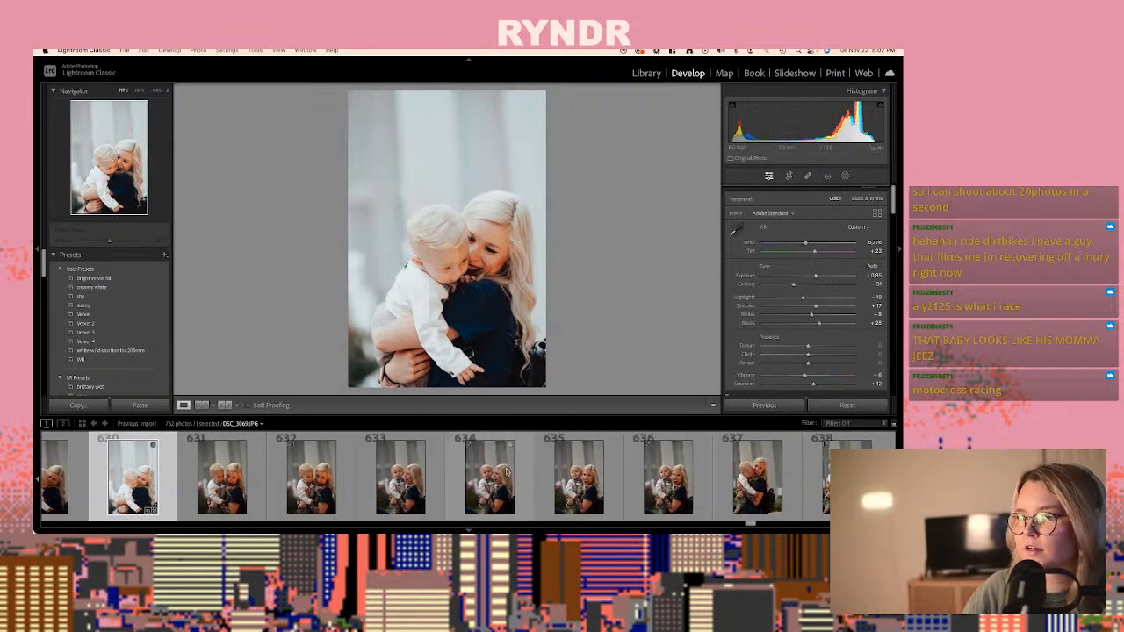
scroll(491, 462, "down", 3)
left_click(401, 458)
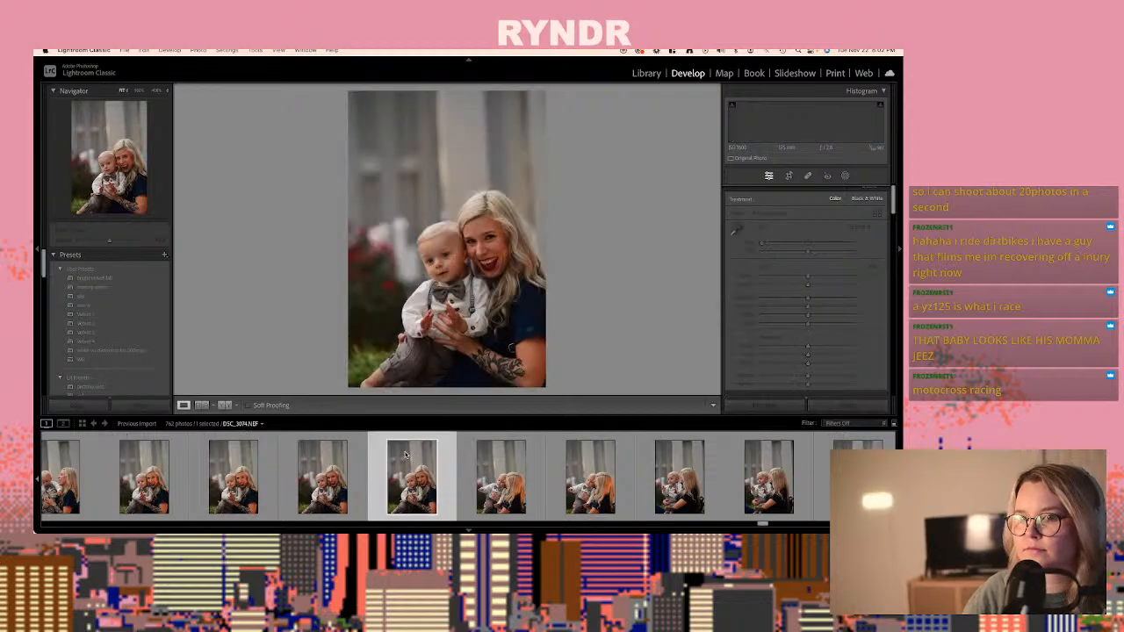
left_click(501, 466)
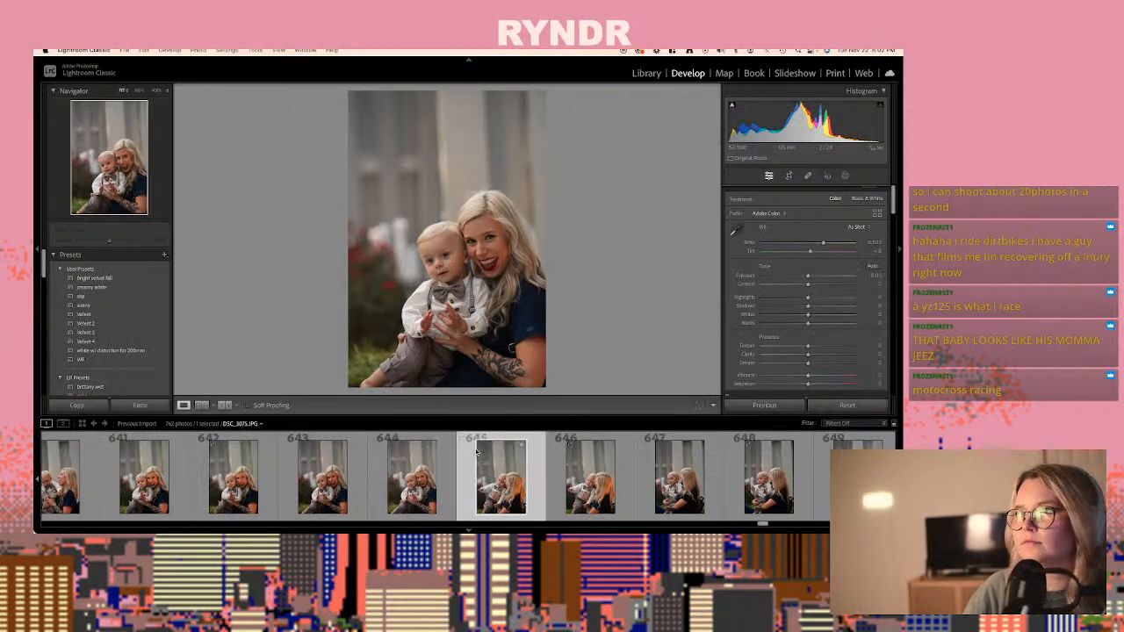
scroll(492, 466, "down", 3)
left_click(476, 452)
scroll(477, 452, "down", 3)
left_click(475, 452)
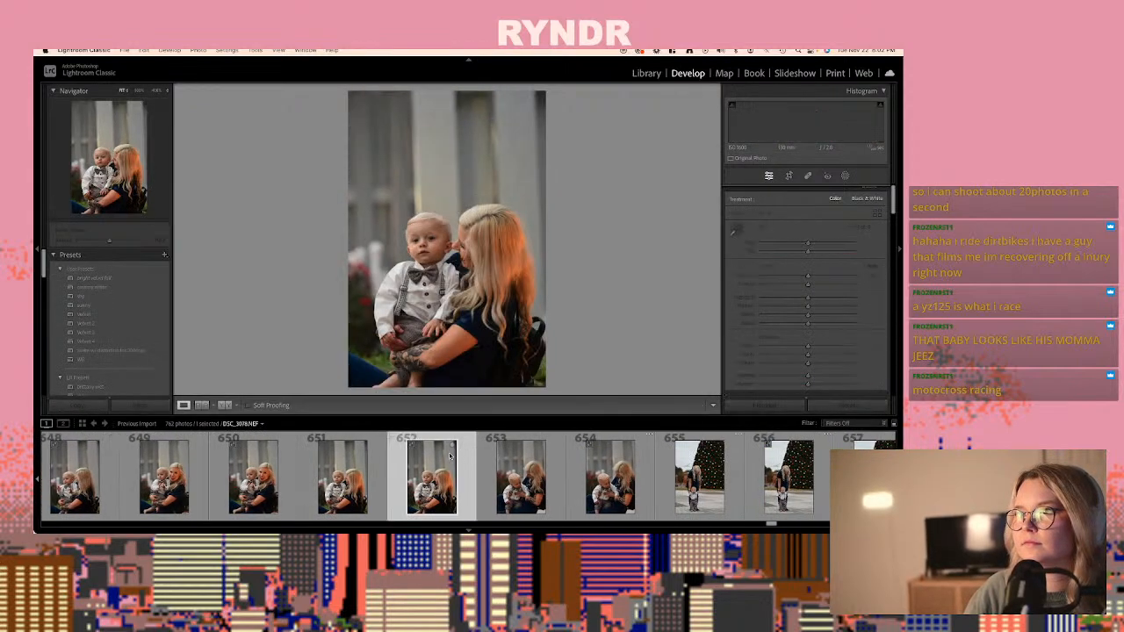
scroll(470, 453, "down", 4)
left_click(466, 454)
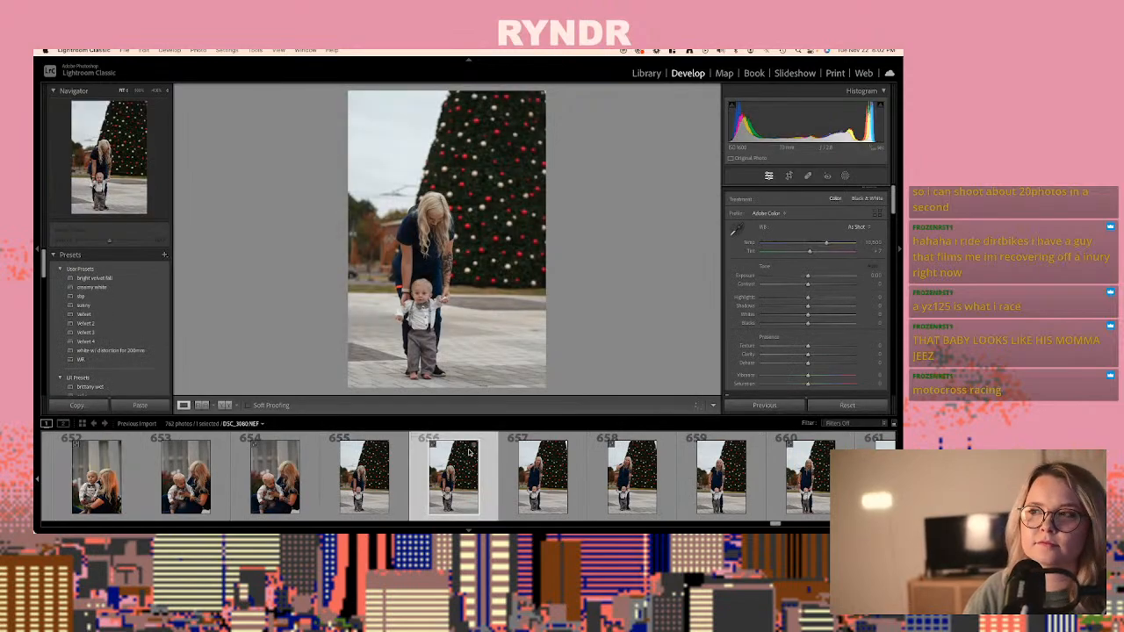
scroll(470, 454, "down", 3)
left_click(469, 454)
scroll(470, 453, "down", 3)
left_click(470, 453)
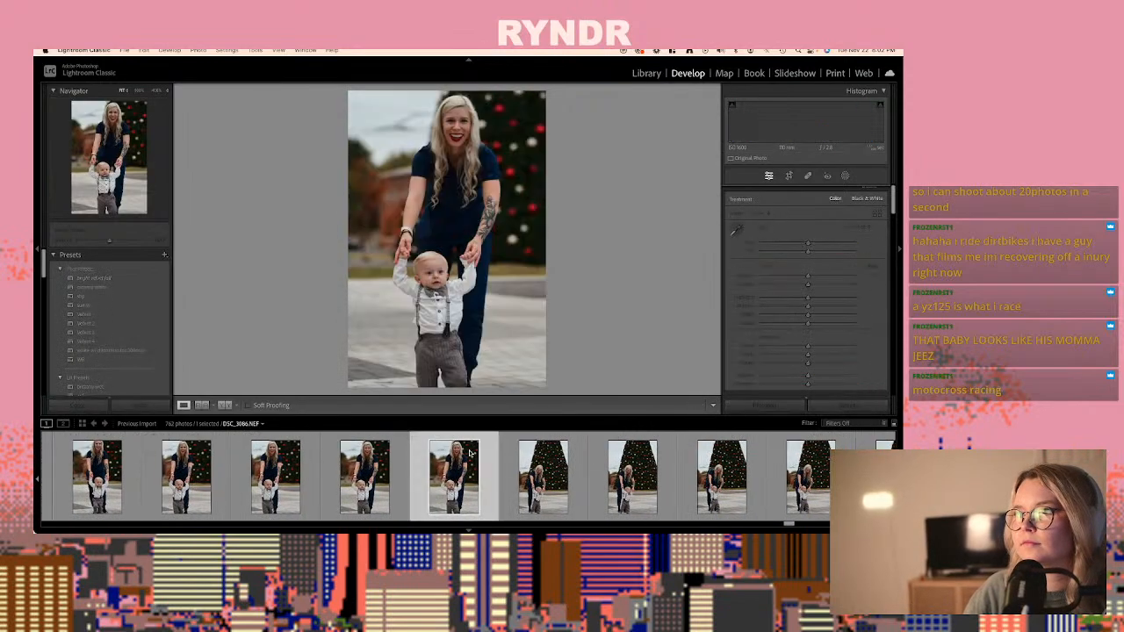
- Paste the develop settings onto the raw DSC_3088.NEF, photo 672, with exposure +0.20 and temperature 9,835, and copy the adjusted settings
scroll(470, 454, "down", 3)
left_click(470, 454)
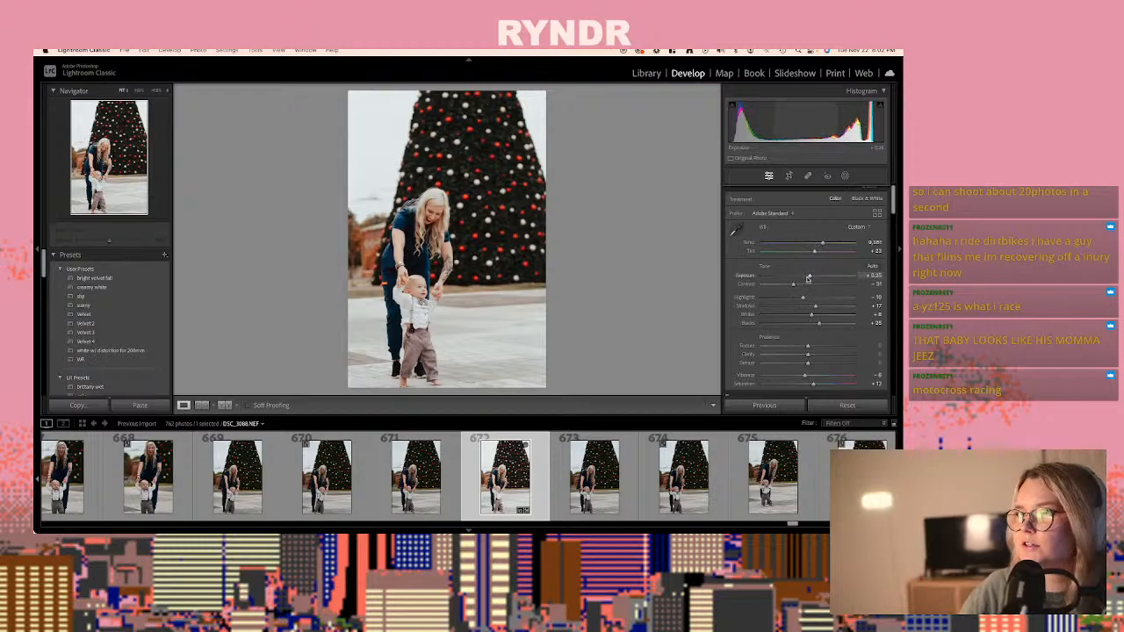
scroll(808, 278, "down", 1)
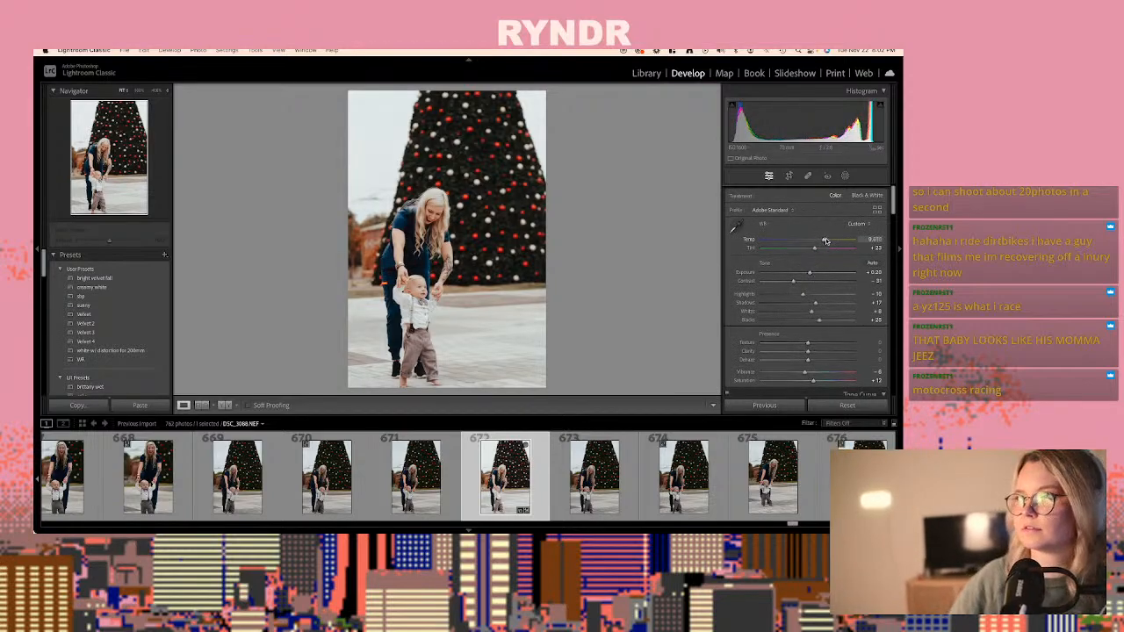
key("ctrl+shift+c")
key("Return")
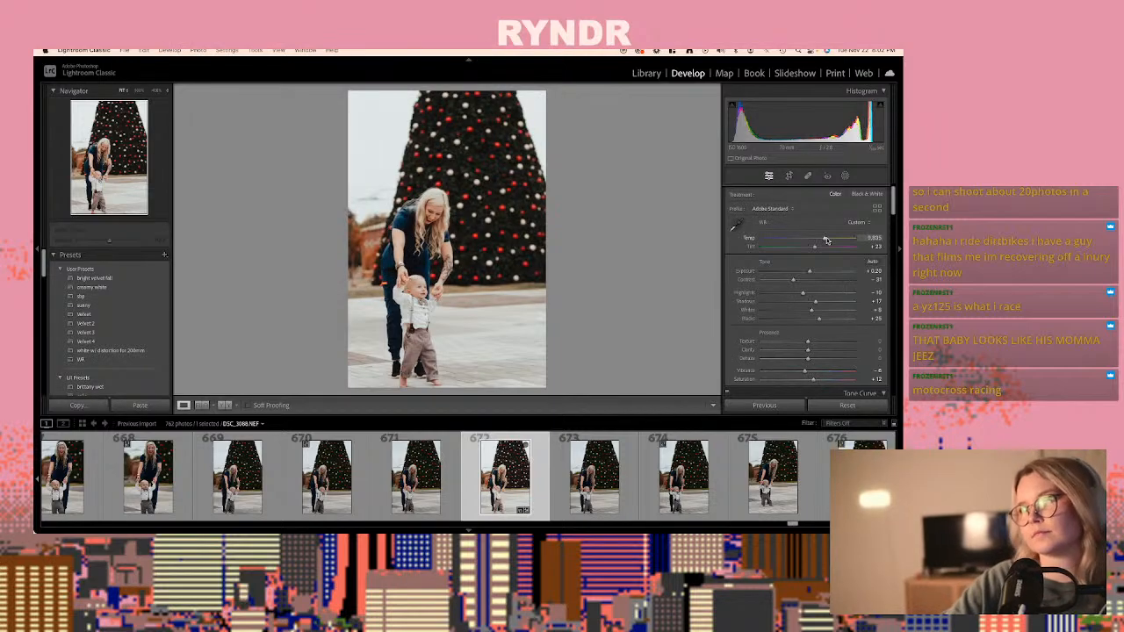
- Review the Christmas tree shots from photo 673 to 708, comparing the baby walking, standing and holding the woman's hands
scroll(523, 451, "down", 5)
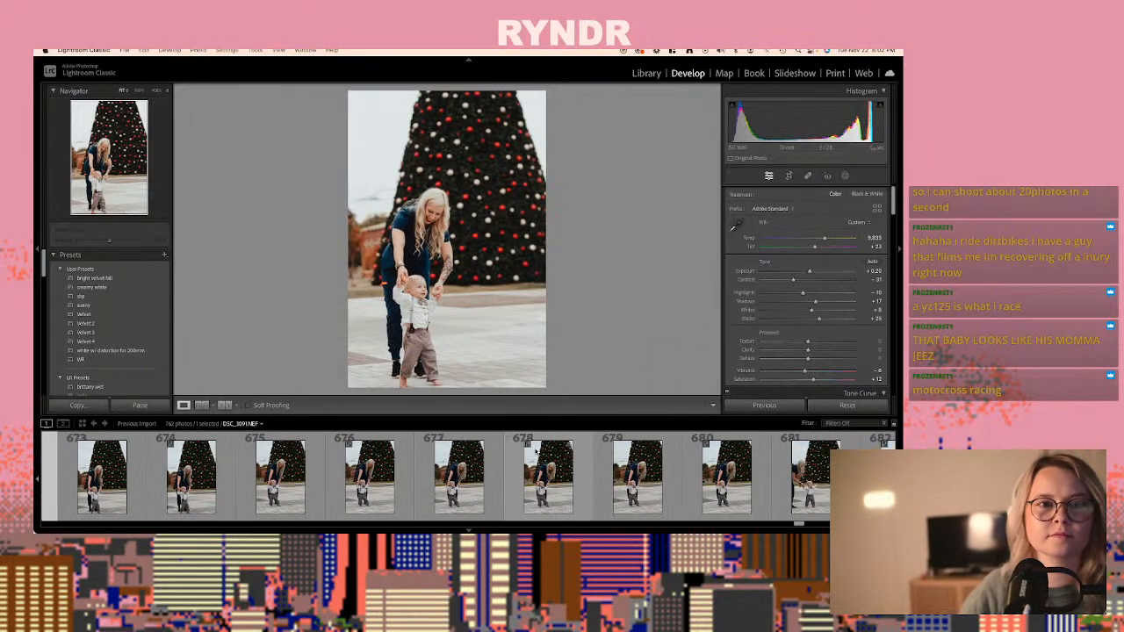
left_click(536, 457)
scroll(540, 459, "down", 3)
left_click(541, 459)
scroll(541, 460, "down", 5)
left_click(541, 459)
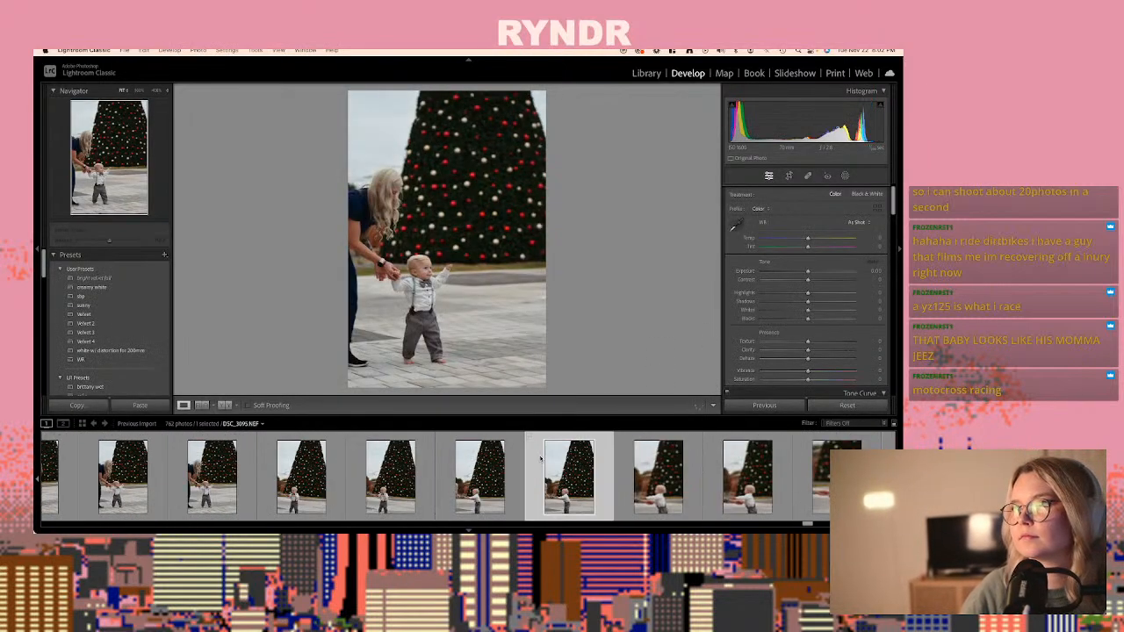
scroll(541, 458, "down", 4)
left_click(541, 457)
scroll(541, 457, "down", 4)
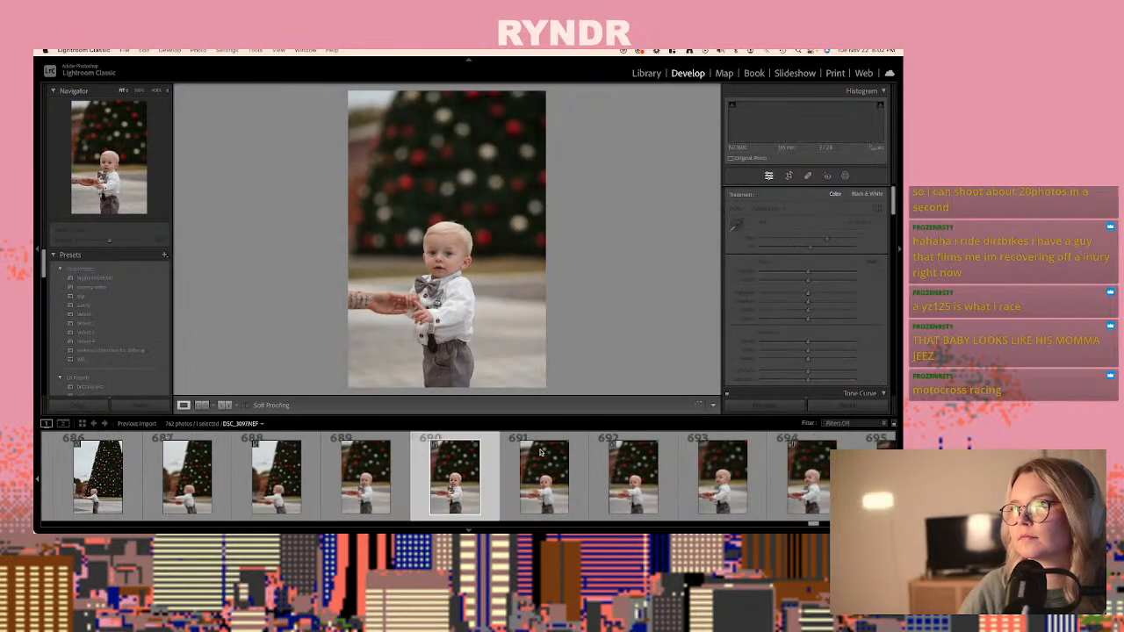
left_click(541, 457)
scroll(541, 458, "down", 4)
left_click(524, 439)
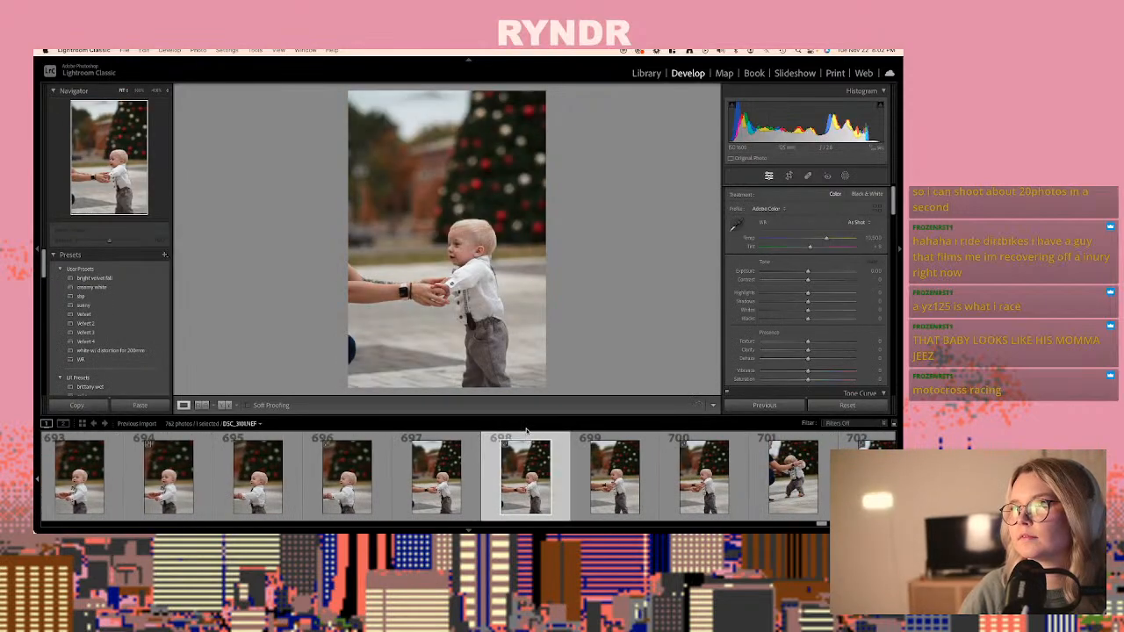
scroll(557, 472, "down", 5)
scroll(410, 468, "down", 6)
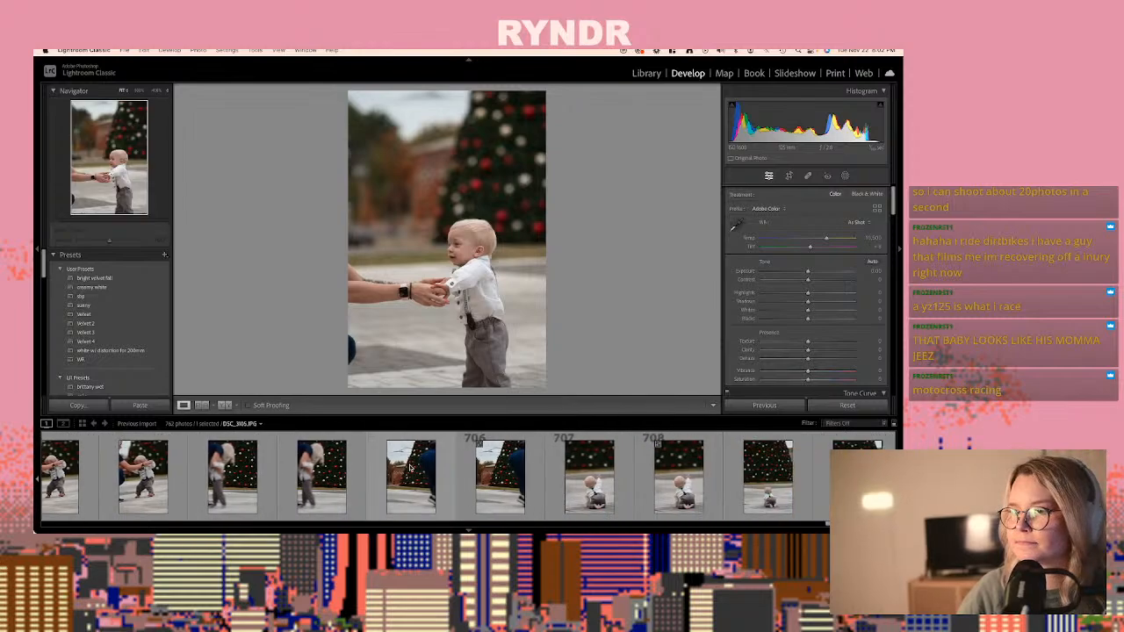
- Paste the copied develop settings onto DSC_3107.JPG, photo 709, of the baby seen from behind facing the Christmas tree
left_click(326, 502)
scroll(400, 496, "down", 6)
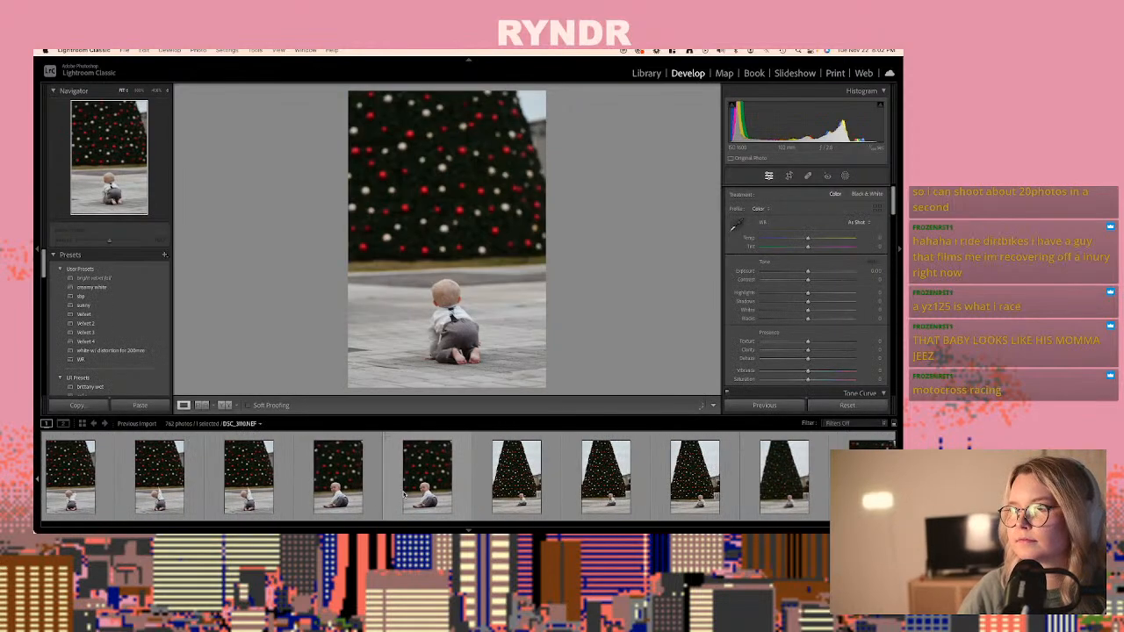
key("super+v")
scroll(402, 492, "up", 5)
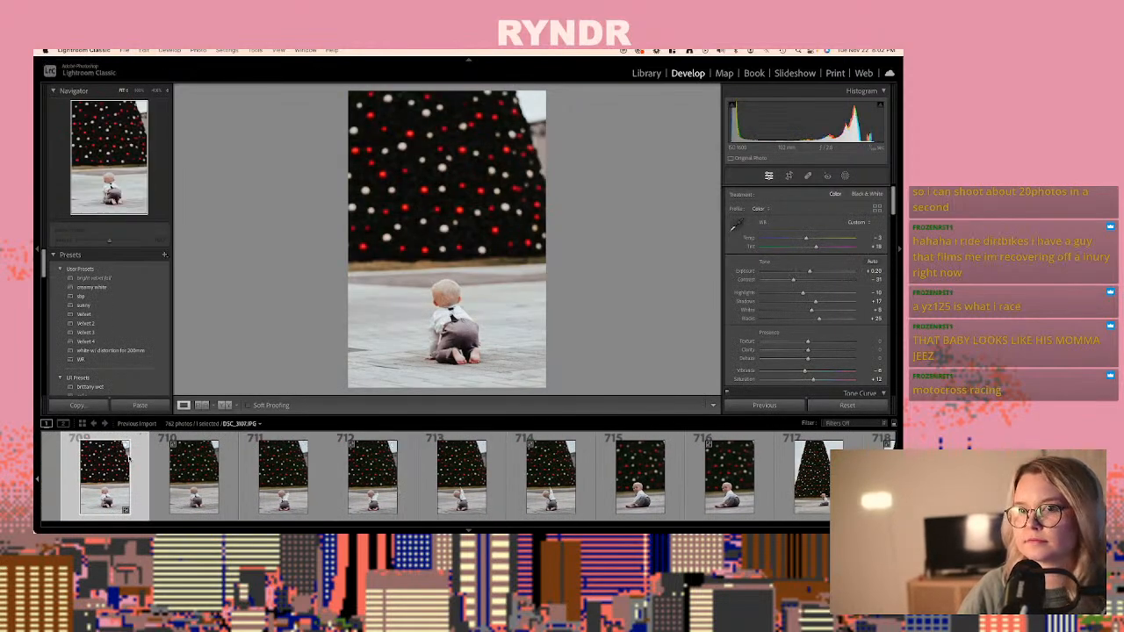
- Review the shots from photo 710 to 739, comparing the baby sitting and crawling by the tree and being held by the woman
scroll(176, 469, "down", 6)
left_click(286, 479)
scroll(325, 481, "down", 5)
left_click(324, 481)
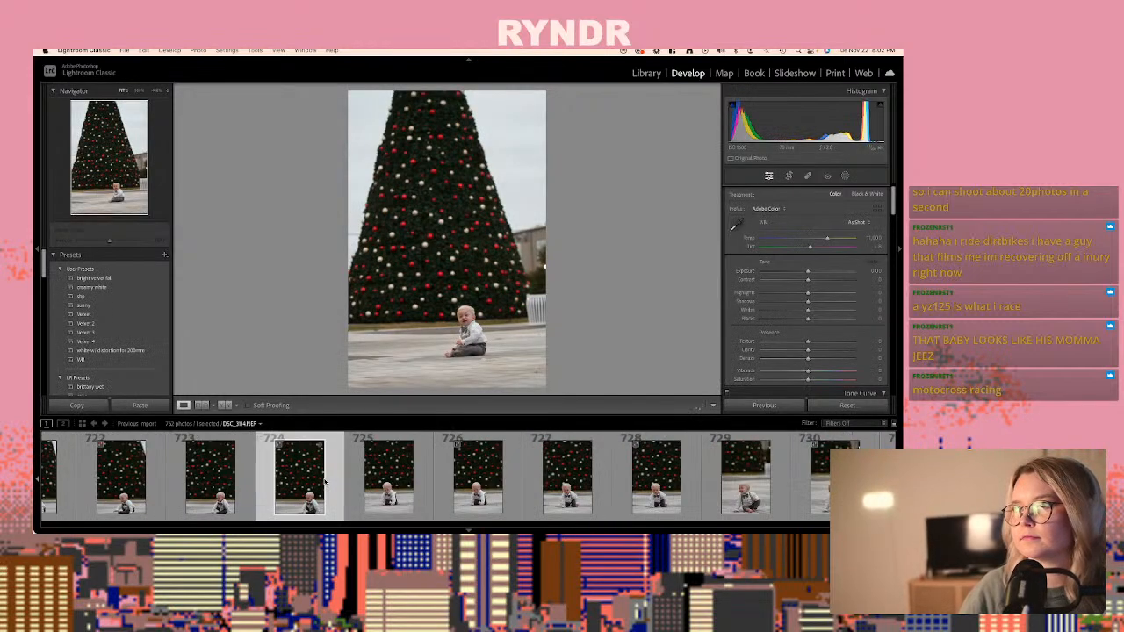
scroll(387, 478, "down", 4)
left_click(389, 479)
scroll(388, 478, "down", 3)
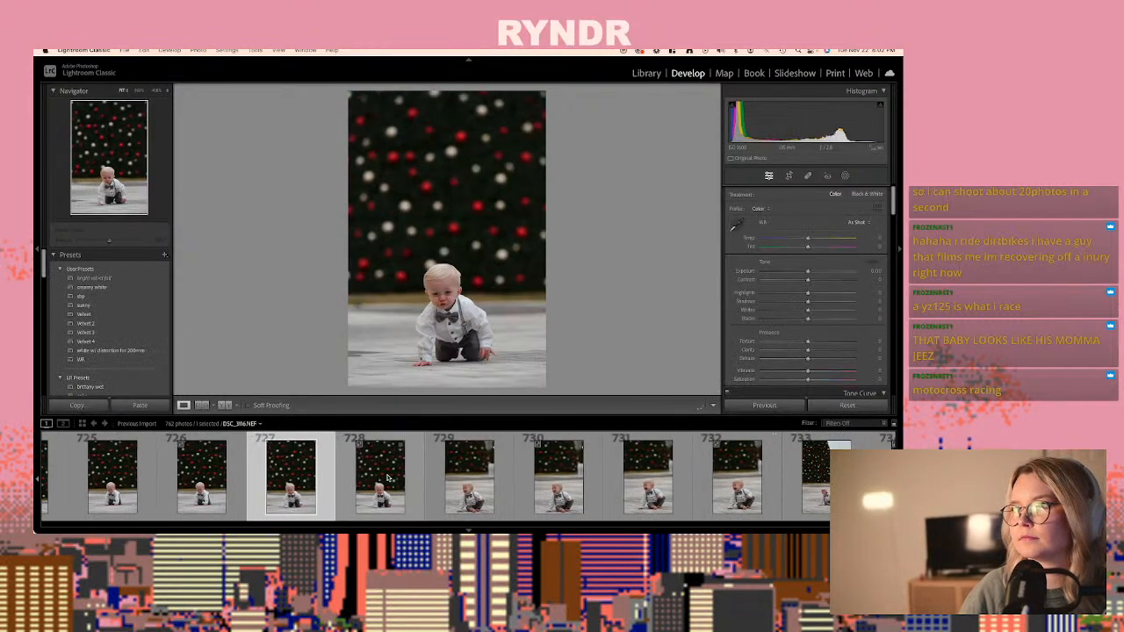
left_click(387, 478)
scroll(391, 479, "down", 3)
left_click(400, 477)
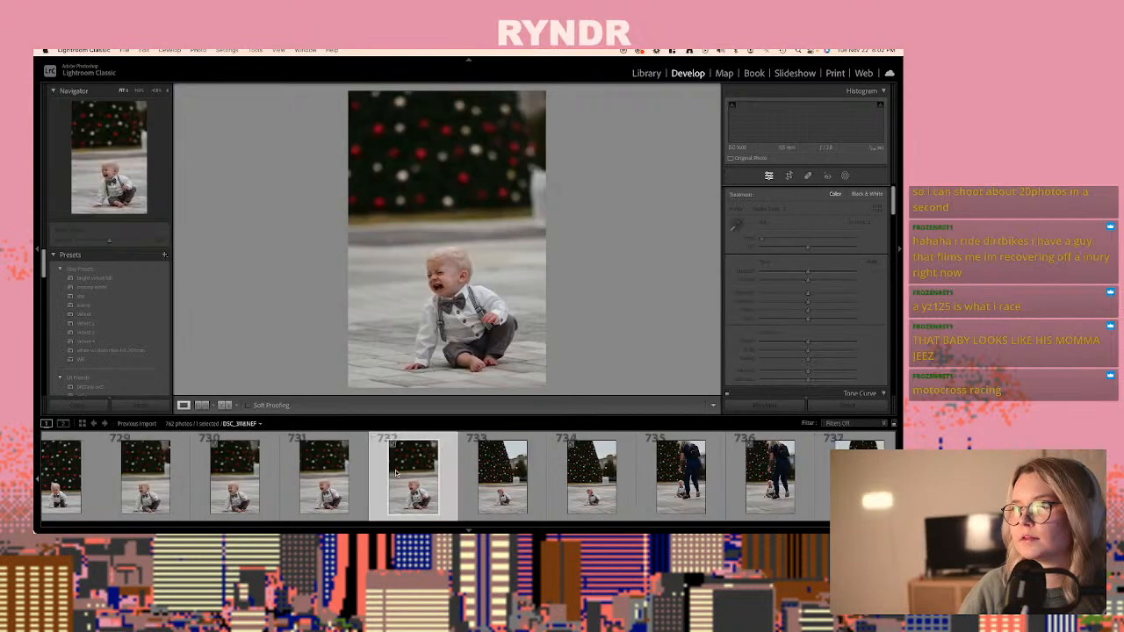
scroll(403, 474, "down", 2)
left_click(403, 475)
scroll(403, 475, "down", 3)
left_click(403, 475)
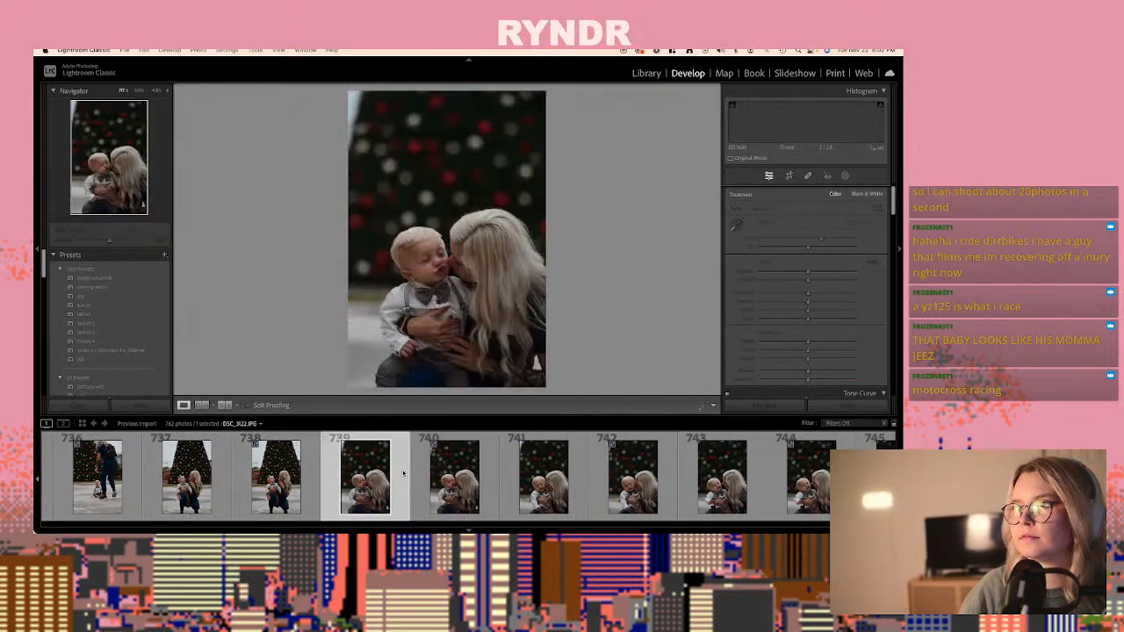
- Paste the copied develop settings onto the raw DSC_3119.NEF, photo 734, of the crying baby, and clone out the background distraction beside the white planter
scroll(404, 475, "up", 3)
left_click(407, 471)
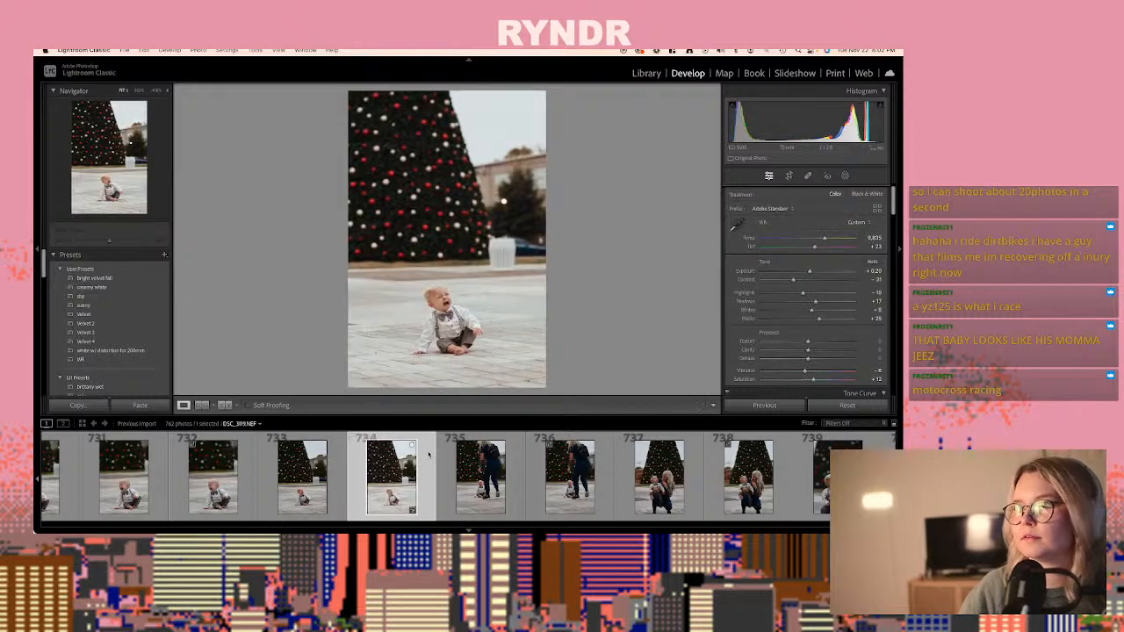
left_click(807, 177)
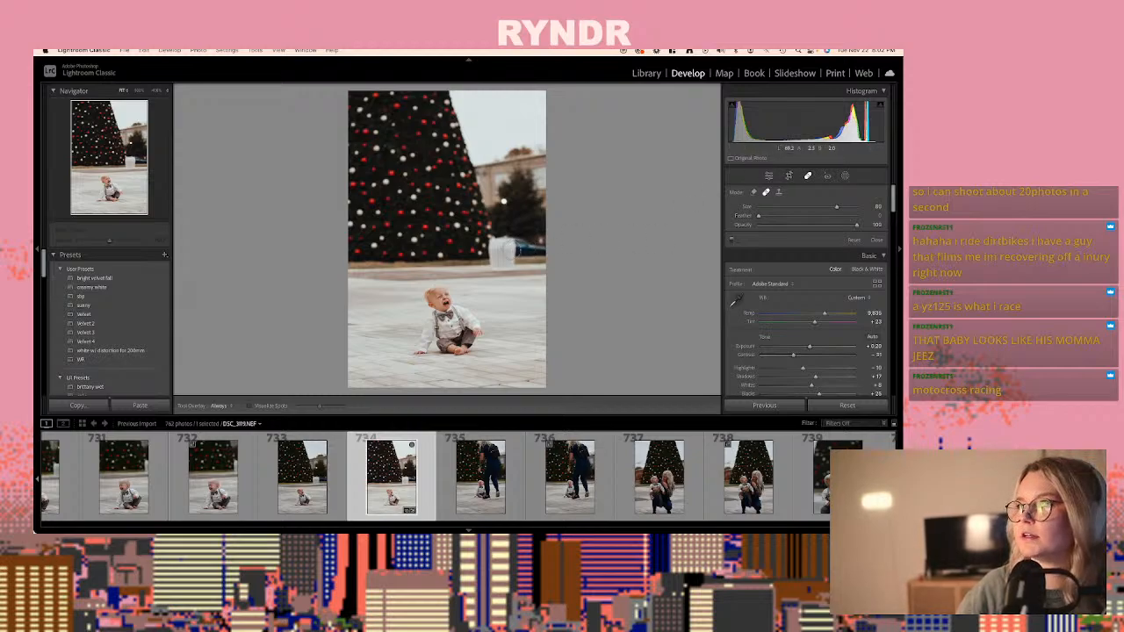
left_click(533, 248)
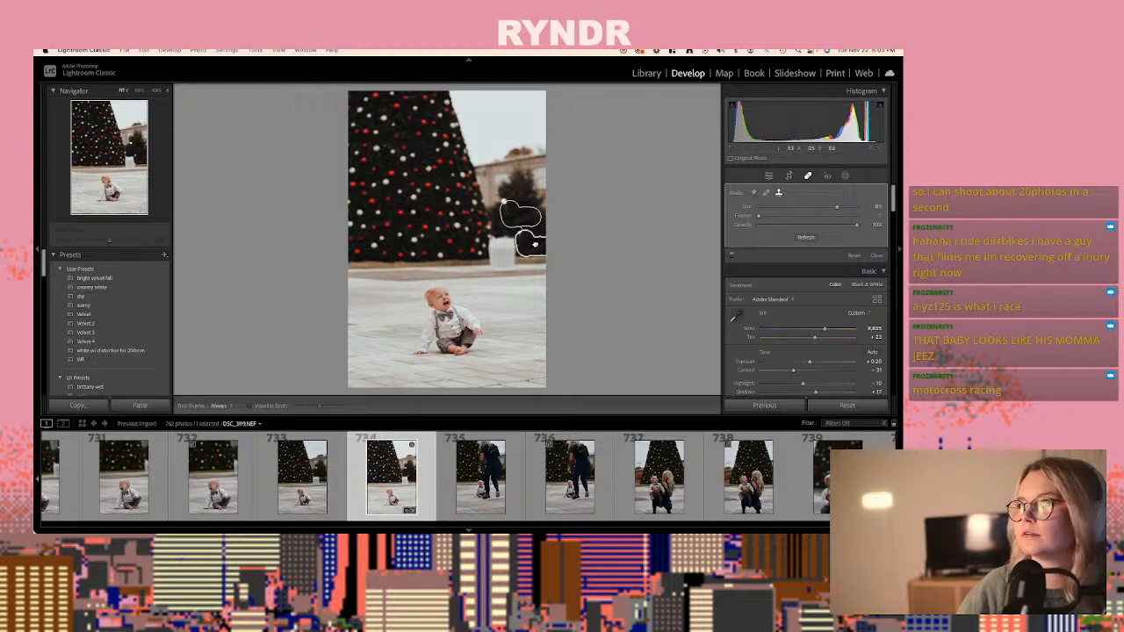
left_click(547, 256)
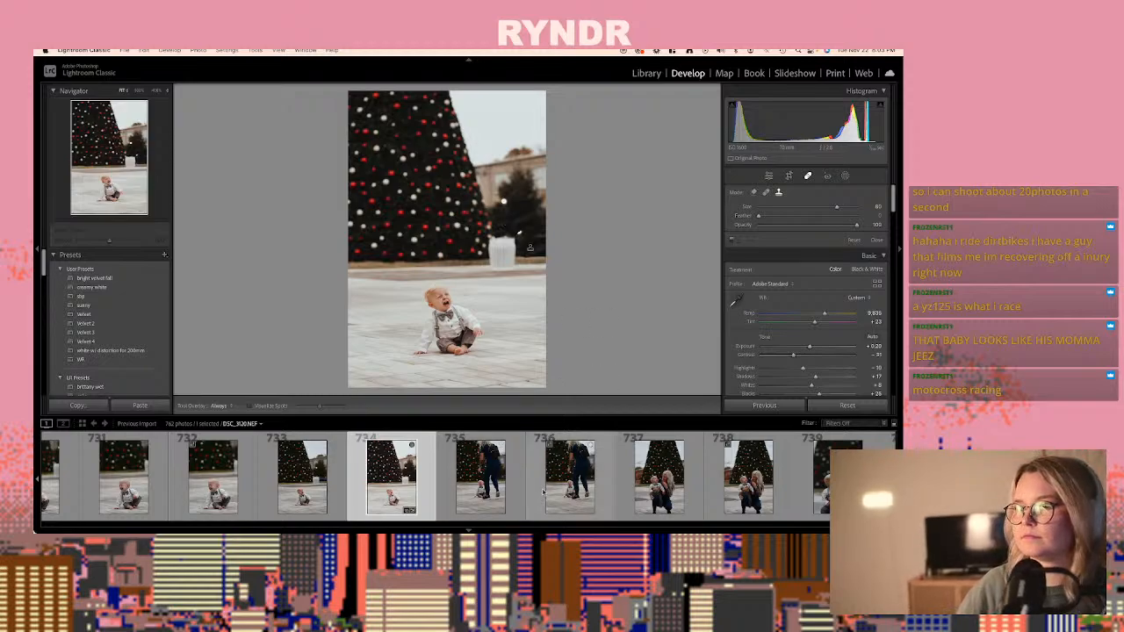
- Review the close-up shots of the woman holding the baby before the tree, up to the raw DSC_3126.NEF, photo 748
left_click(558, 487)
left_click(559, 487)
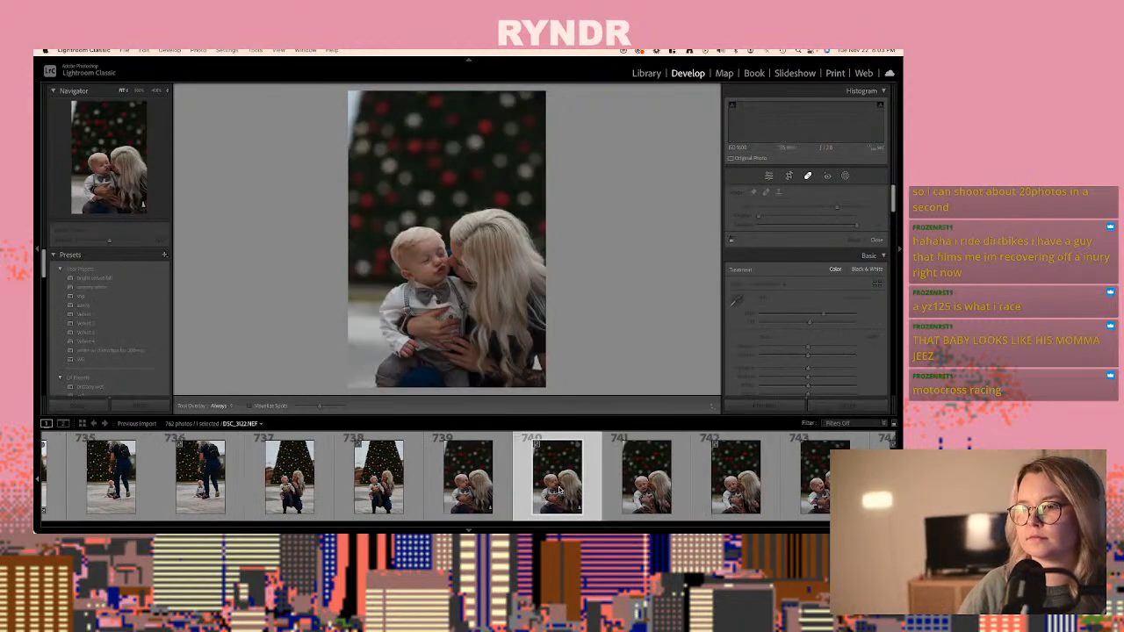
scroll(559, 490, "right", 3)
left_click(559, 490)
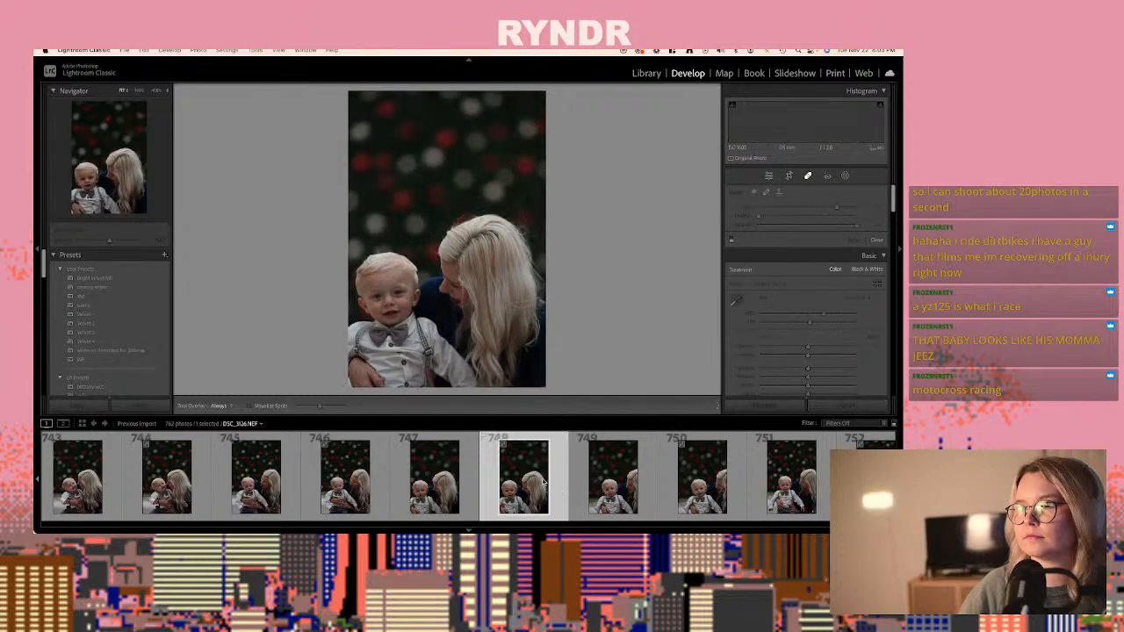
scroll(560, 489, "right", 2)
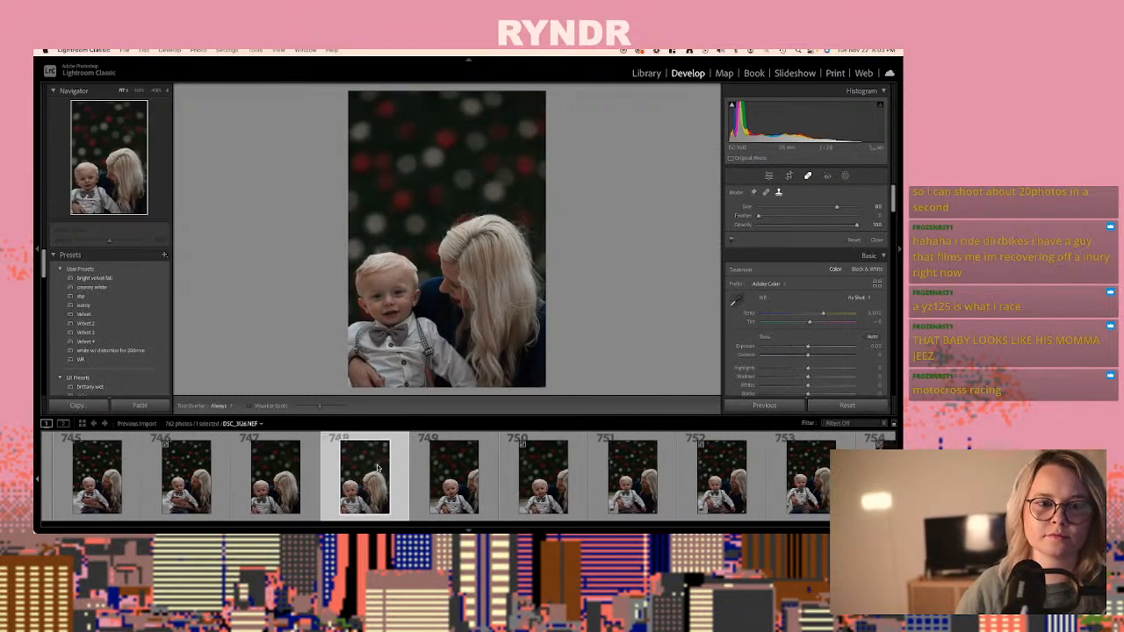
- Open the Quick Collection and browse its photos in the Library grid, looking through the family, couple and wedding shots towards the end
key("super+b")
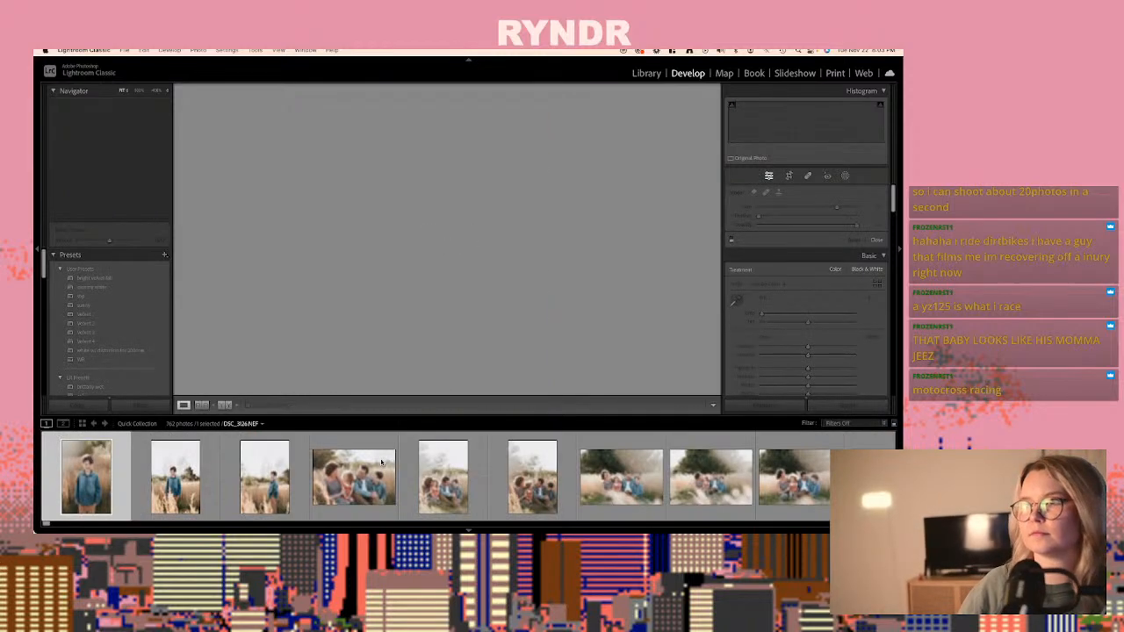
left_click(645, 74)
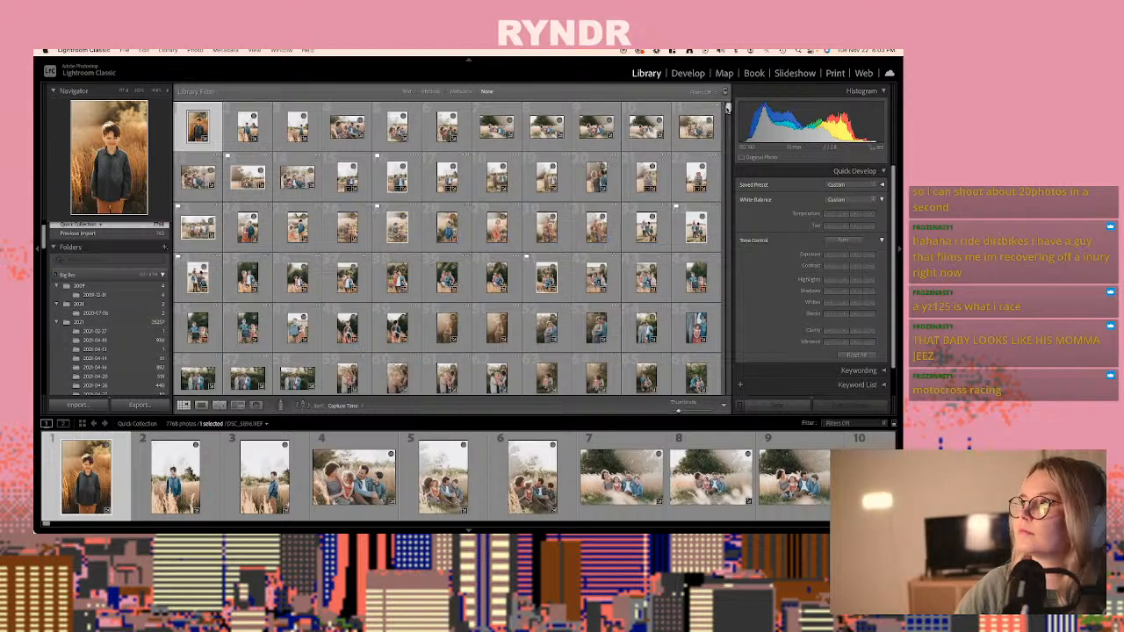
left_click_drag(728, 104, 709, 274)
left_click(687, 73)
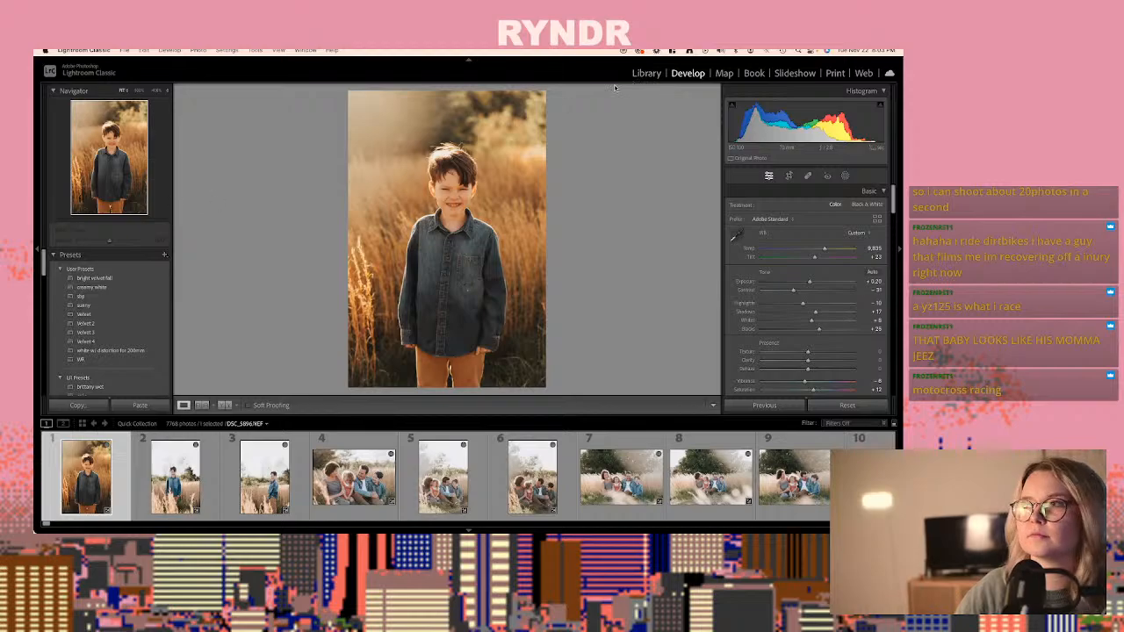
left_click(647, 73)
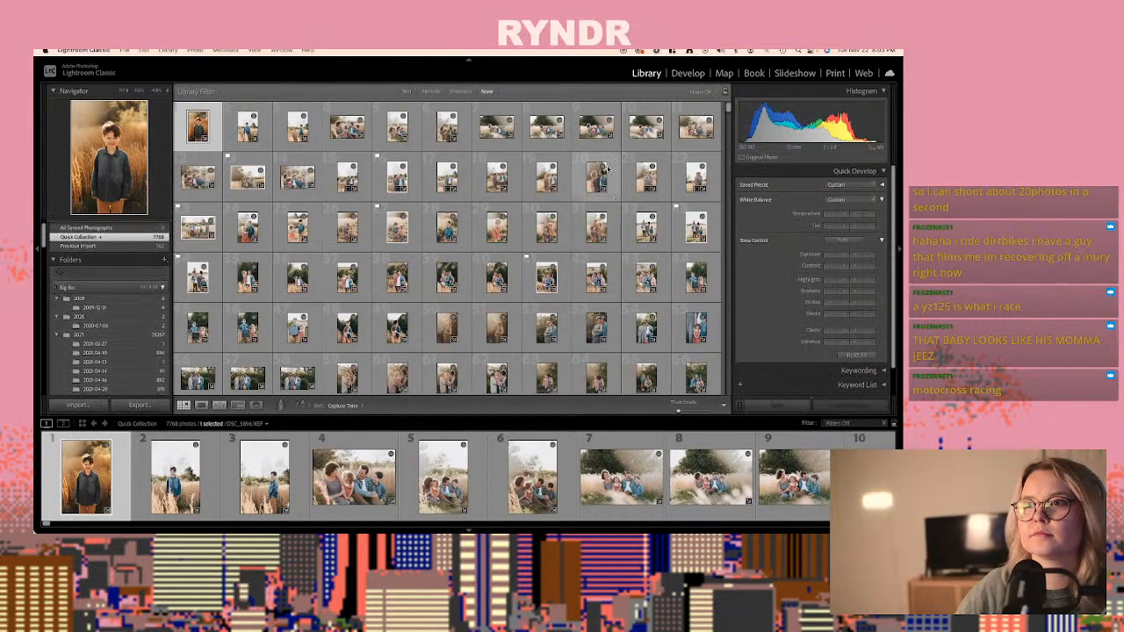
left_click_drag(729, 110, 676, 427)
scroll(679, 387, "up", 10)
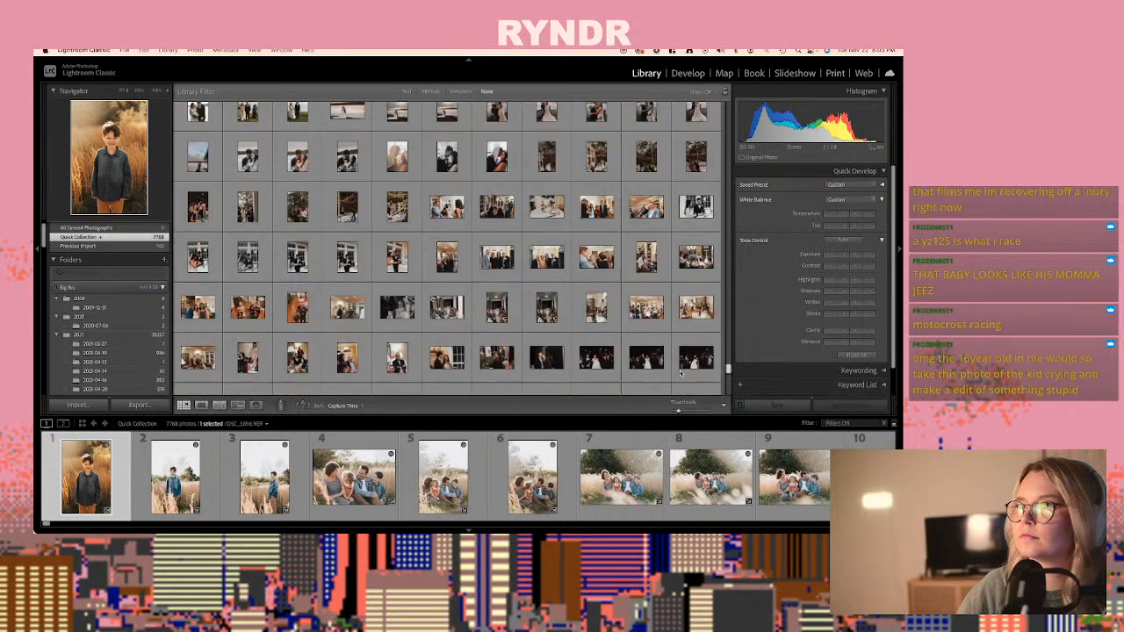
scroll(679, 379, "down", 10)
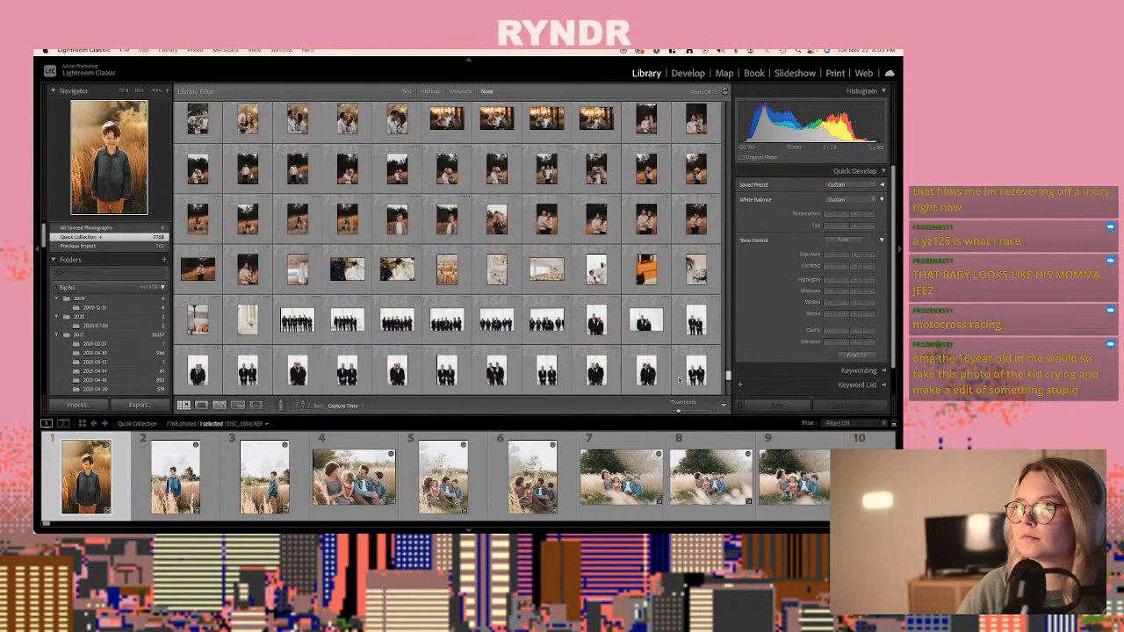
scroll(679, 387, "down", 10)
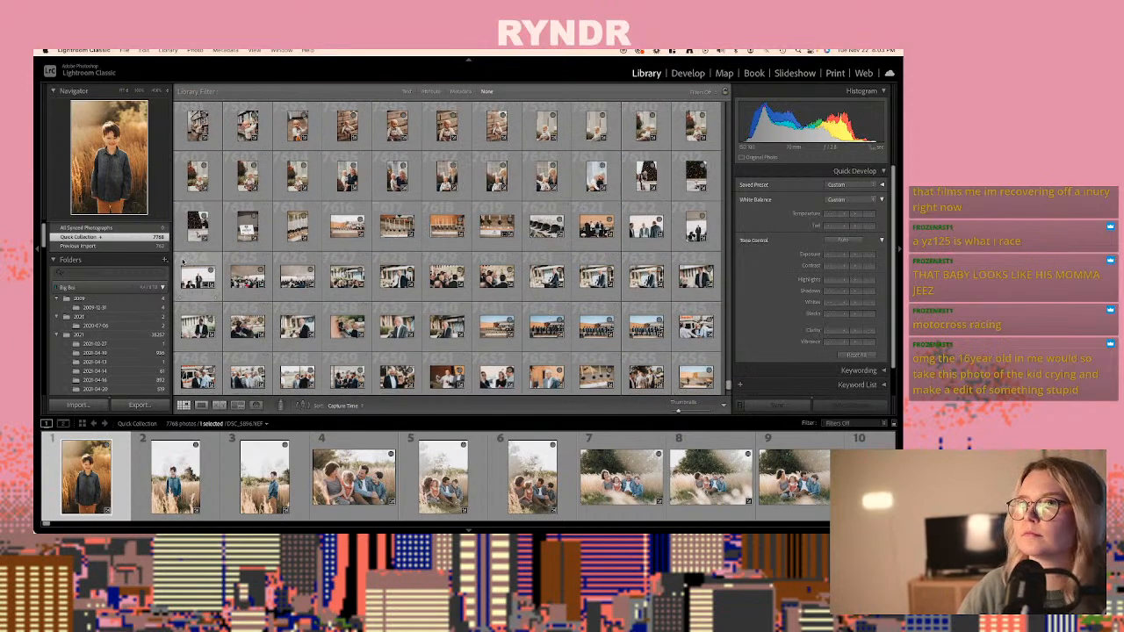
- Locate the crying-baby photo DSC_3119.NEF from the Quick Collection within All Photographs and copy its develop settings
double_click(201, 230)
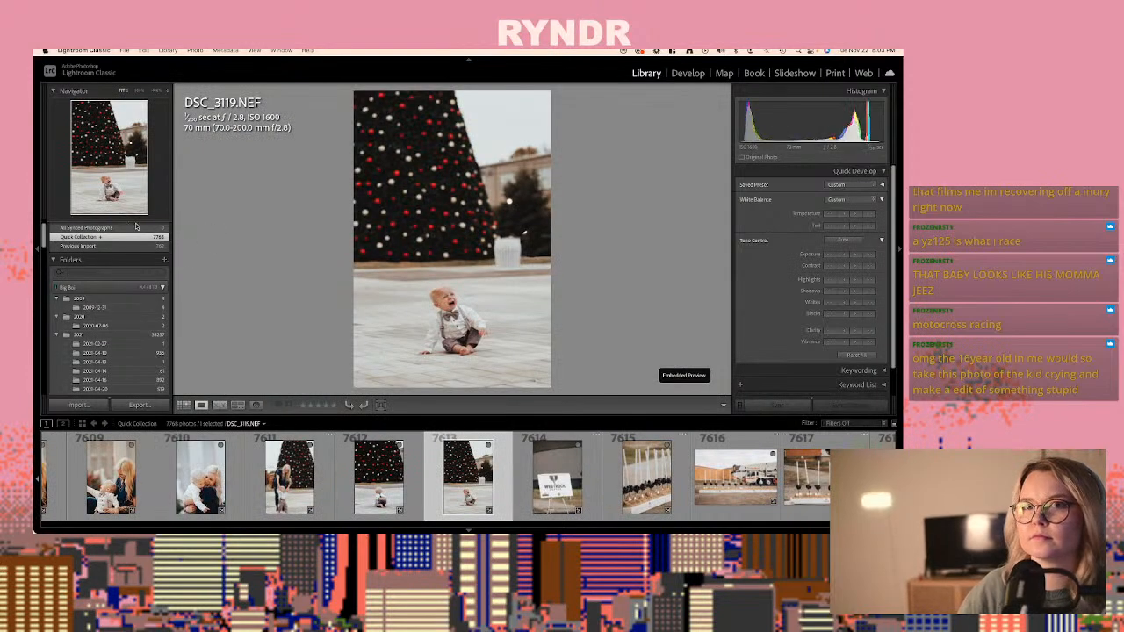
scroll(150, 255, "up", 2)
left_click(136, 240)
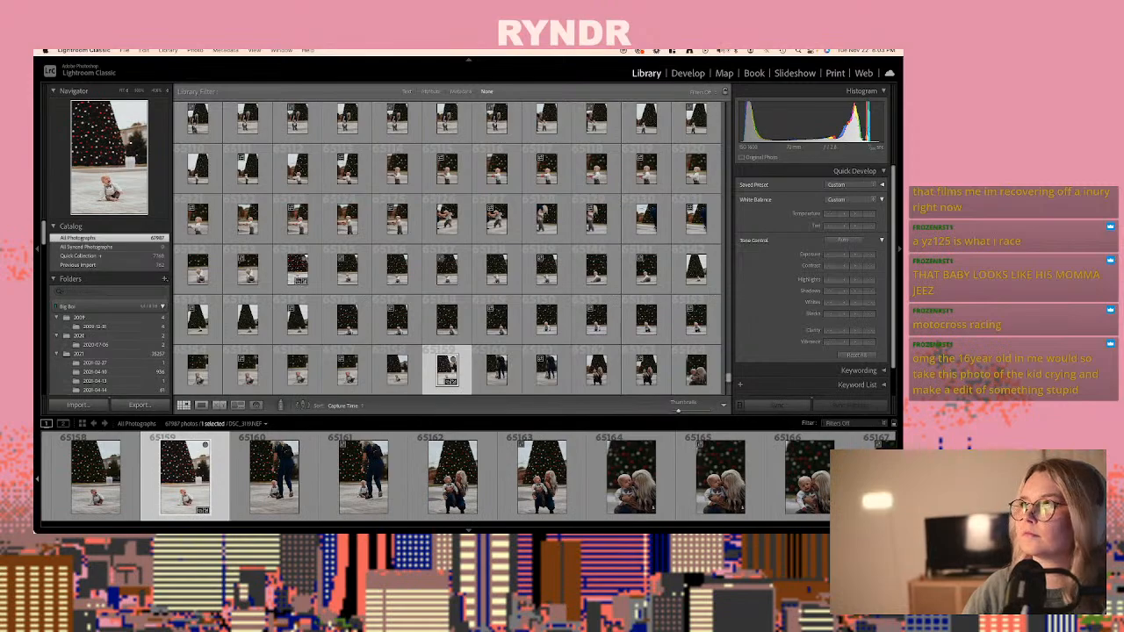
left_click(692, 74)
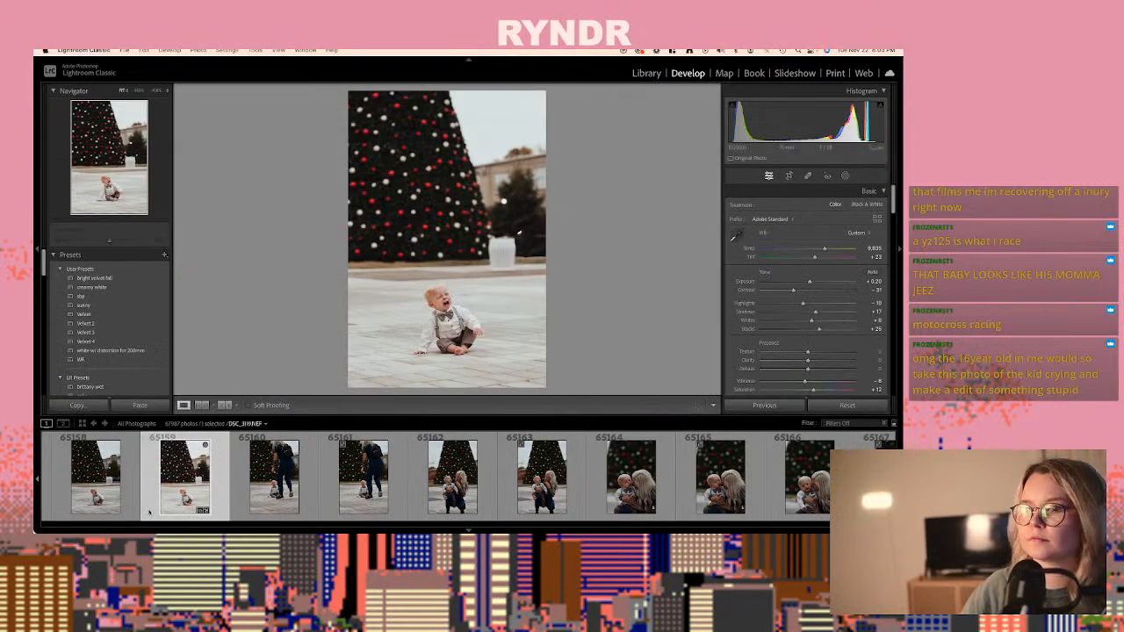
key("super+shift+c")
key("Return")
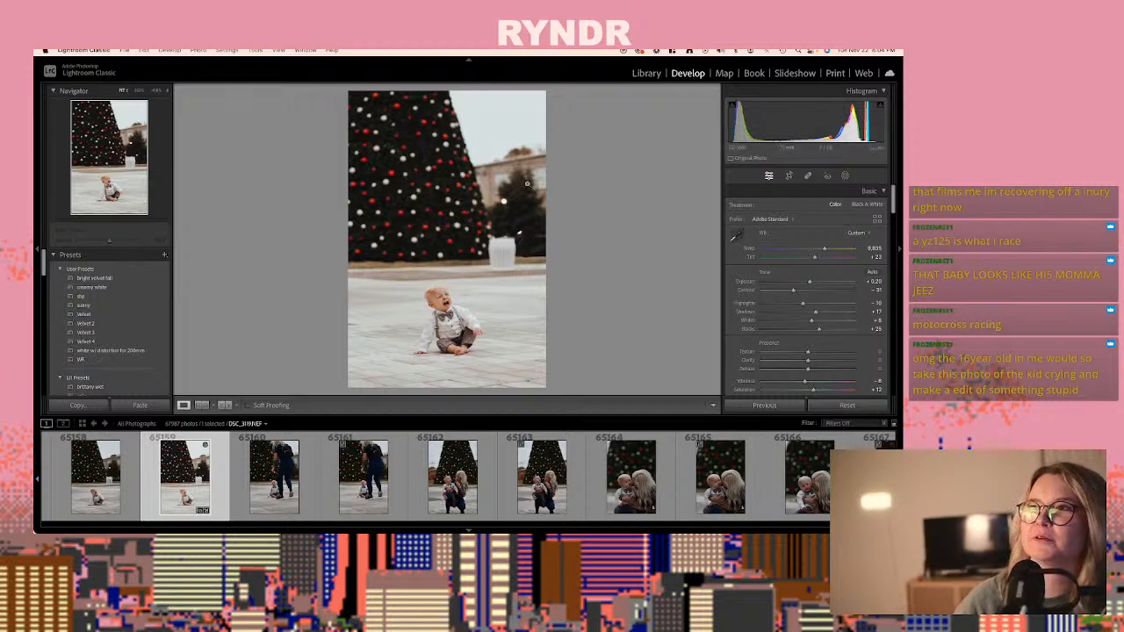
- Paste the copied develop settings onto the raw DSC_3128.NEF, photo 65177, of the smiling baby with the woman, and set its exposure to +0.70
scroll(372, 475, "down", 3)
left_click(373, 474)
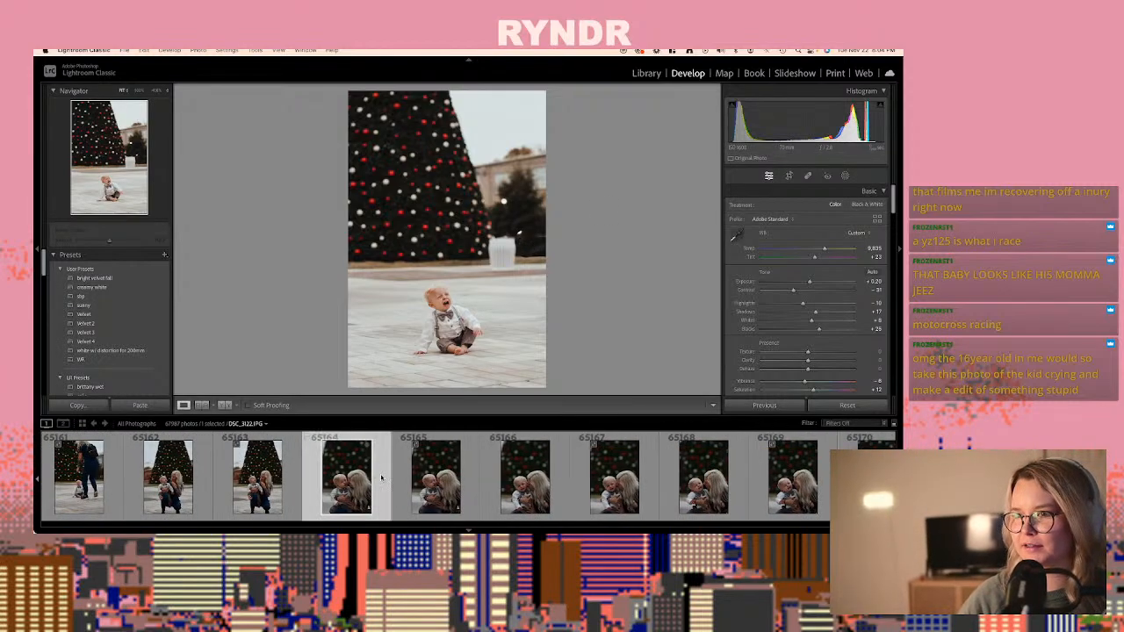
scroll(377, 476, "down", 5)
left_click(384, 476)
left_click(395, 476)
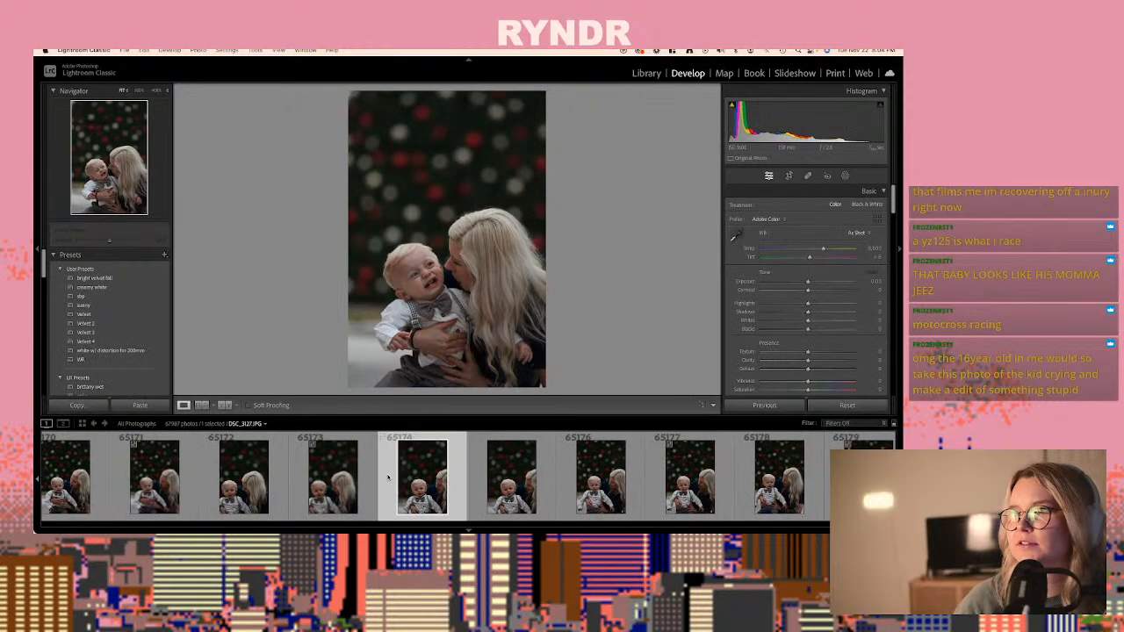
scroll(396, 476, "down", 1)
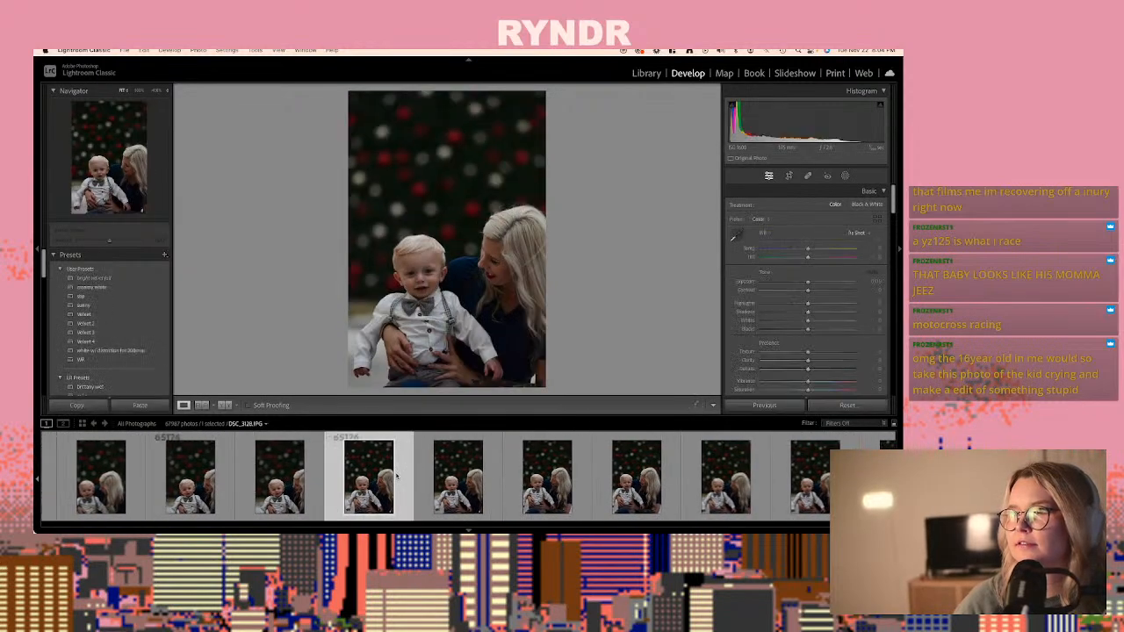
left_click(455, 455)
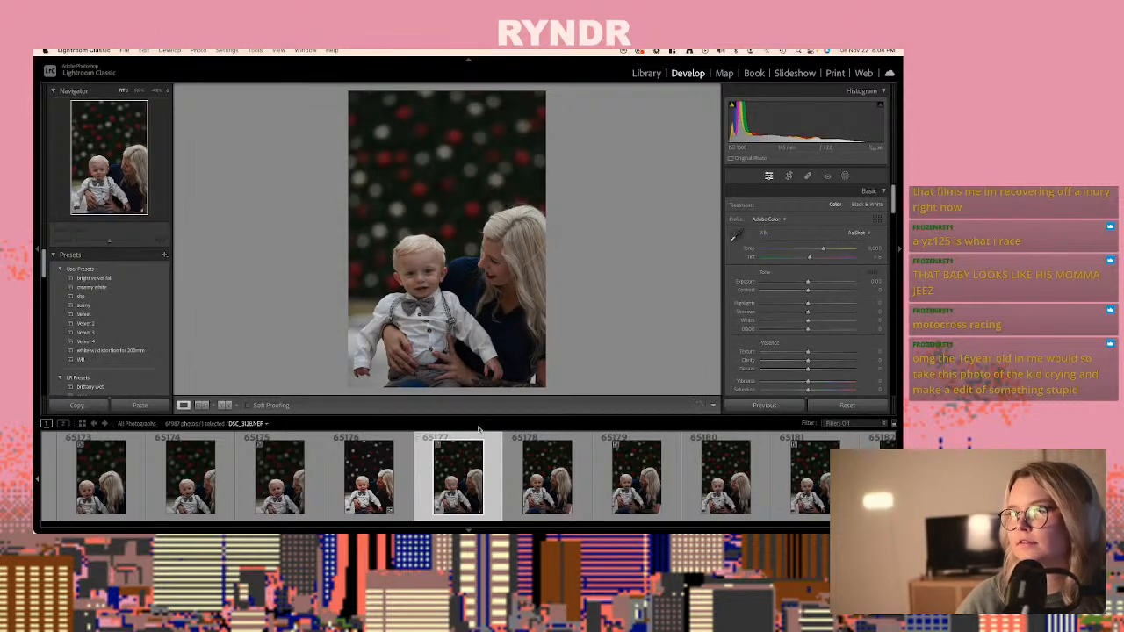
key("super+shift+v")
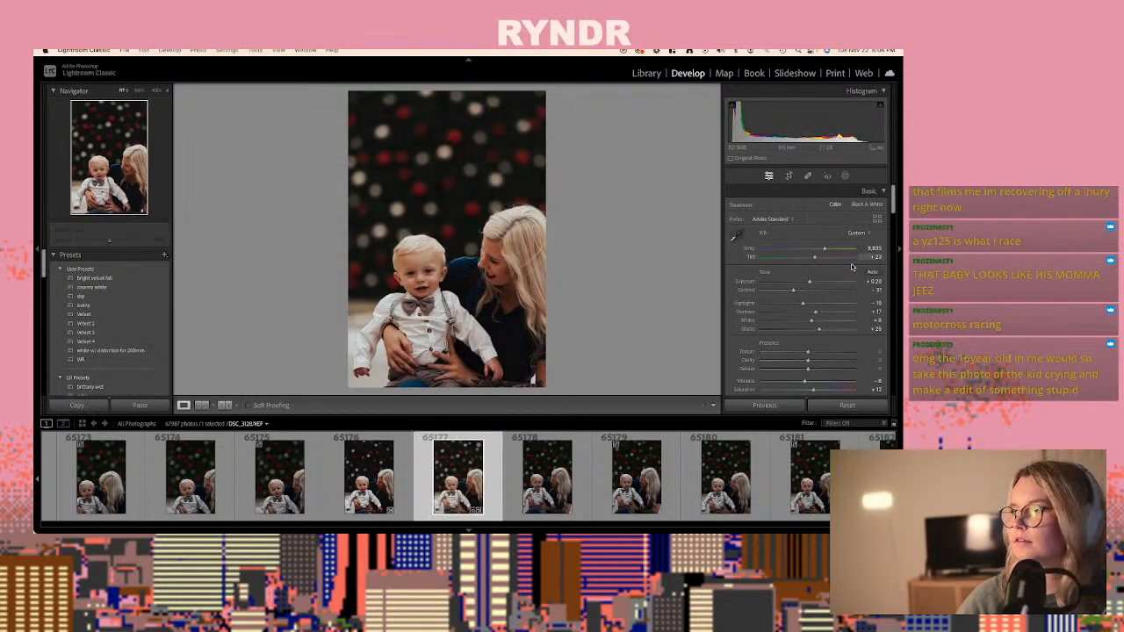
left_click_drag(809, 282, 817, 281)
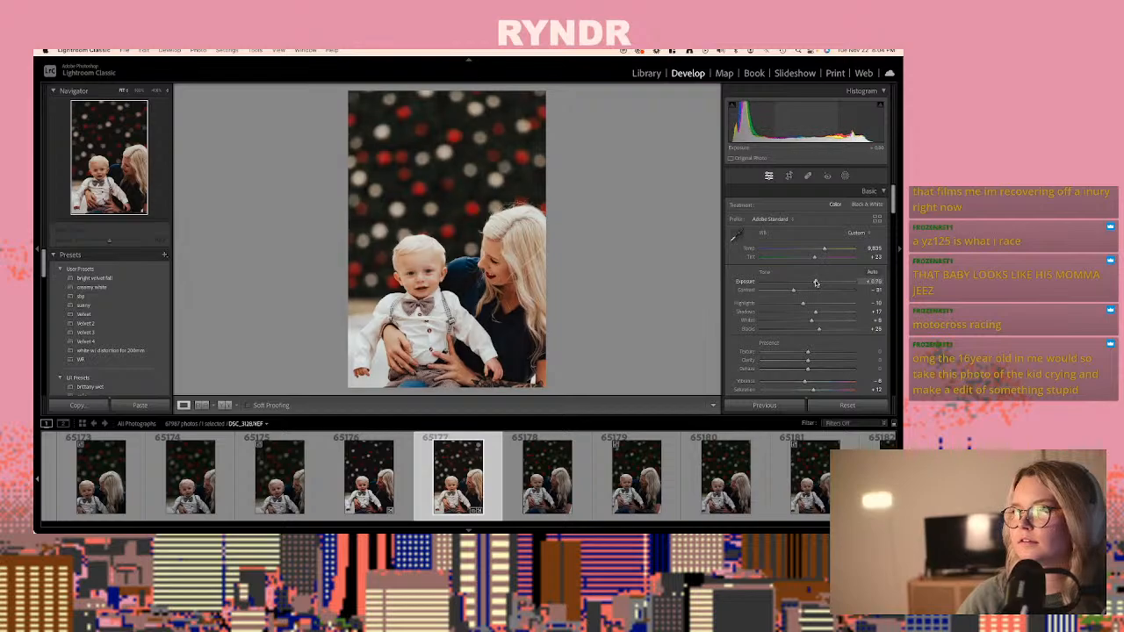
- Review the remaining close-ups of the woman holding the baby, up to photo 65187, and the event shots following them
scroll(472, 437, "down", 5)
scroll(472, 439, "down", 2)
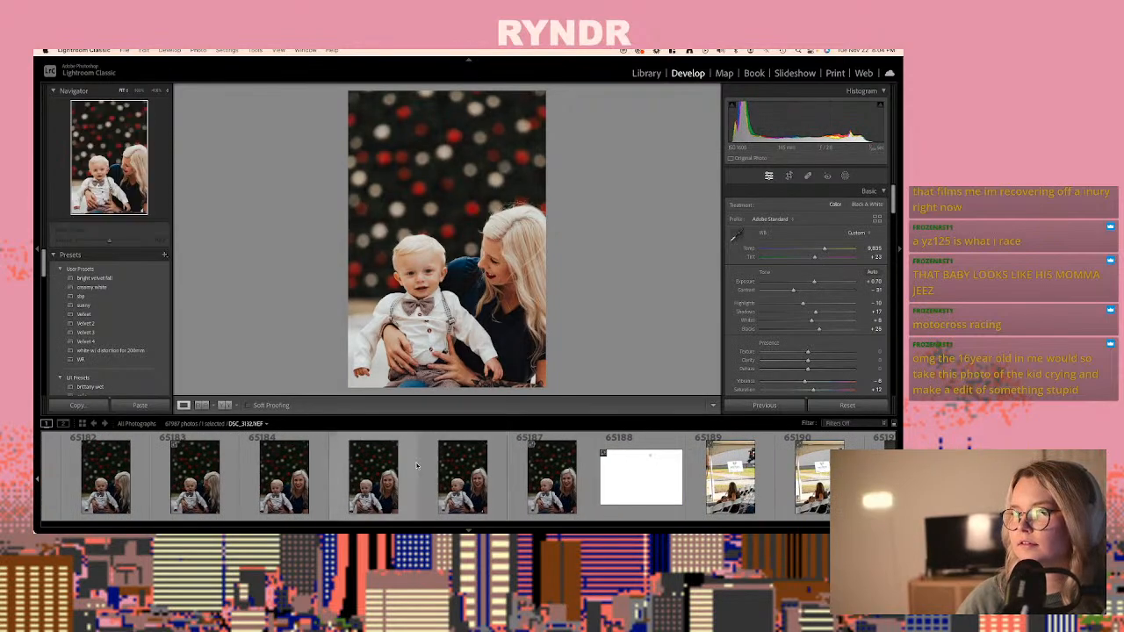
left_click(531, 482)
scroll(536, 483, "down", 4)
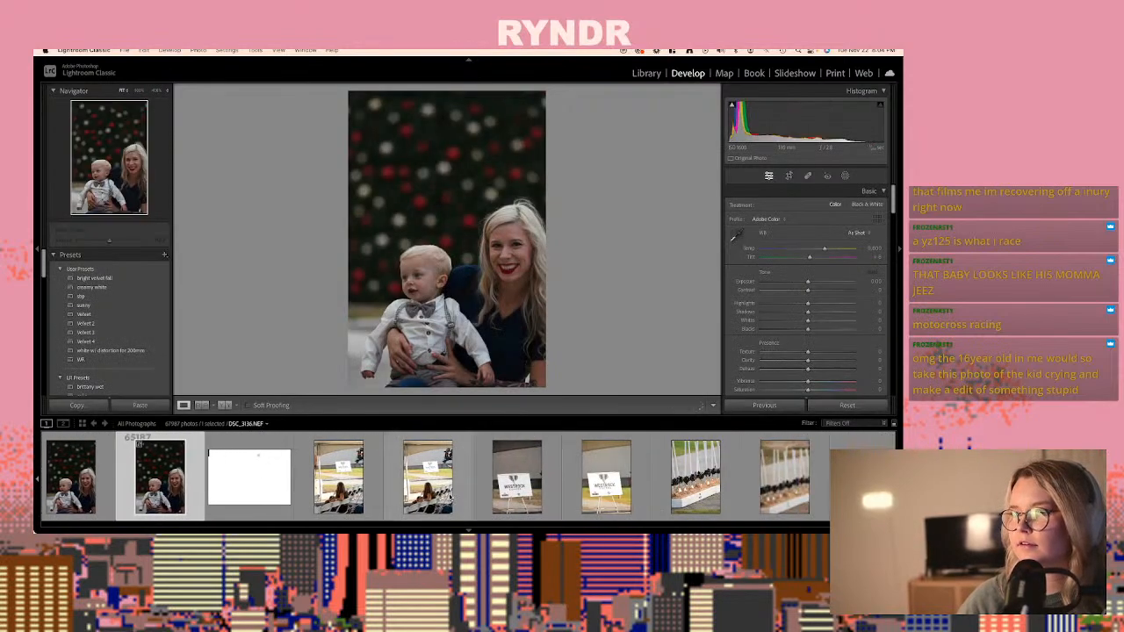
scroll(537, 482, "down", 3)
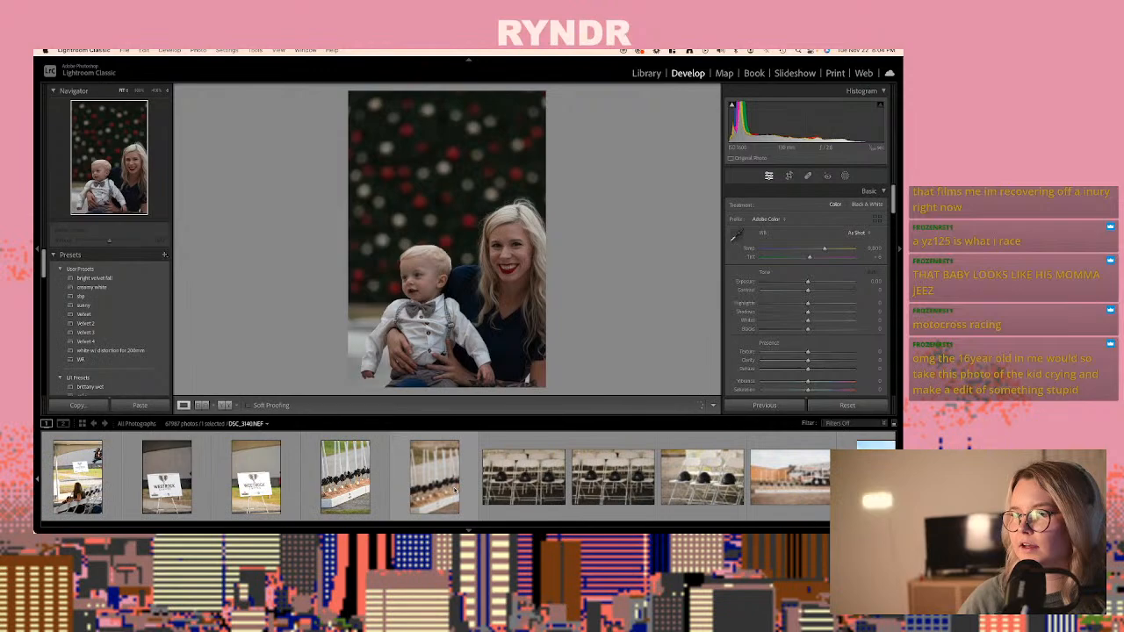
- Browse the Quick Collection and the end of All Photographs in the Library grid, looking for the outdoor family session
left_click(646, 73)
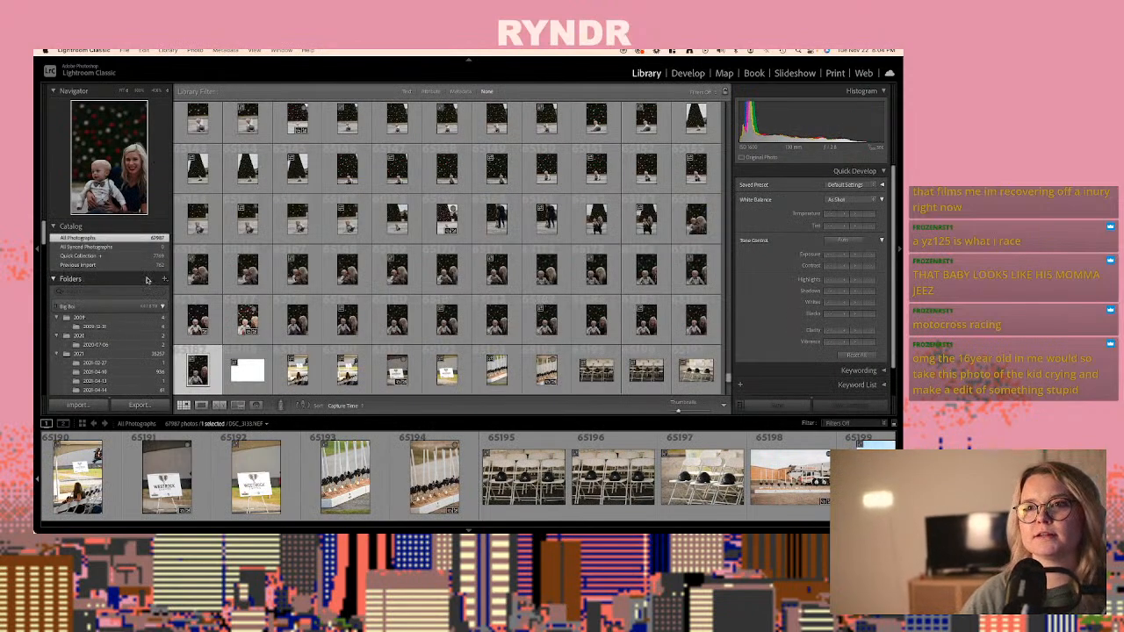
left_click(88, 256)
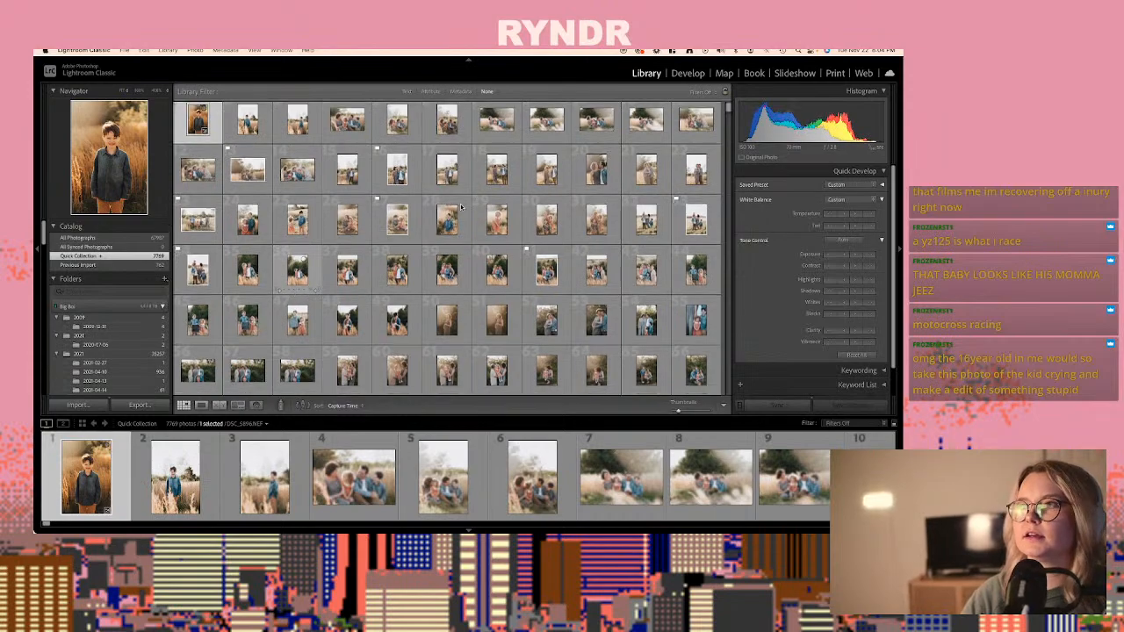
left_click_drag(728, 107, 713, 357)
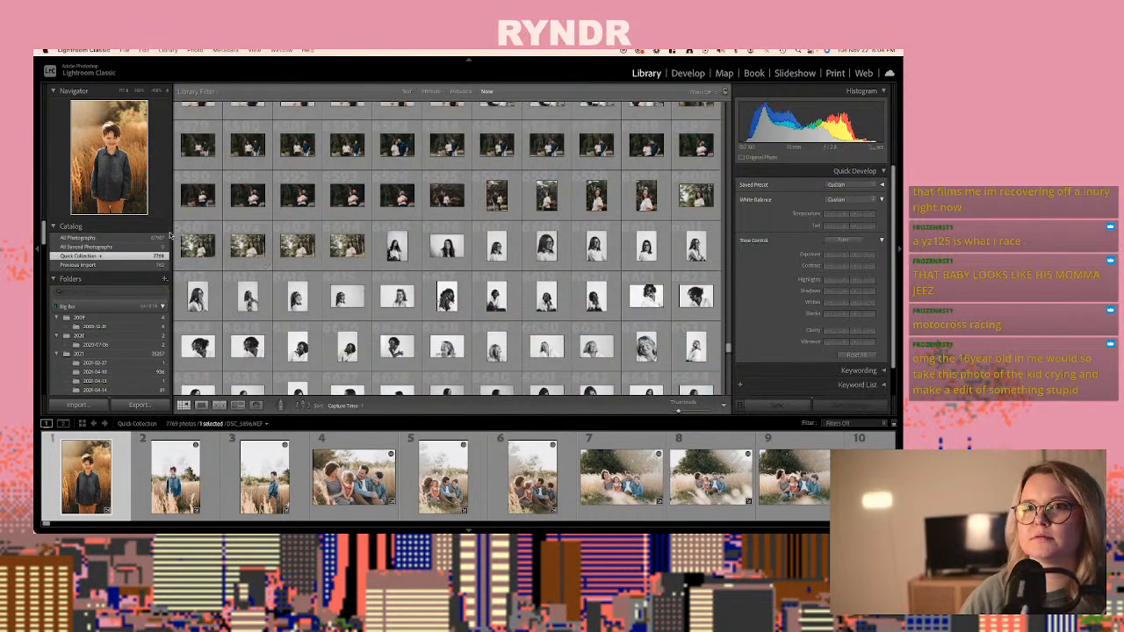
left_click(78, 238)
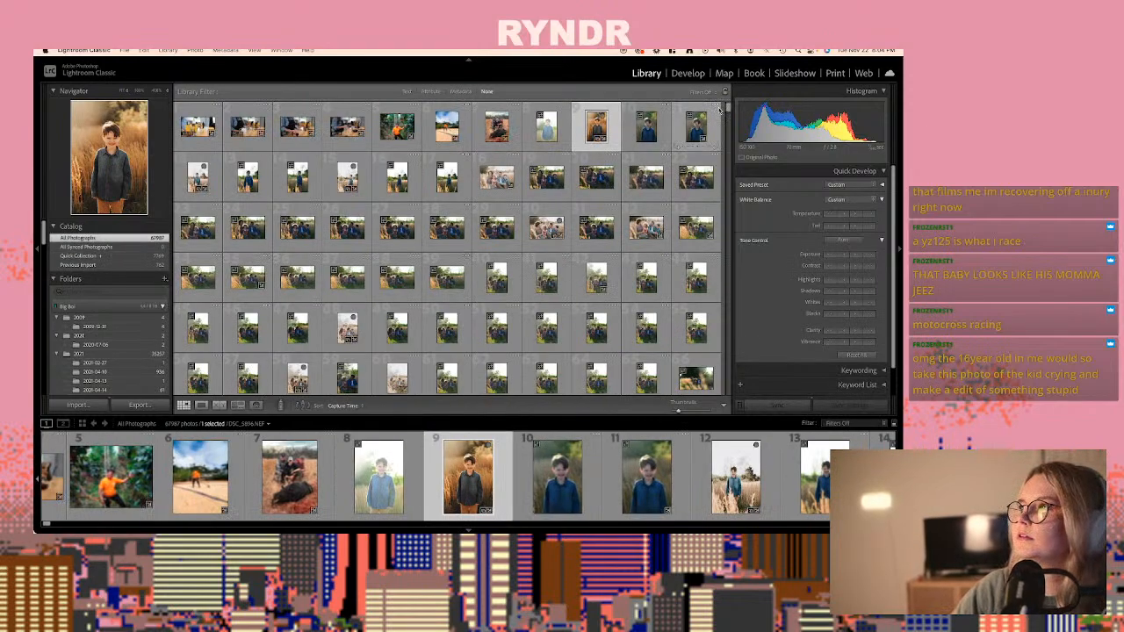
left_click_drag(727, 107, 724, 176)
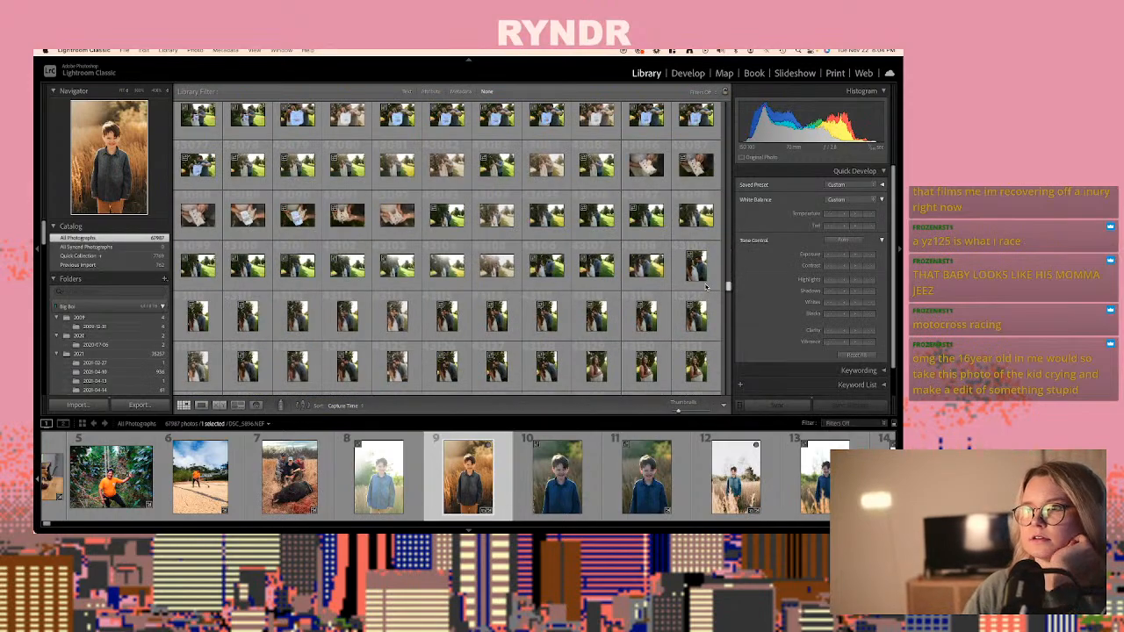
scroll(705, 287, "down", 5)
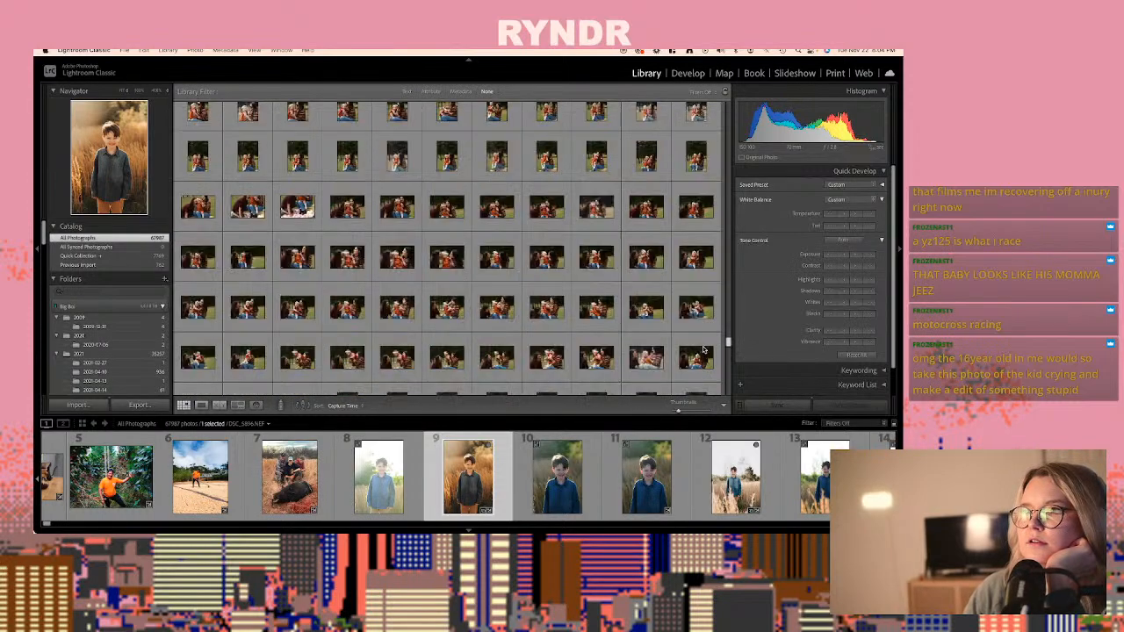
scroll(705, 369, "down", 15)
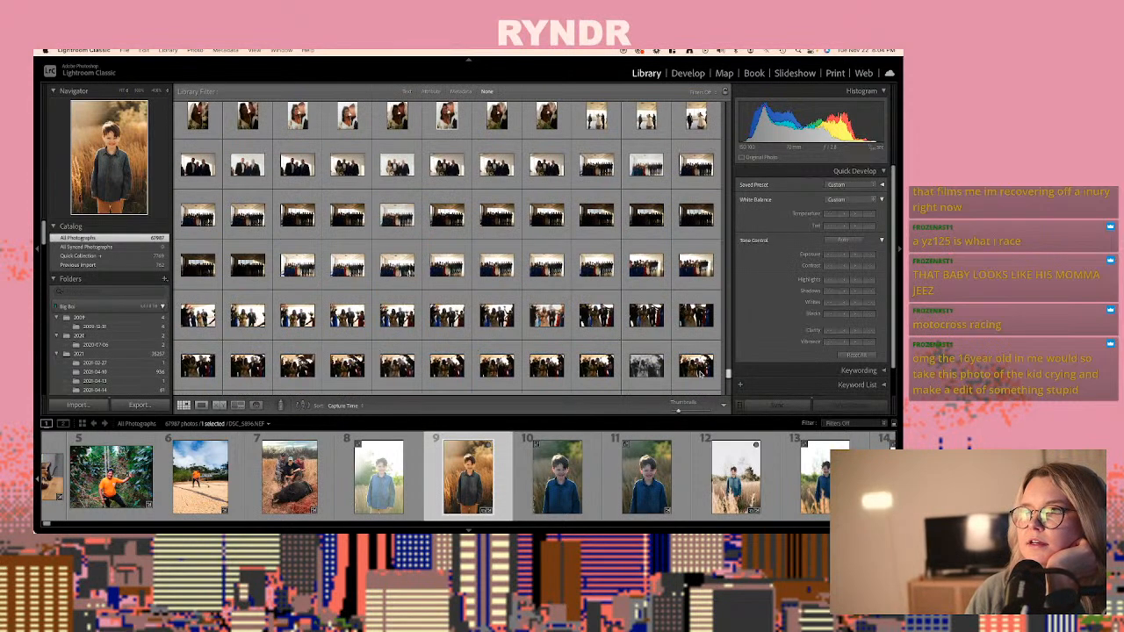
scroll(696, 386, "down", 10)
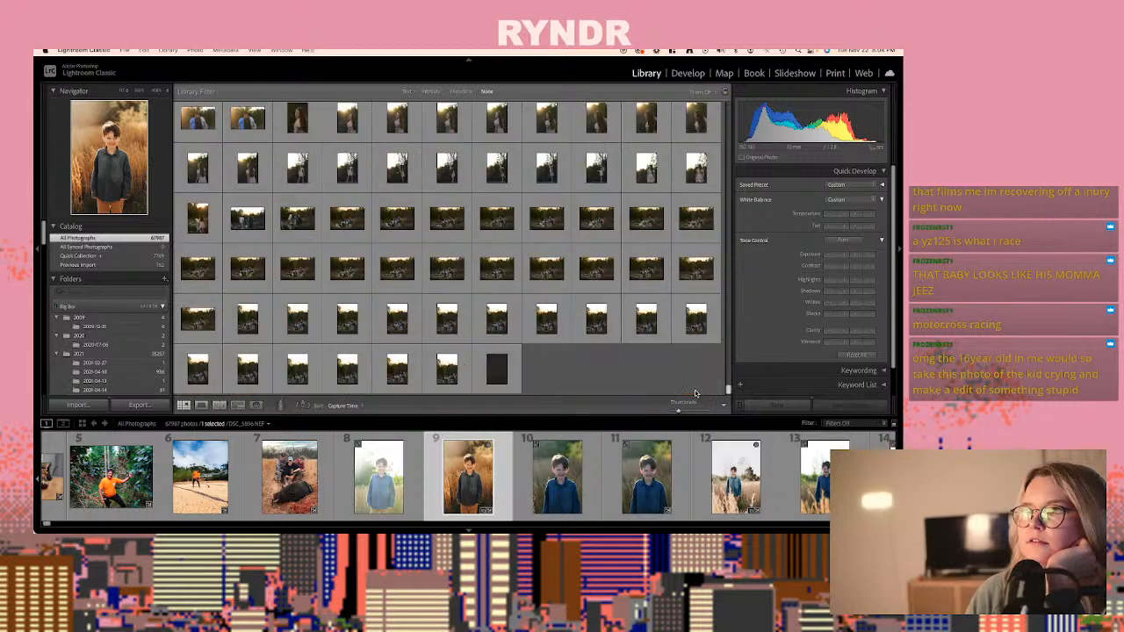
scroll(521, 213, "up", 8)
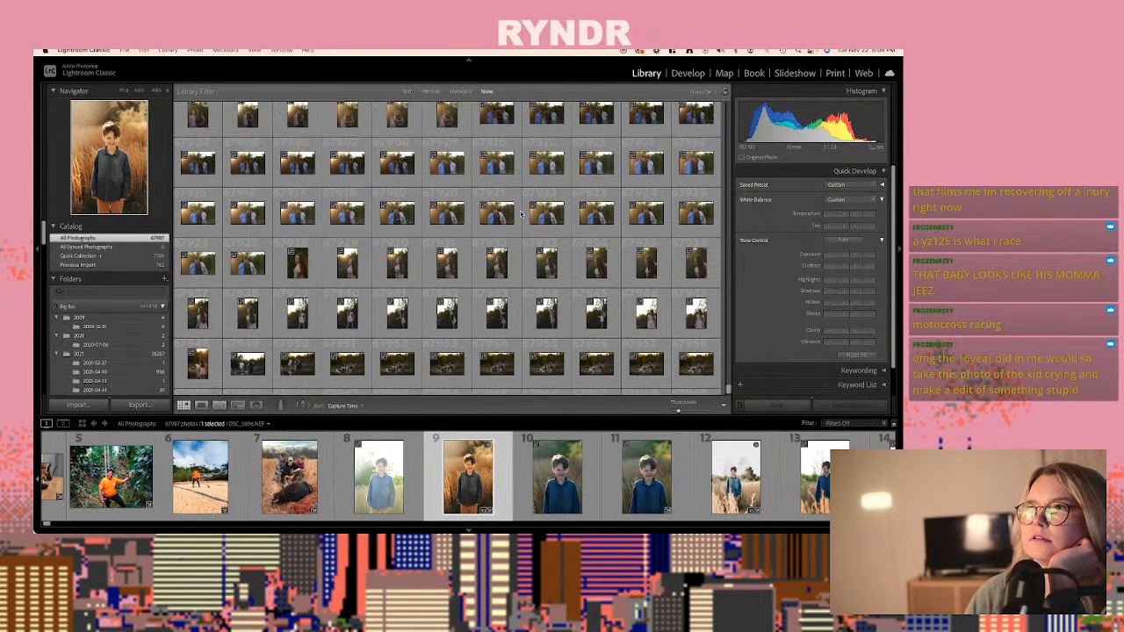
scroll(521, 214, "up", 5)
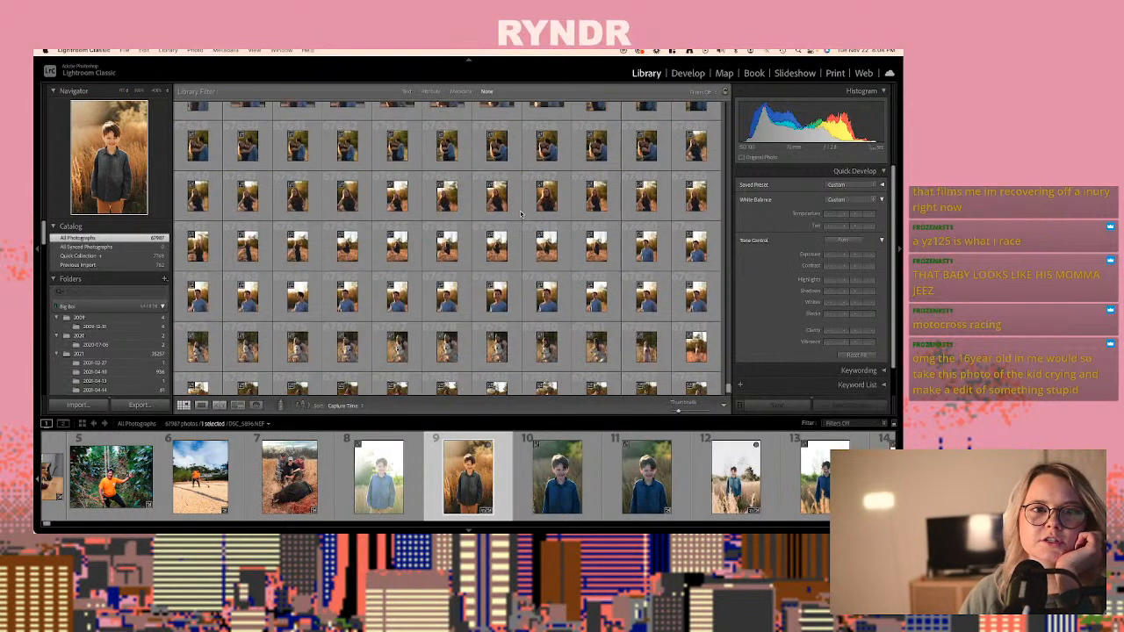
scroll(521, 214, "up", 5)
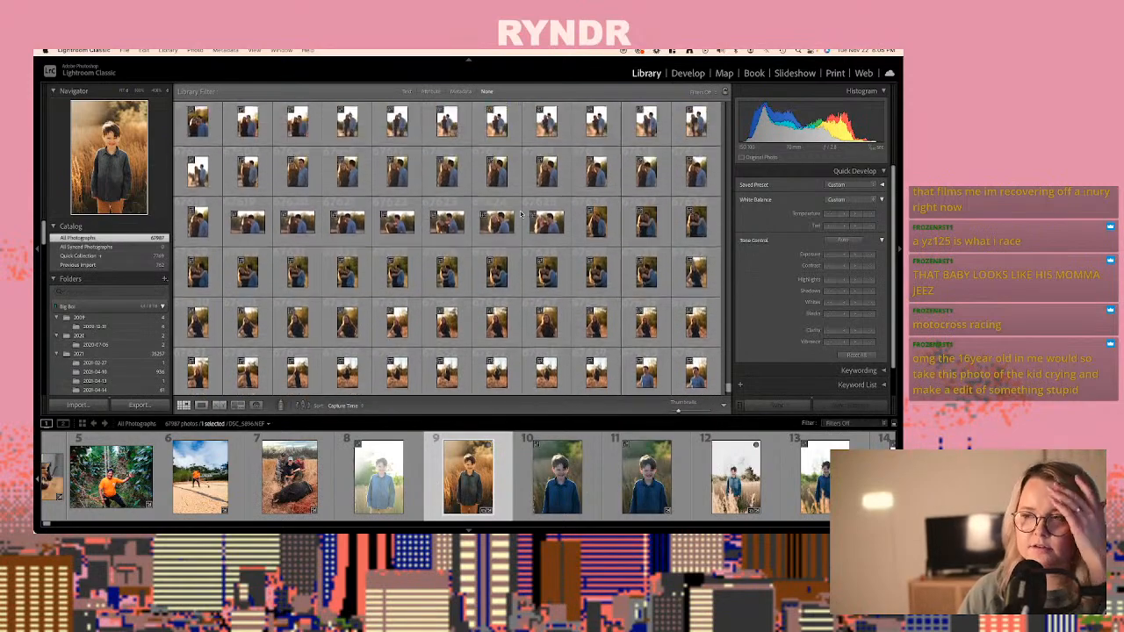
scroll(521, 213, "up", 5)
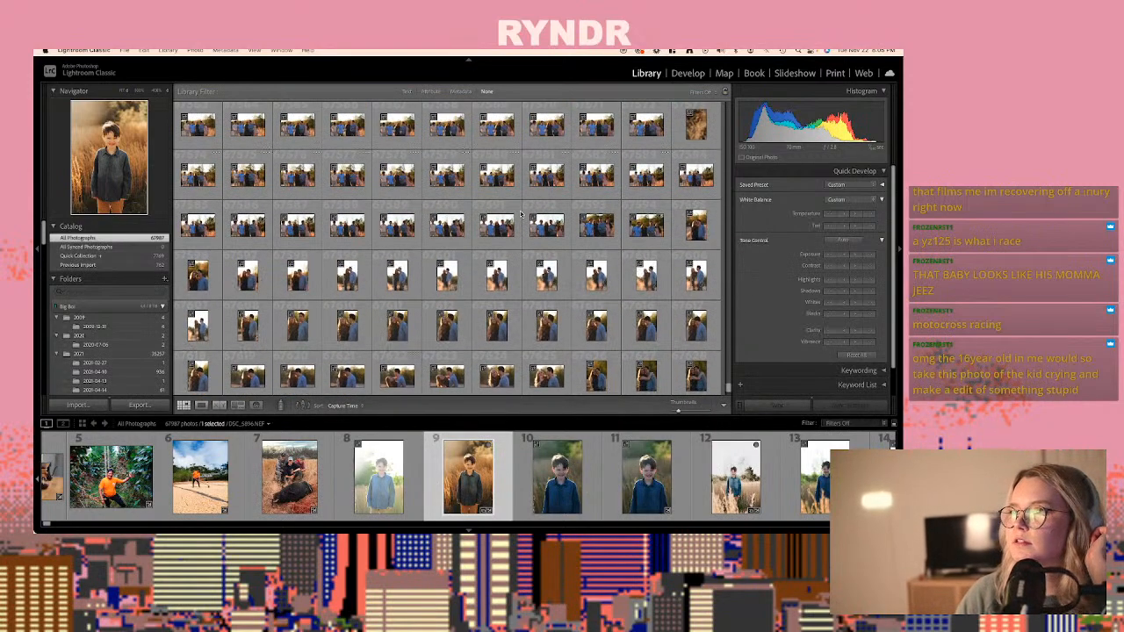
scroll(520, 214, "down", 3)
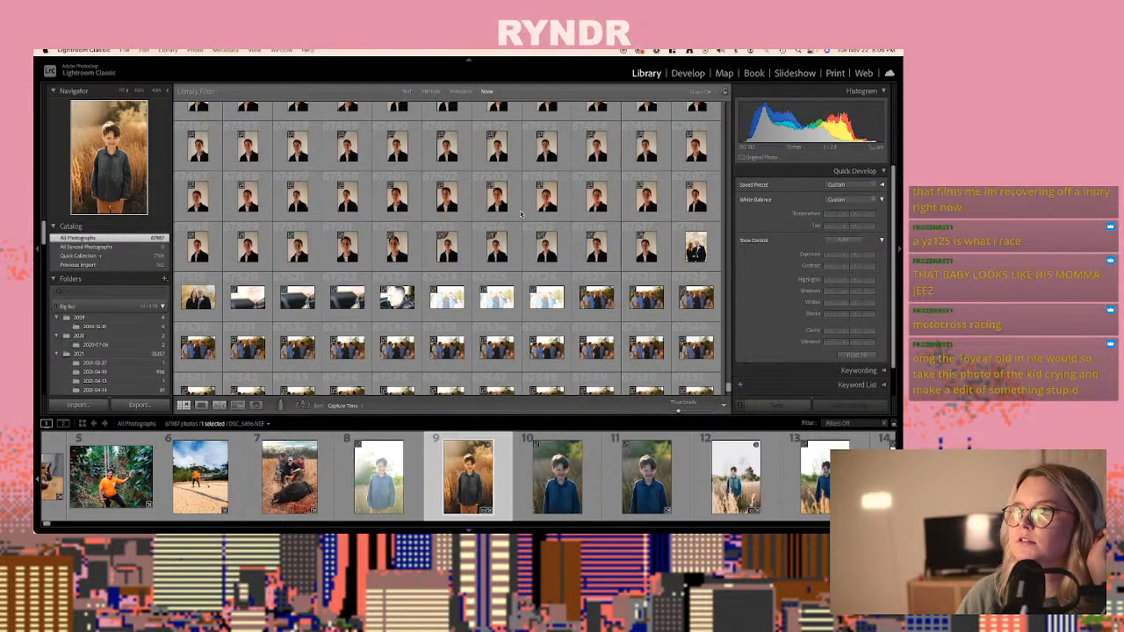
- Apply the bright velvet fall preset to the family photo DSC_5469.NEF, photo 67527, and set exposure to +0.45 and contrast to -19
double_click(597, 297)
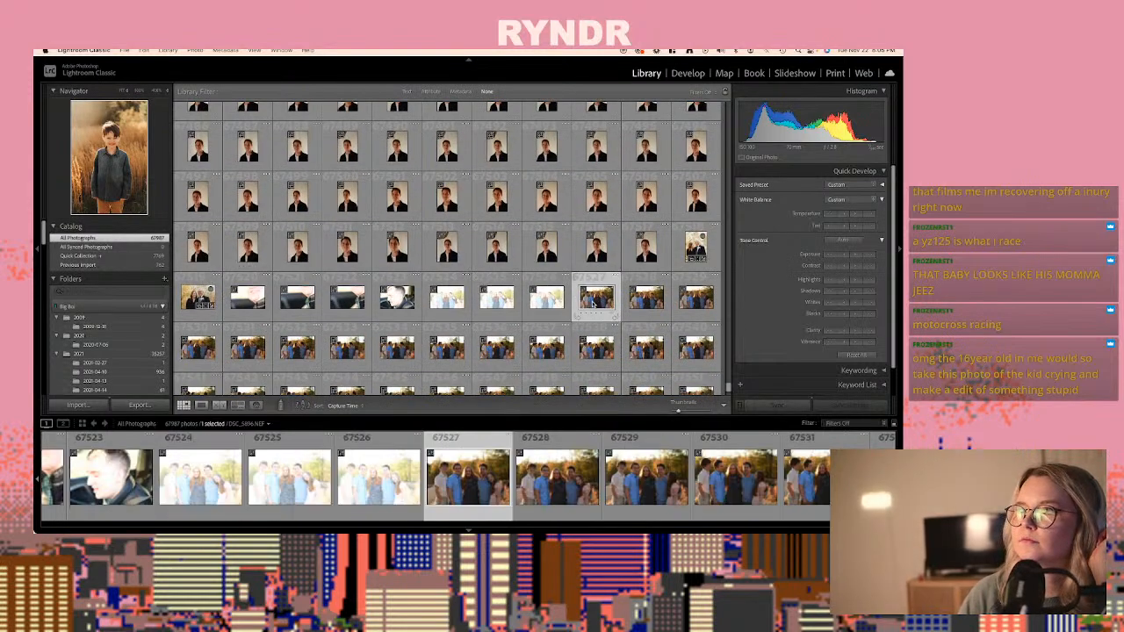
left_click(687, 73)
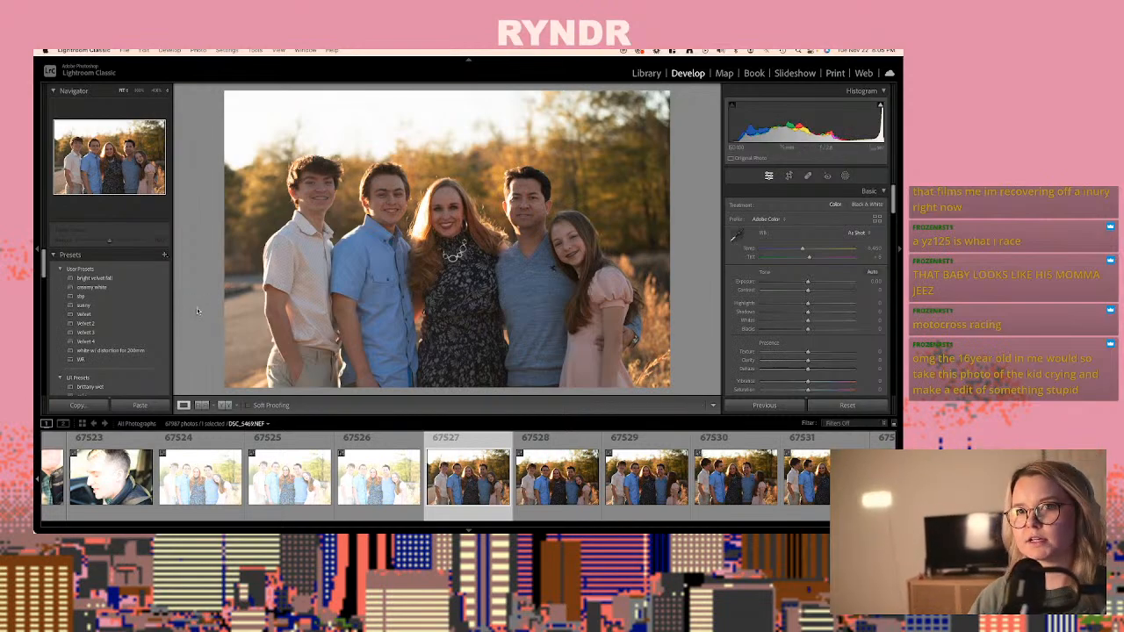
left_click(117, 300)
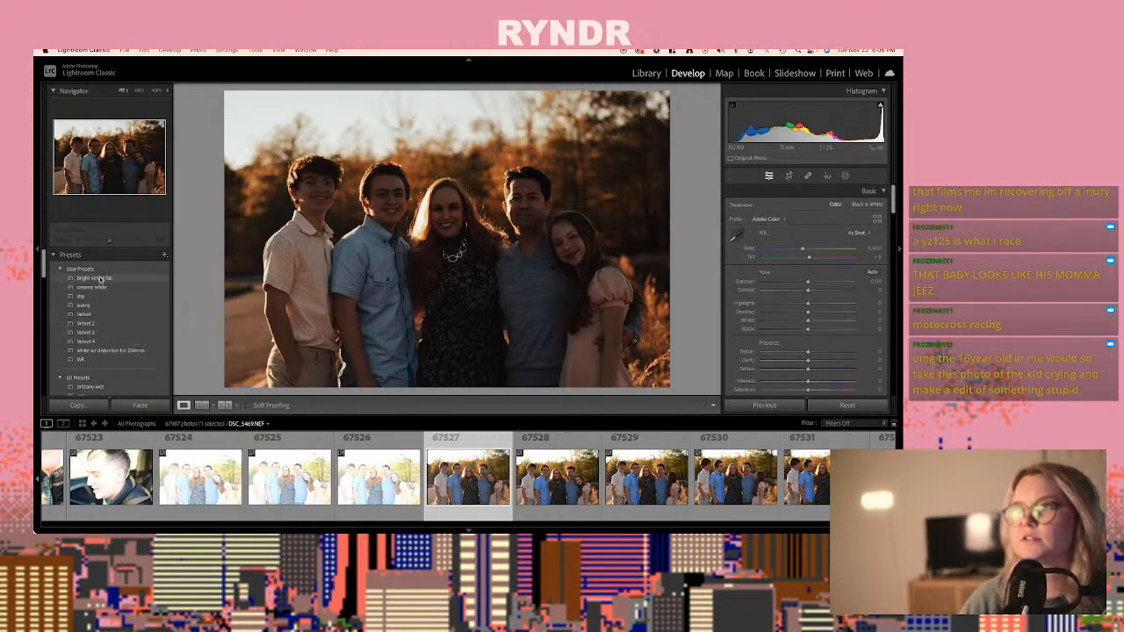
left_click(99, 277)
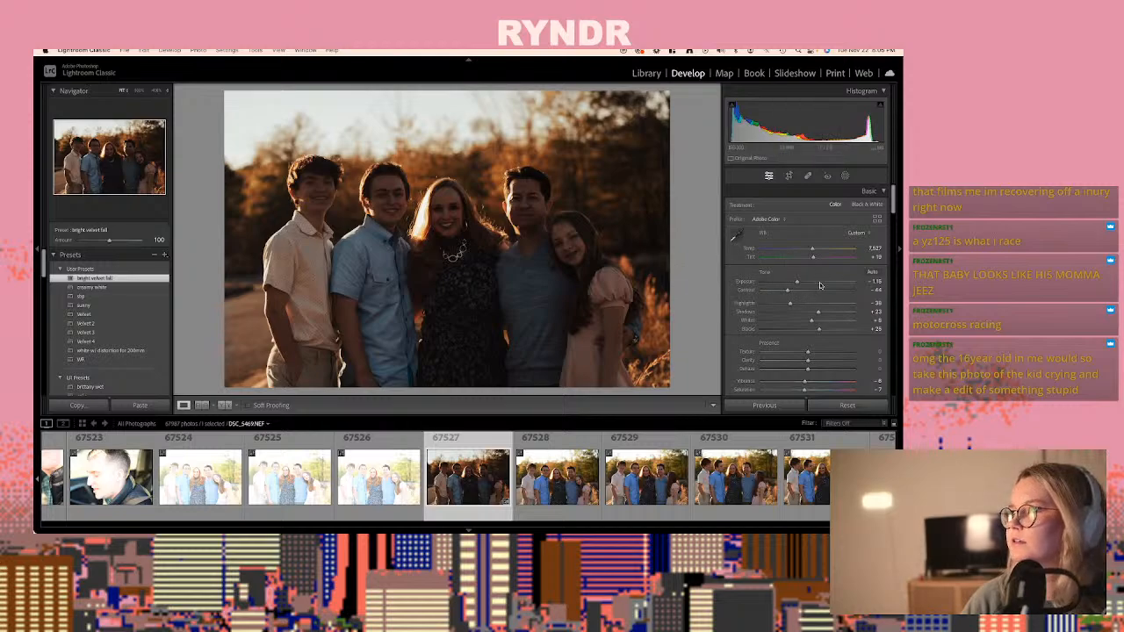
left_click_drag(797, 282, 810, 282)
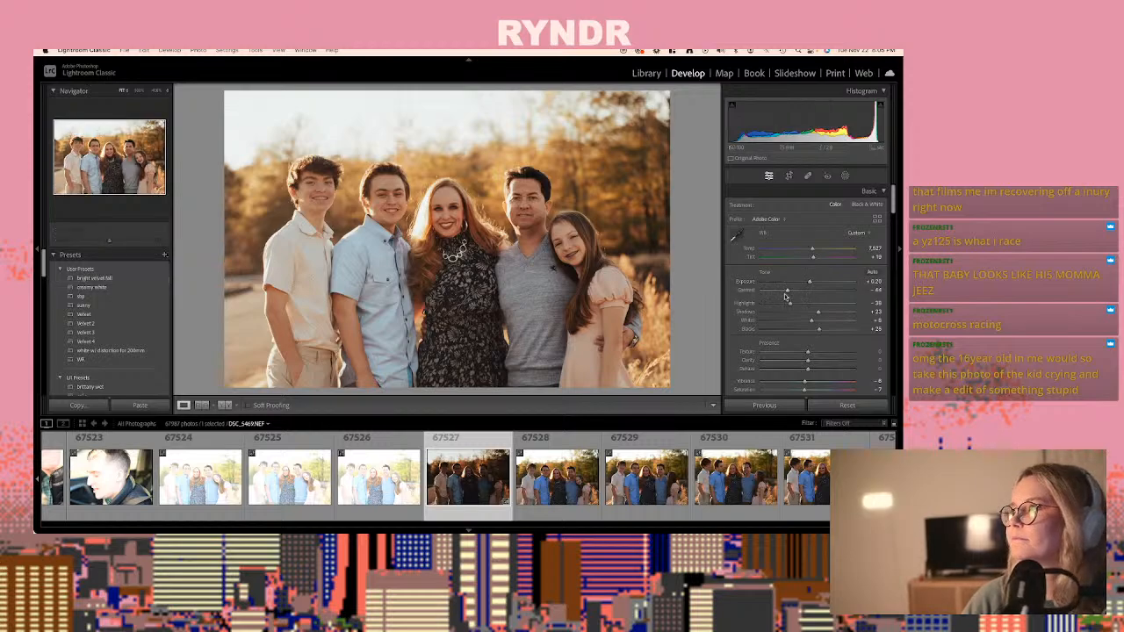
left_click_drag(786, 290, 812, 283)
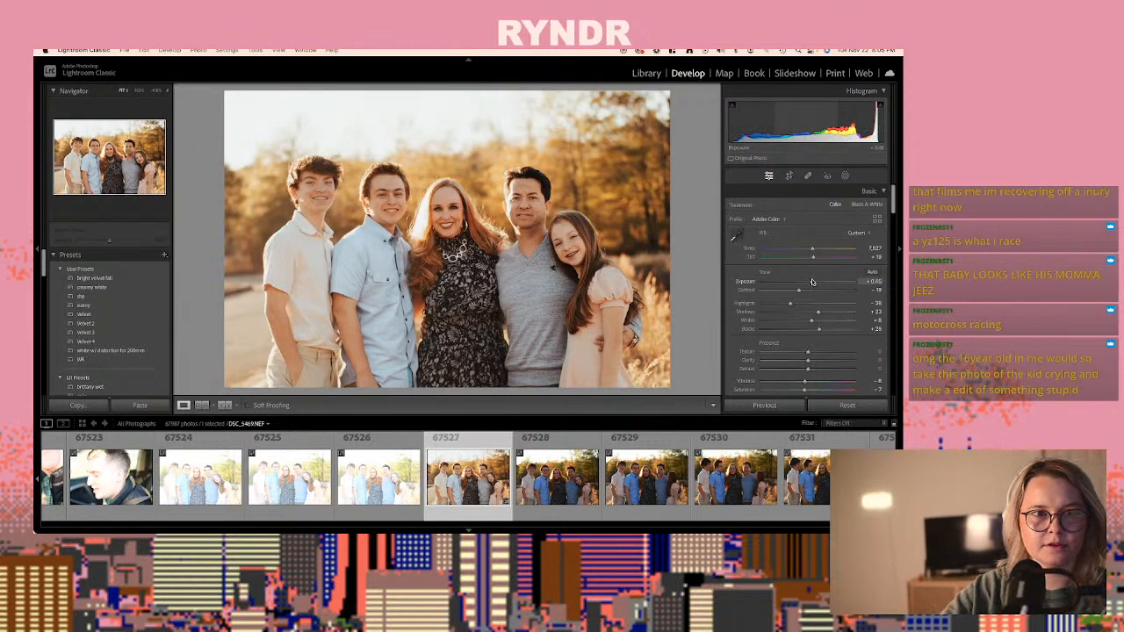
- Copy the develop settings of the edited family photo DSC_5469.NEF and open the next shot, DSC_5470.NEF
key("super+shift+c")
key("Return")
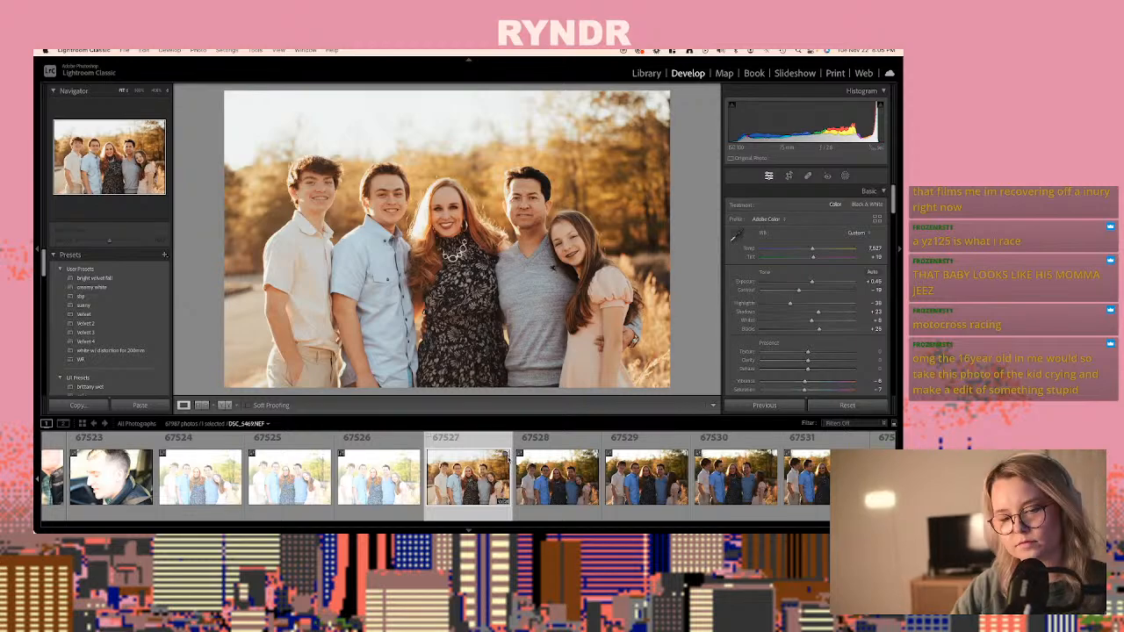
key("super+shift+c")
key("Return")
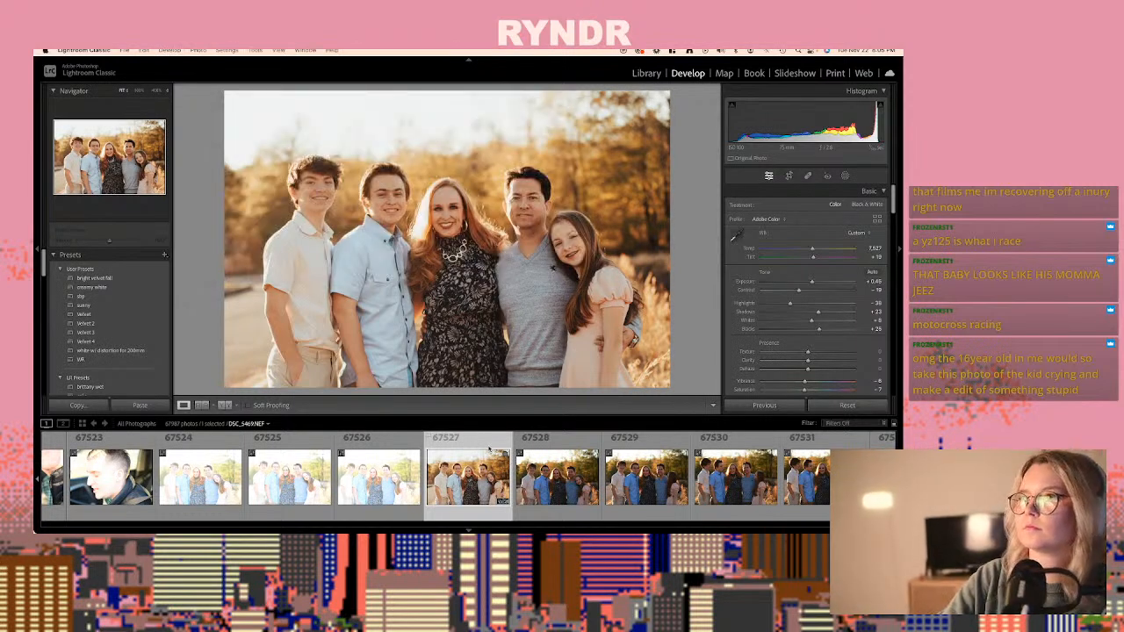
key("Right")
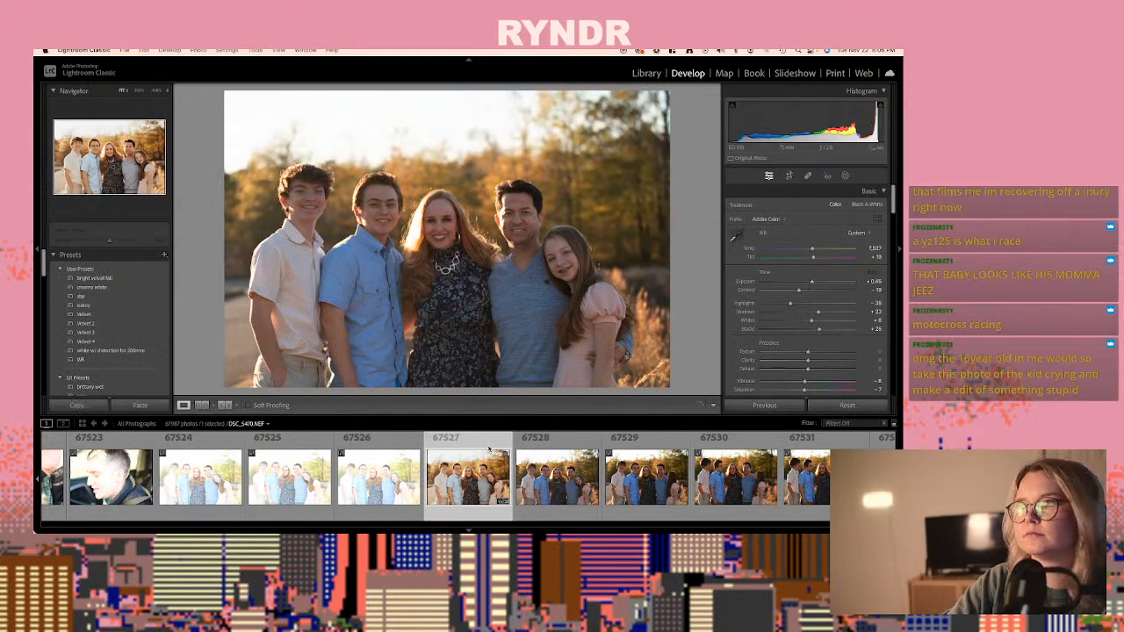
- Paste the copied develop settings onto the family photo 67533, DSC_5475.NEF, where the parents look at each other
key("Right")
key("Right")
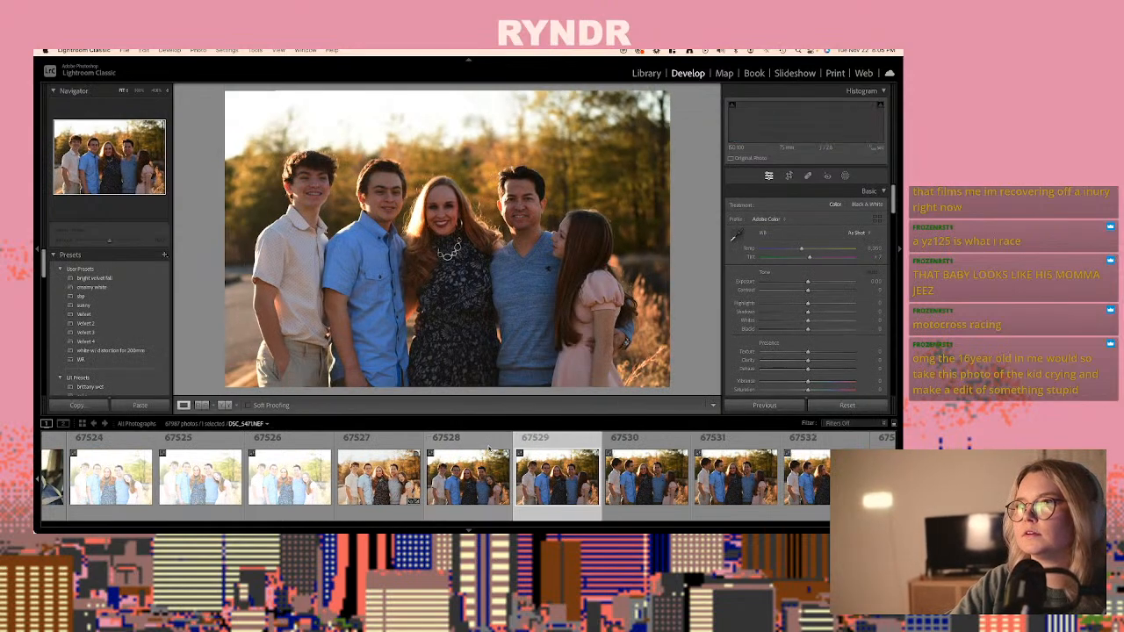
key("Right")
key("Right")
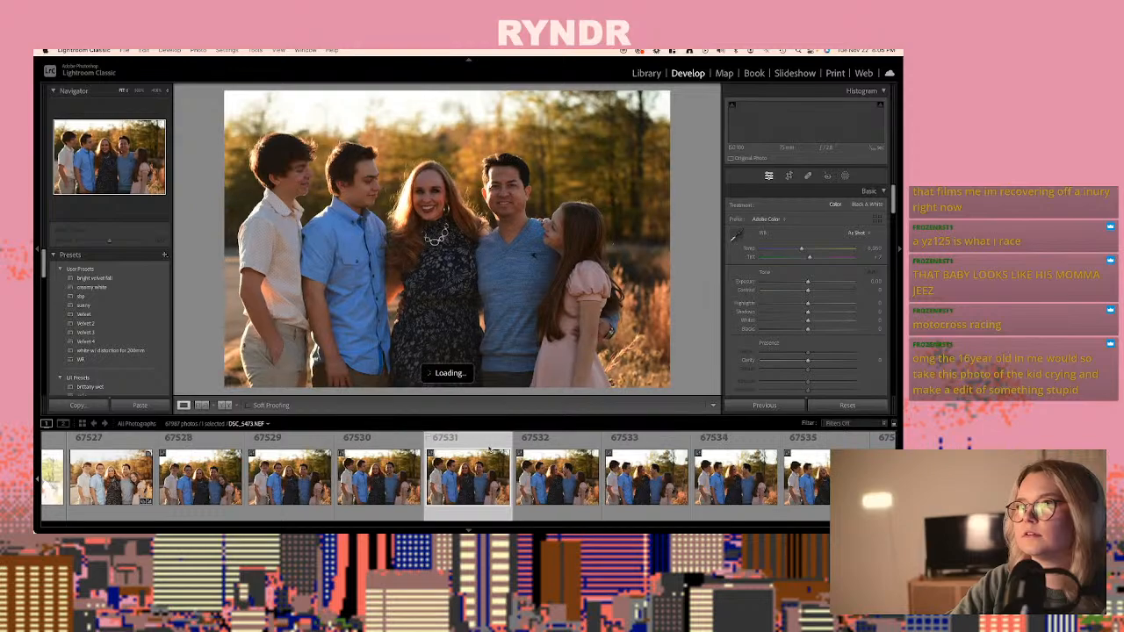
key("Right")
key("Right")
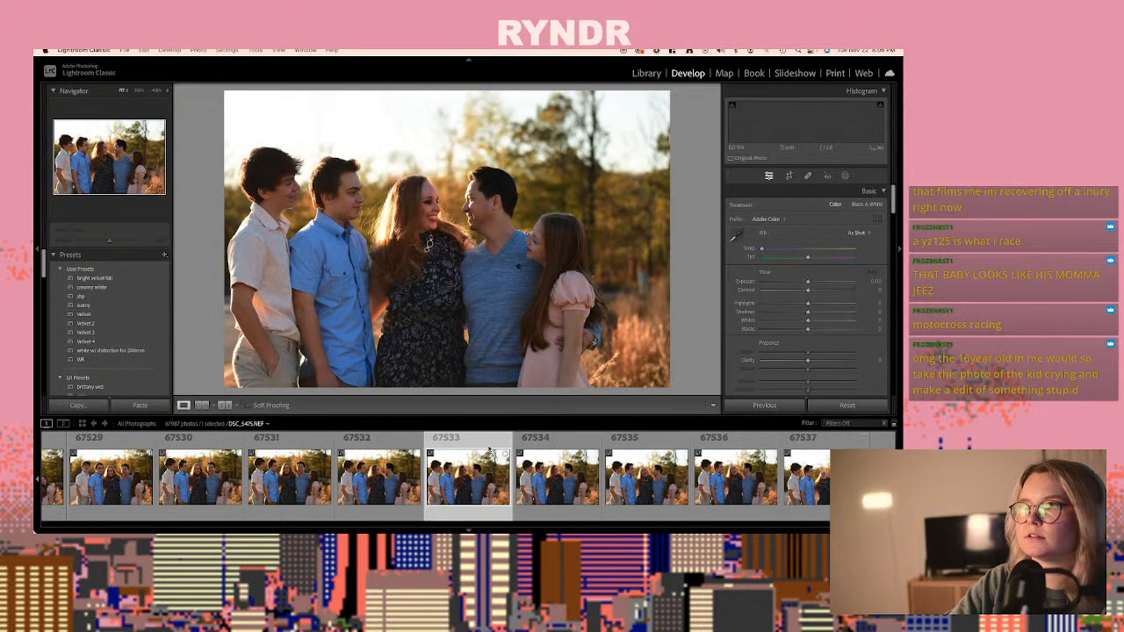
key("super+shift+v")
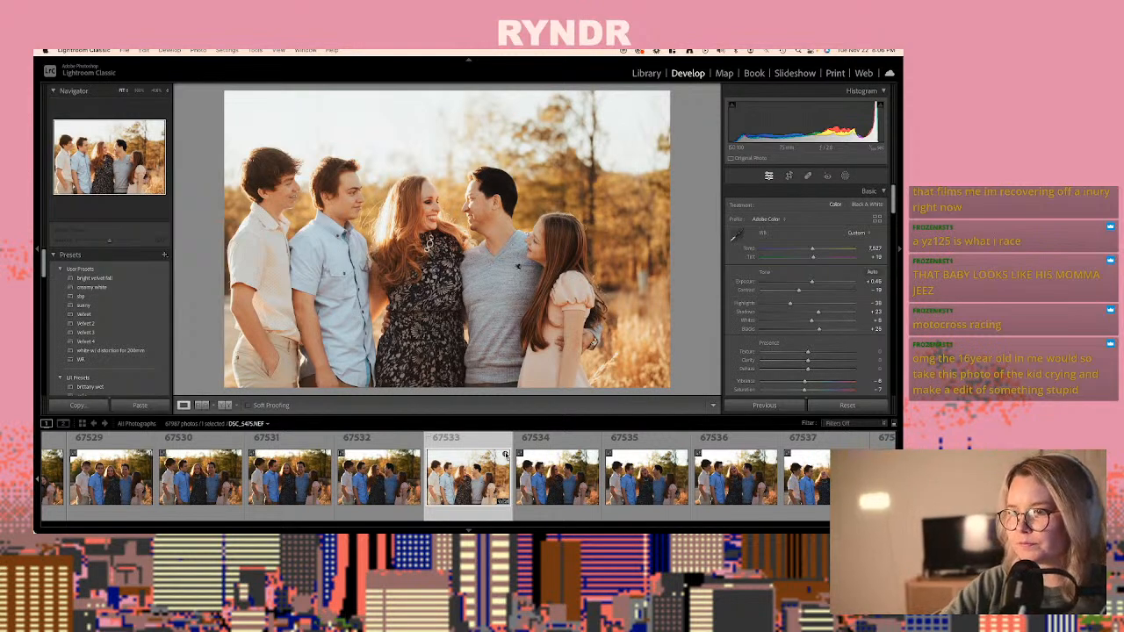
- Paste the copied develop settings onto family photo 67538, DSC_5480.NEF
key("Right")
key("Right")
key("Right")
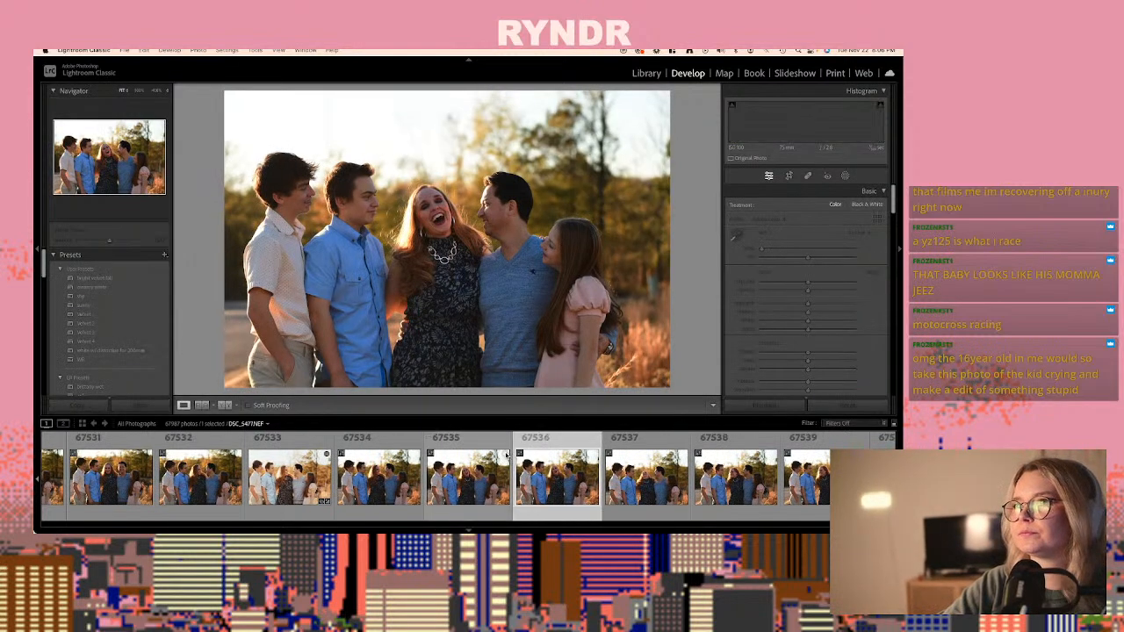
key("Right")
key("Right")
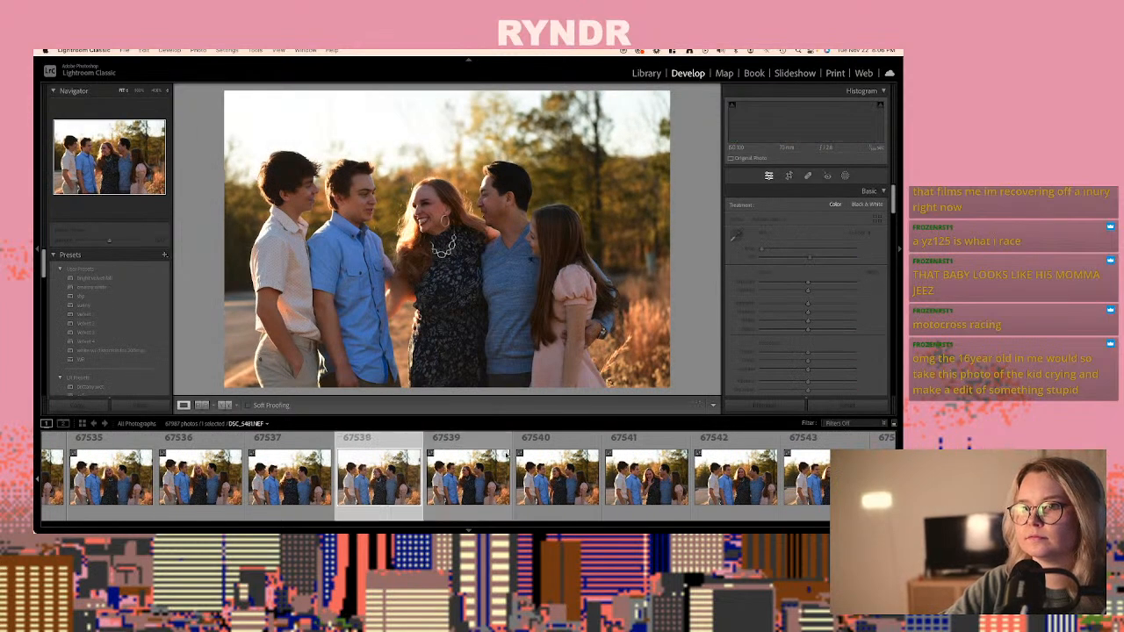
key("super+shift+v")
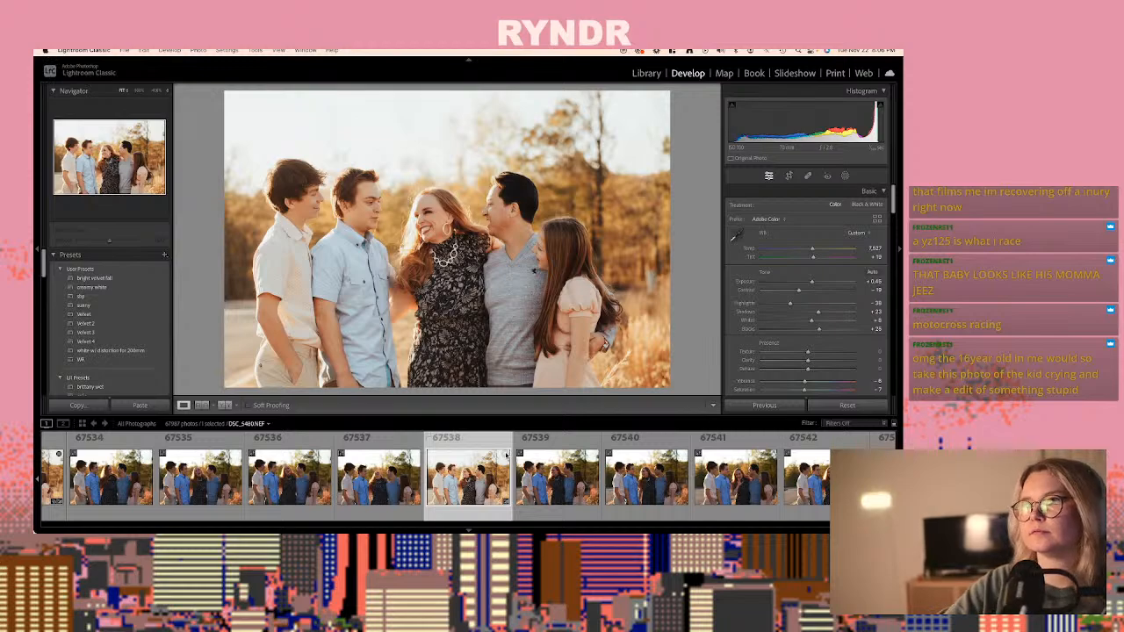
- Compare the next family shots and paste the copied develop settings onto photo 67540, DSC_5482.NEF
key("Right")
key("Right")
key("Right")
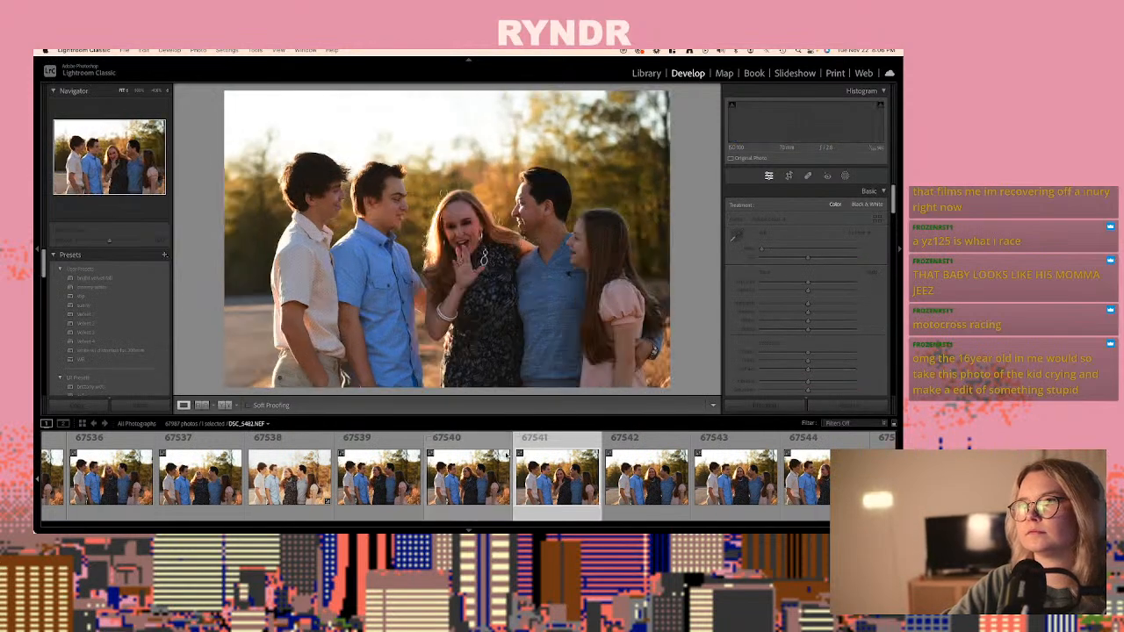
key("Left")
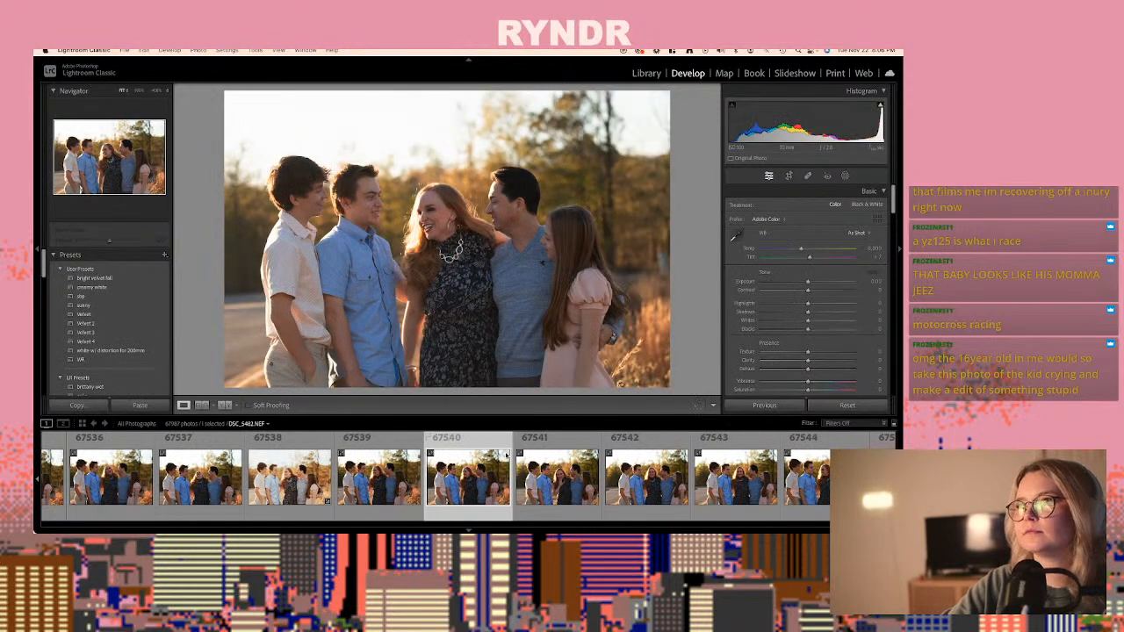
key("super+shift+v")
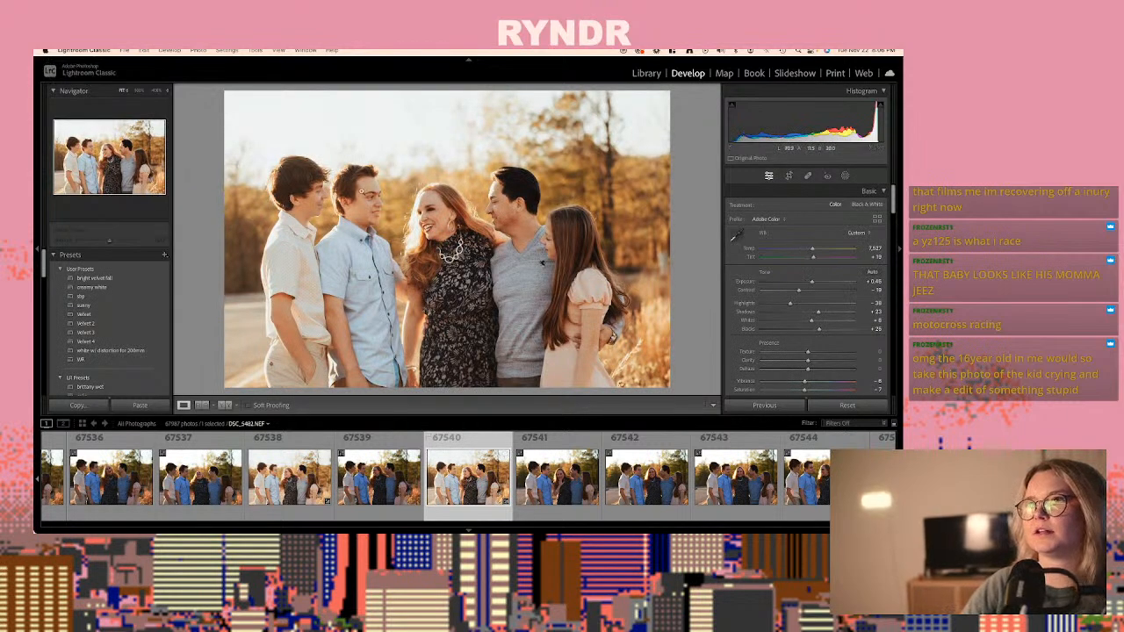
- Go through the following family shots, paste the copied develop settings onto photo 67548, DSC_5490.NEF, and set its exposure to +0.60
left_click(613, 489)
key("Right")
key("Right")
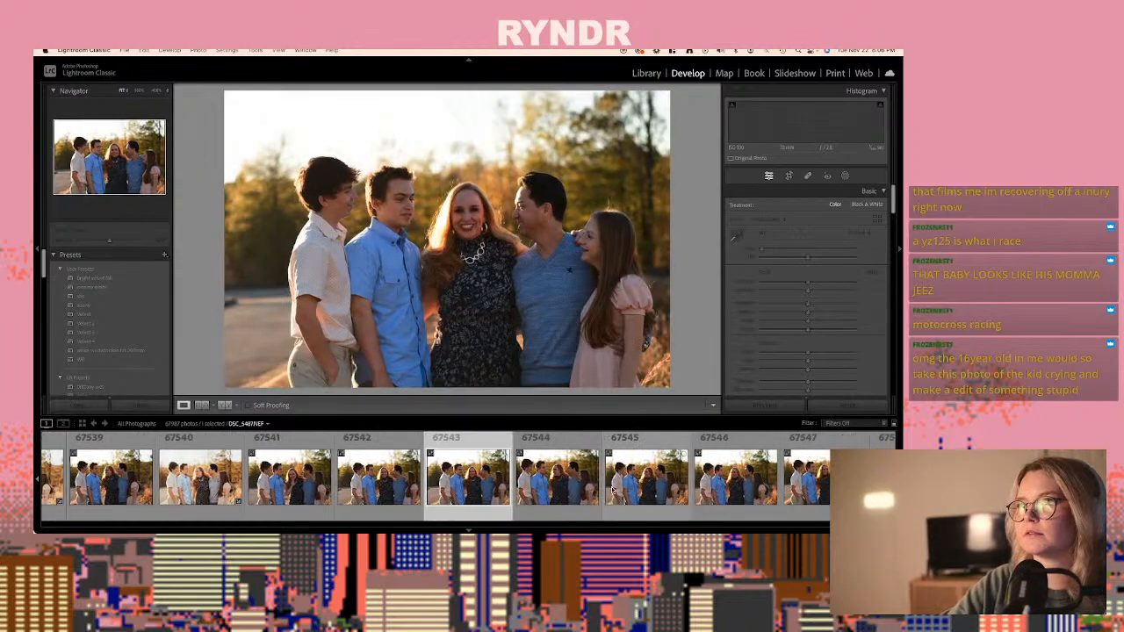
key("Right")
key("Right")
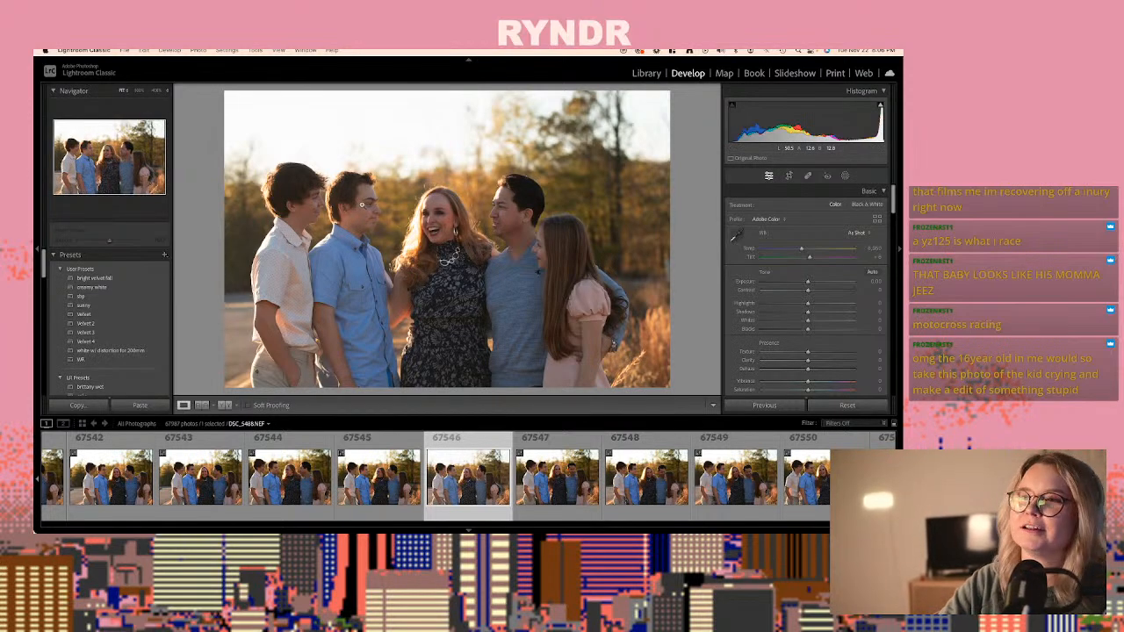
key("Right")
key("Right")
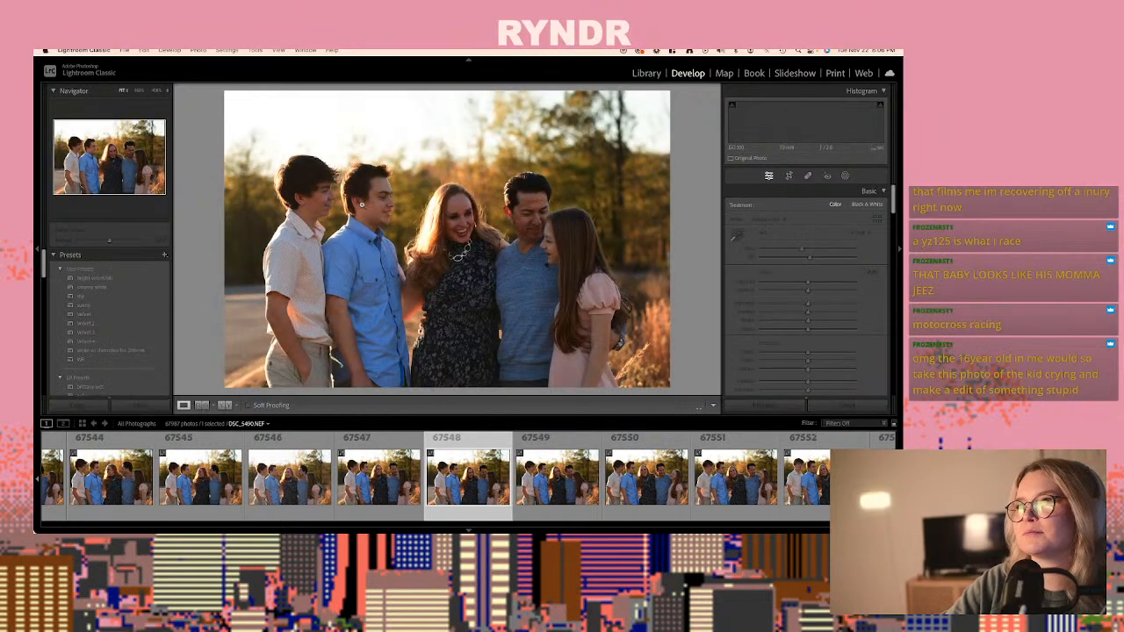
key("Right")
key("Left")
key("Left")
key("Right")
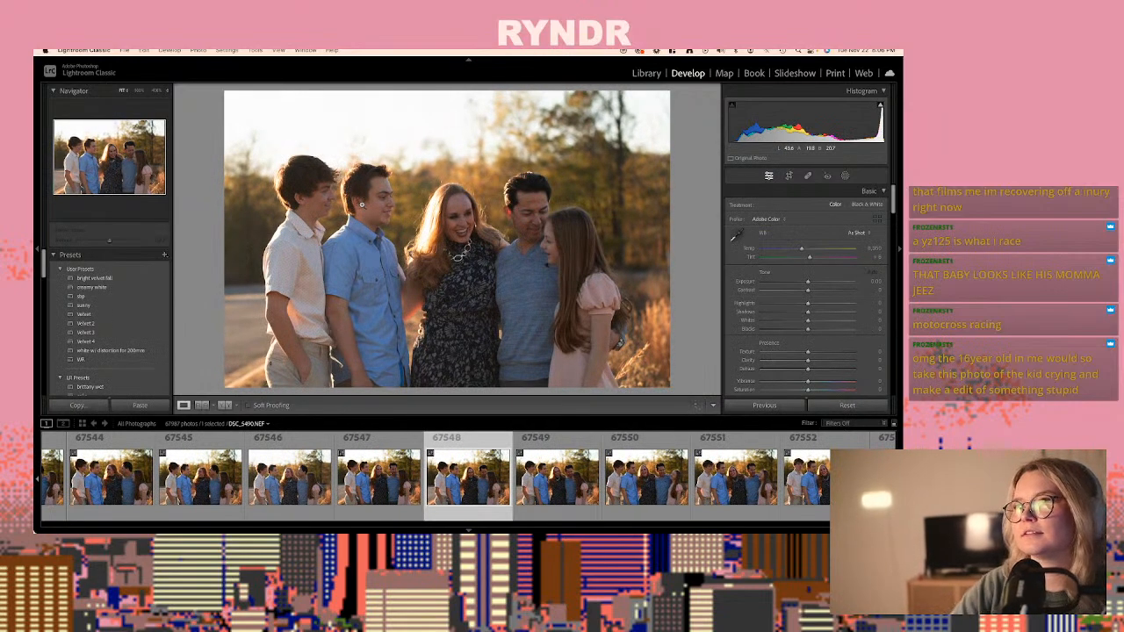
key("super+shift+v")
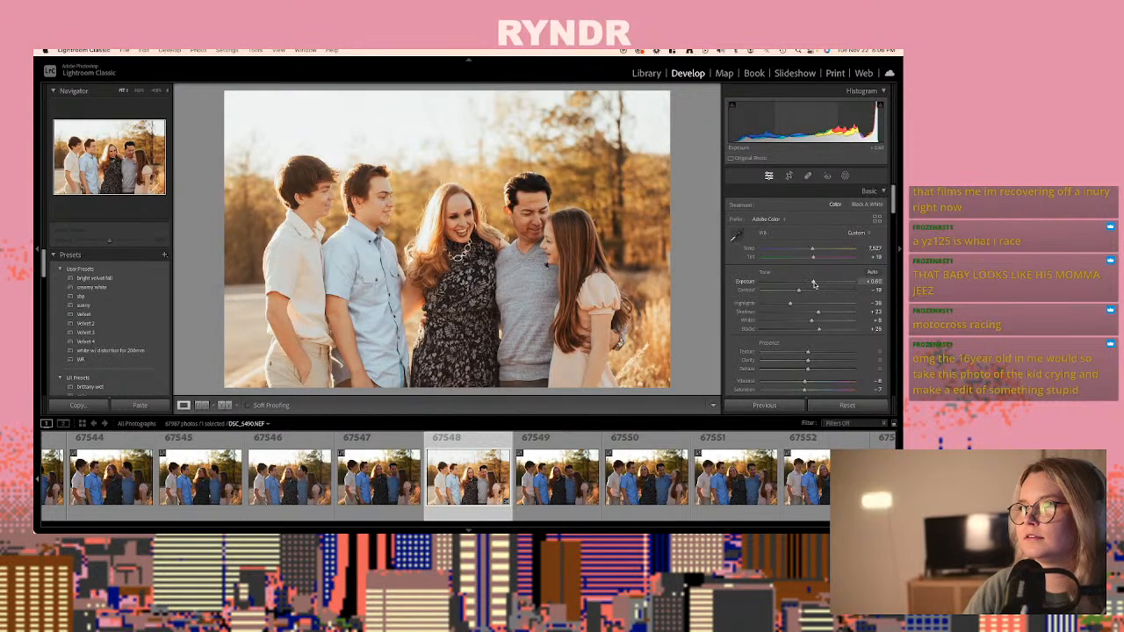
- Crop photo 67548 slightly tighter around the family, trimming the sky and edges, and apply the crop
left_click(789, 176)
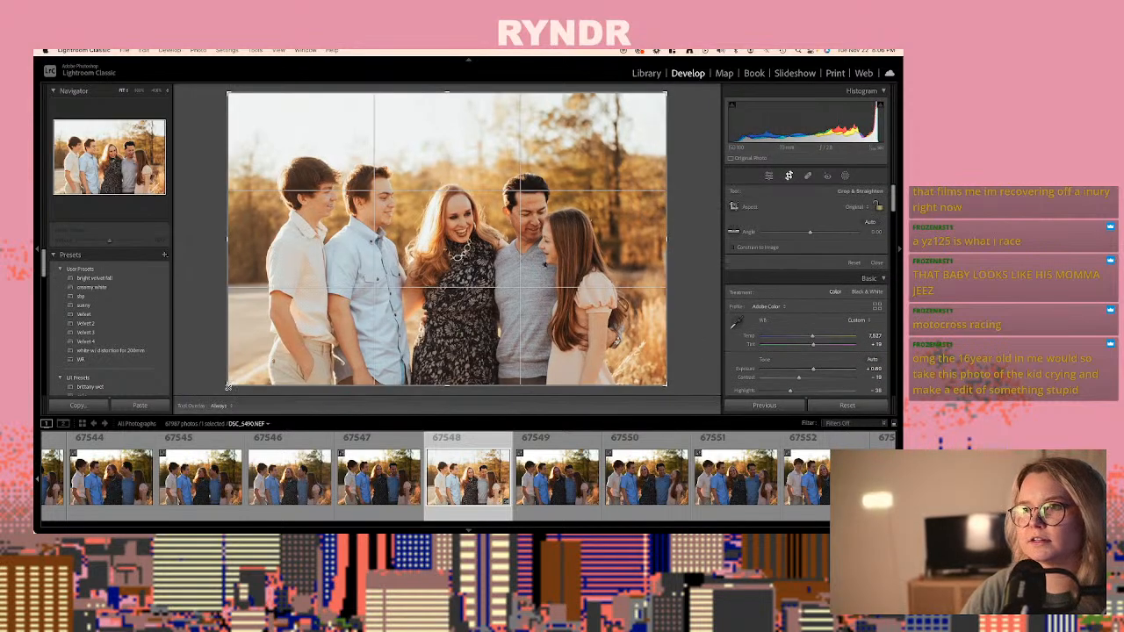
left_click_drag(229, 386, 249, 358)
left_click_drag(366, 334, 381, 301)
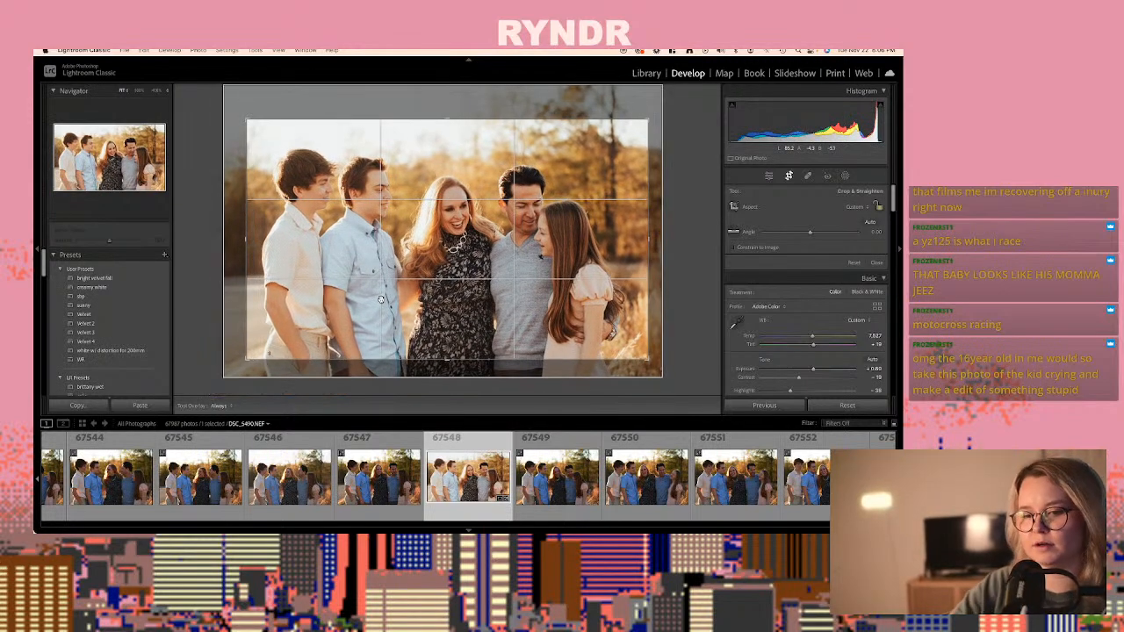
key("Return")
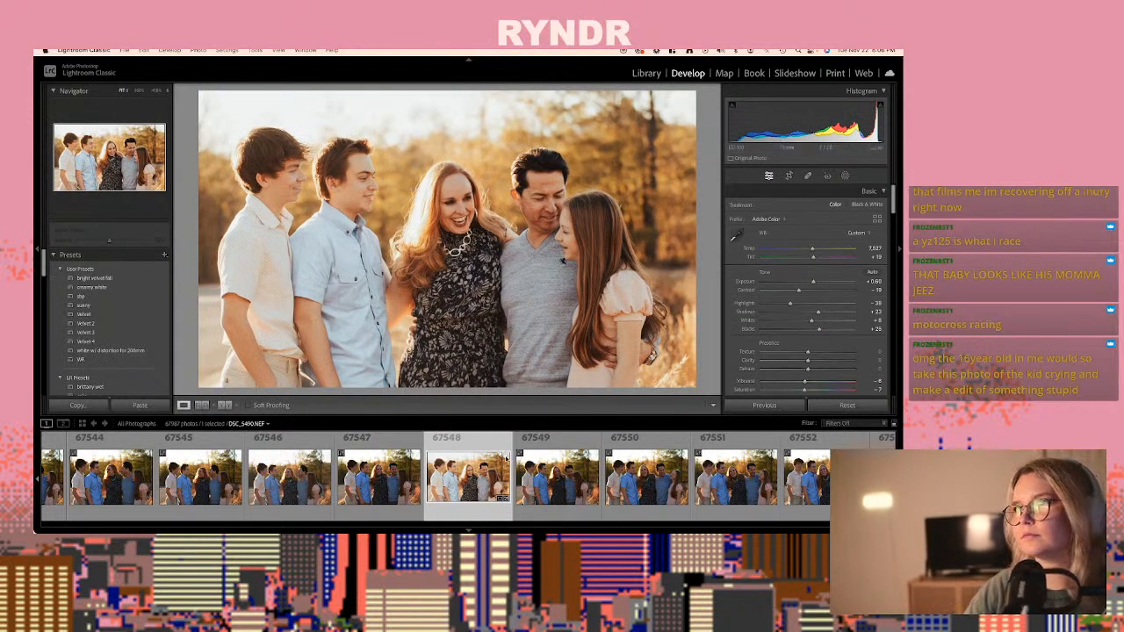
- Compare the next close family shots and paste the copied develop settings onto photo 67552, DSC_5494.NEF
key("Right")
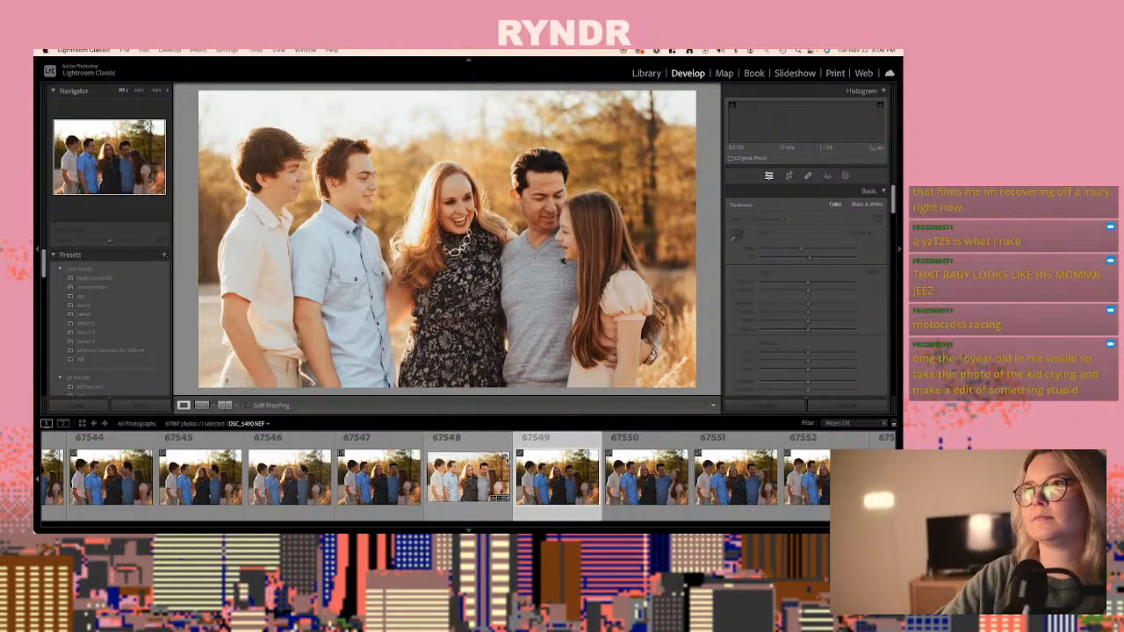
key("Right")
key("Right")
key("Right")
key("Right")
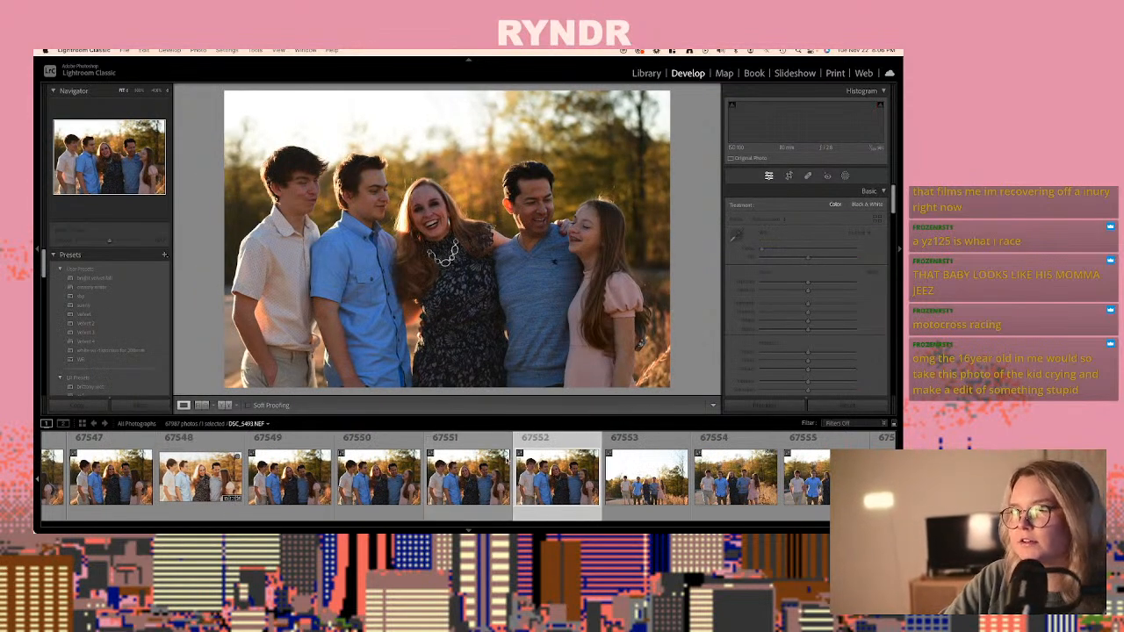
key("Left")
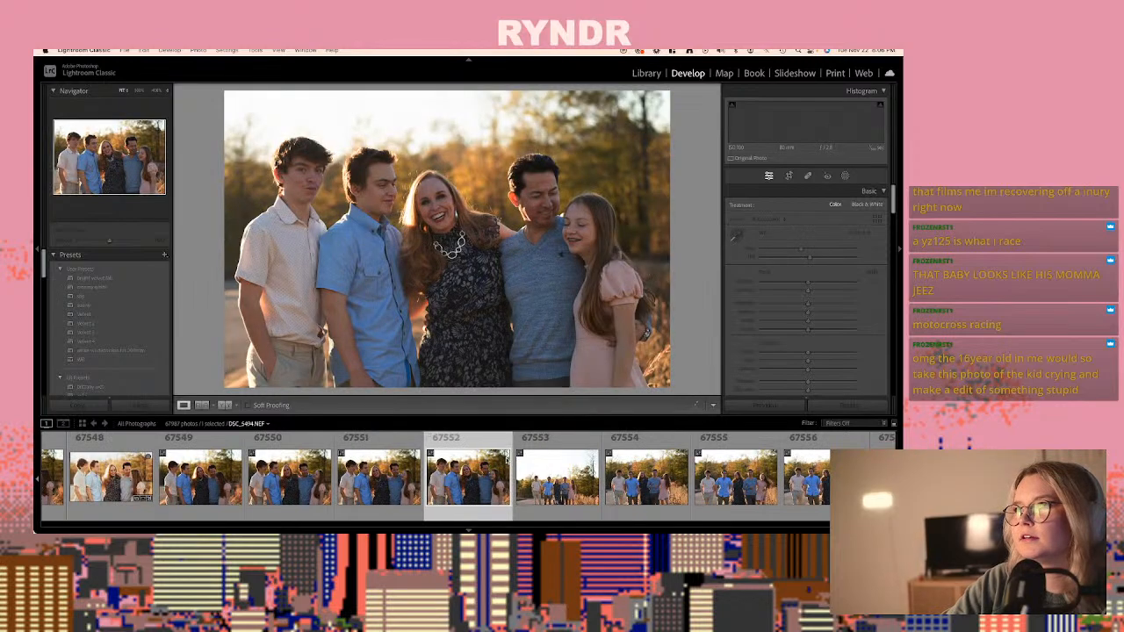
key("Left")
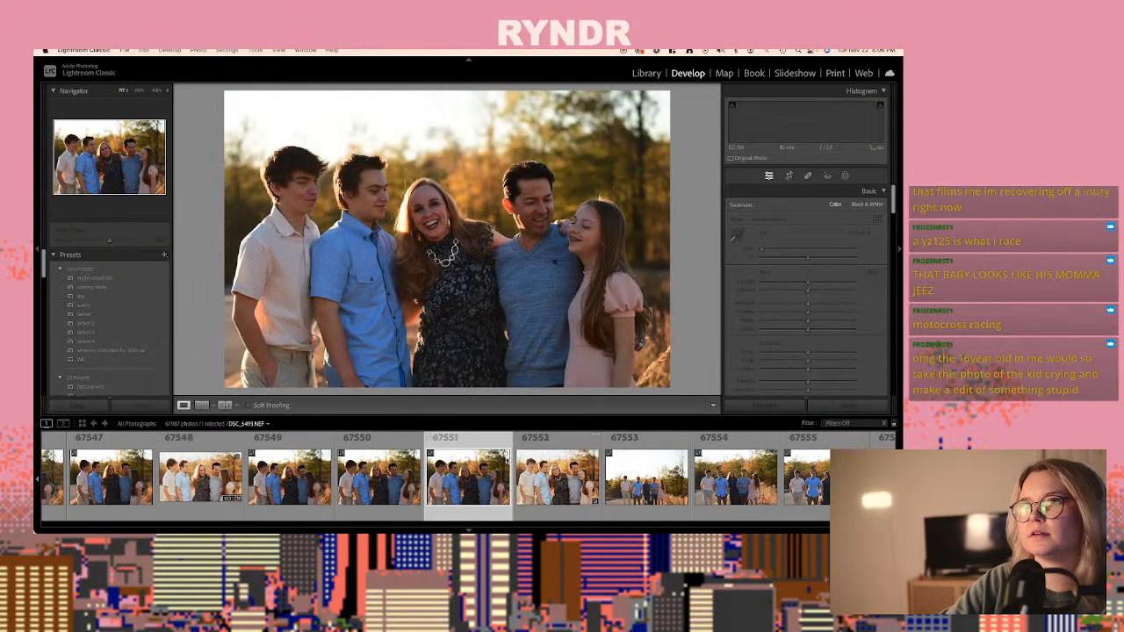
key("Right")
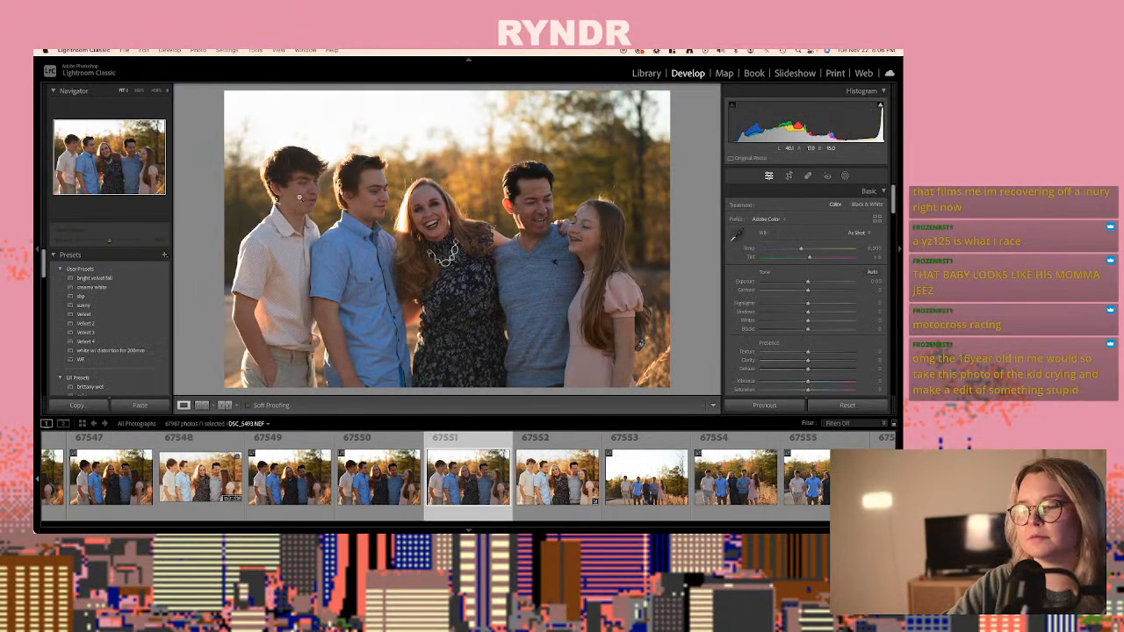
- Paste the copied develop settings onto photo 67555, DSC_5497.NEF, of the family walking arm in arm
key("Right")
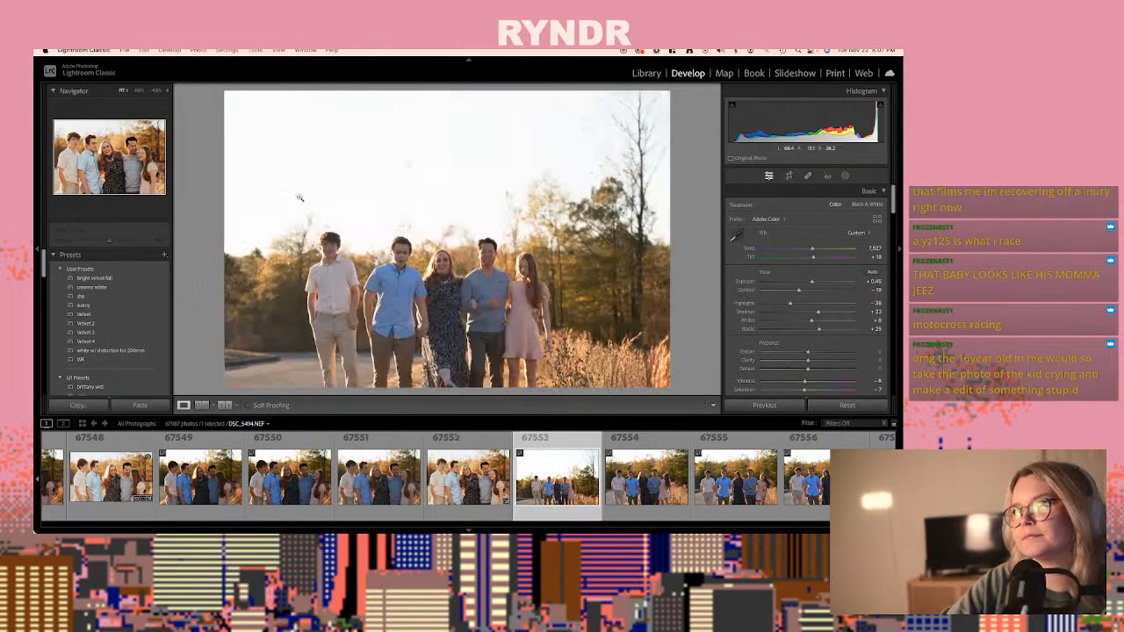
key("Right")
key("Right")
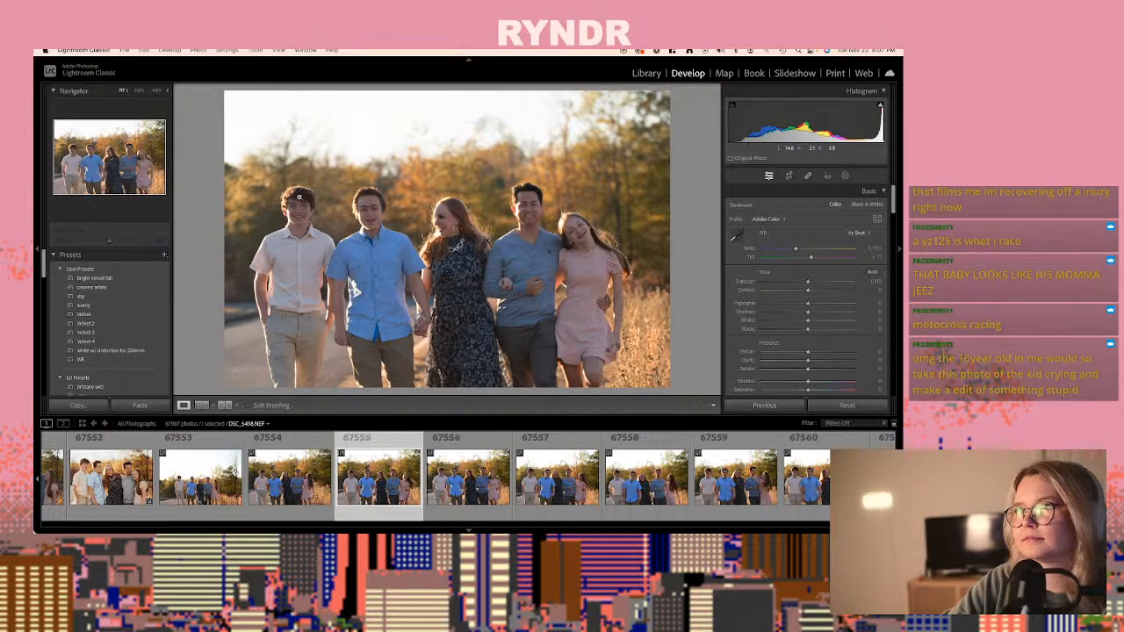
key("super+v")
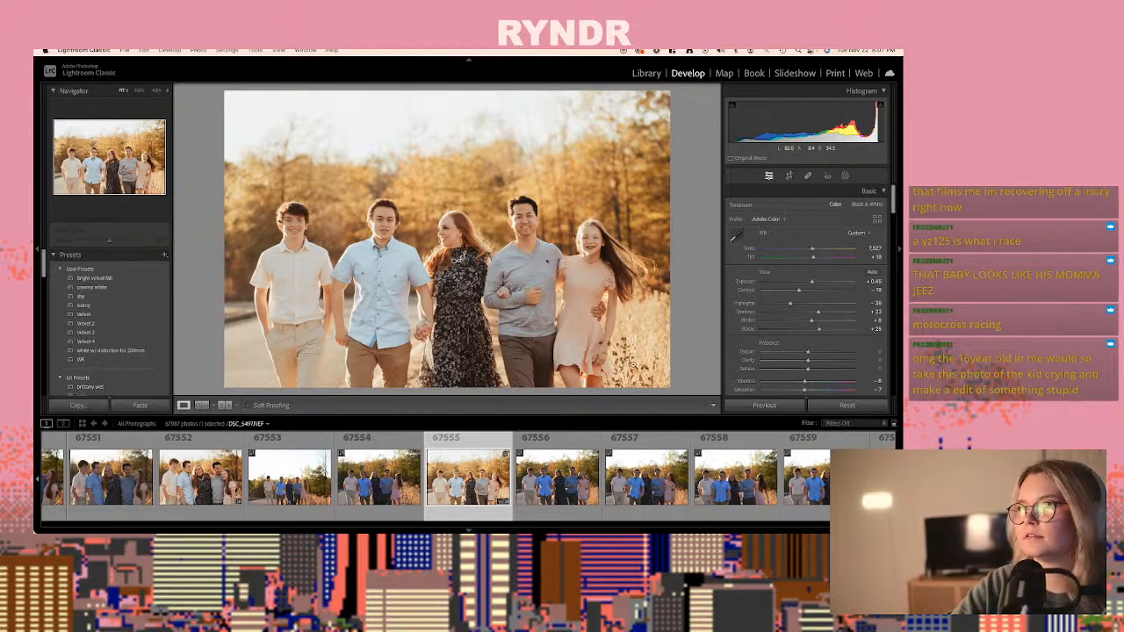
- Set the exposure of photo 67555 to +0.26 and copy its develop settings
left_click_drag(813, 283, 815, 281)
key("super+shift+c")
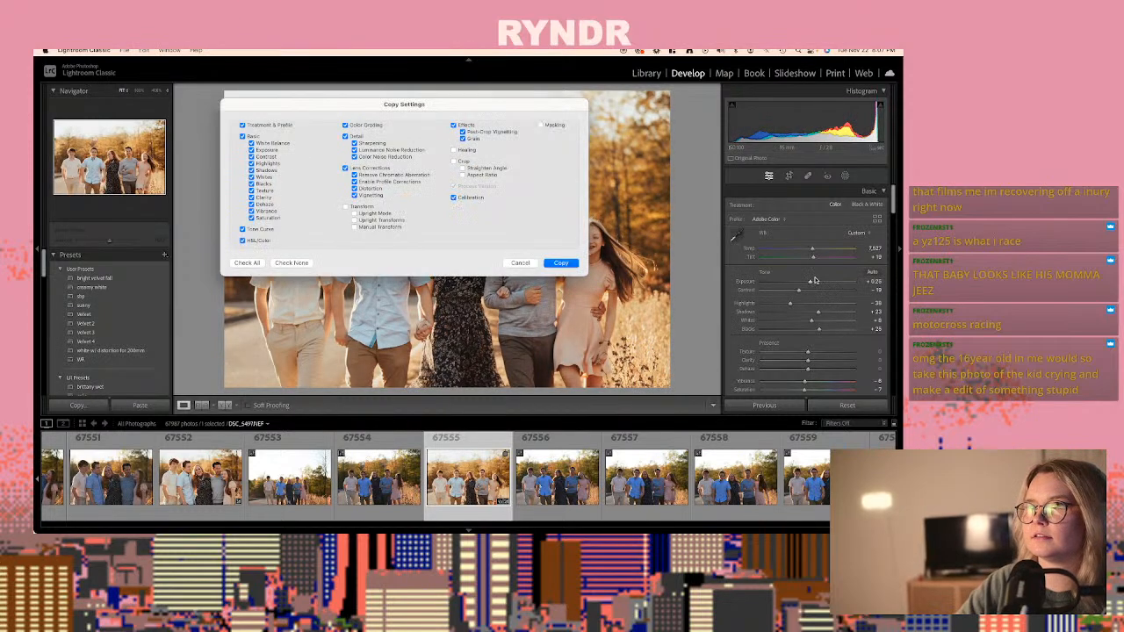
key("Return")
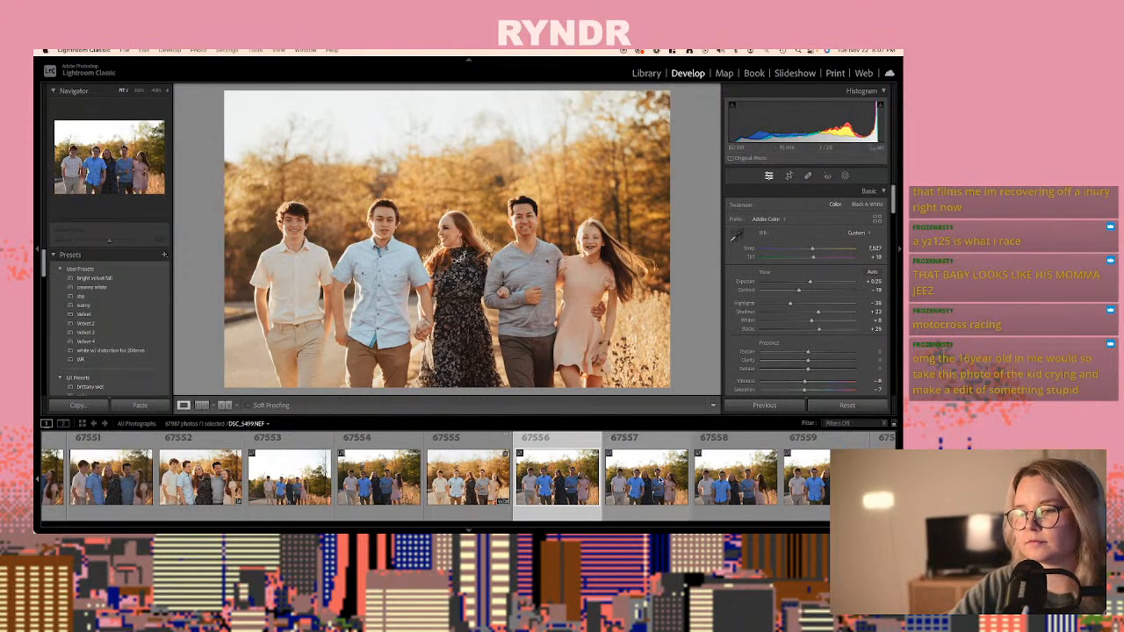
- Compare the neighbouring walking shots and paste the newly copied develop settings onto photo 67556, DSC_5498.NEF
left_click(660, 481)
key("Right")
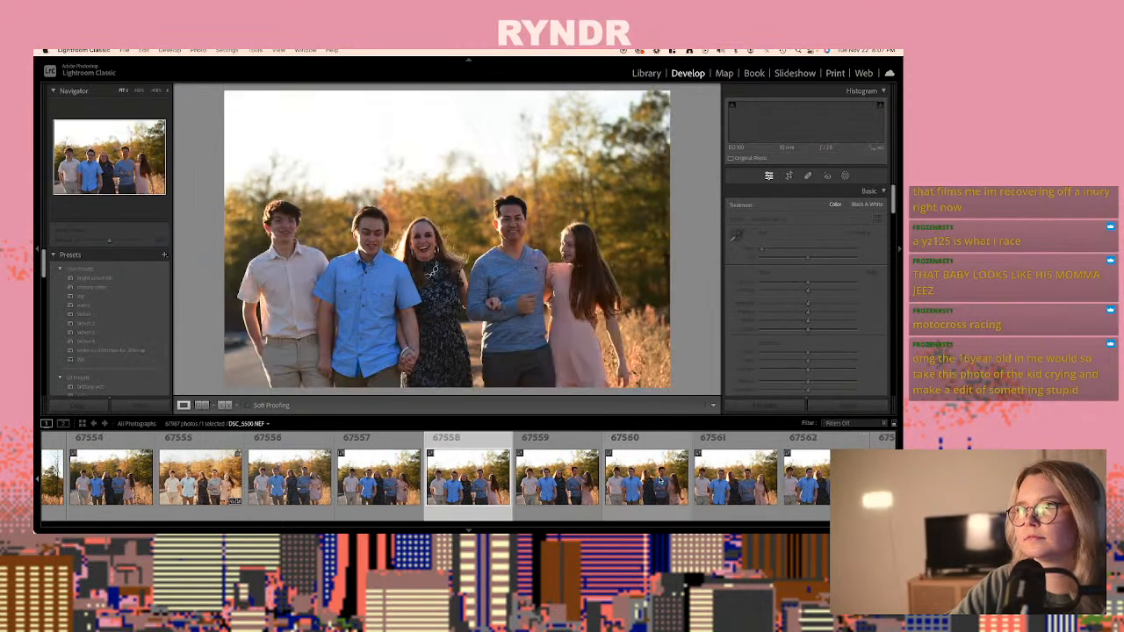
key("Left")
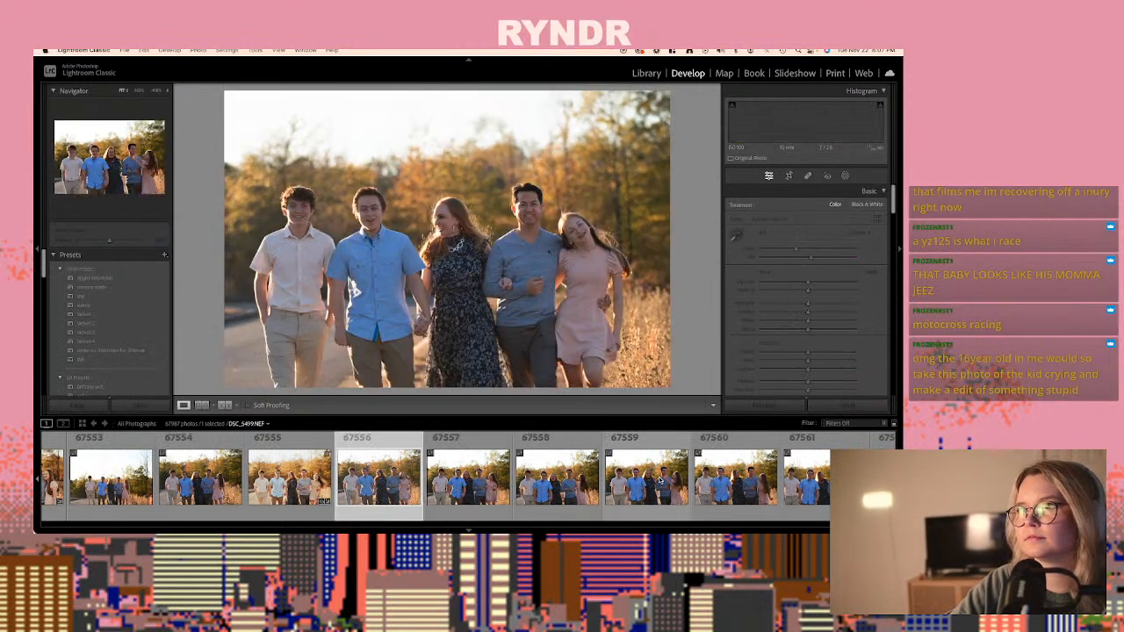
key("Left")
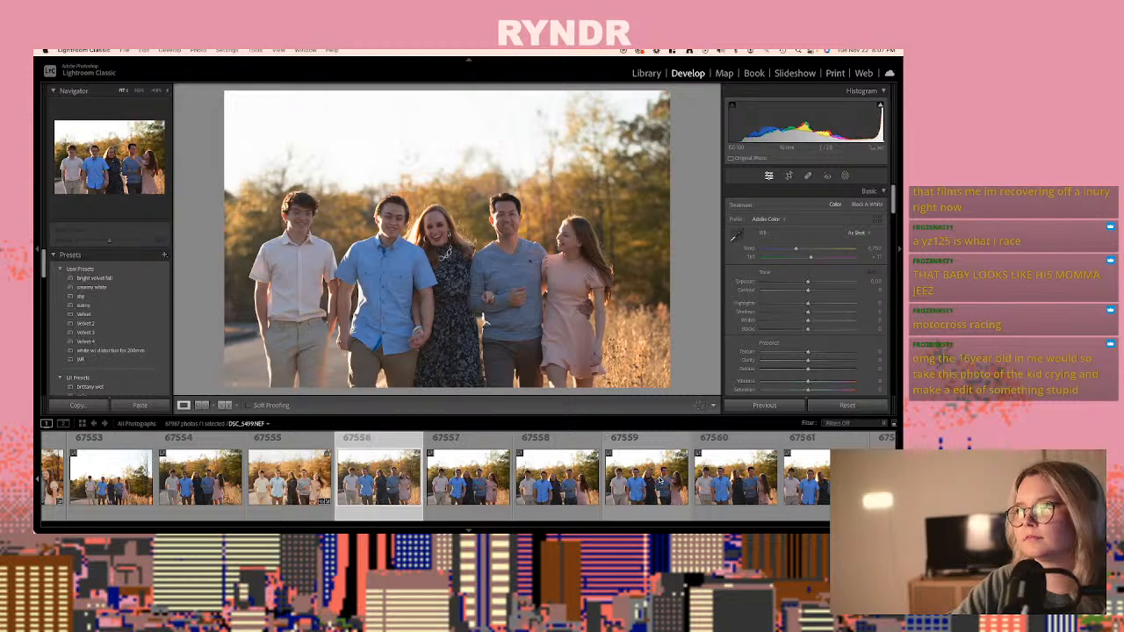
key("super+shift+v")
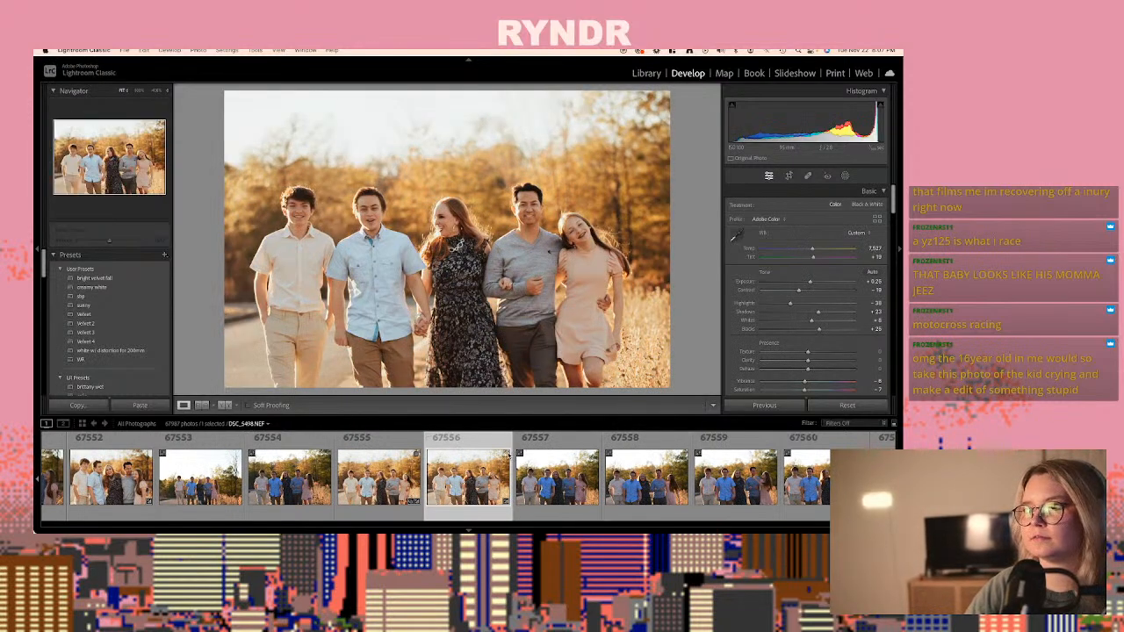
- Compare the walking family shots after photo 67556, up to about photo 67570, to find the best expressions
key("Right")
key("Right")
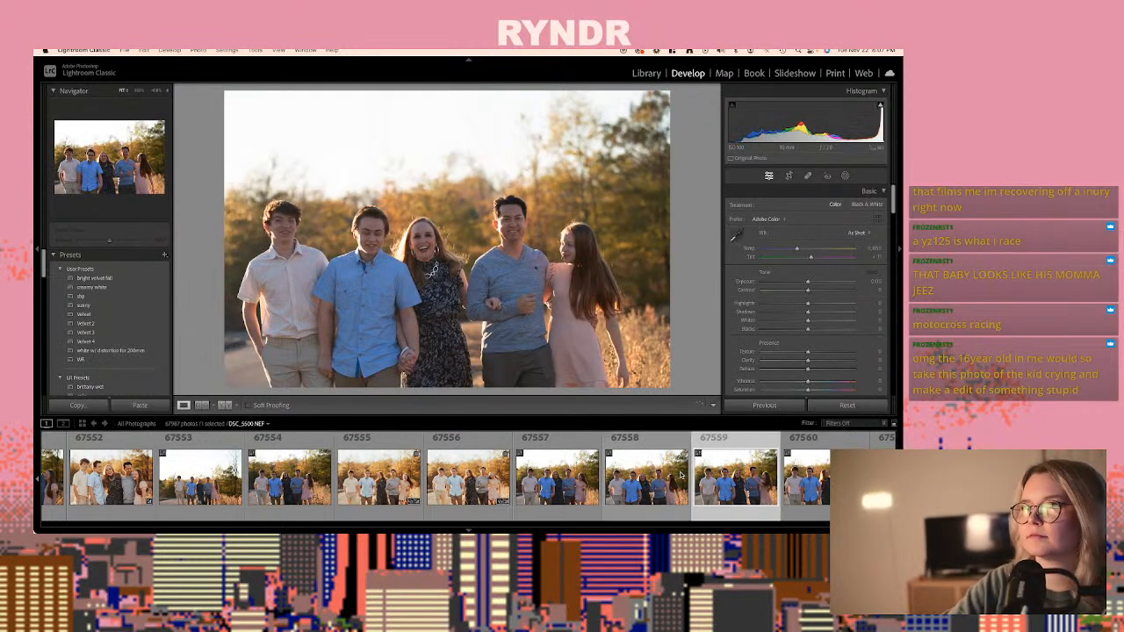
key("Right")
key("Right")
key("Right")
key("Right")
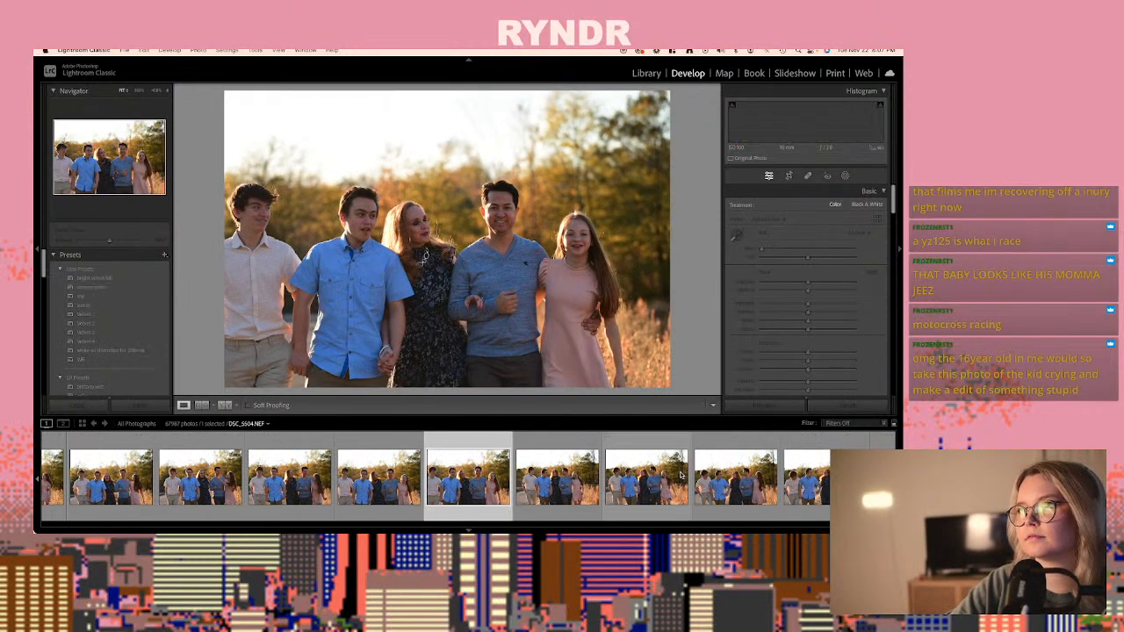
key("Right")
key("Right")
key("Right")
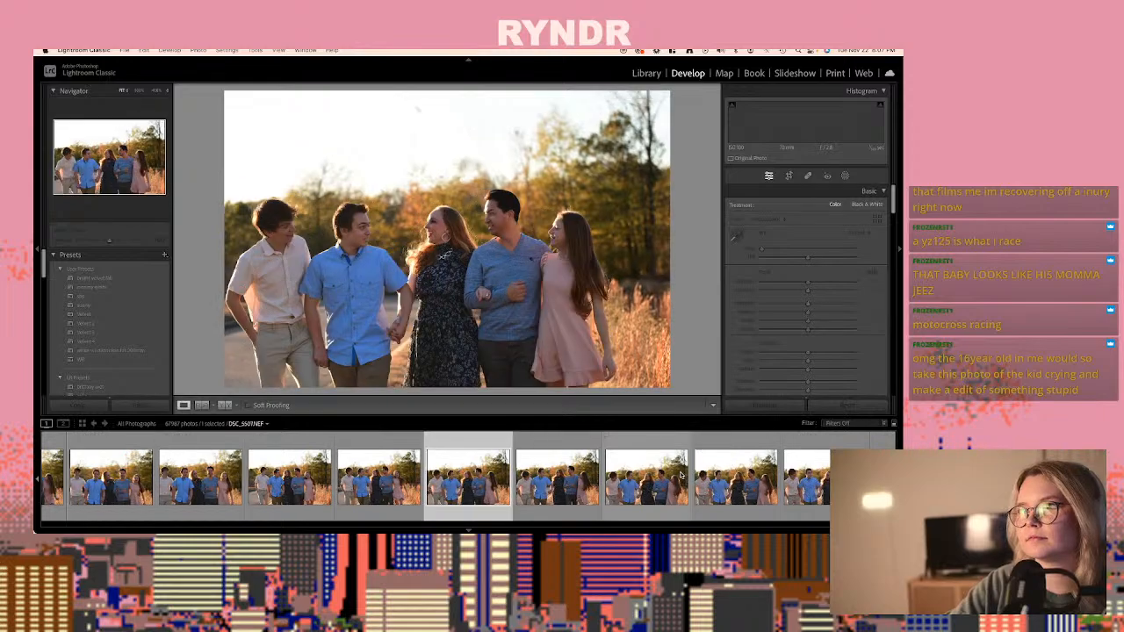
key("Right")
key("Right")
key("Right")
key("Right")
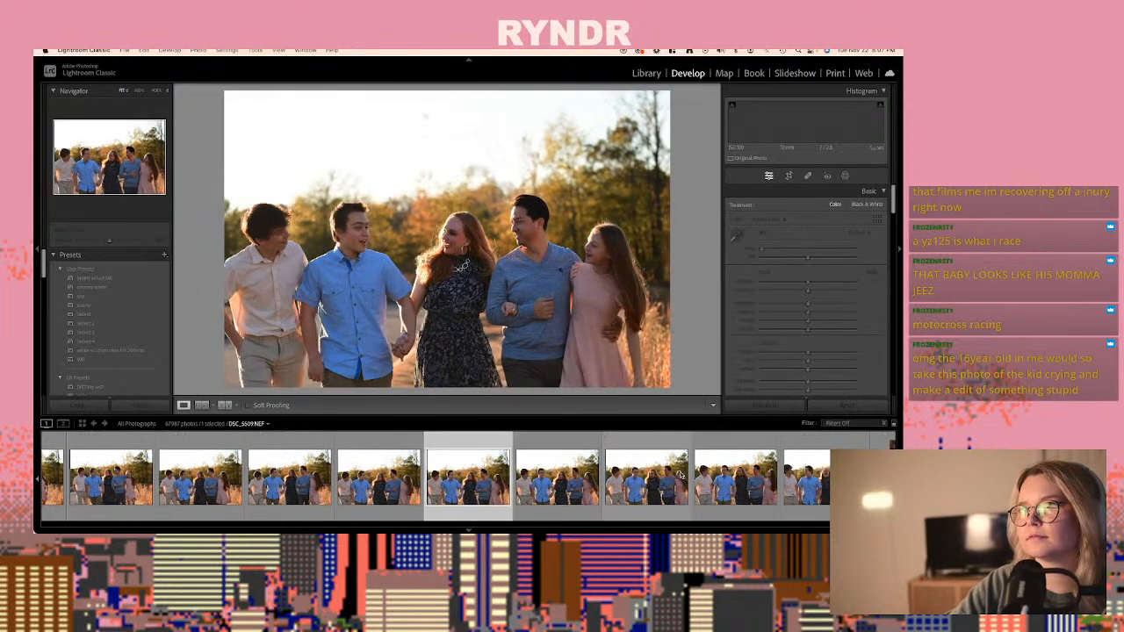
key("Right")
key("Right")
key("Right")
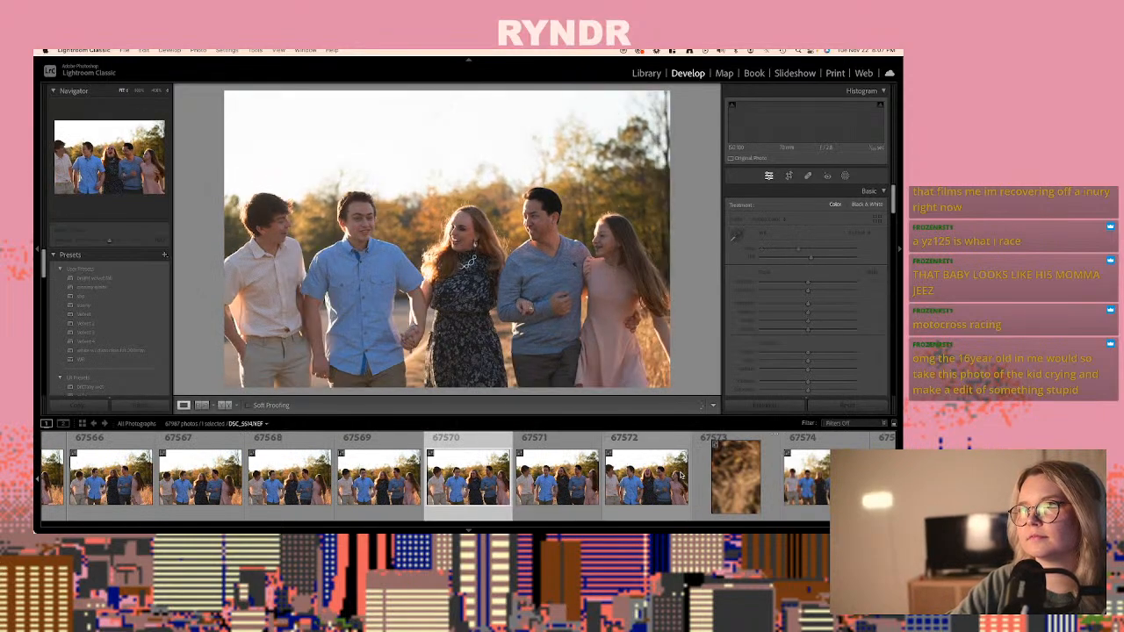
- Go back to photo 67568, DSC_5510.NEF, and paste the copied develop settings onto it
key("Left")
key("super+shift+v")
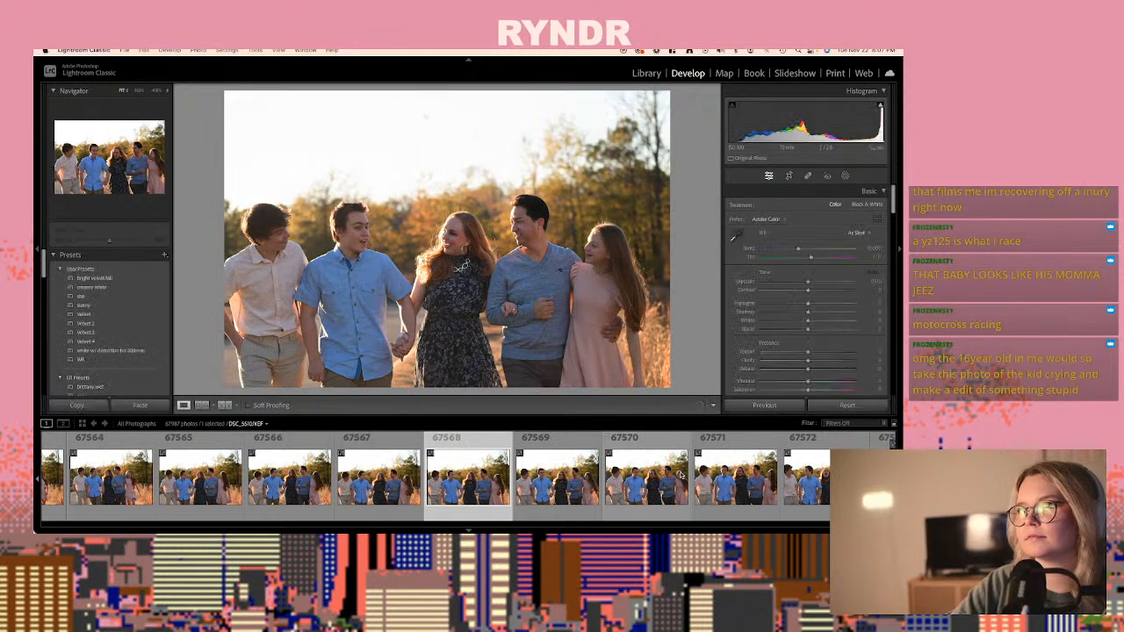
key("Right")
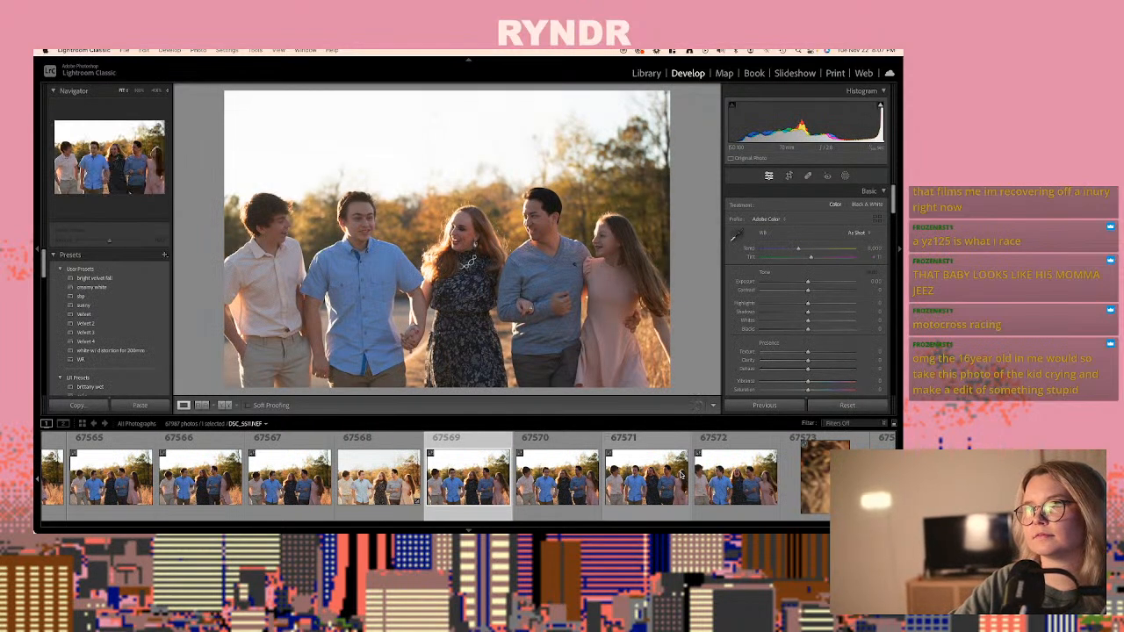
key("super+shift+v")
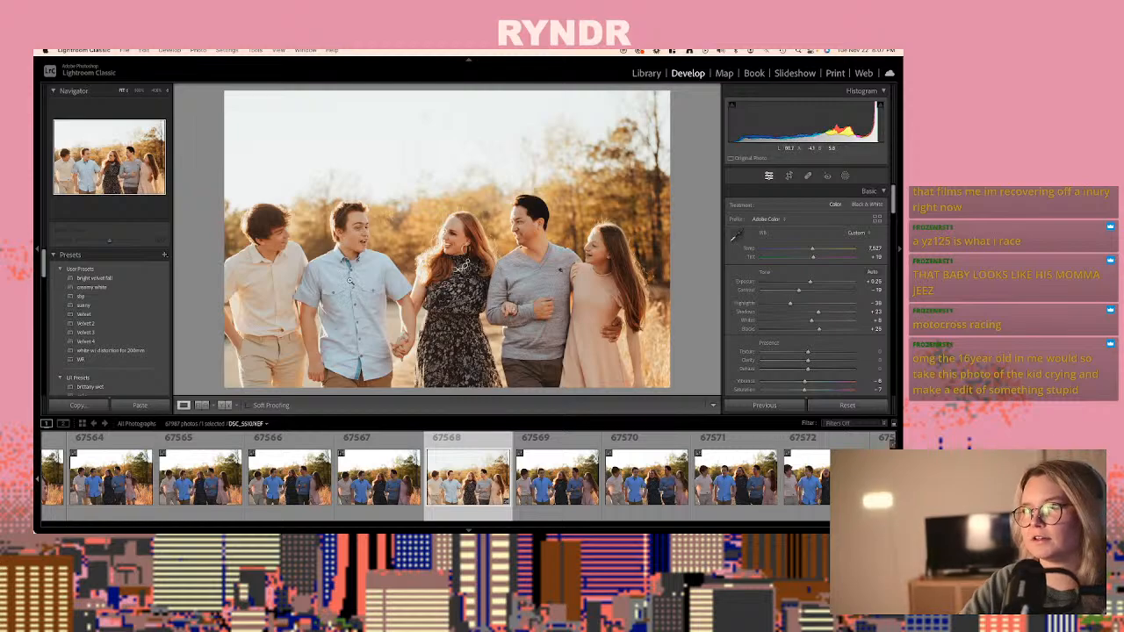
- Compare the laughing and walking family shots from photo 67569 through photo 67578
key("Right")
key("Right")
key("Right")
key("Right")
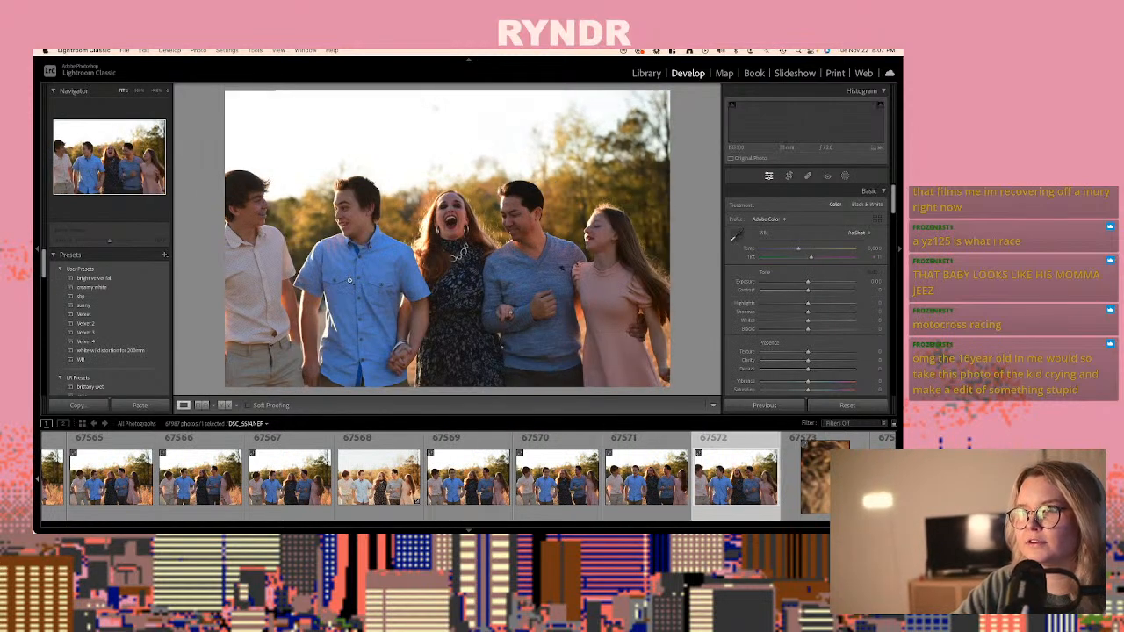
key("Right")
key("Right")
key("Right")
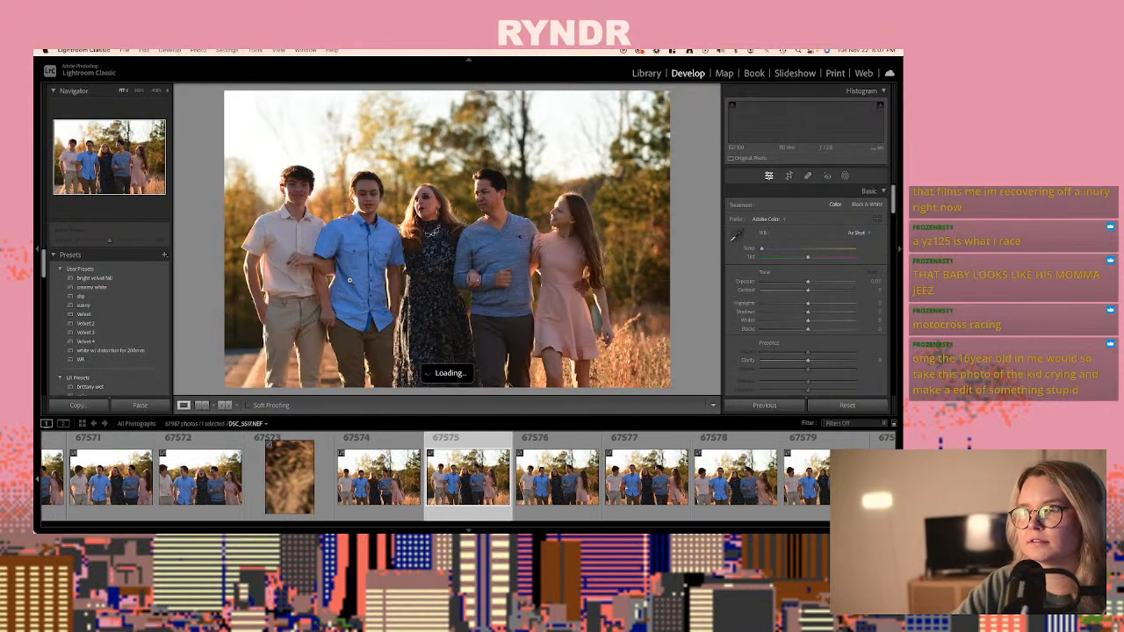
key("Right")
key("Right")
key("Right")
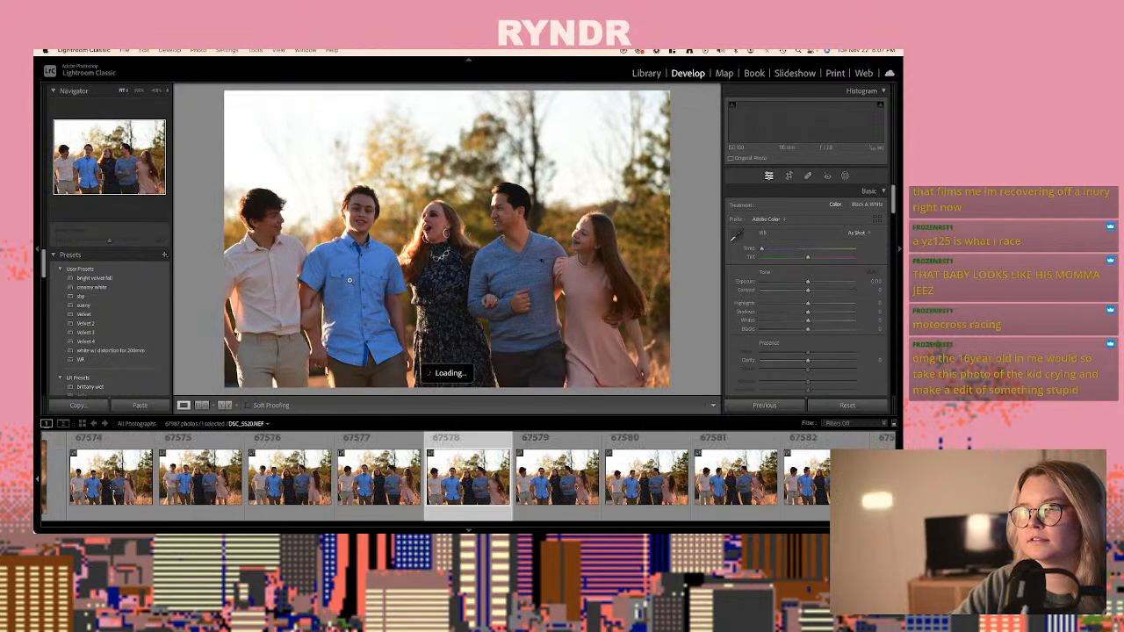
- Compare the walking shots up to photo 67583, DSC_5525.NEF, and paste the copied develop settings onto that photo
key("Left")
key("Right")
key("Right")
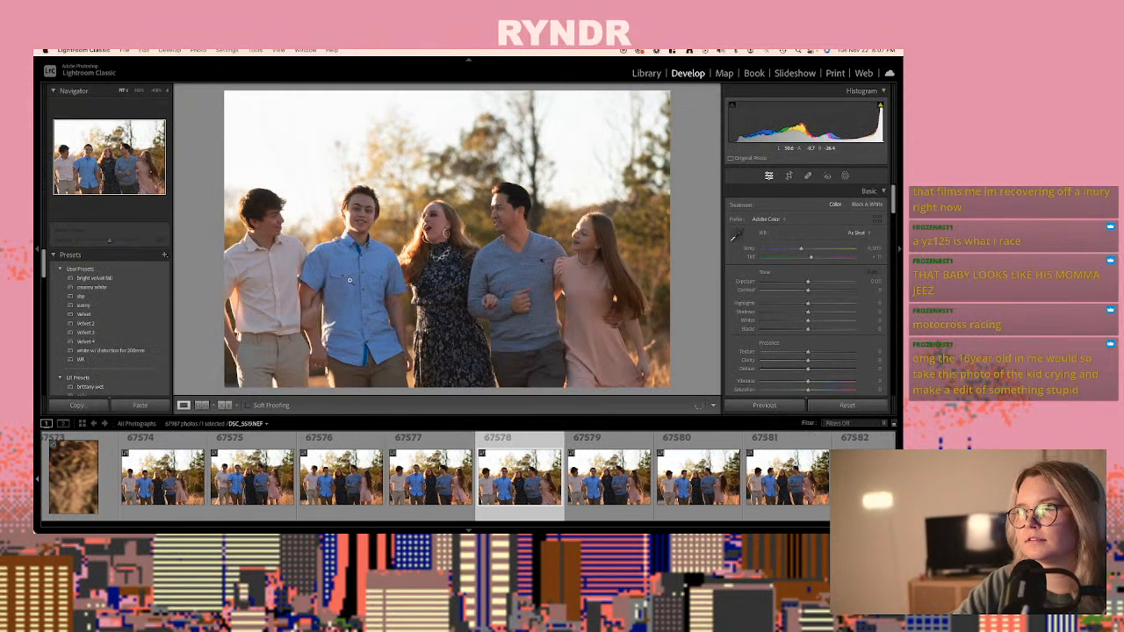
key("Right")
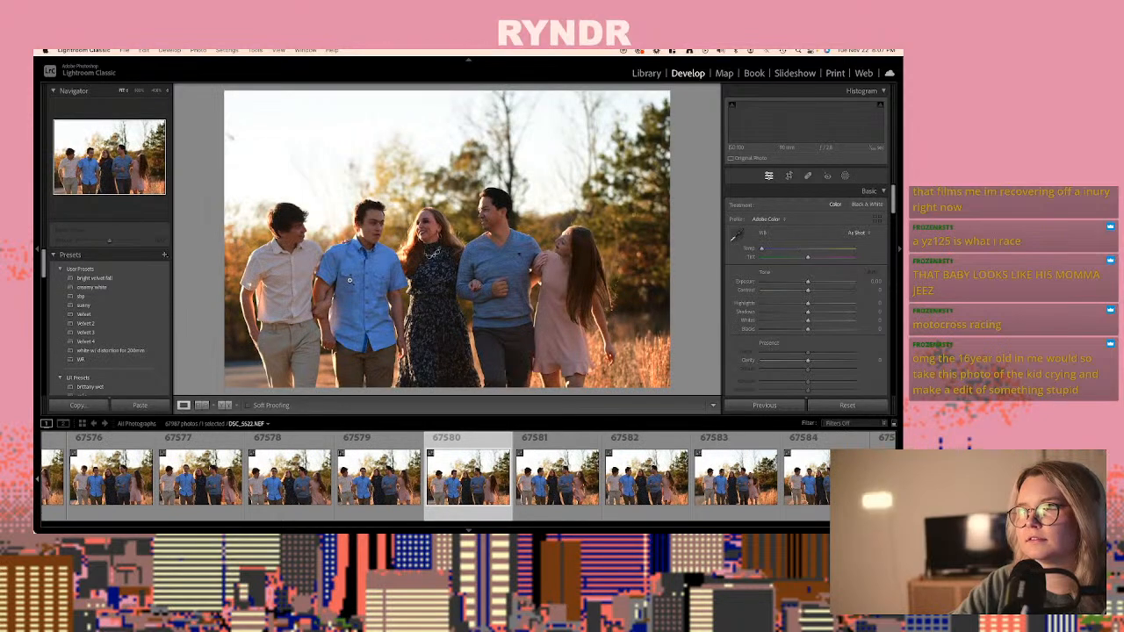
key("Right")
key("Right")
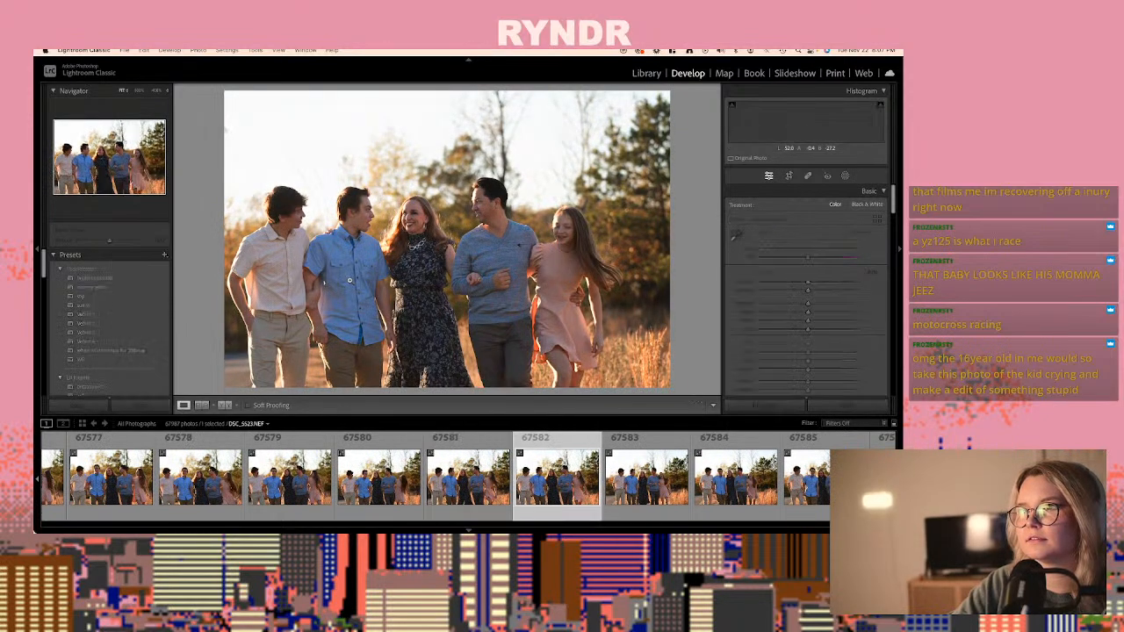
key("Right")
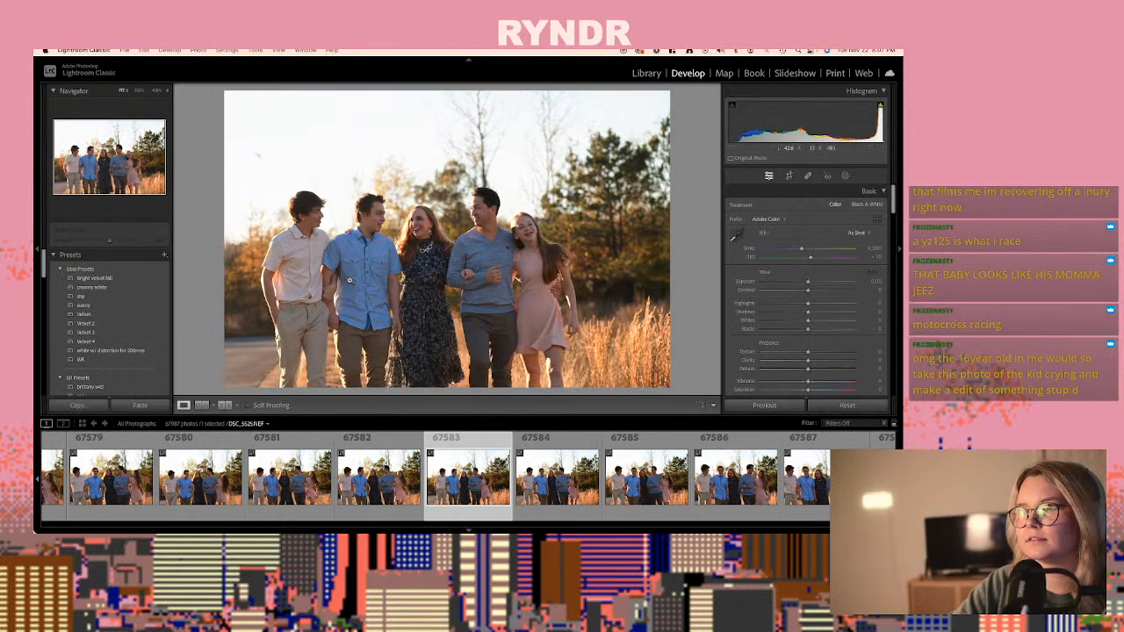
key("ctrl+shift+v")
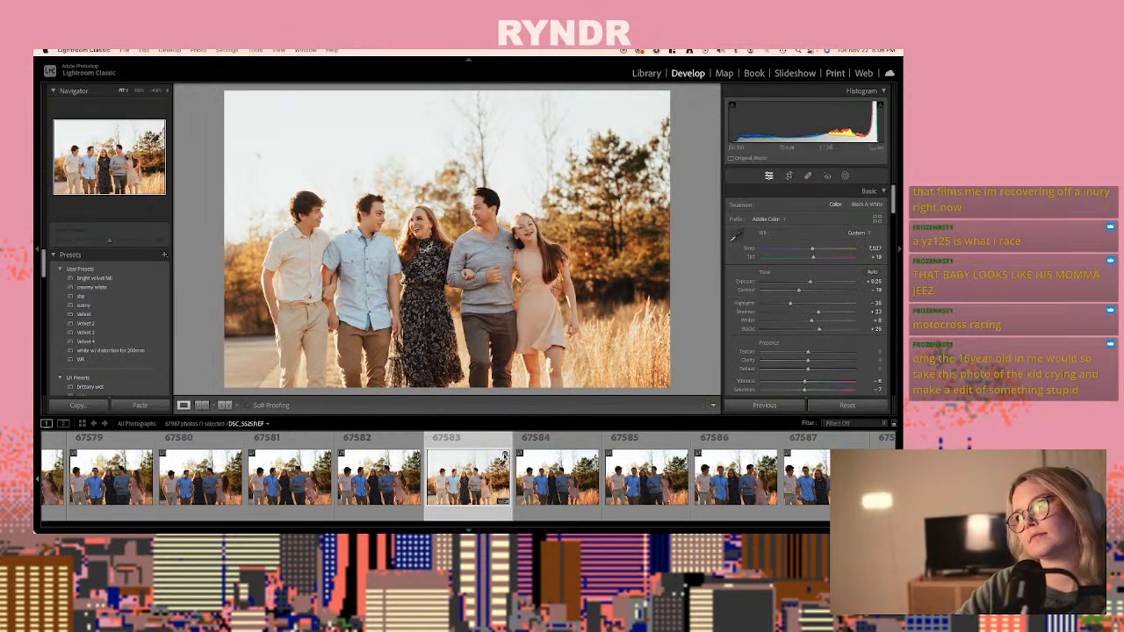
- Compare the next family shots and paste the copied develop settings onto photo 67585, DSC_5527.NEF
key("Right")
key("Right")
key("Right")
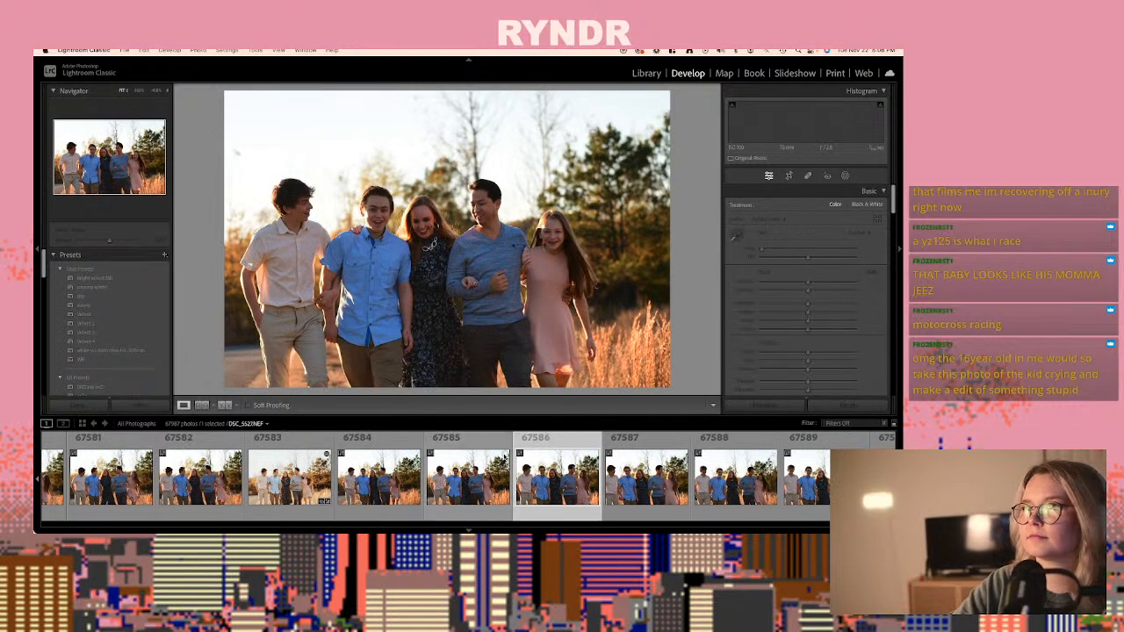
key("Left")
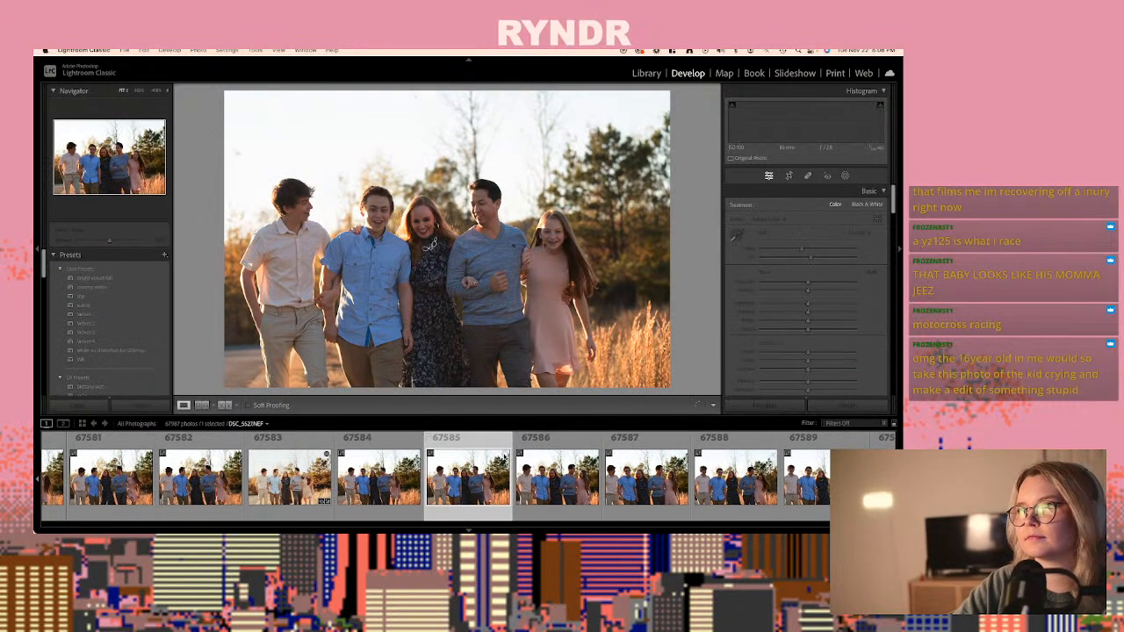
key("ctrl+shift+v")
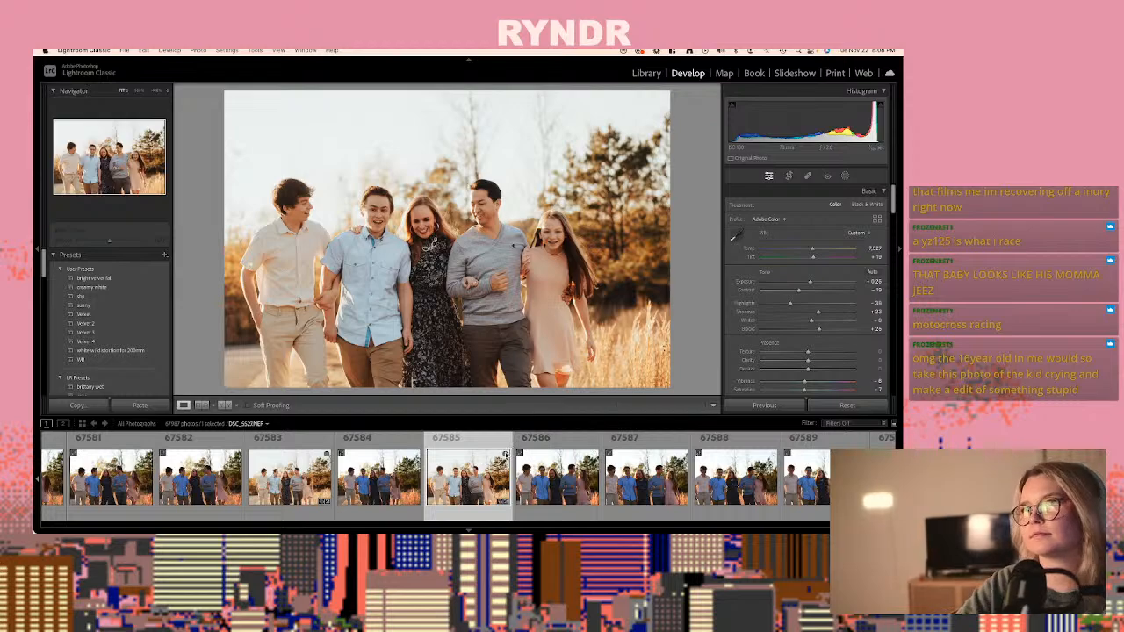
- Compare photos 67586 to 67589 and paste the copied develop settings onto photo 67588, DSC_5530.NEF
key("Right")
key("Right")
key("Right")
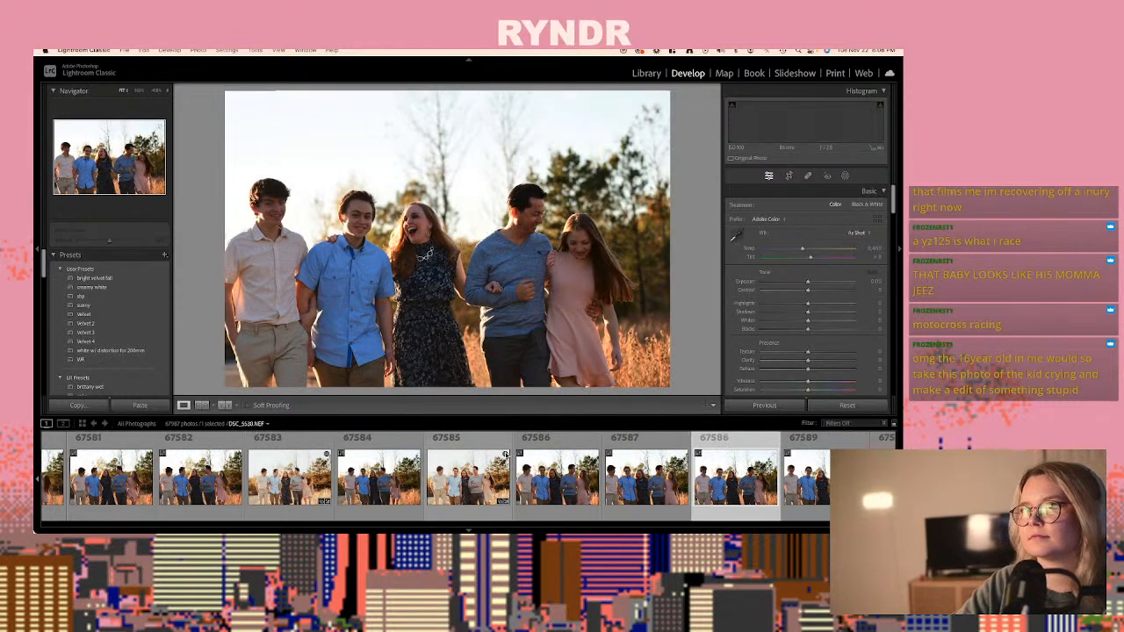
key("Right")
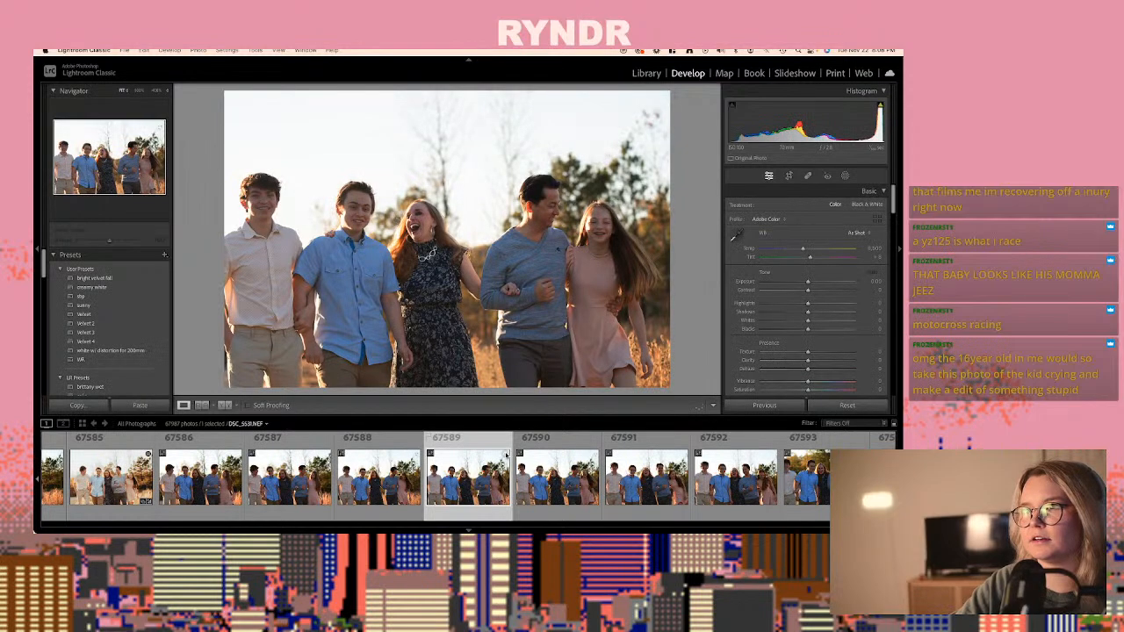
key("Left")
key("super+shift+v")
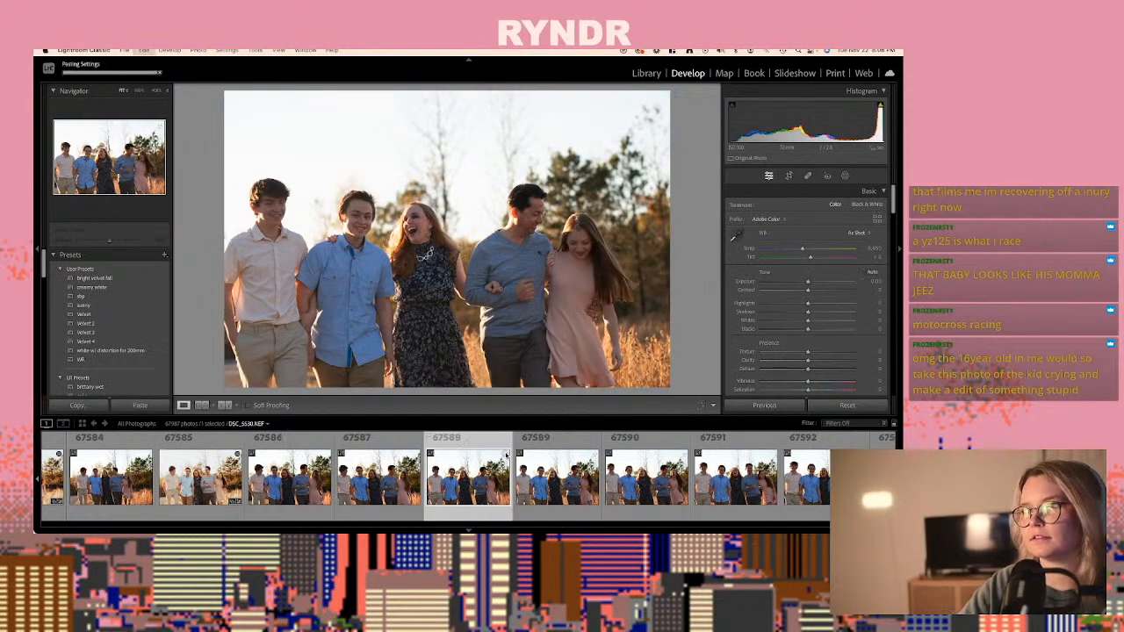
- Compare the shots around photo 67590, DSC_5532.NEF, and paste the copied develop settings onto that photo
key("Right")
key("Right")
key("Right")
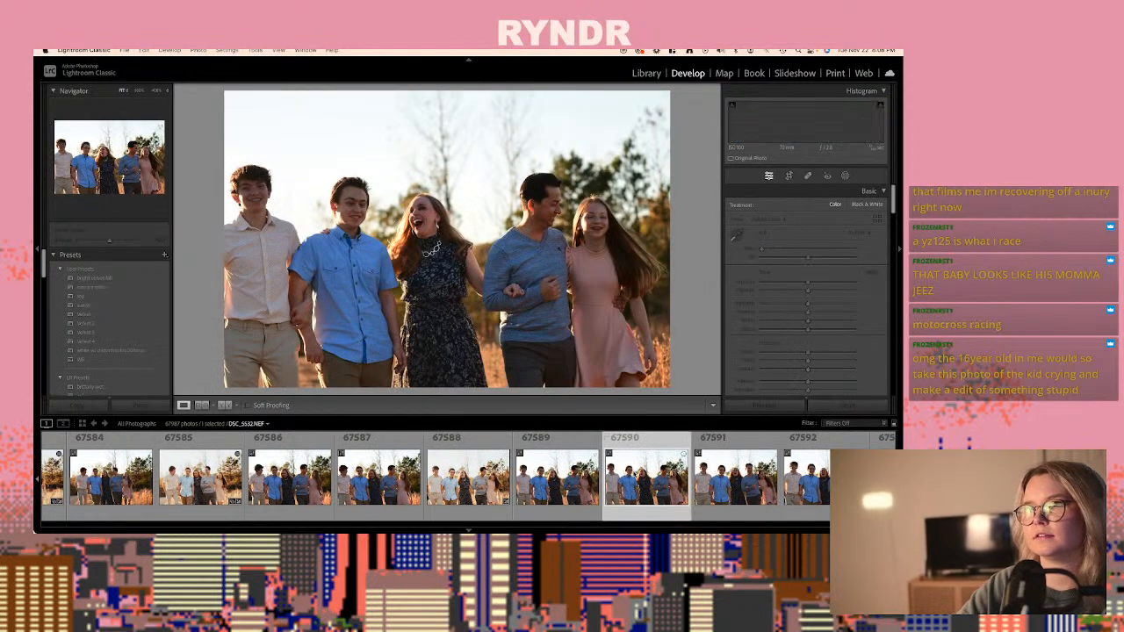
key("Left")
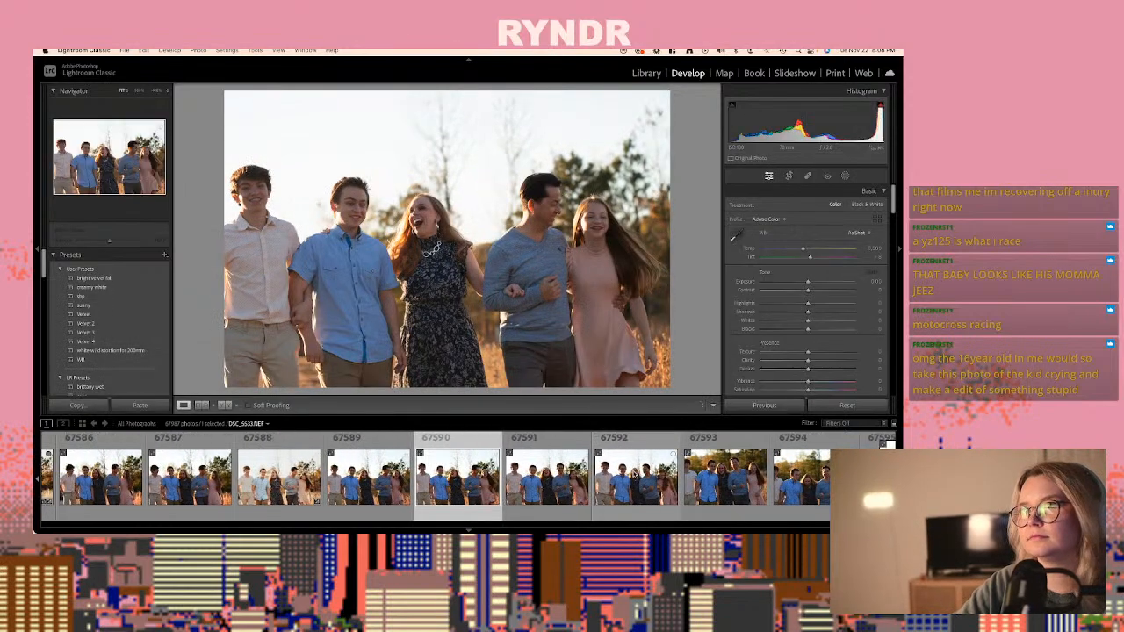
key("super+shift+v")
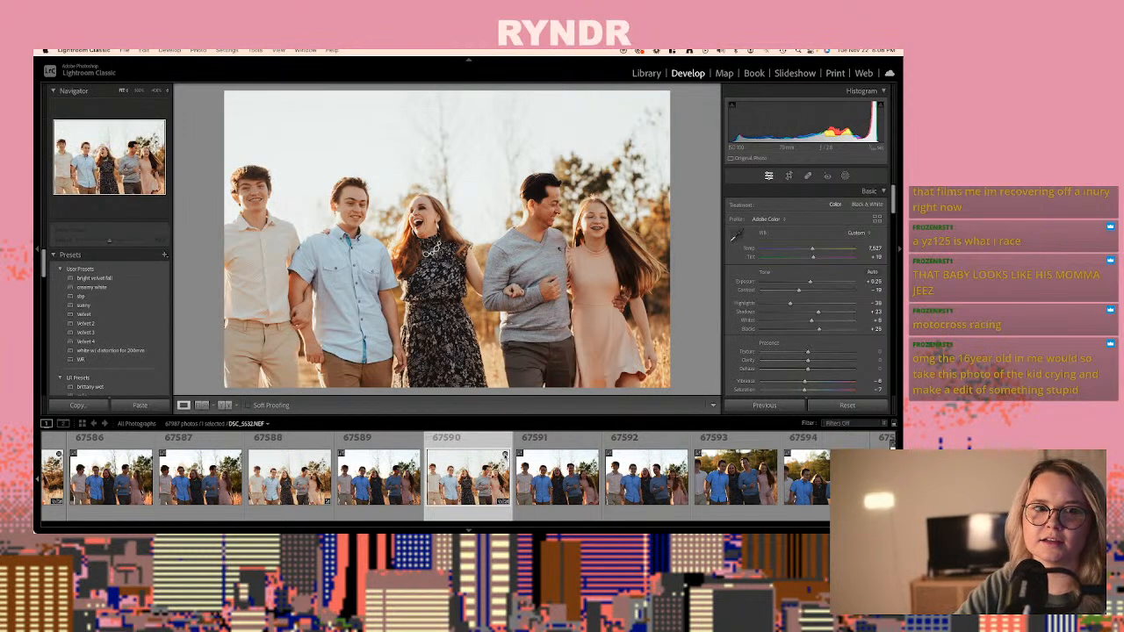
- Go past the last family shots to the couple portraits and paste the copied develop settings onto photo 67597, DSC_5539.NEF
key("Right")
key("Right")
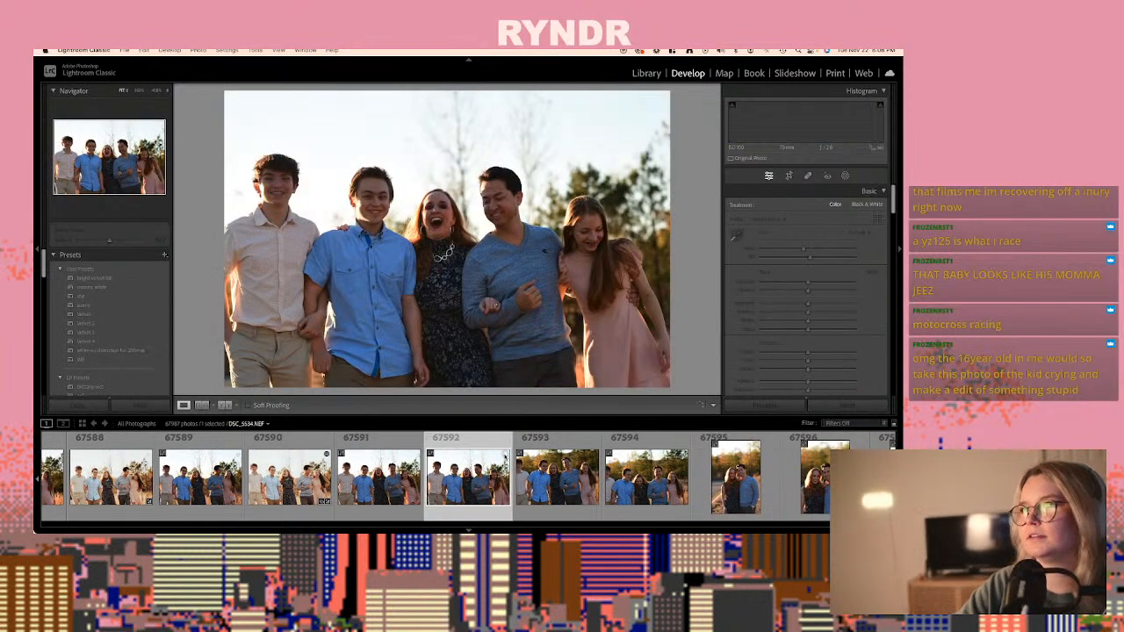
key("Right")
key("Right")
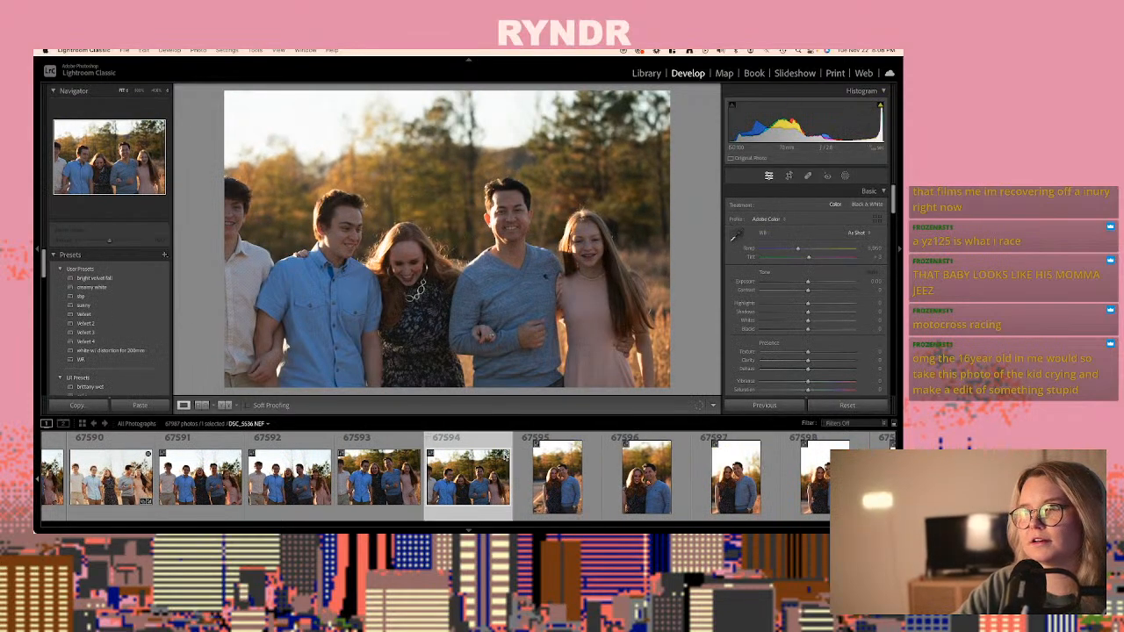
key("Right")
key("Right")
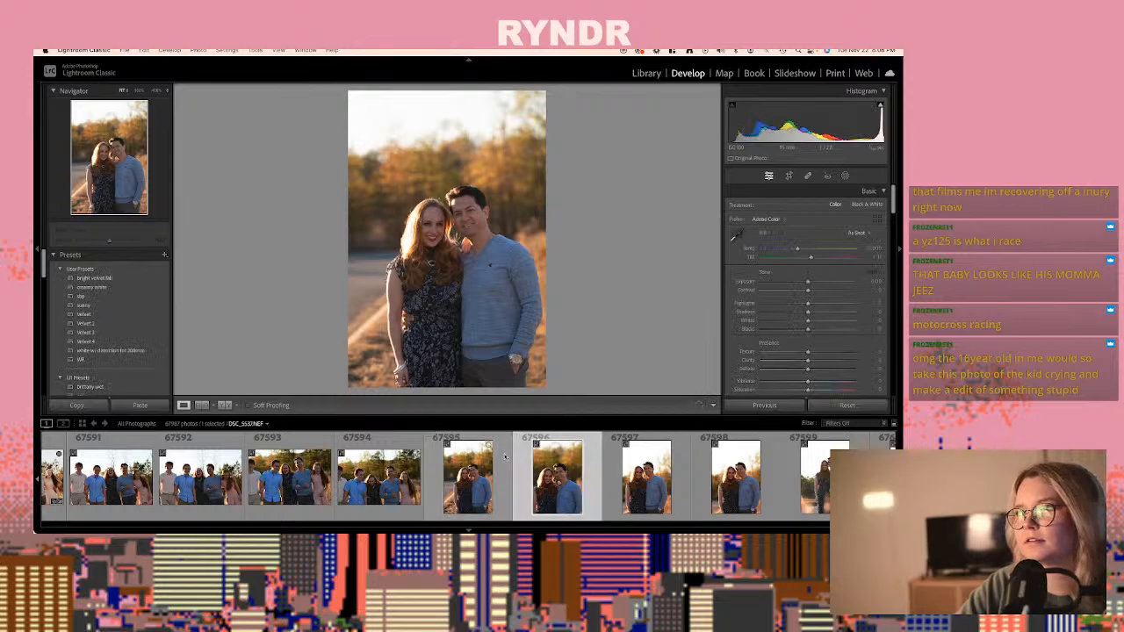
key("Right")
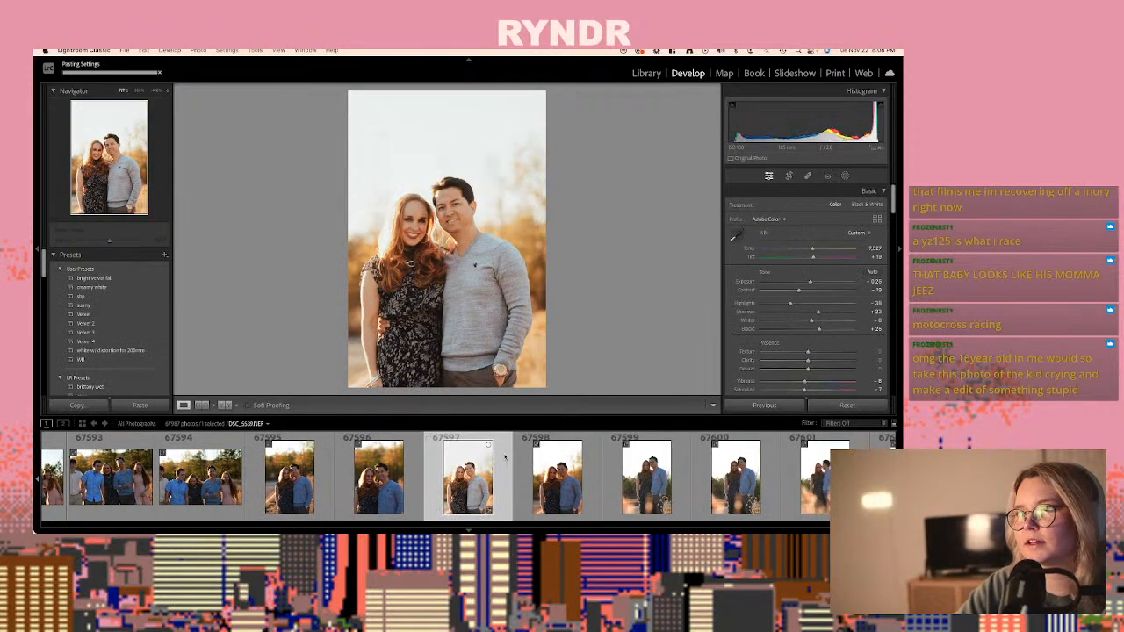
- Set the sharpening amount of the couple portrait 67597 to 78 and copy its develop settings
left_click_drag(414, 223, 536, 277)
scroll(775, 345, "down", 15)
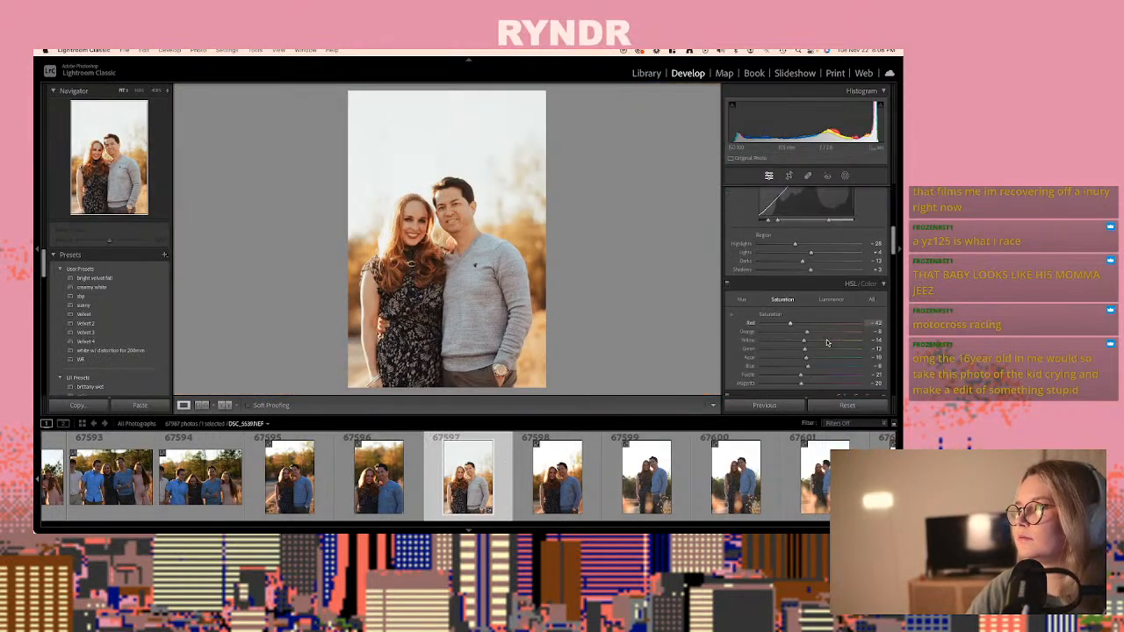
scroll(822, 329, "down", 3)
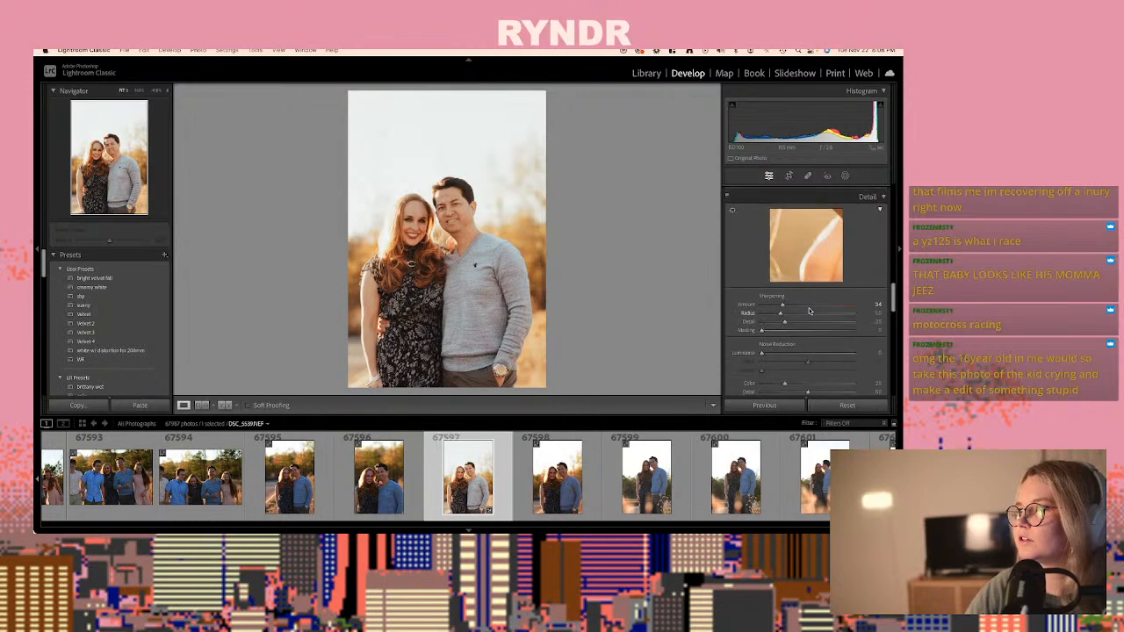
scroll(810, 305, "up", 1)
key("super+shift+c")
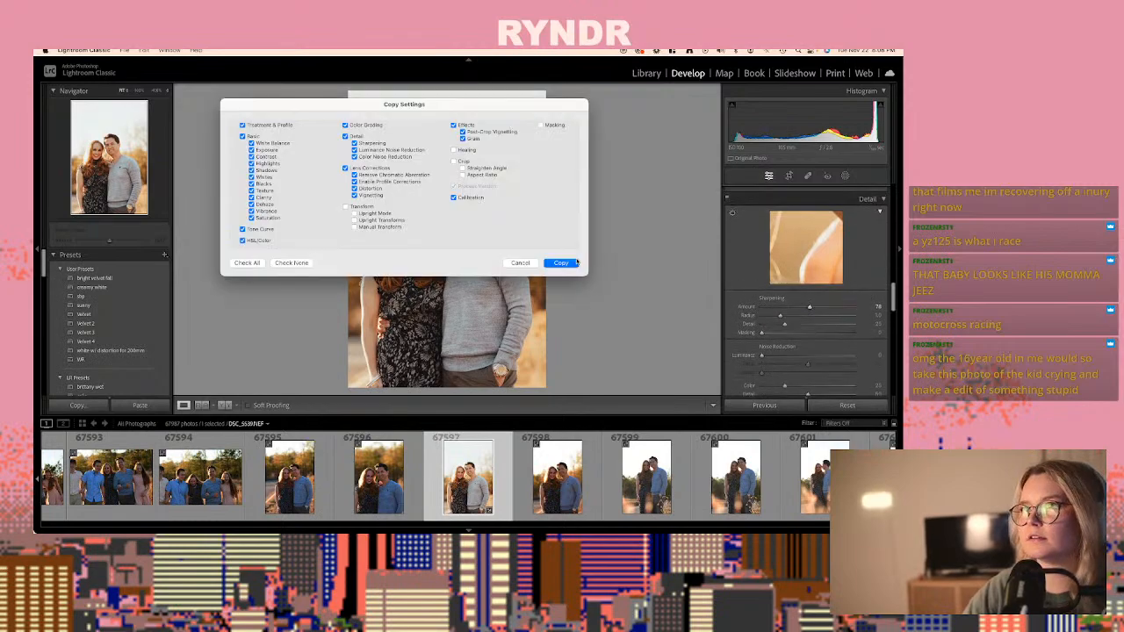
left_click(577, 261)
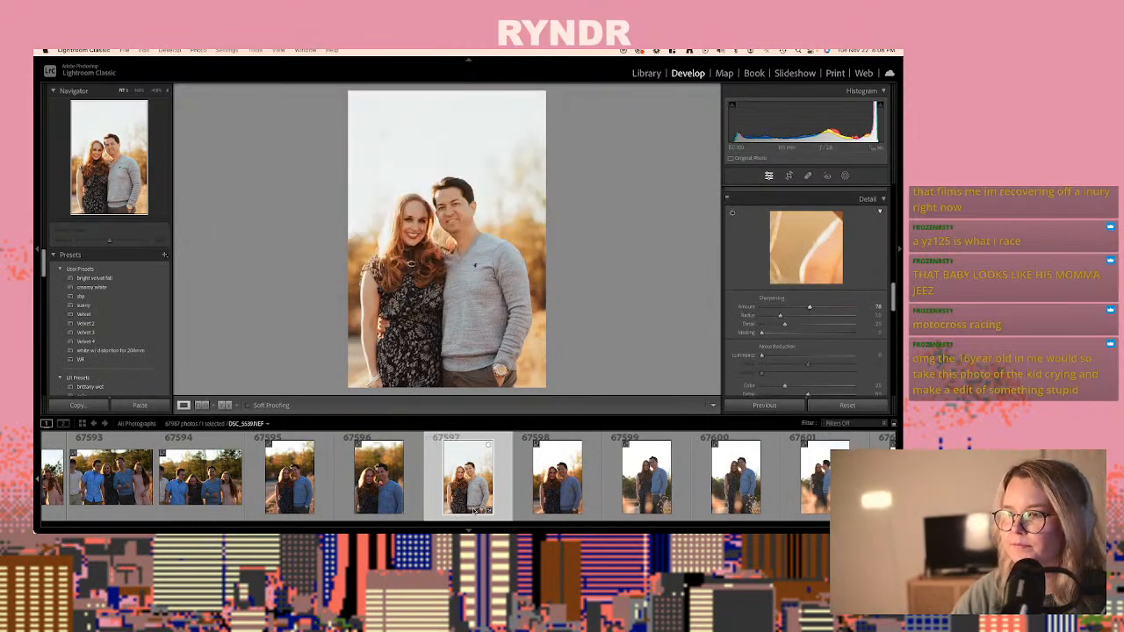
- Go through the couple portraits to photo 67603, DSC_5545.NEF, and paste the copied develop settings onto it
key("Right")
key("Right")
key("Right")
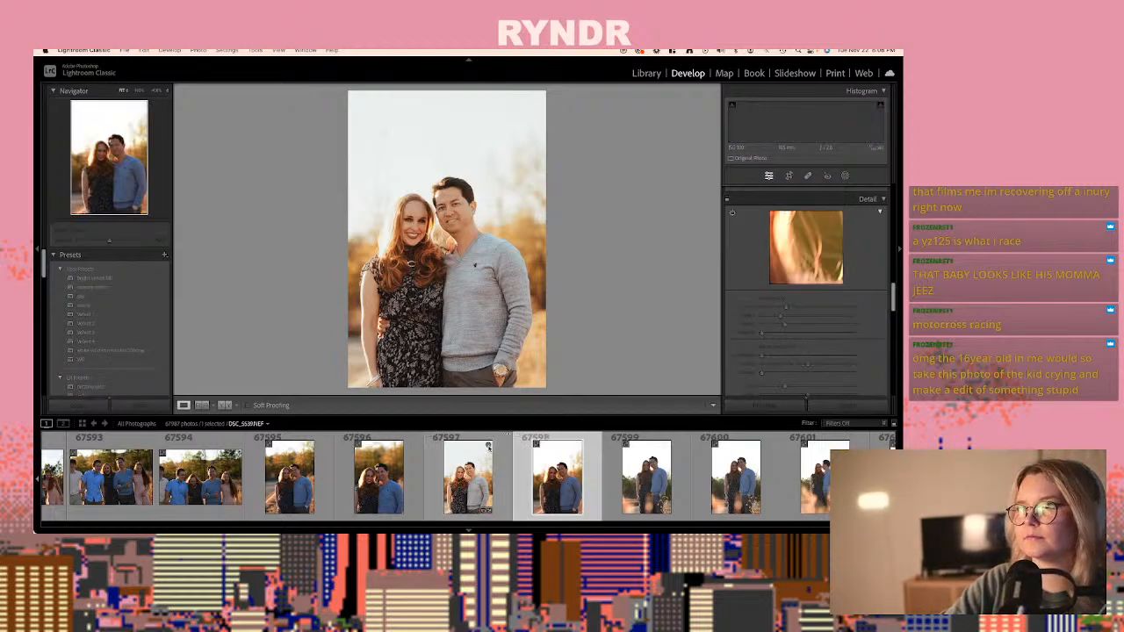
key("Right")
key("Right")
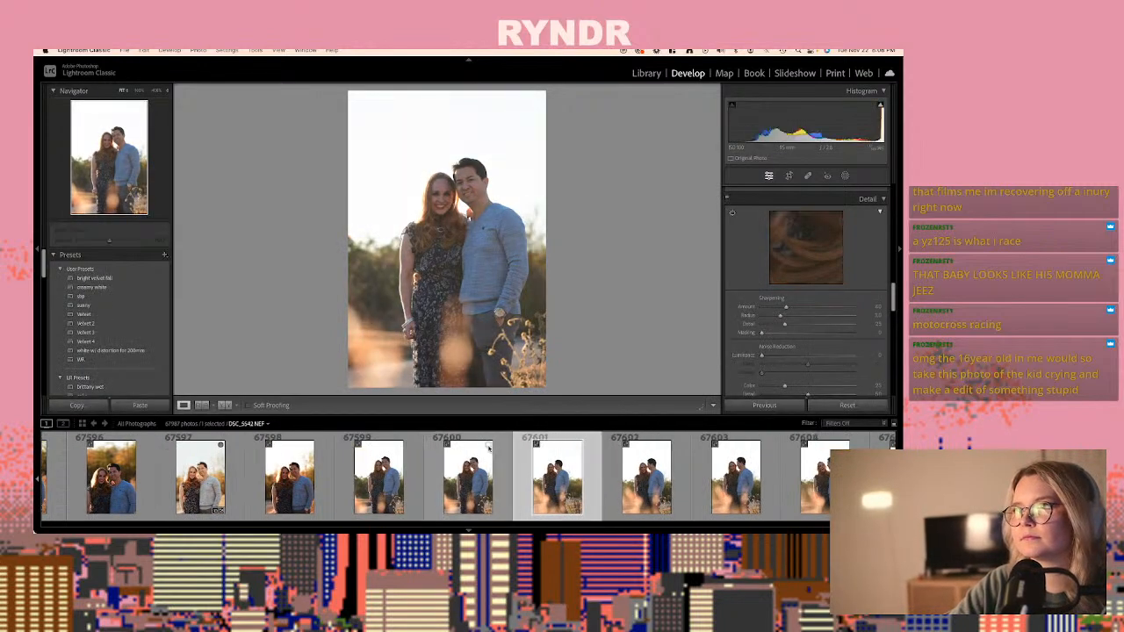
key("Right")
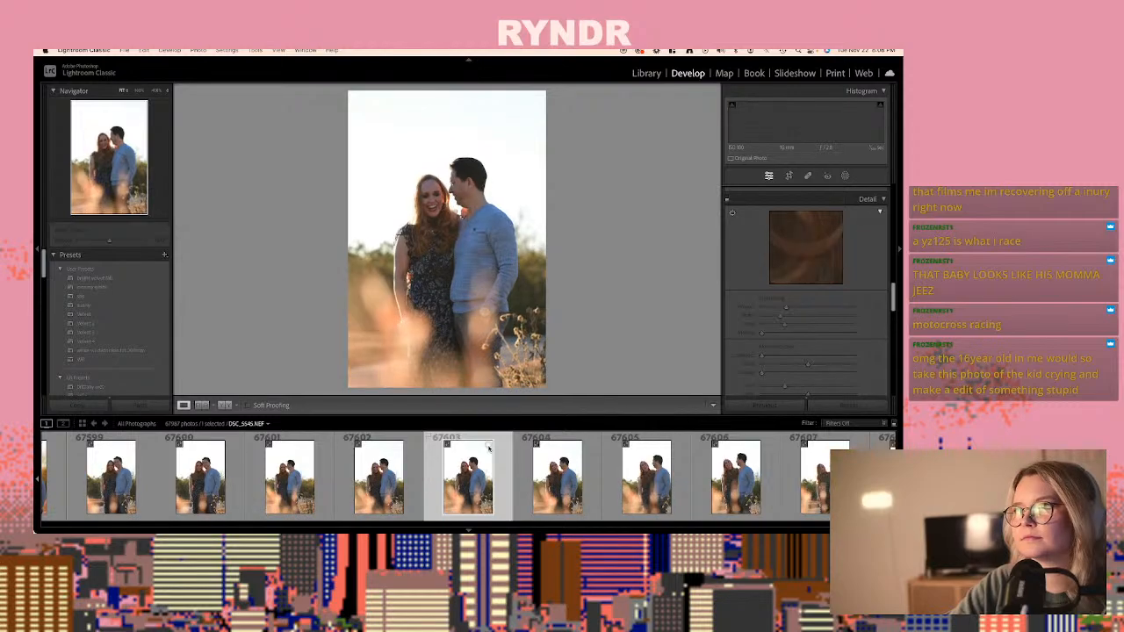
key("super+shift+v")
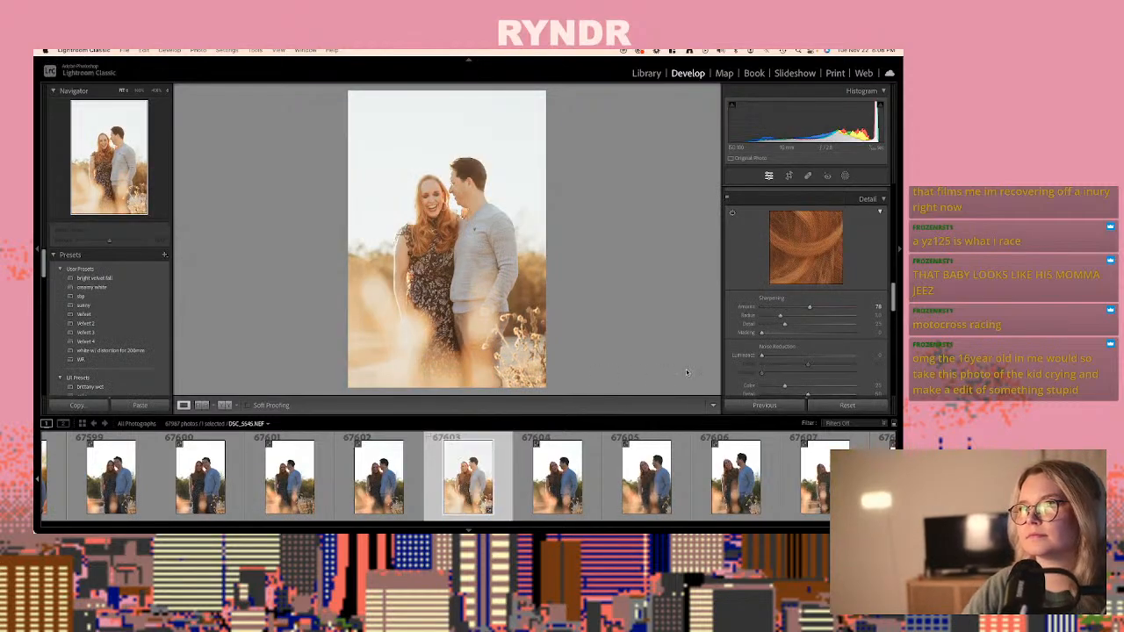
- Set the exposure of photo 67603 to -0.20 and copy its develop settings
scroll(808, 303, "up", 10)
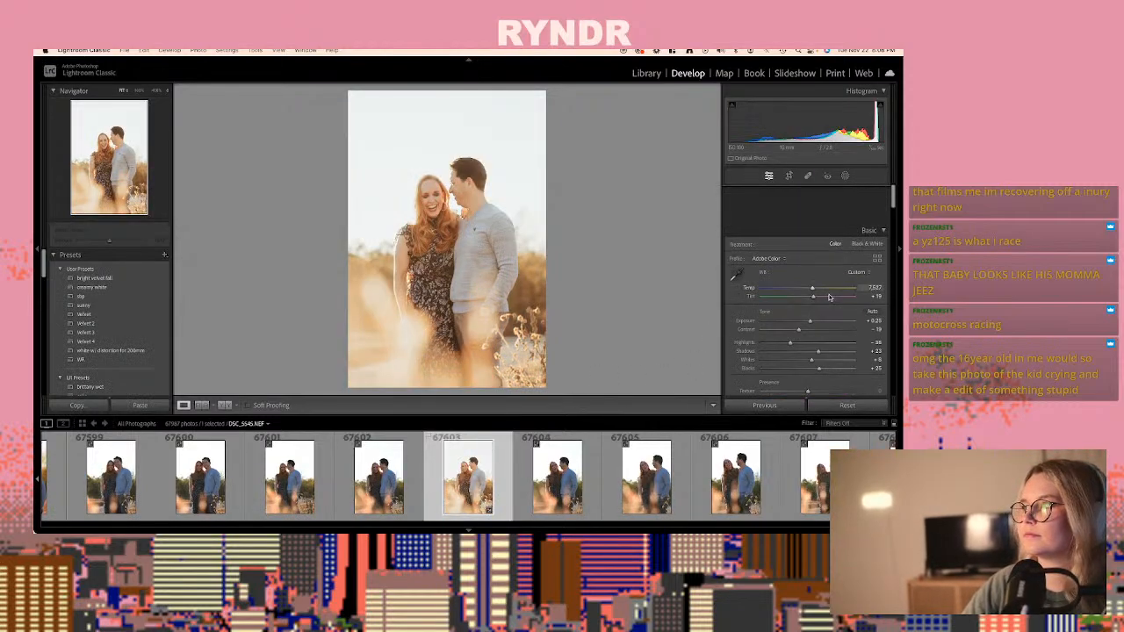
left_click_drag(808, 282, 808, 284)
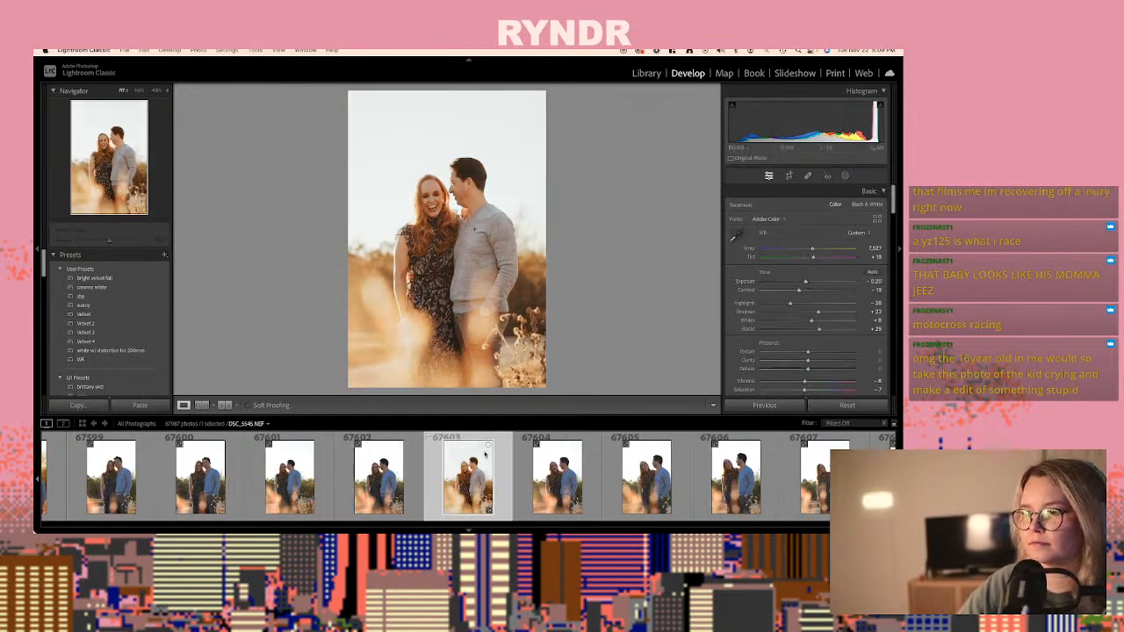
key("super+shift+c")
key("Return")
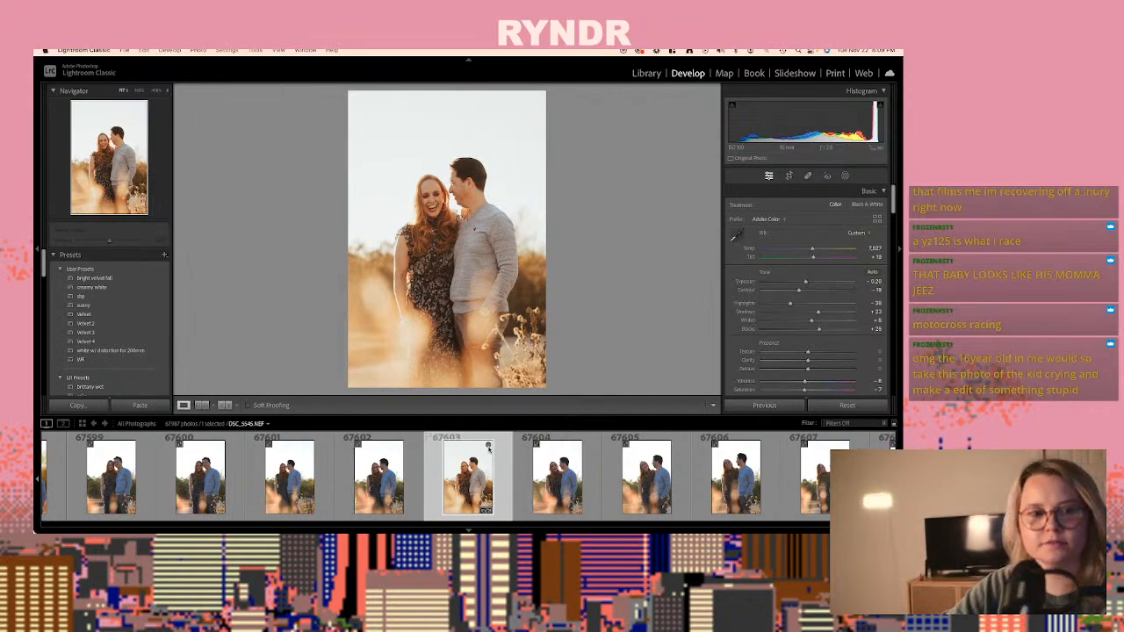
- Review the following couple shots up to photo 67612, DSC_5554.NEF, and paste the copied develop settings onto it
key("Right")
key("Right")
key("Right")
key("Right")
key("Right")
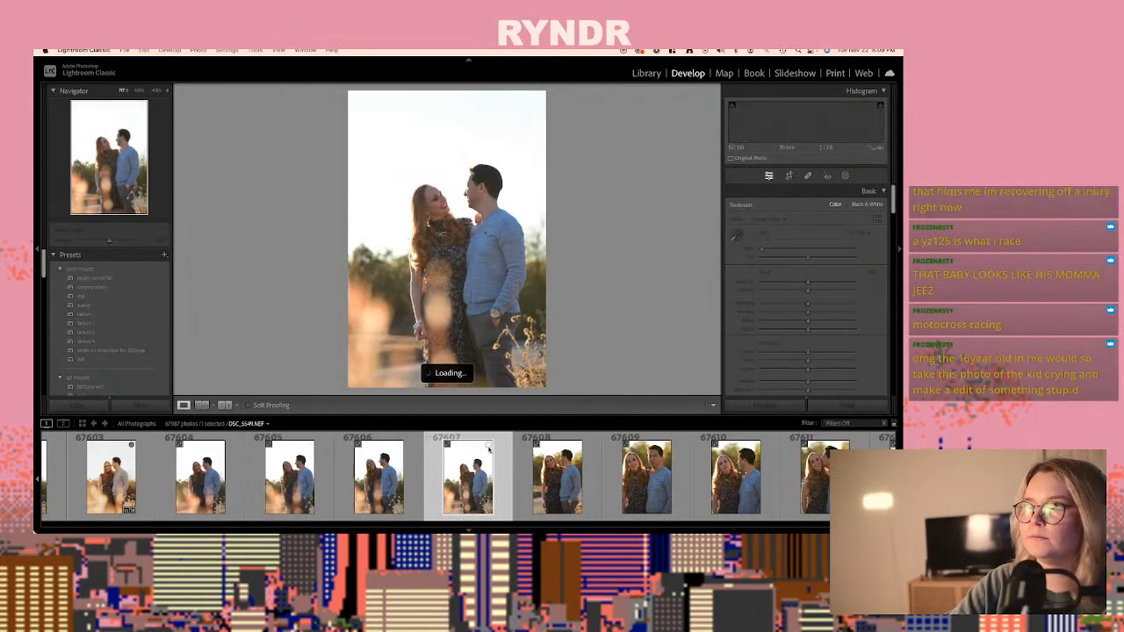
key("Right")
key("Right")
key("Right")
key("Right")
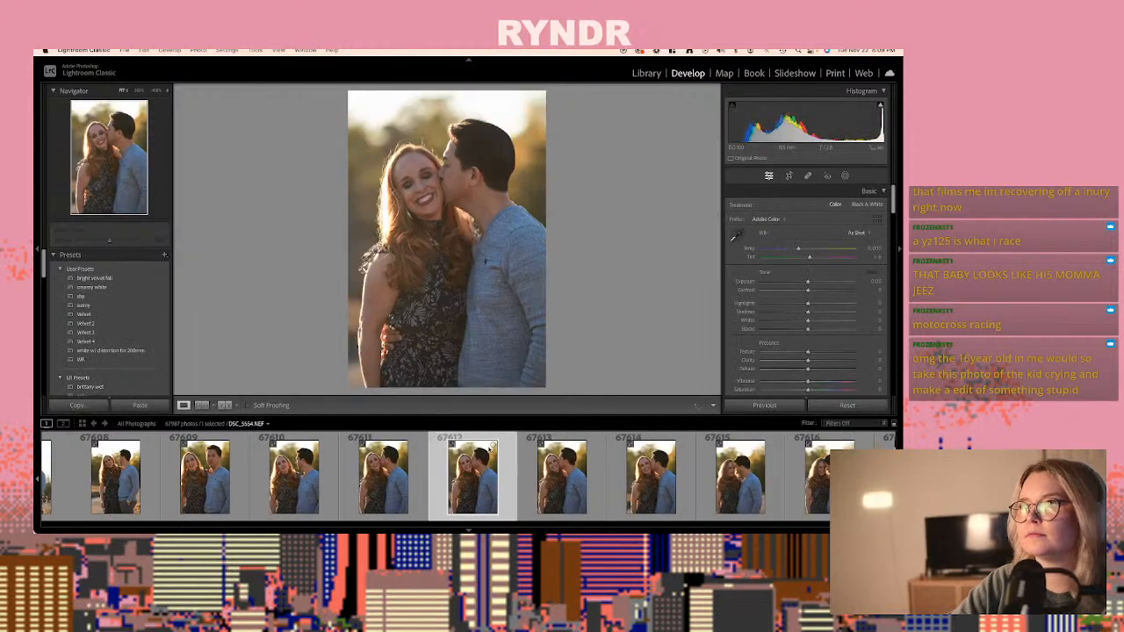
key("super+shift+v")
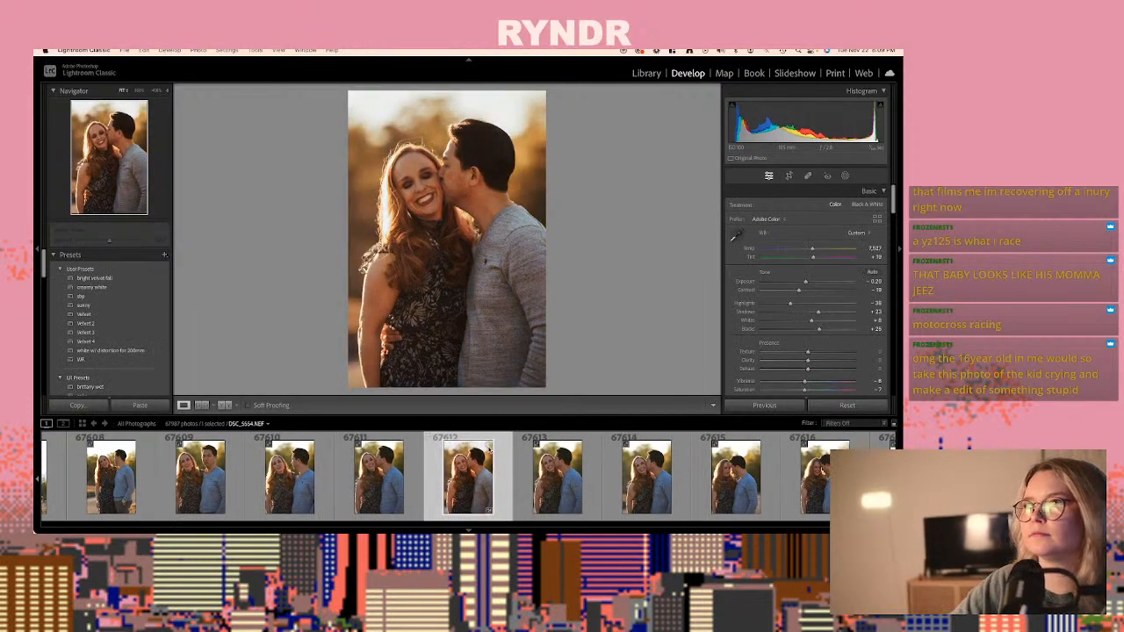
- Set the exposure of the cheek-kiss portrait 67612 to +0.20 and copy its develop settings
left_click_drag(805, 283, 810, 283)
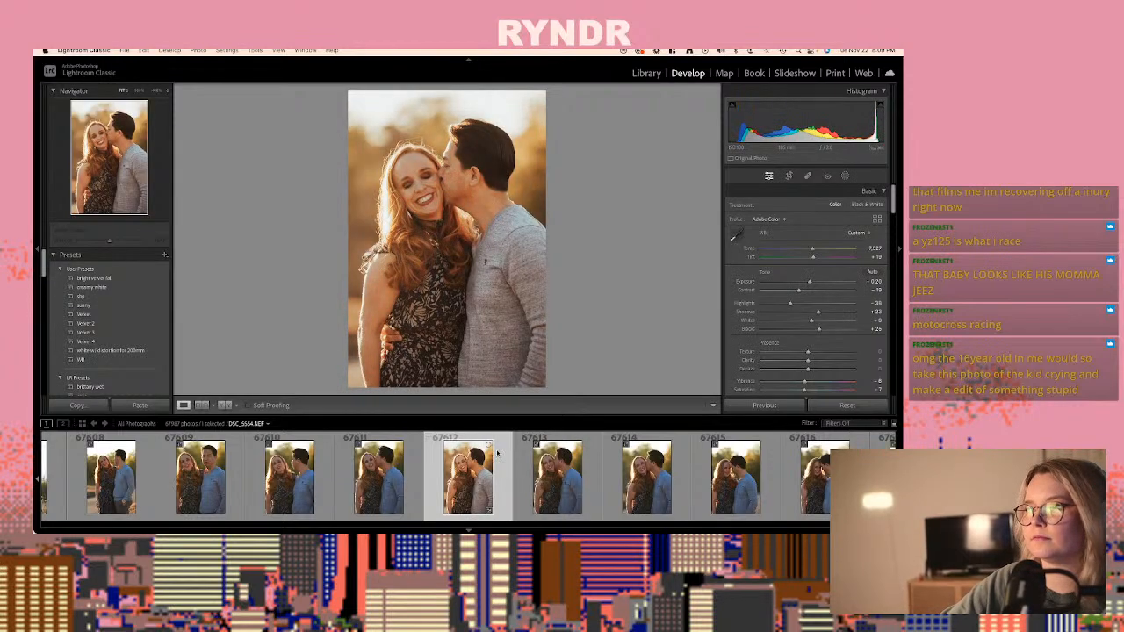
key("ctrl+shift+c")
key("Return")
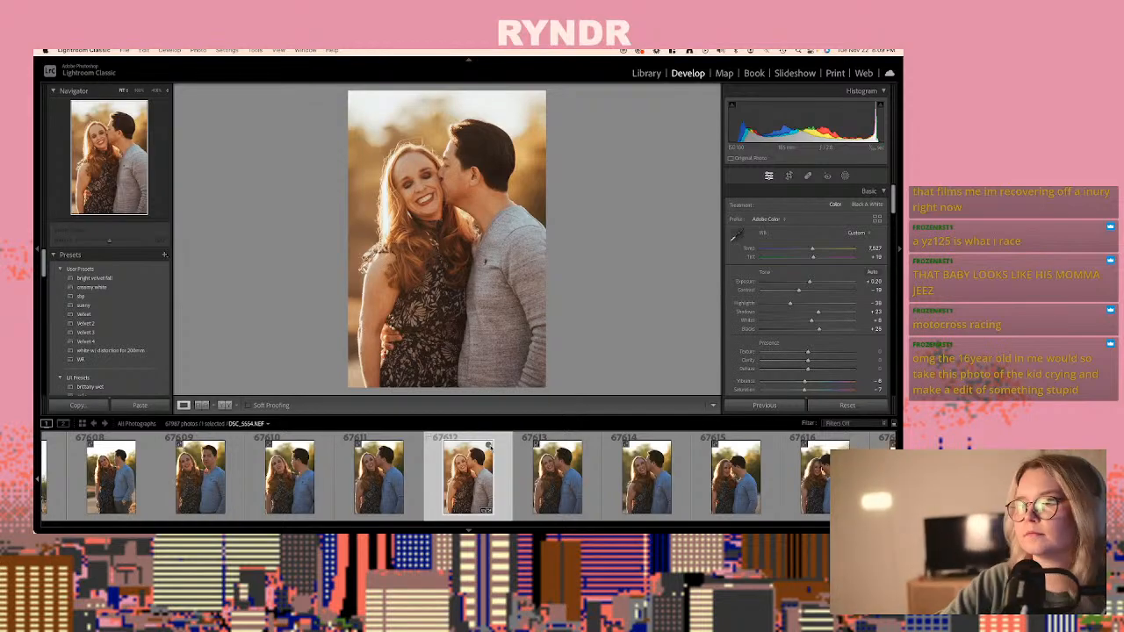
key("ctrl+shift+c")
key("Return")
- Paste the copied develop settings onto cheek-kiss photo 67614, DSC_5556.NEF, and compare it with the edited photo 67612
key("Right")
key("Right")
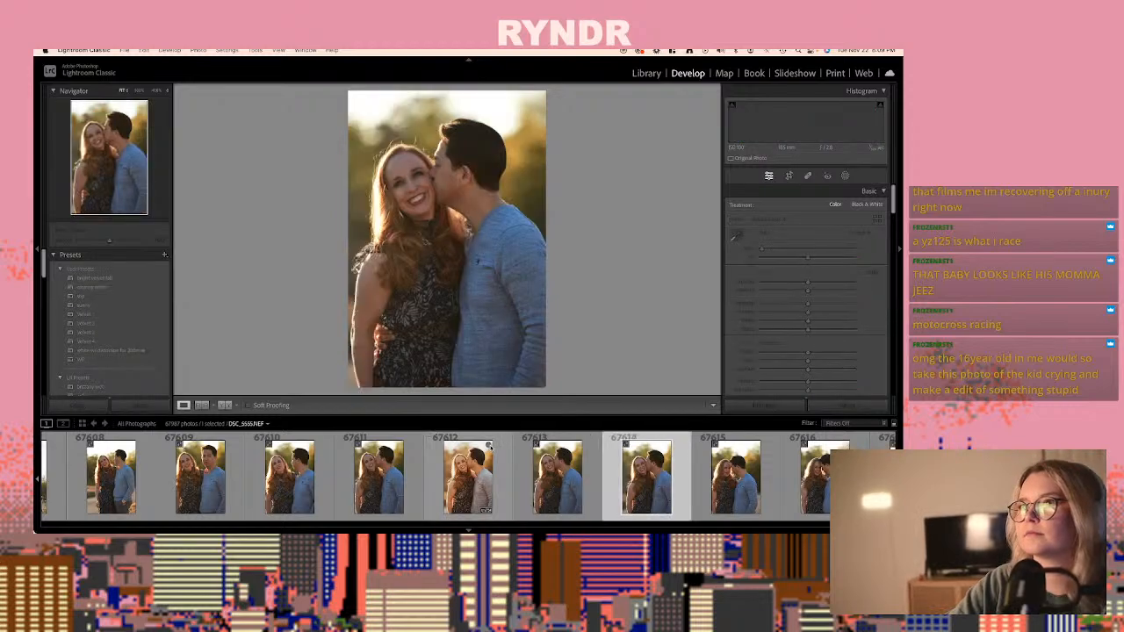
key("Right")
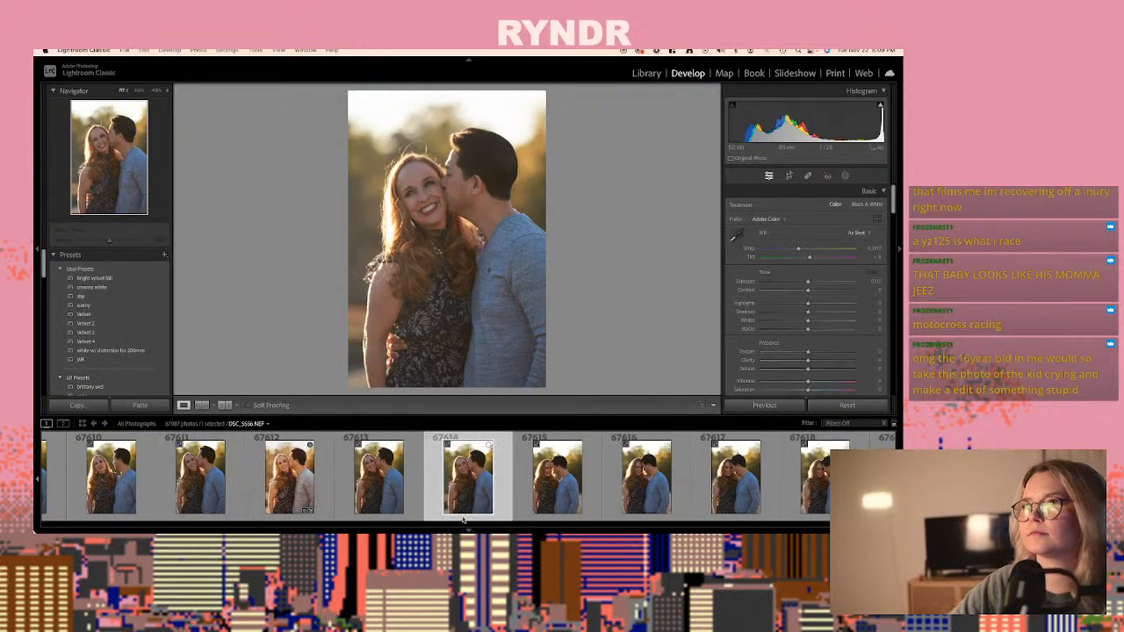
key("ctrl+shift+v")
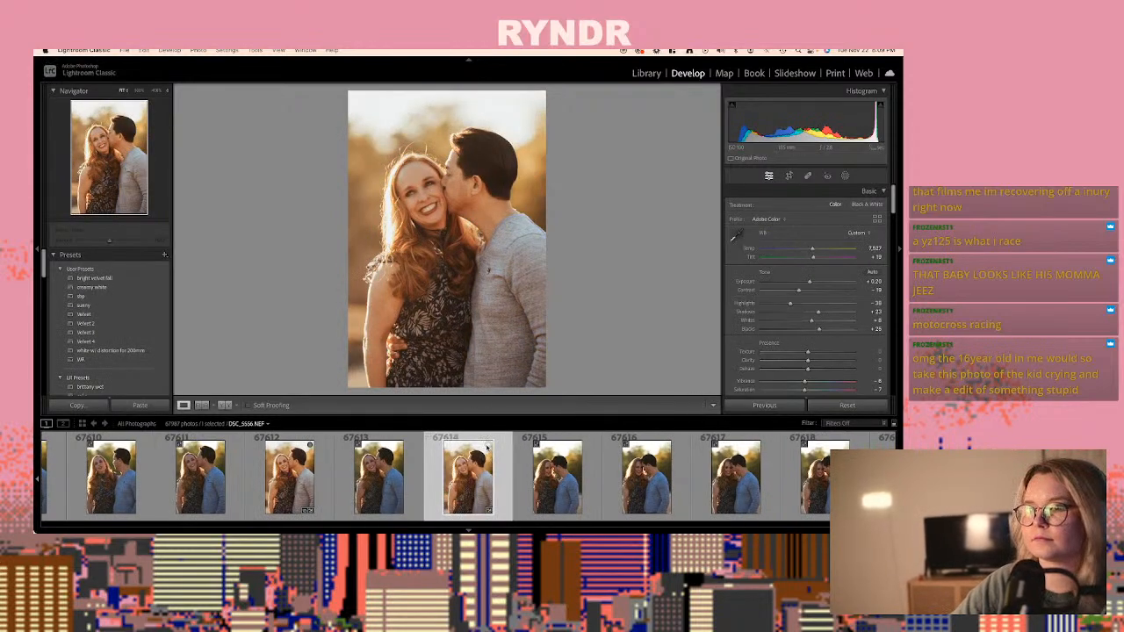
key("Left")
key("Left")
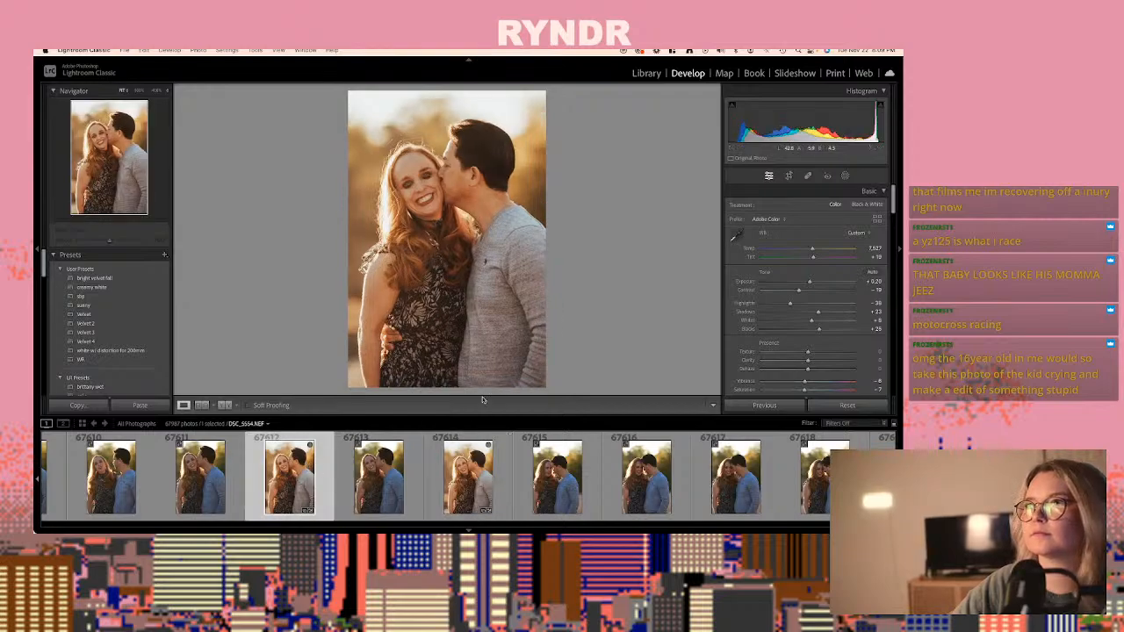
key("Right")
key("Right")
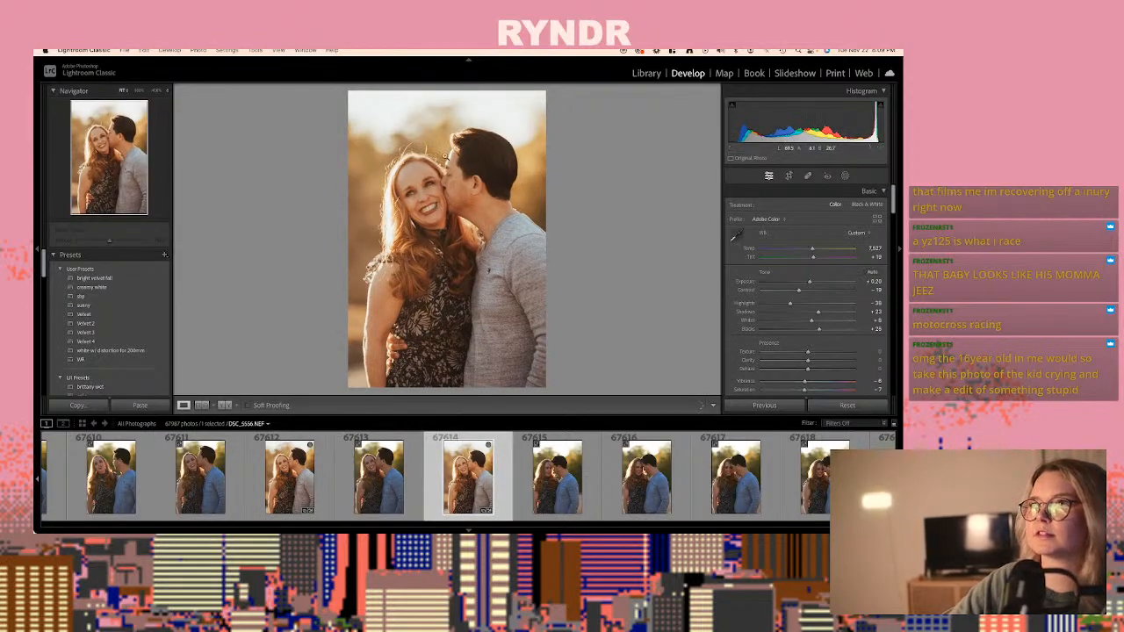
- Try to heal the stray hairs above the woman's head in photo 67614, and undo the heal spot
left_click(804, 176)
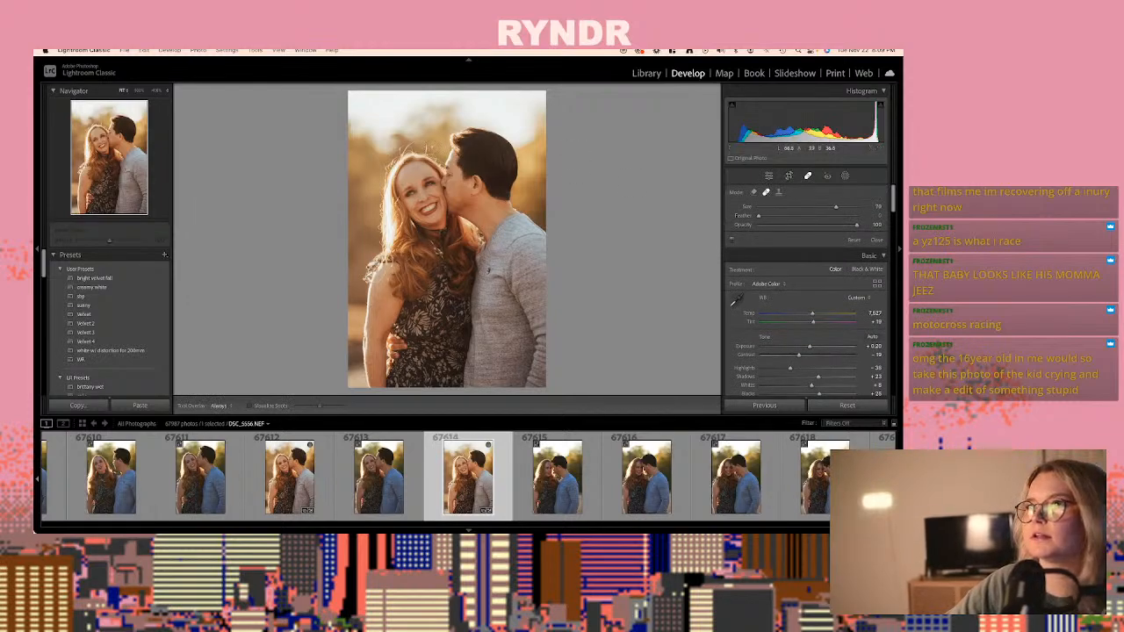
left_click(420, 143)
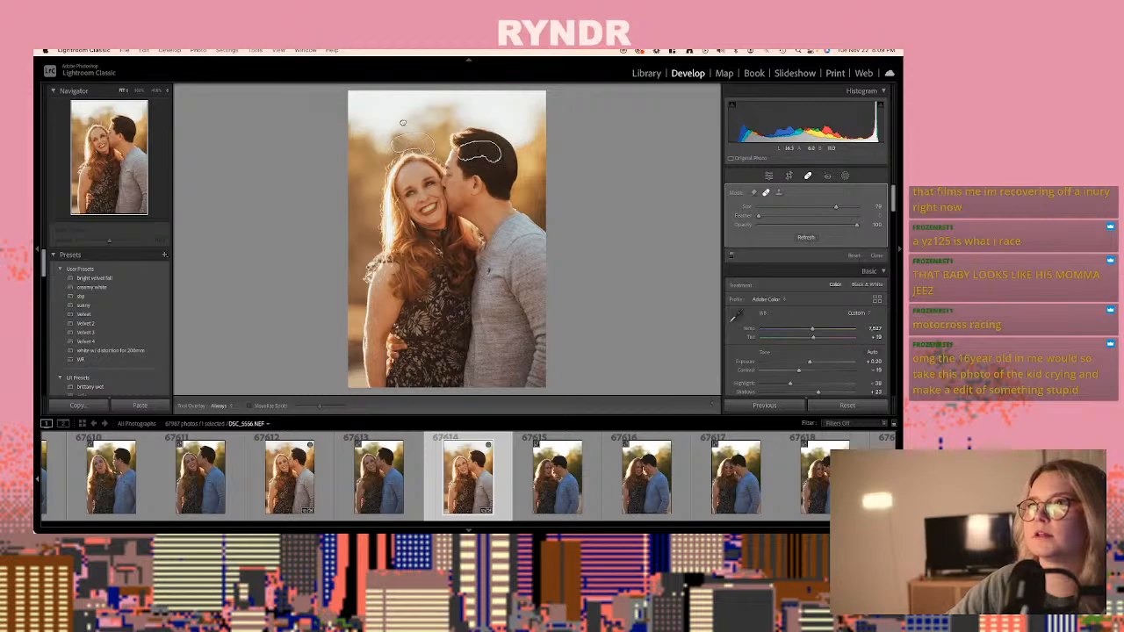
left_click(402, 123)
key("super+z")
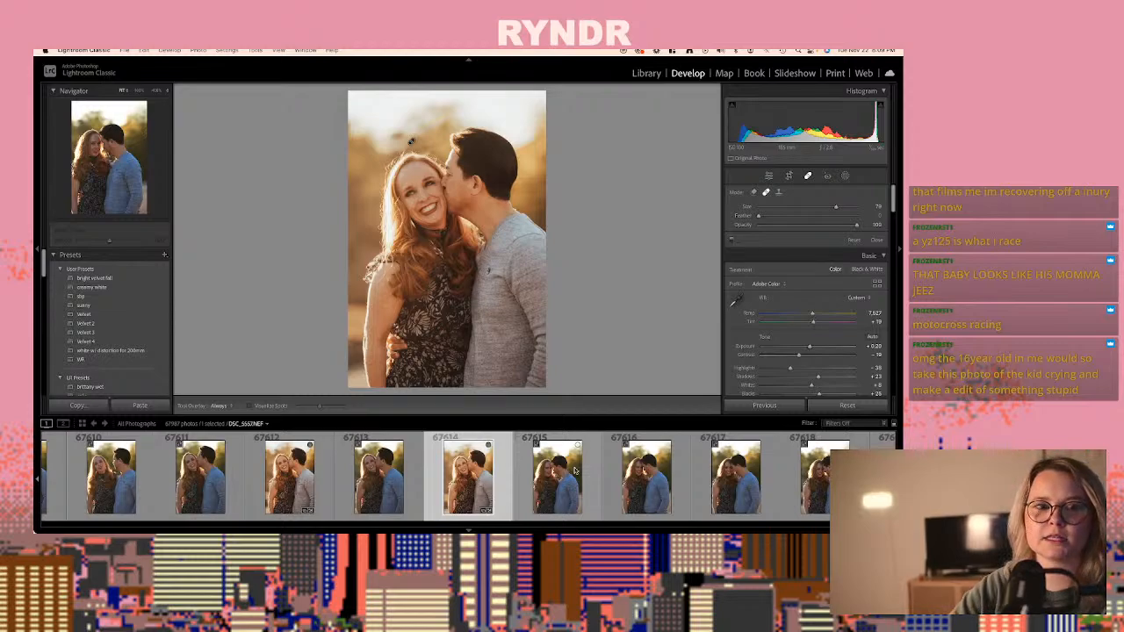
- Go on to couple portrait 67617, DSC_5559.NEF, and paste the copied develop settings onto it
key("Right")
key("Right")
key("Right")
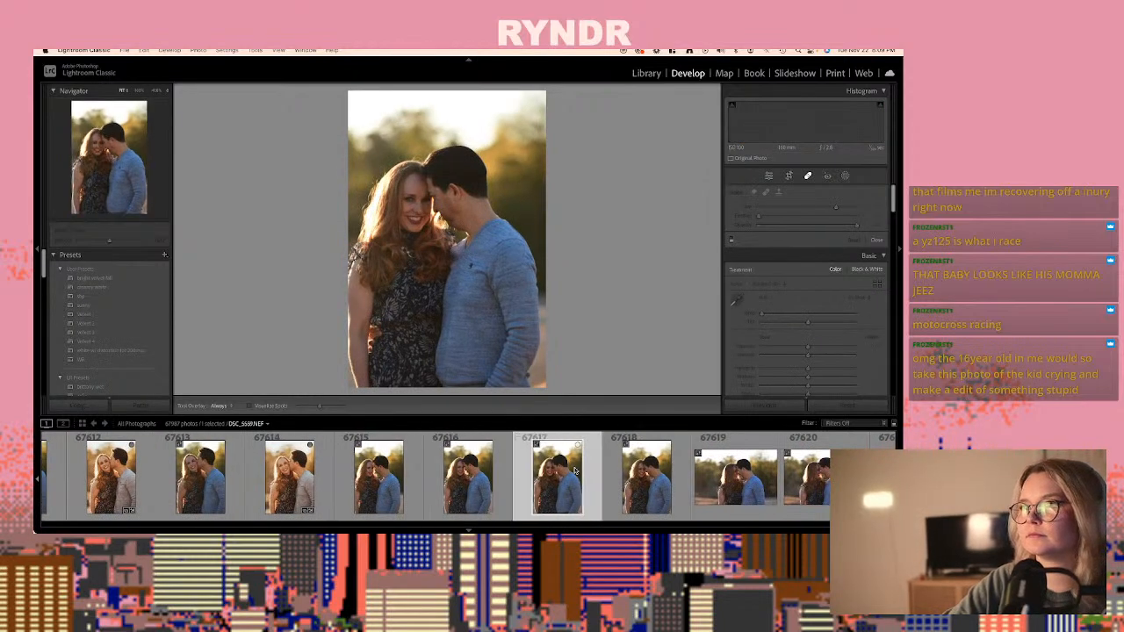
key("super+shift+v")
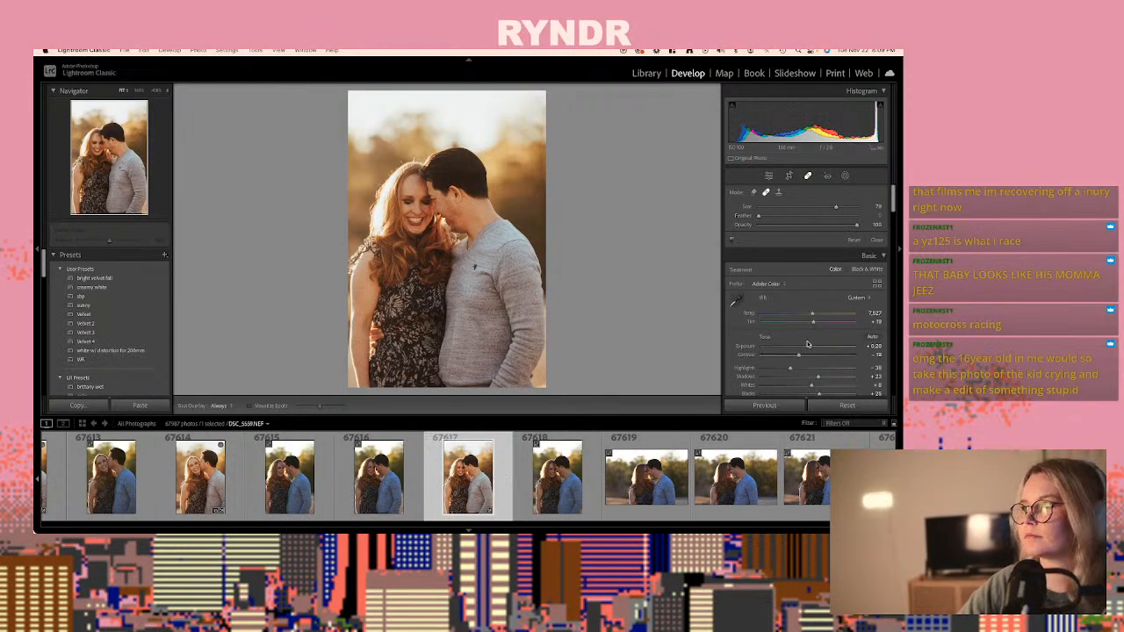
- Set the exposure of photo 67617 to +0.35 and copy its develop settings
left_click_drag(808, 344, 812, 346)
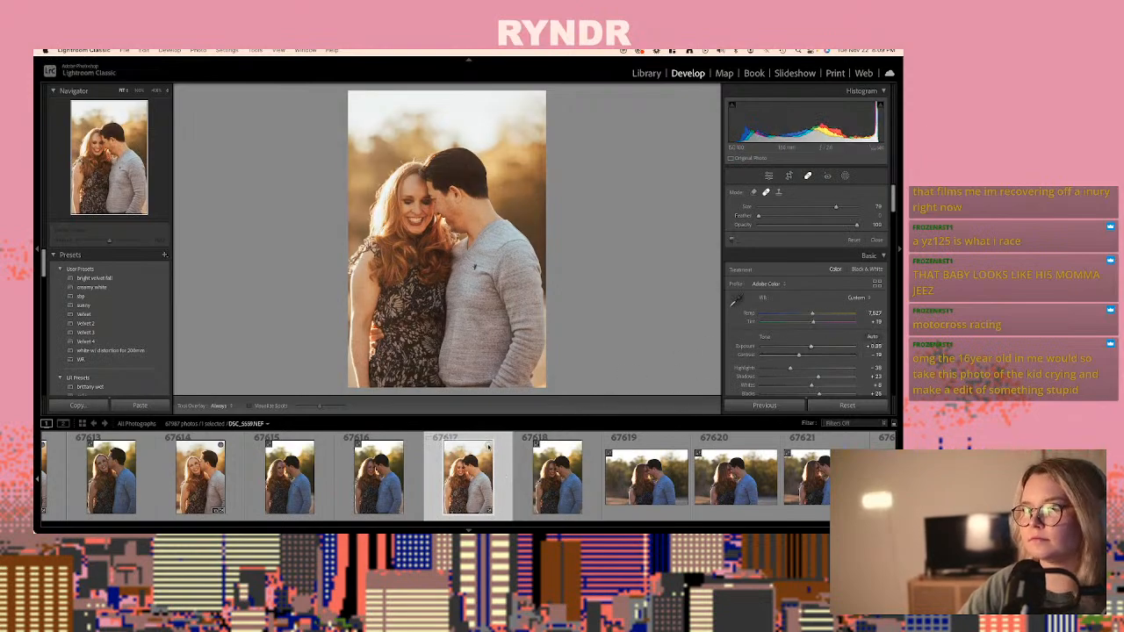
key("super+shift+c")
key("Return")
- Compare the horizontal forehead-to-forehead couple shots and paste the copied develop settings onto photo 67621, DSC_5563.NEF
key("Right")
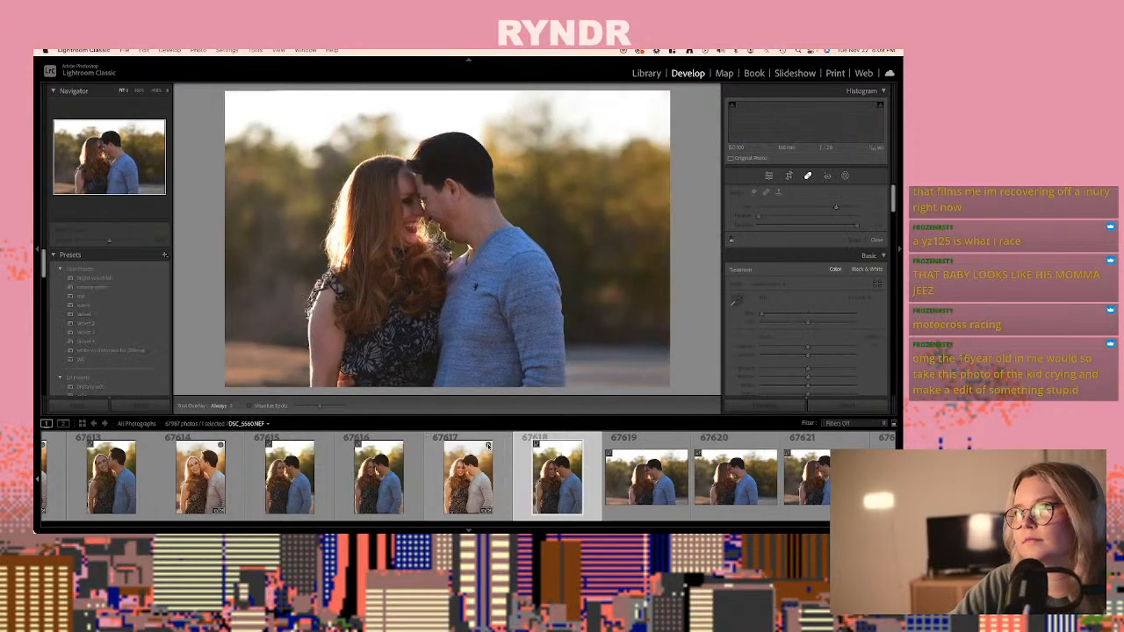
key("Right")
key("Right")
key("Right")
key("Right")
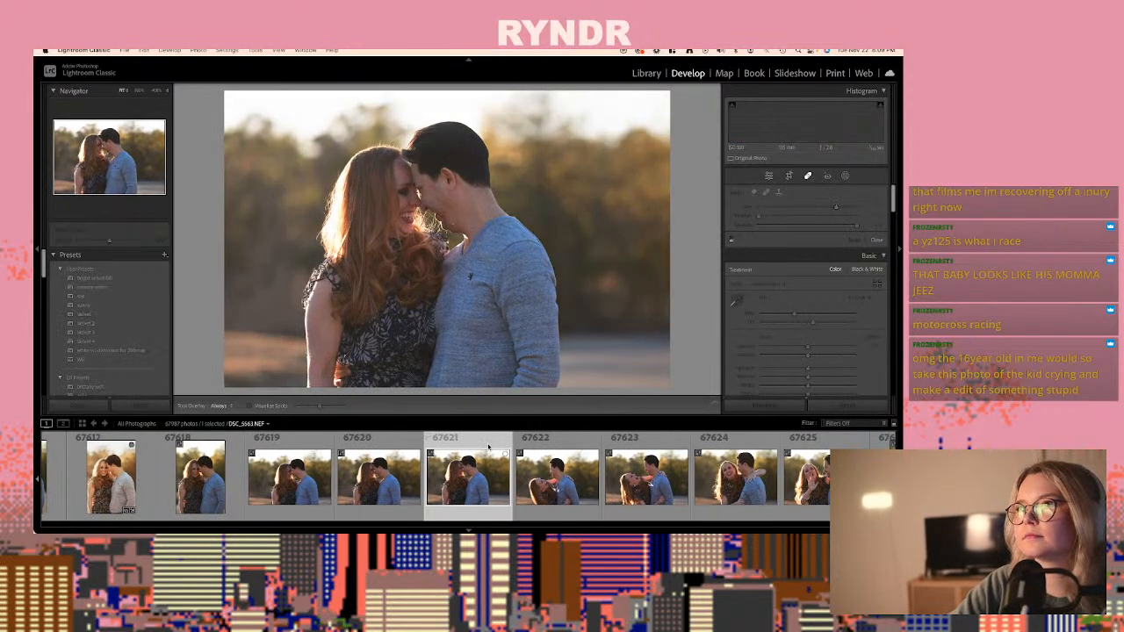
key("Left")
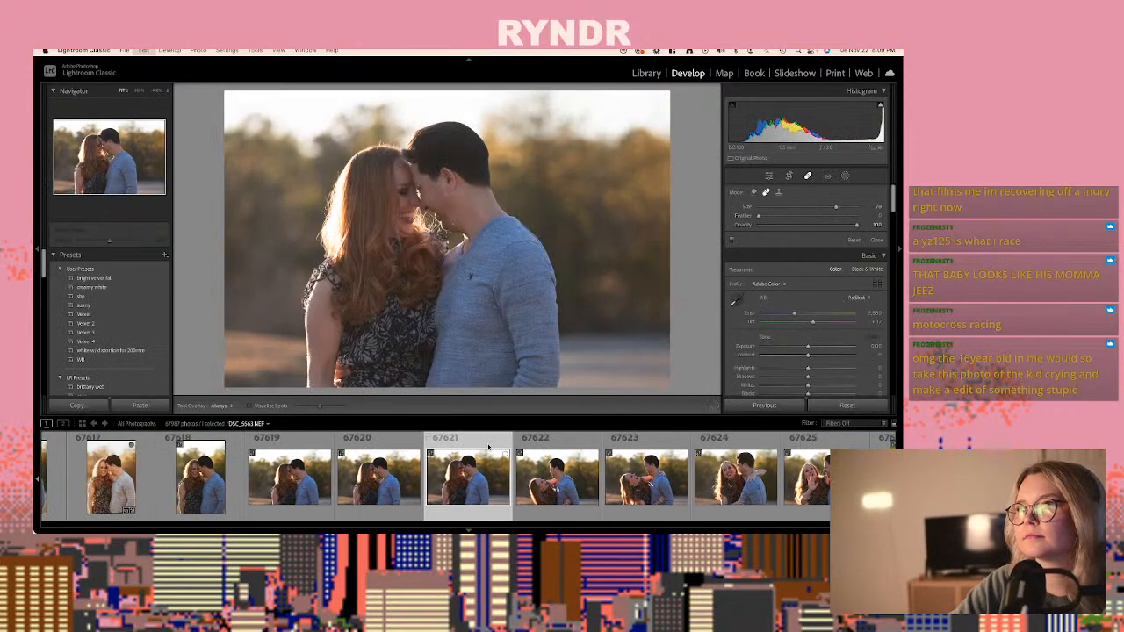
key("super+shift+v")
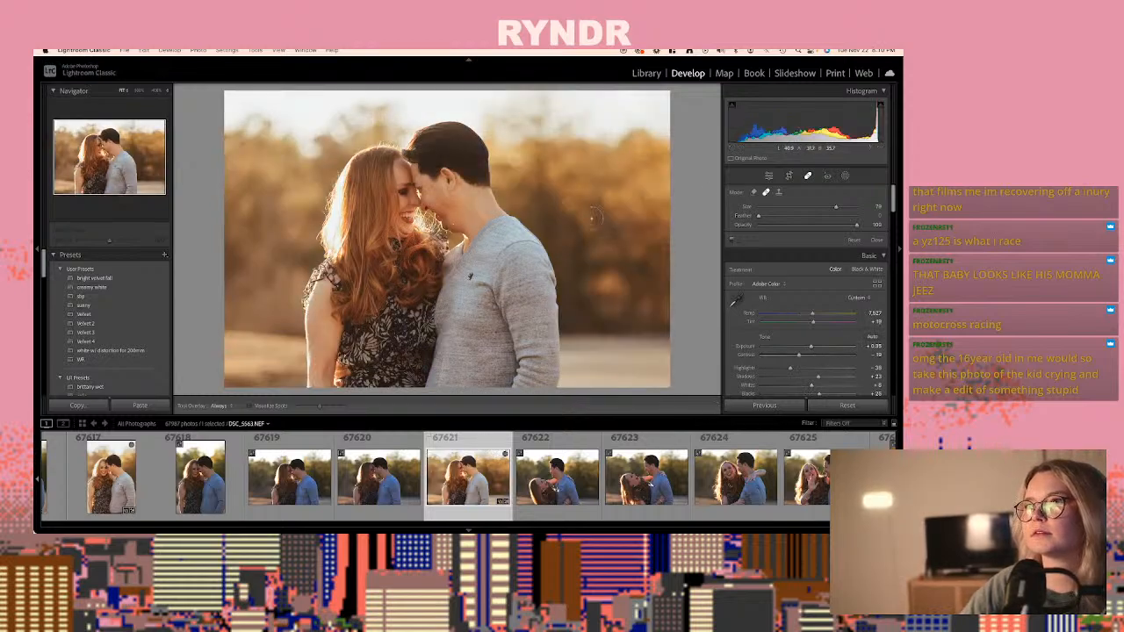
- Retouch the skin below the woman's chin in photo 67621 at 100% zoom with a smaller Heal brush, and switch the spot to Clone
left_click(808, 175)
left_click(439, 231)
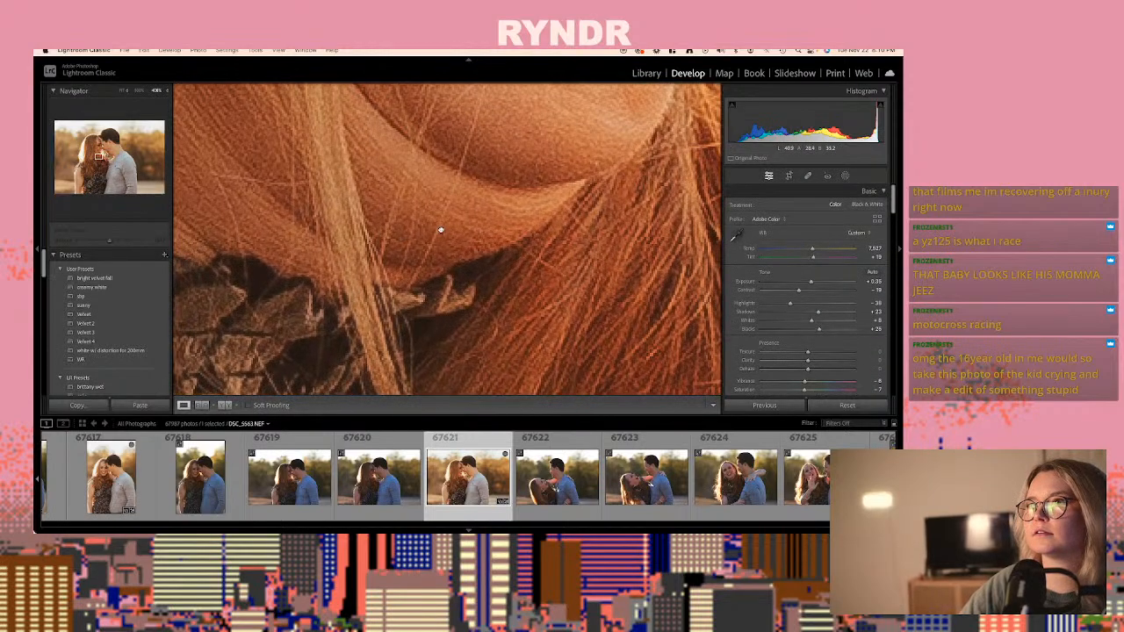
left_click_drag(439, 231, 359, 206)
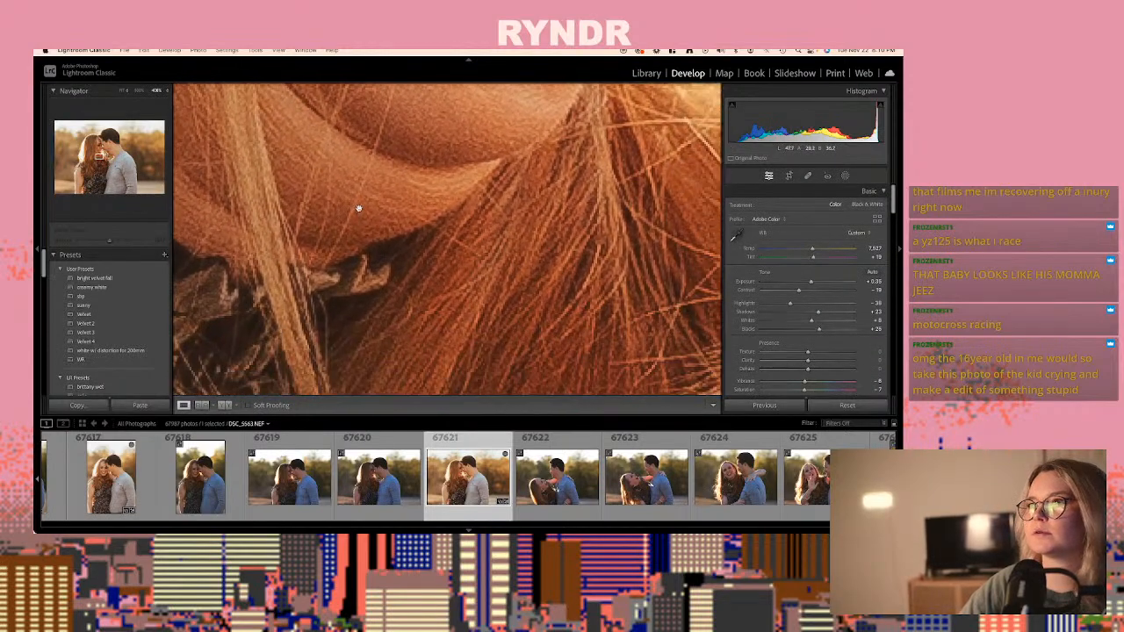
left_click(162, 92)
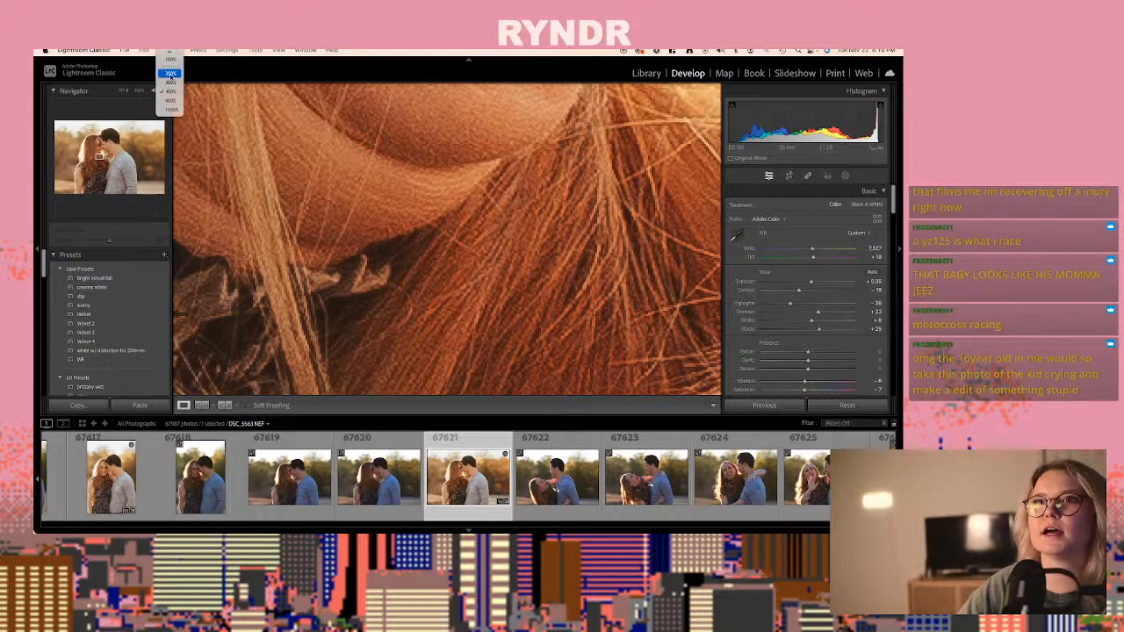
left_click(171, 78)
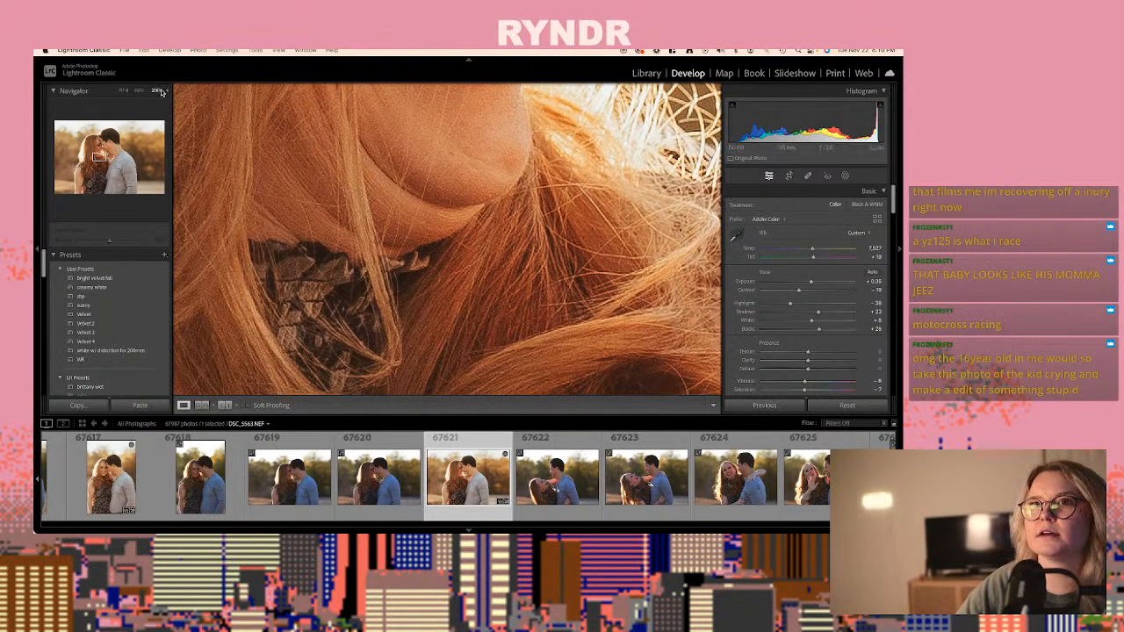
left_click(164, 91)
left_click(169, 78)
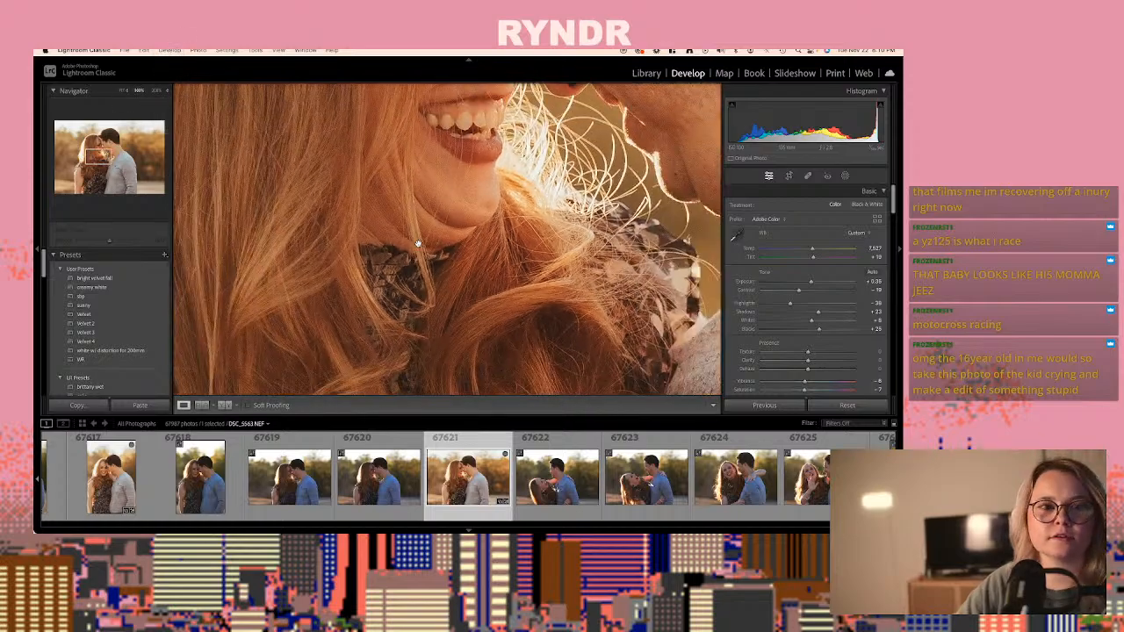
left_click_drag(443, 252, 391, 273)
left_click(808, 176)
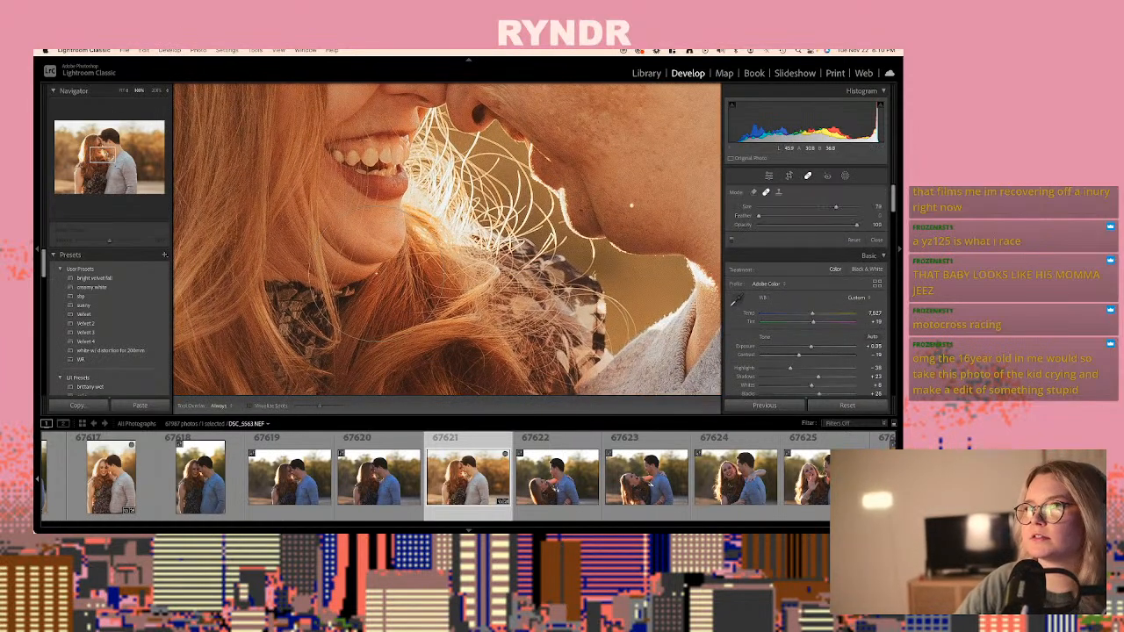
scroll(376, 274, "down", 5)
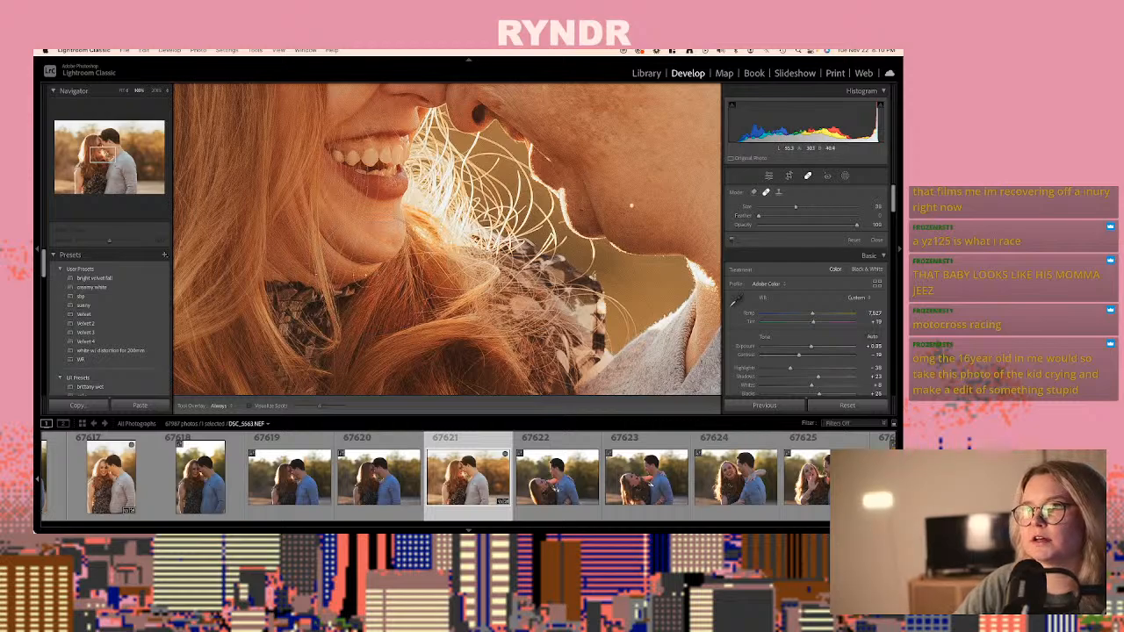
left_click_drag(362, 279, 301, 290)
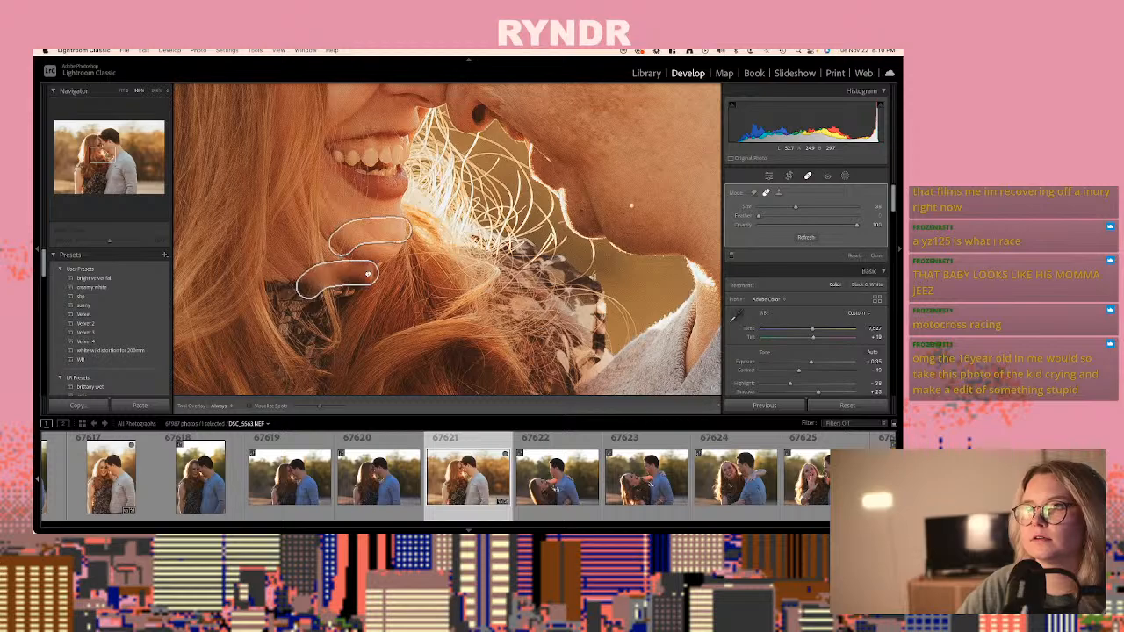
left_click(779, 192)
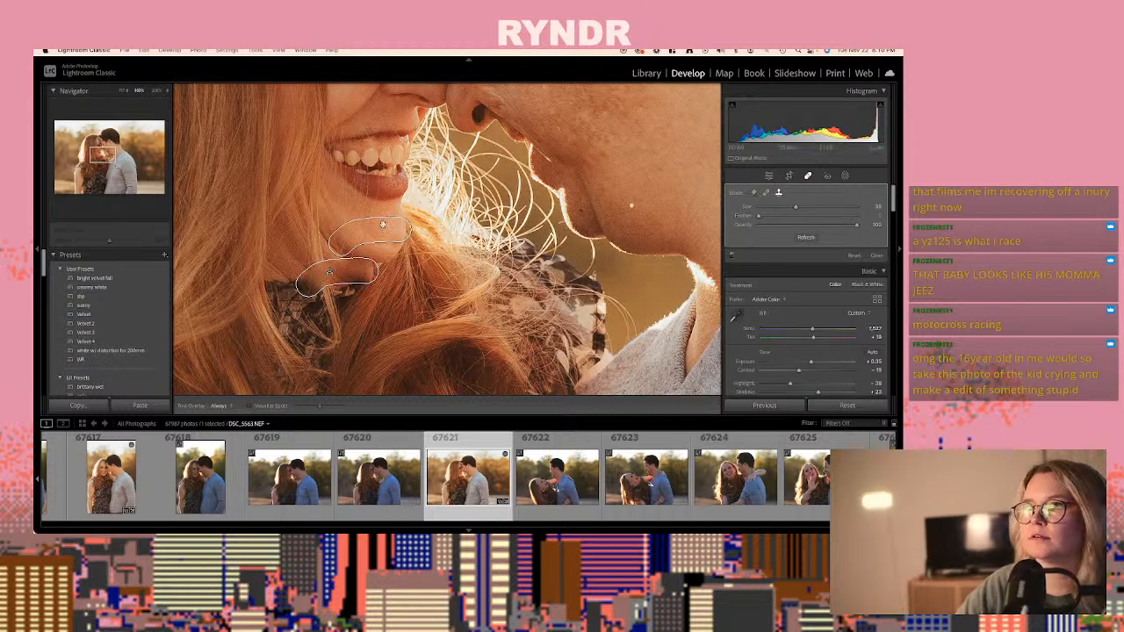
mouse_move(382, 224)
left_mouse_down()
mouse_move(364, 235)
mouse_move(355, 309)
mouse_move(302, 294)
mouse_move(330, 276)
left_mouse_up()
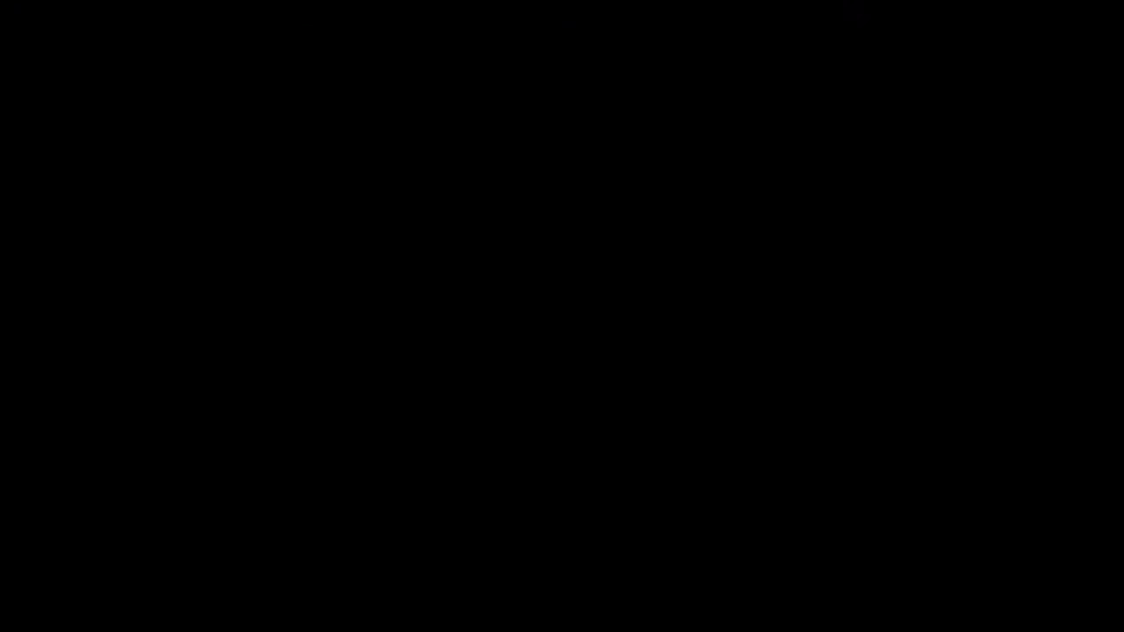